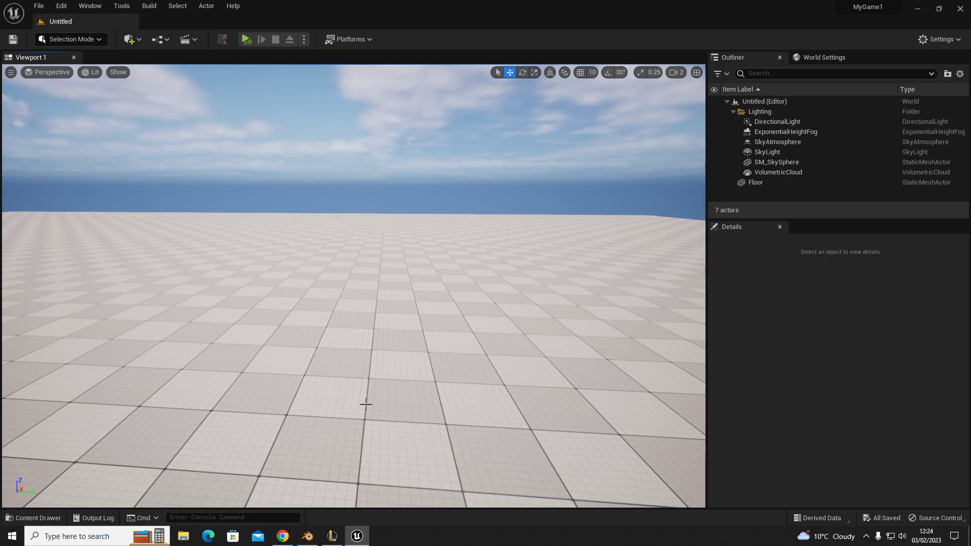
# Place a point light just above the middle of the floor
pyautogui.moveTo(280, 371); pyautogui.dragTo(280, 399, button='right')
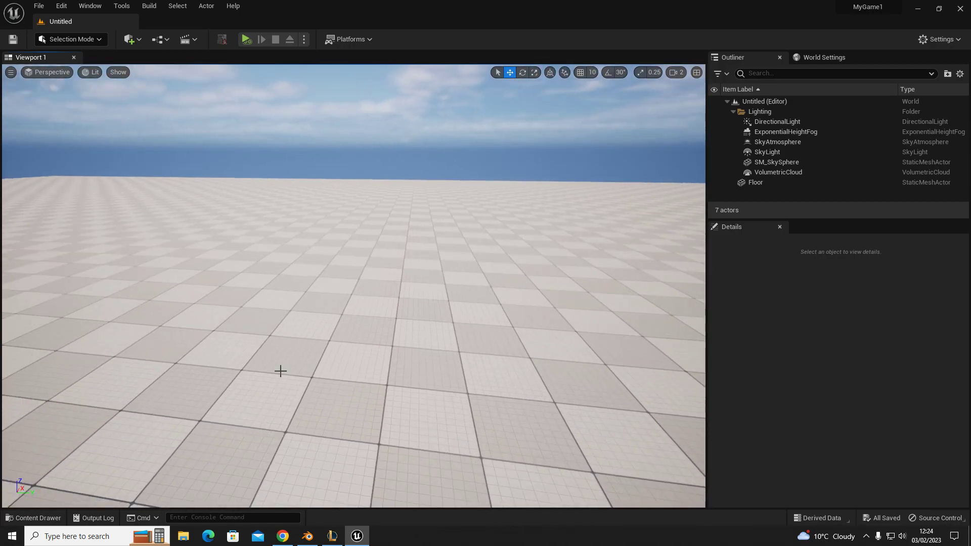
pyautogui.click(127, 40)
pyautogui.moveTo(155, 134)
pyautogui.click(259, 148)
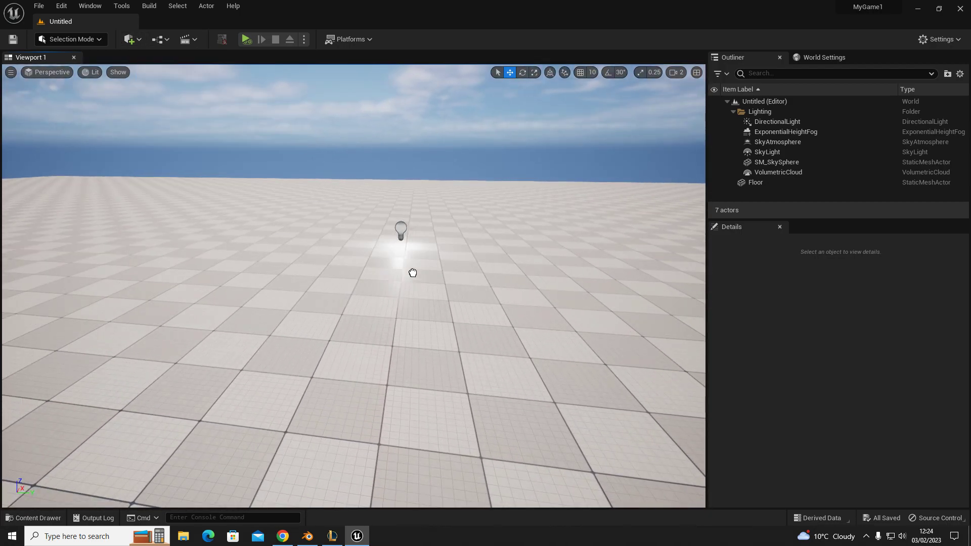
pyautogui.moveTo(403, 303); pyautogui.dragTo(400, 208)
# Shrink the point light's attenuation radius to about 200 and lower the light to a height of about 84
pyautogui.press('r')
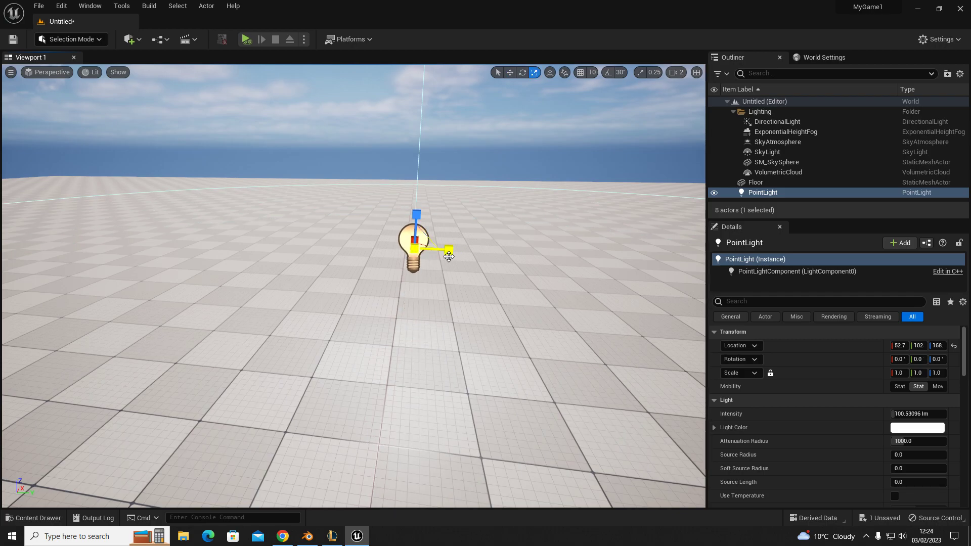
pyautogui.moveTo(447, 251); pyautogui.dragTo(471, 314)
pyautogui.press('w')
pyautogui.moveTo(416, 223); pyautogui.dragTo(413, 282)
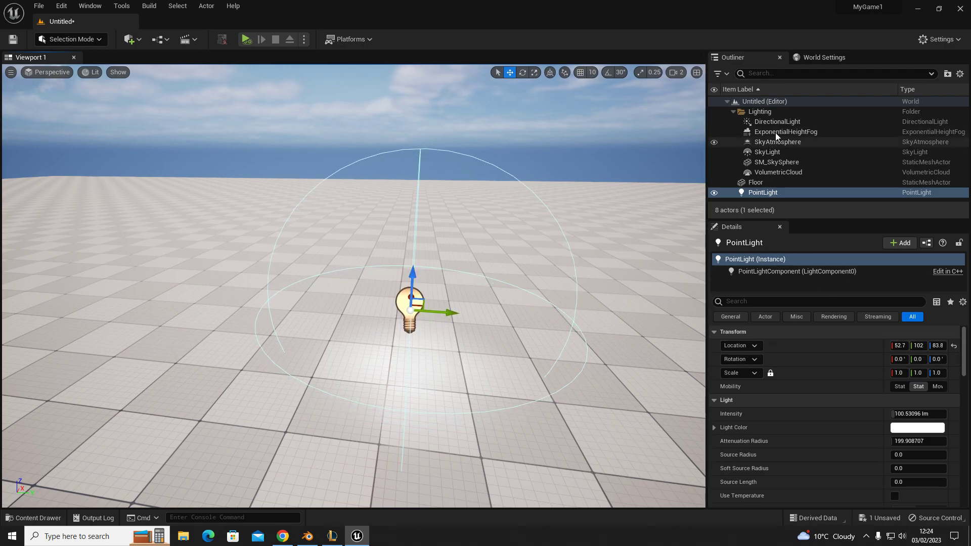
# Set the directional light's intensity to 1.0 lux
pyautogui.click(763, 125)
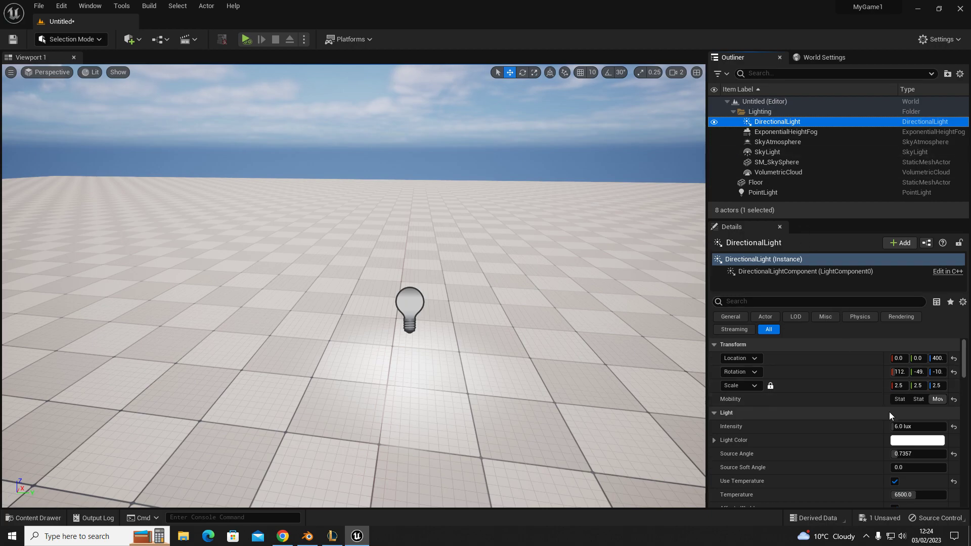
pyautogui.click(923, 426)
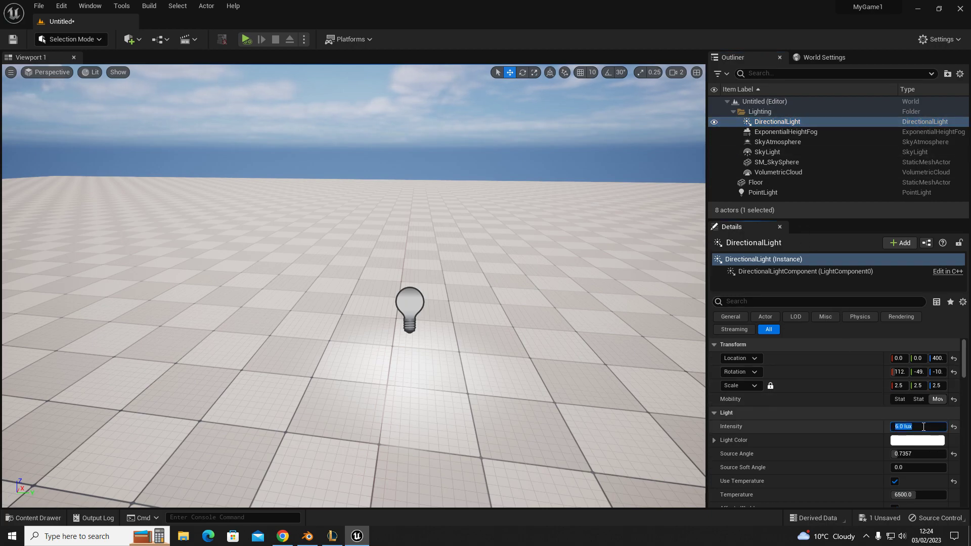
pyautogui.press('Return')
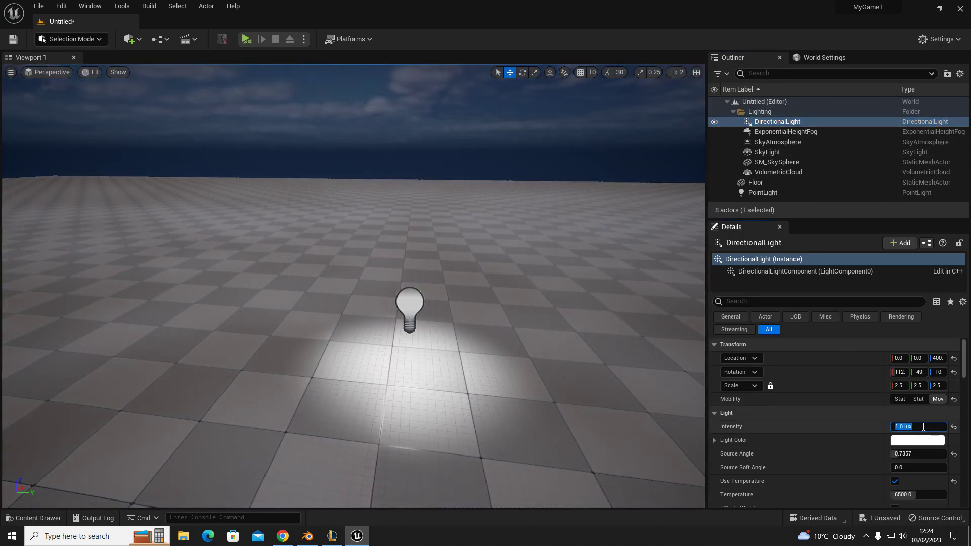
# Select the point light in the level and view its properties
pyautogui.moveTo(467, 353); pyautogui.dragTo(427, 286, button='right')
pyautogui.click(375, 216)
pyautogui.moveTo(385, 220); pyautogui.dragTo(385, 212, button='right')
pyautogui.moveTo(384, 320); pyautogui.dragTo(357, 287, button='right')
pyautogui.press('s')
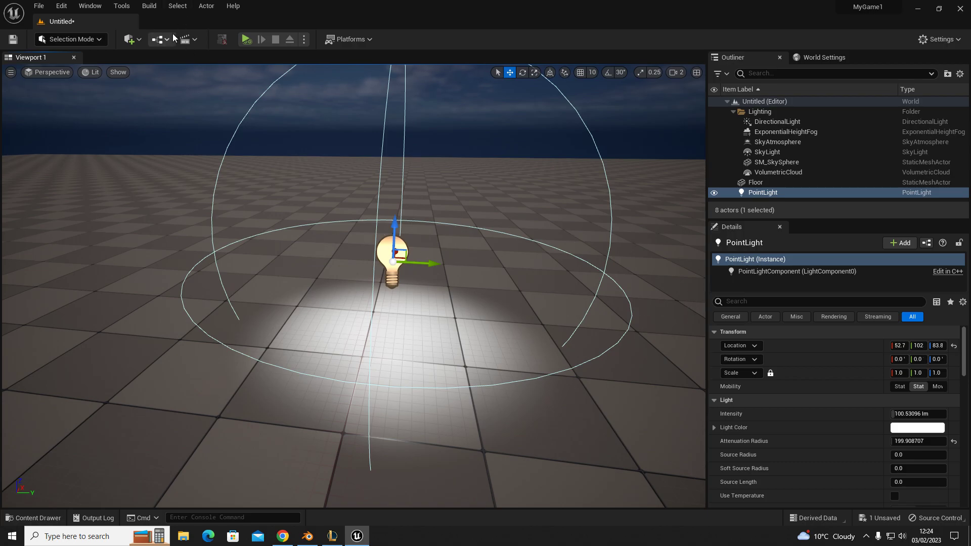
pyautogui.scroll(-2, 827, 399)
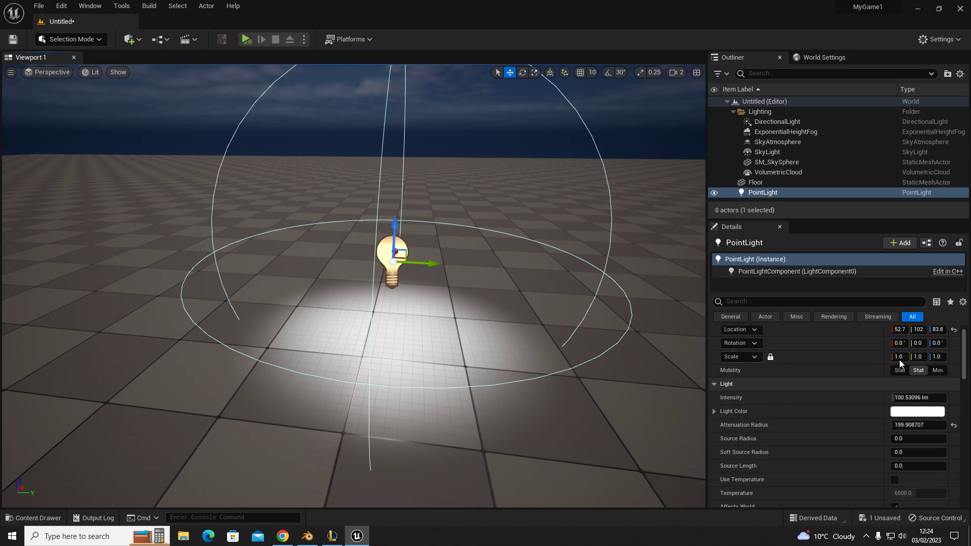
pyautogui.scroll(2, 778, 402)
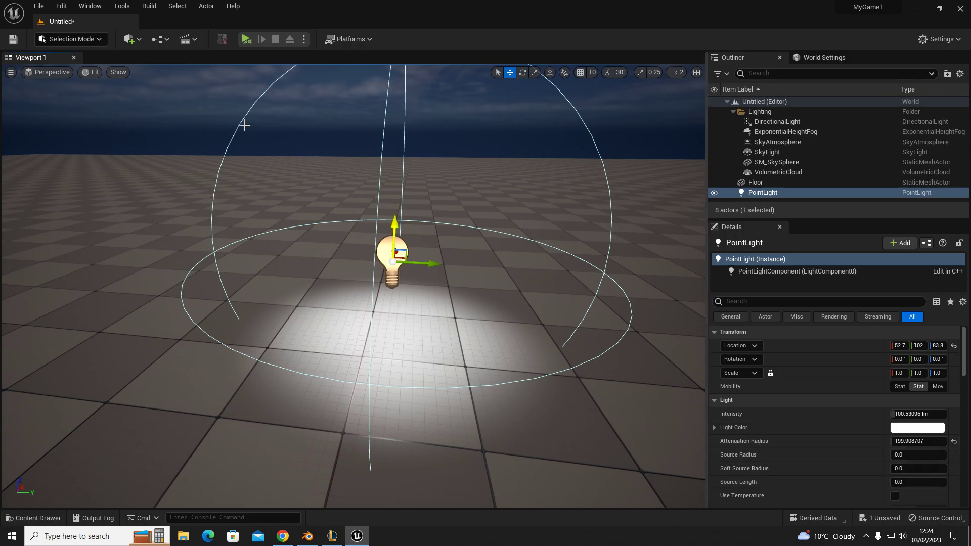
# Open the Level Blueprint in a maximized window and delete its default BeginPlay and Tick event nodes
pyautogui.click(159, 39)
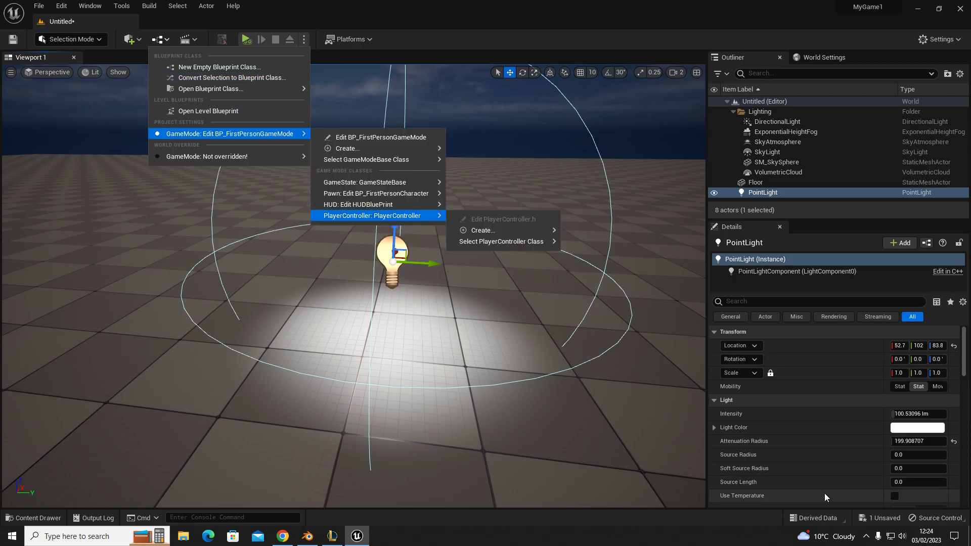
pyautogui.click(200, 112)
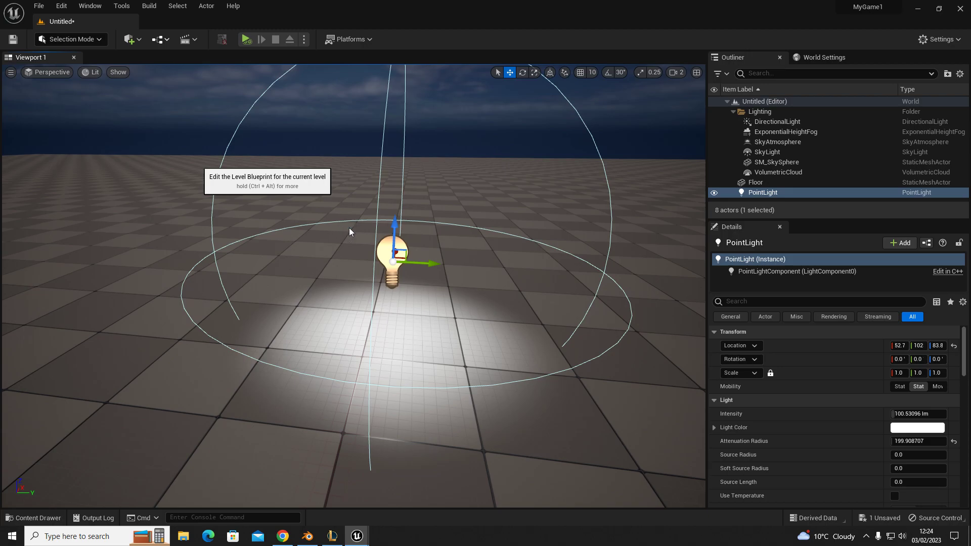
pyautogui.moveTo(356, 536)
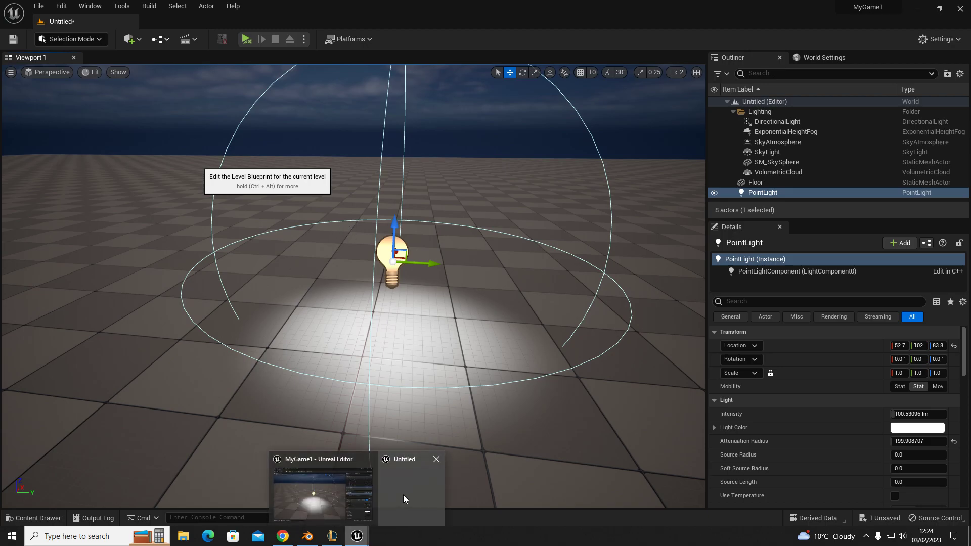
pyautogui.click(415, 500)
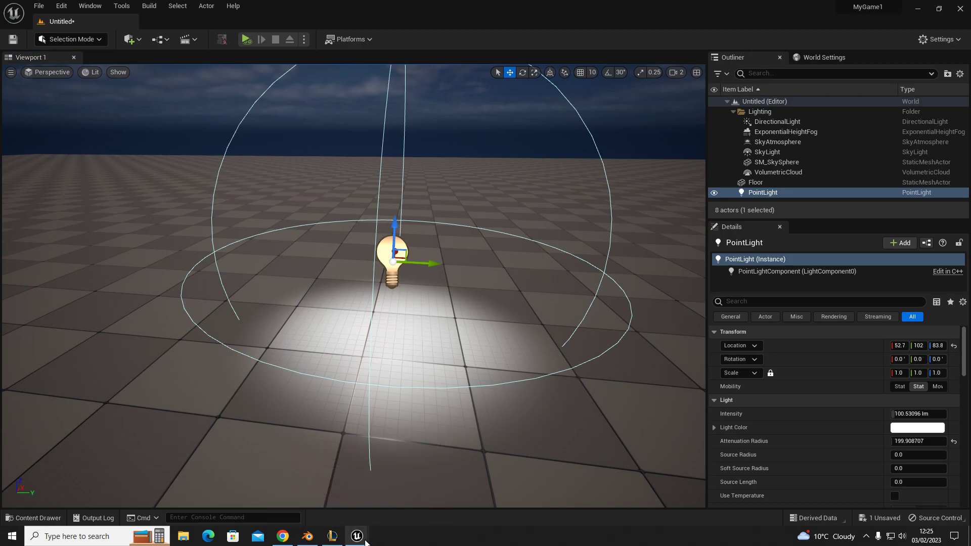
pyautogui.moveTo(356, 535)
pyautogui.rightClick(413, 500)
pyautogui.click(444, 490)
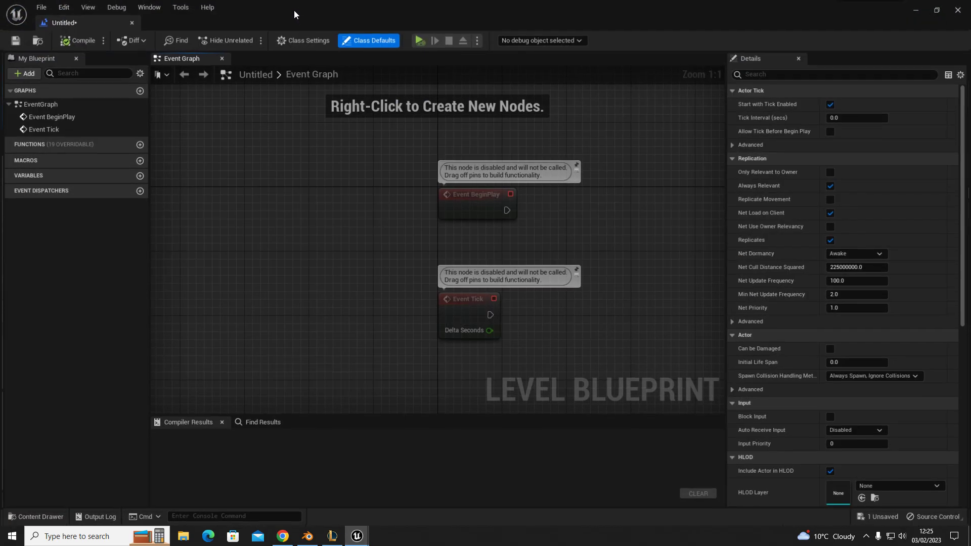
pyautogui.moveTo(393, 145); pyautogui.dragTo(536, 333)
pyautogui.press('Delete')
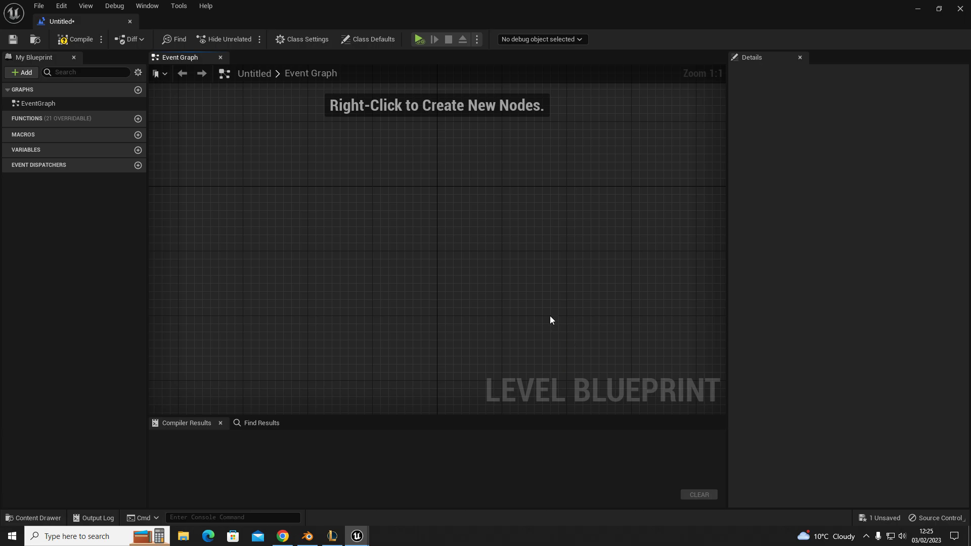
# Add a reference to the selected point light to the Level Blueprint's event graph and position the node
pyautogui.click(917, 10)
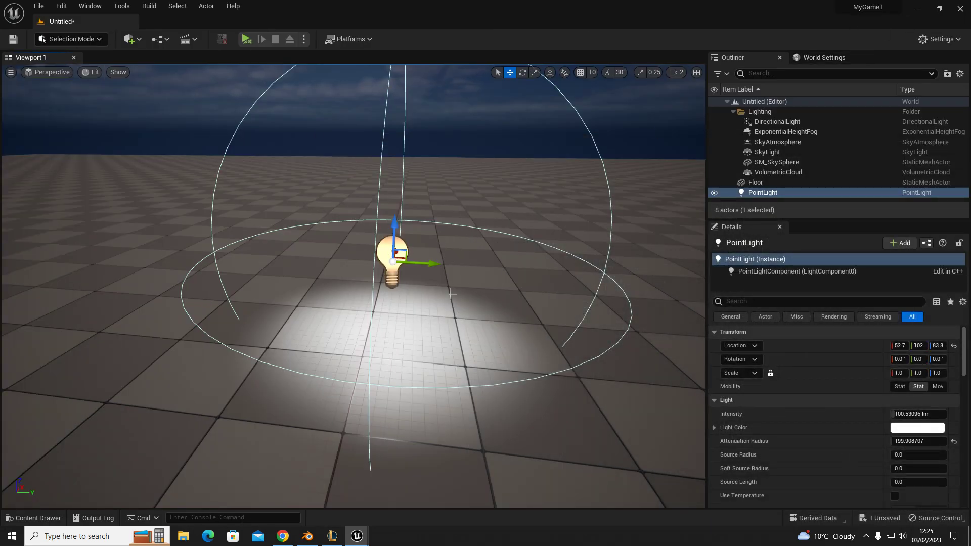
pyautogui.click(360, 535)
pyautogui.click(416, 500)
pyautogui.rightClick(377, 249)
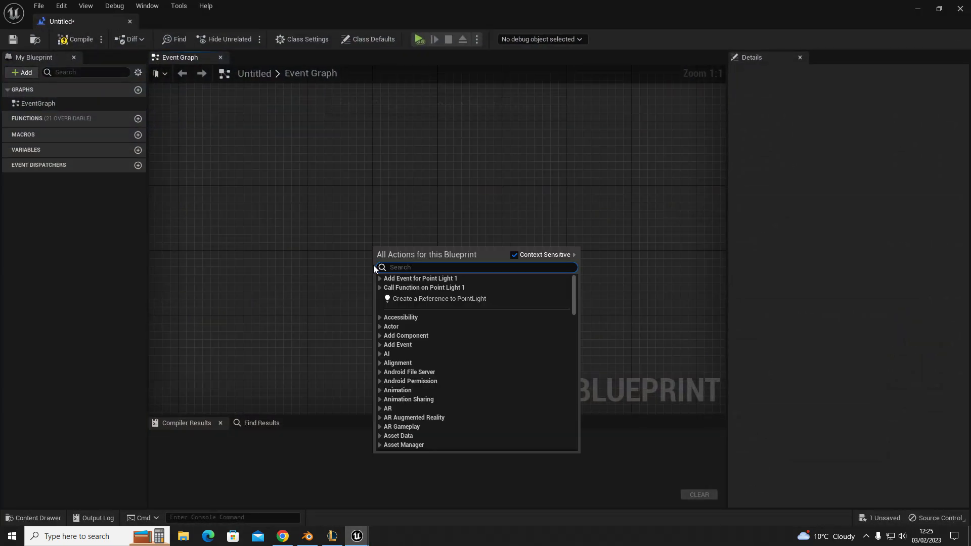
pyautogui.click(427, 301)
pyautogui.moveTo(410, 255); pyautogui.dragTo(305, 287)
pyautogui.moveTo(251, 225); pyautogui.dragTo(329, 319)
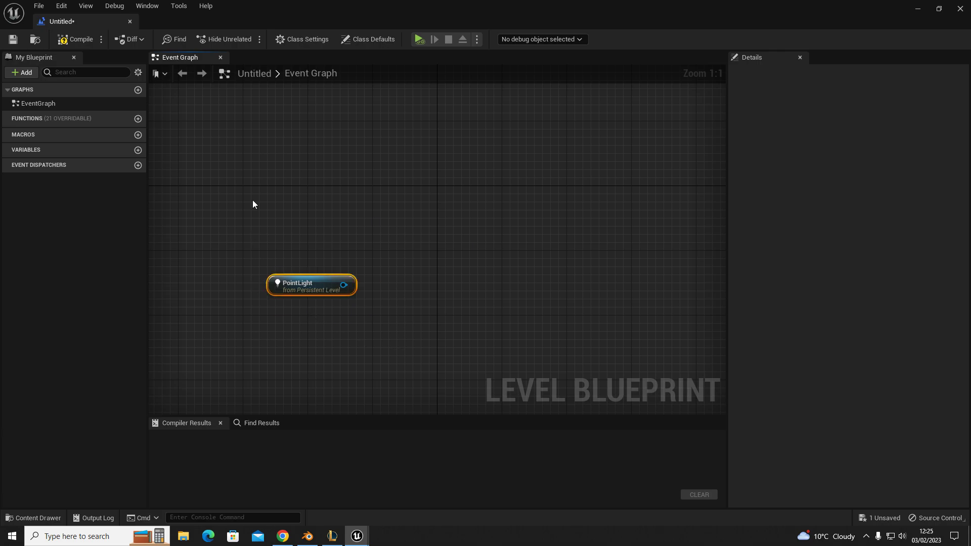
pyautogui.moveTo(226, 221); pyautogui.dragTo(318, 283)
pyautogui.moveTo(388, 287); pyautogui.dragTo(444, 248)
pyautogui.click(408, 388)
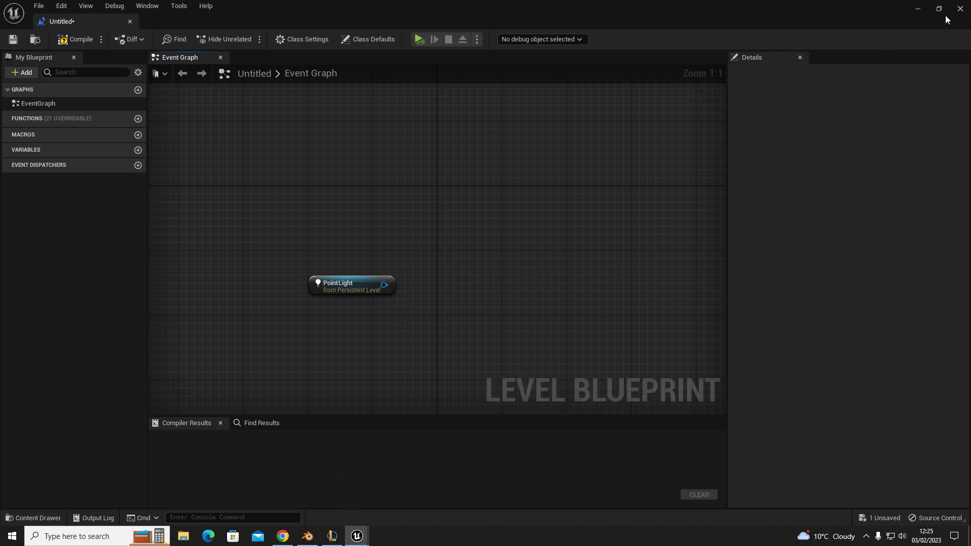
# Review the point light's properties in the level and add a Set Intensity (LightComponent) node wired from the PointLight reference
pyautogui.click(917, 9)
pyautogui.scroll(-3, 800, 400)
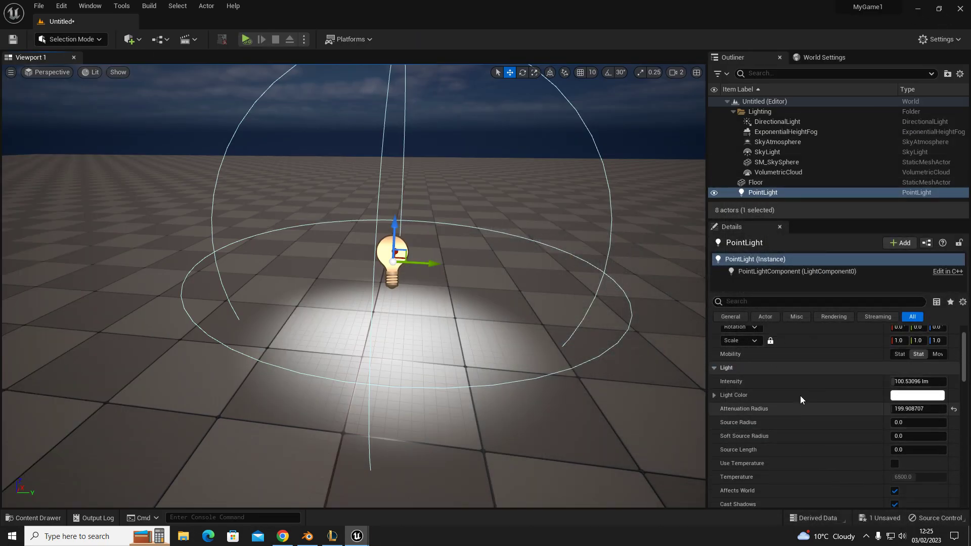
pyautogui.scroll(-1, 778, 414)
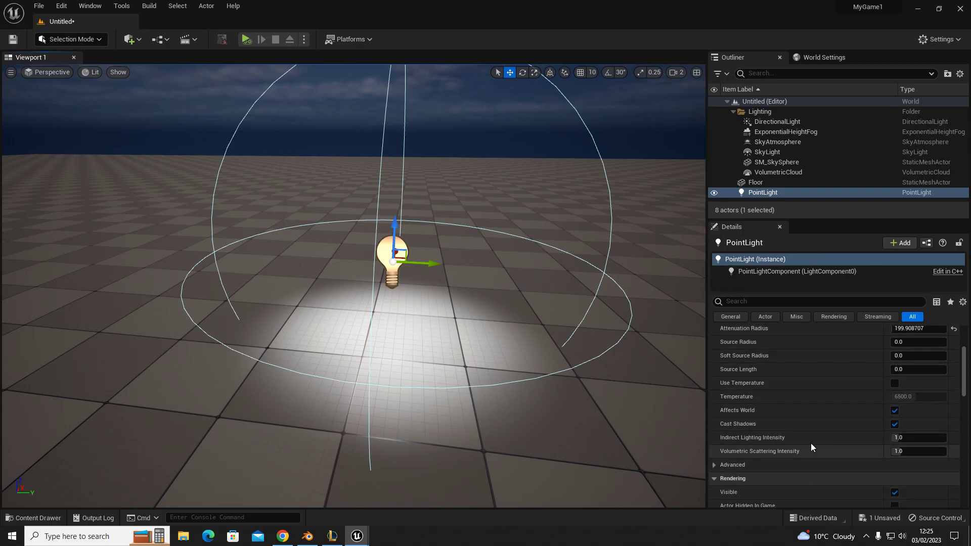
pyautogui.scroll(2, 724, 334)
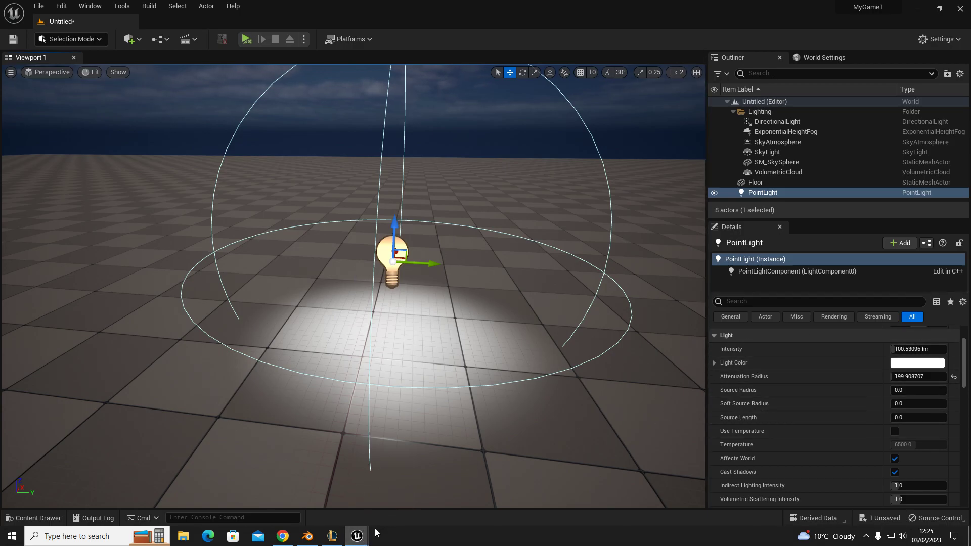
pyautogui.moveTo(357, 535)
pyautogui.click(402, 503)
pyautogui.moveTo(384, 285); pyautogui.dragTo(450, 271)
pyautogui.write('set intin')
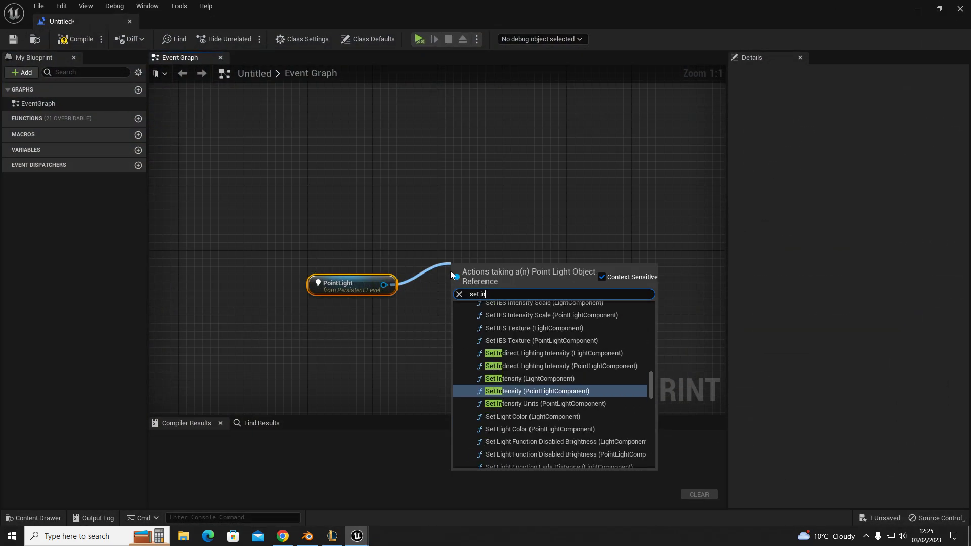
pyautogui.press('BackSpace')
pyautogui.press('BackSpace')
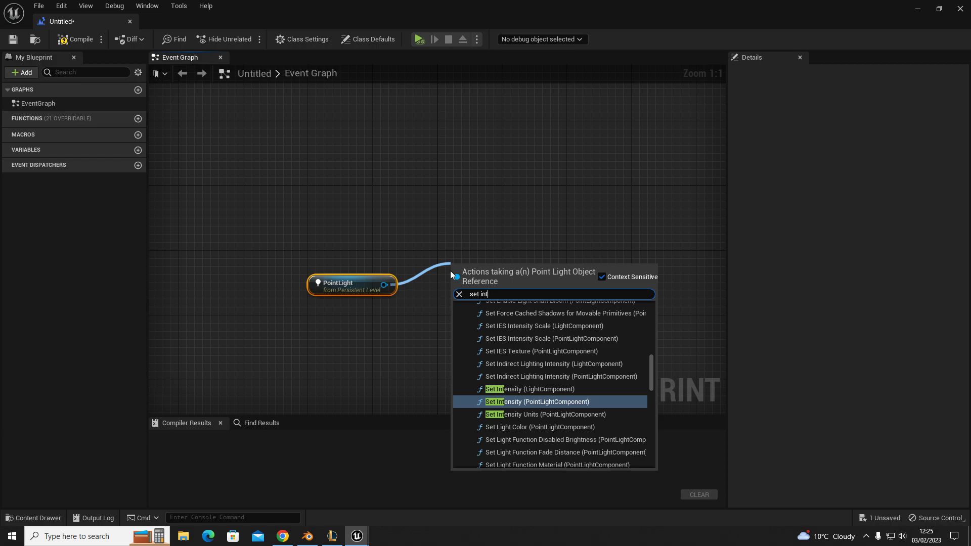
pyautogui.click(505, 388)
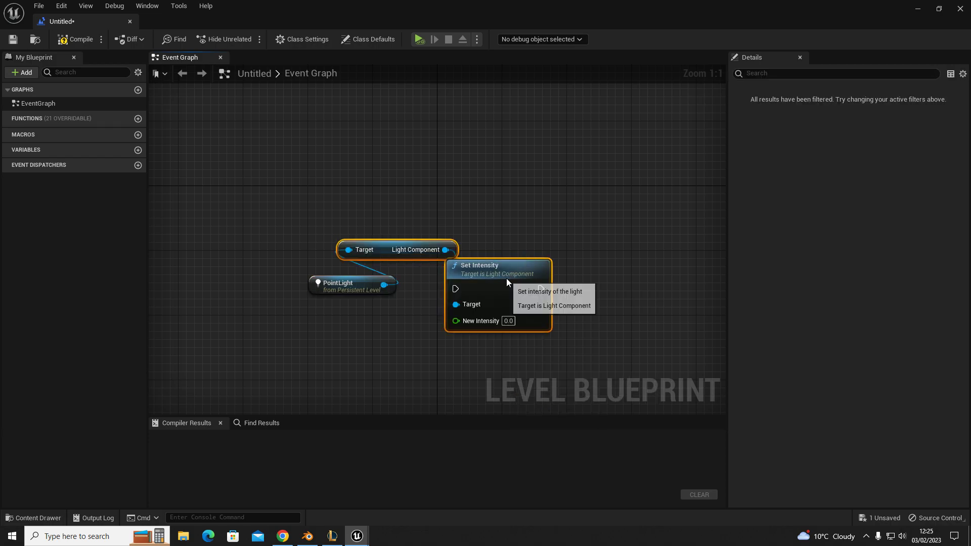
# Arrange the Light Component node just above the PointLight reference and the Set Intensity node farther to their right
pyautogui.moveTo(507, 279); pyautogui.dragTo(547, 246)
pyautogui.click(456, 292)
pyautogui.moveTo(428, 221); pyautogui.dragTo(351, 276)
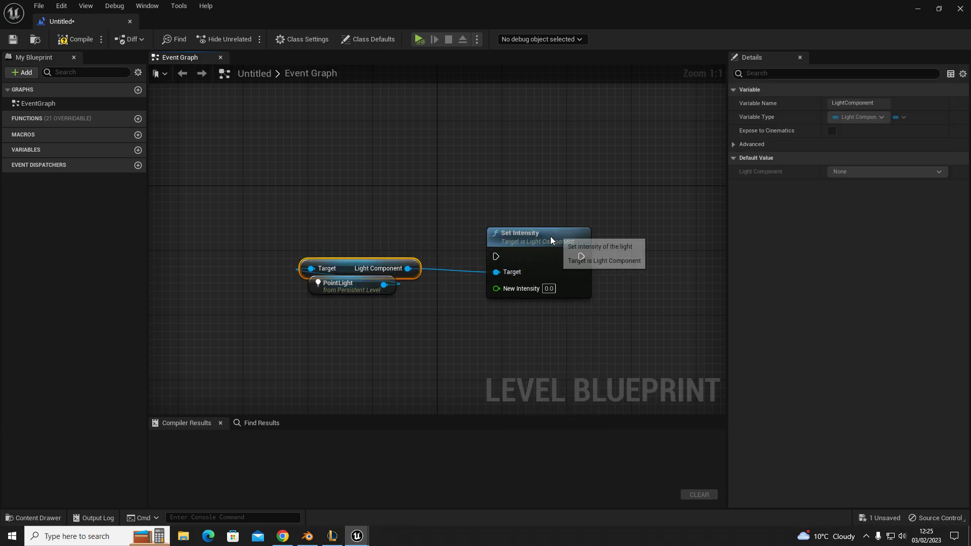
pyautogui.moveTo(553, 235); pyautogui.dragTo(551, 283)
pyautogui.moveTo(427, 310); pyautogui.dragTo(355, 256, button='right')
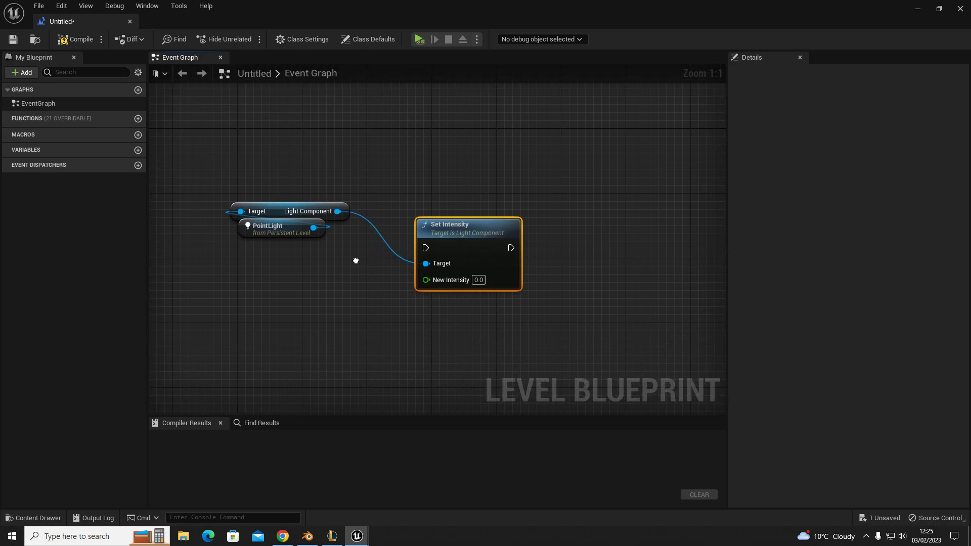
pyautogui.moveTo(435, 256); pyautogui.dragTo(515, 186)
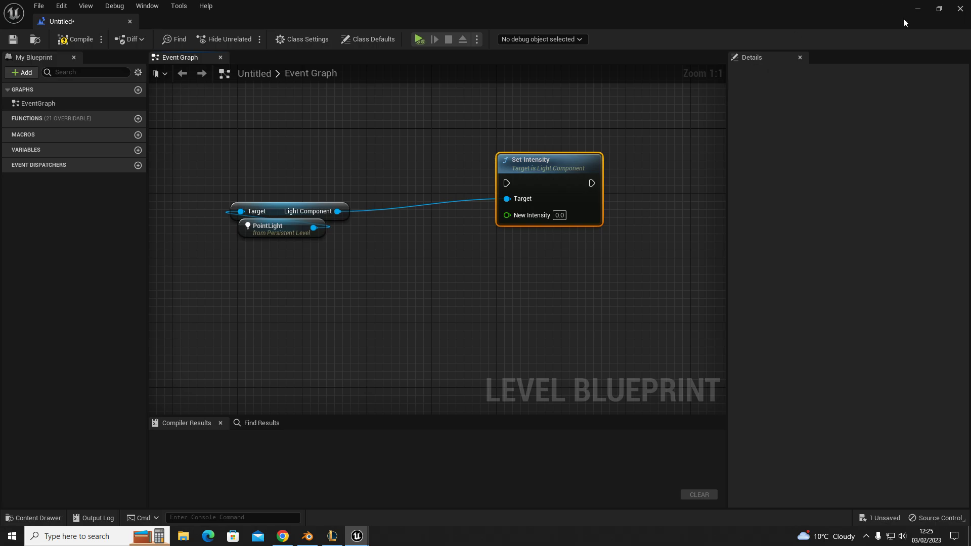
# Set the point light's intensity in the level to 10 lm
pyautogui.click(917, 8)
pyautogui.click(917, 353)
pyautogui.write('10')
pyautogui.press('Return')
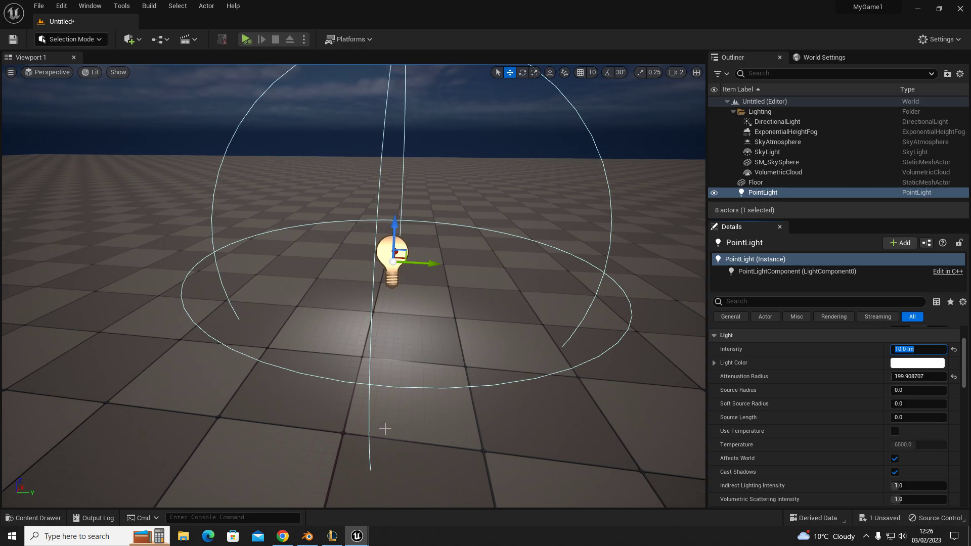
# Back in the Level Blueprint, move the Set Intensity node closer to its target and set New Intensity to 100
pyautogui.moveTo(356, 536)
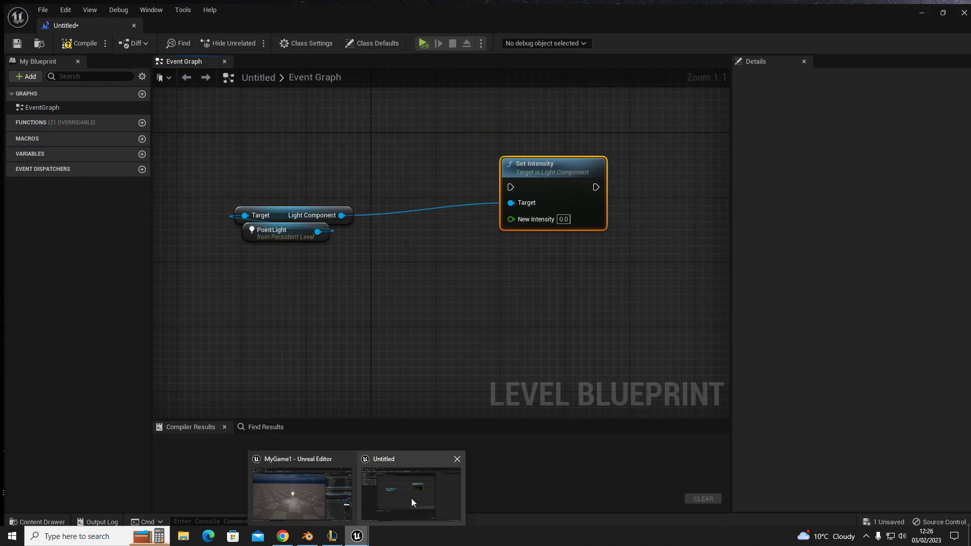
pyautogui.click(411, 498)
pyautogui.moveTo(537, 196); pyautogui.dragTo(448, 156)
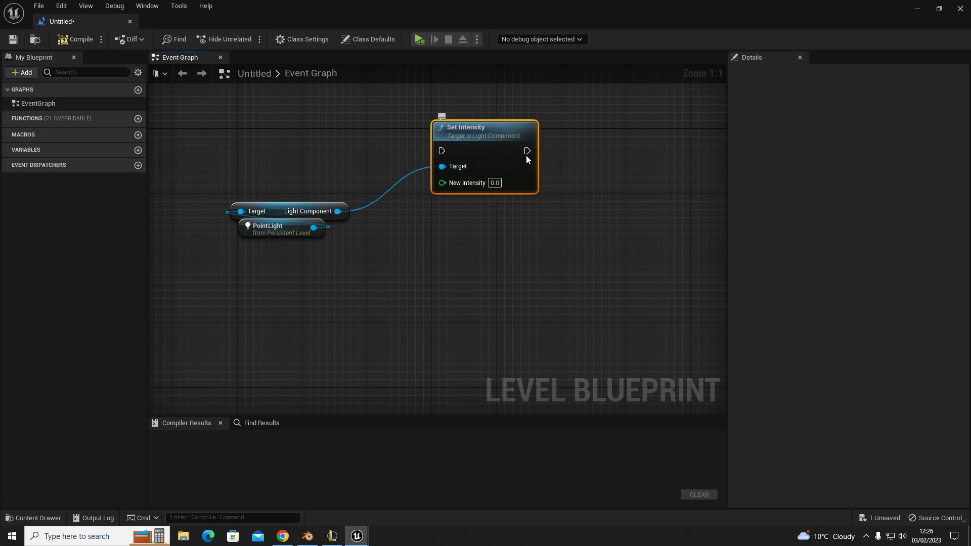
pyautogui.click(504, 183)
pyautogui.write('100')
pyautogui.press('Return')
# Add a Delay node after Set Intensity with a duration of 2 seconds and align it with that node
pyautogui.moveTo(527, 151); pyautogui.dragTo(562, 158)
pyautogui.write('delay')
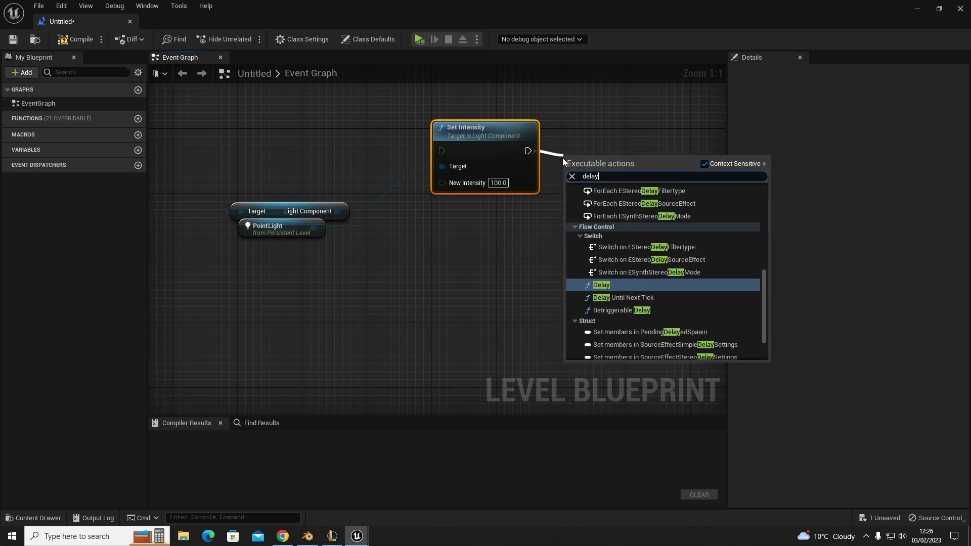
pyautogui.click(610, 285)
pyautogui.click(611, 192)
pyautogui.write('2')
pyautogui.moveTo(609, 159); pyautogui.dragTo(609, 135)
pyautogui.moveTo(647, 225); pyautogui.dragTo(489, 238, button='right')
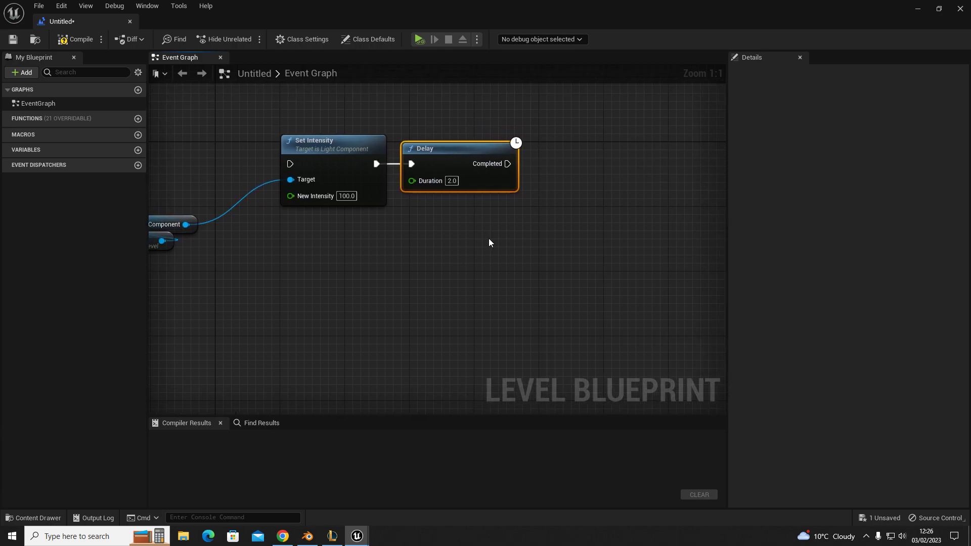
# Move the PointLight reference node clear below the Light Component node
pyautogui.moveTo(269, 247); pyautogui.dragTo(435, 228, button='right')
pyautogui.click(292, 223)
pyautogui.moveTo(292, 223); pyautogui.dragTo(284, 248)
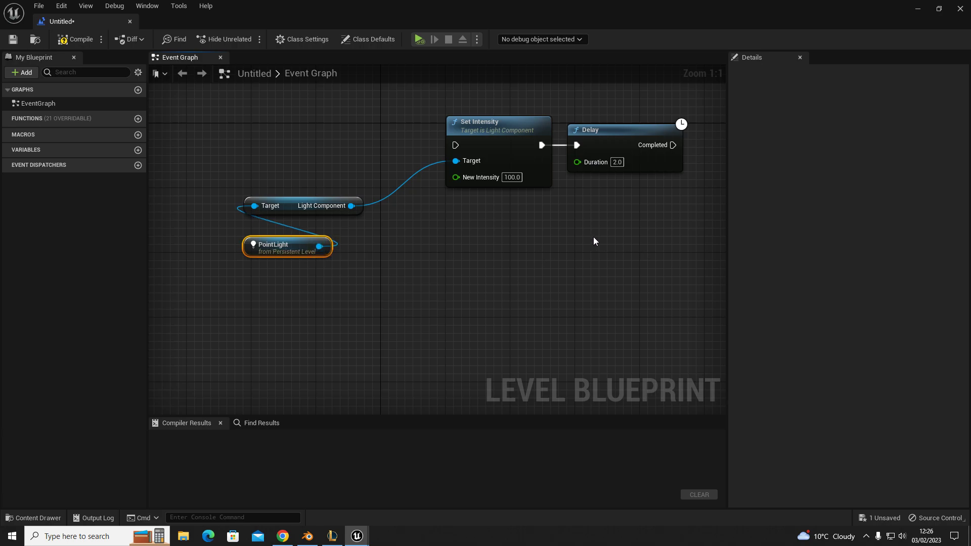
# Duplicate the PointLight reference and add a Set Visibility (LightComponent) node from the copy, beneath the Delay node
pyautogui.hotkey('ctrl', 'c')
pyautogui.hotkey('ctrl', 'v')
pyautogui.moveTo(595, 242); pyautogui.dragTo(447, 233, button='right')
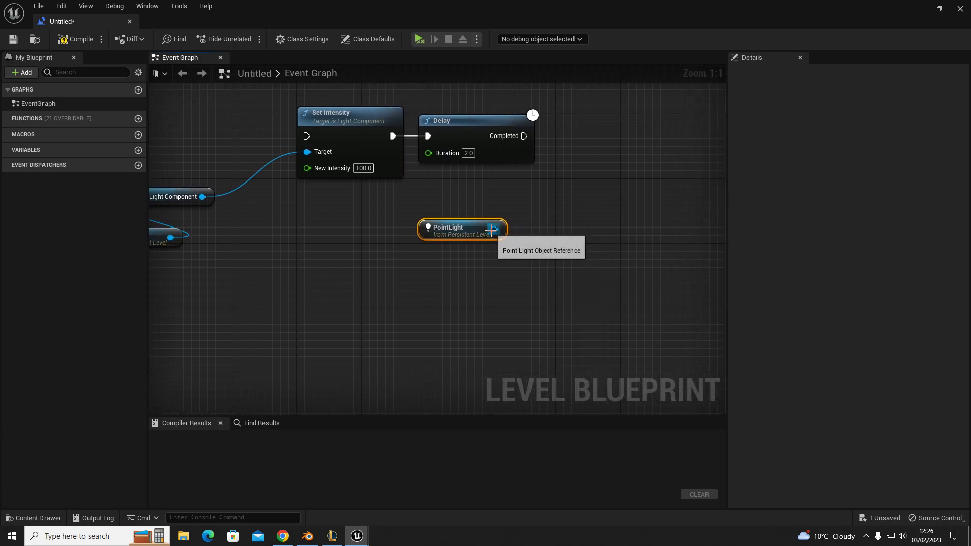
pyautogui.moveTo(491, 230); pyautogui.dragTo(553, 212)
pyautogui.write('set vis')
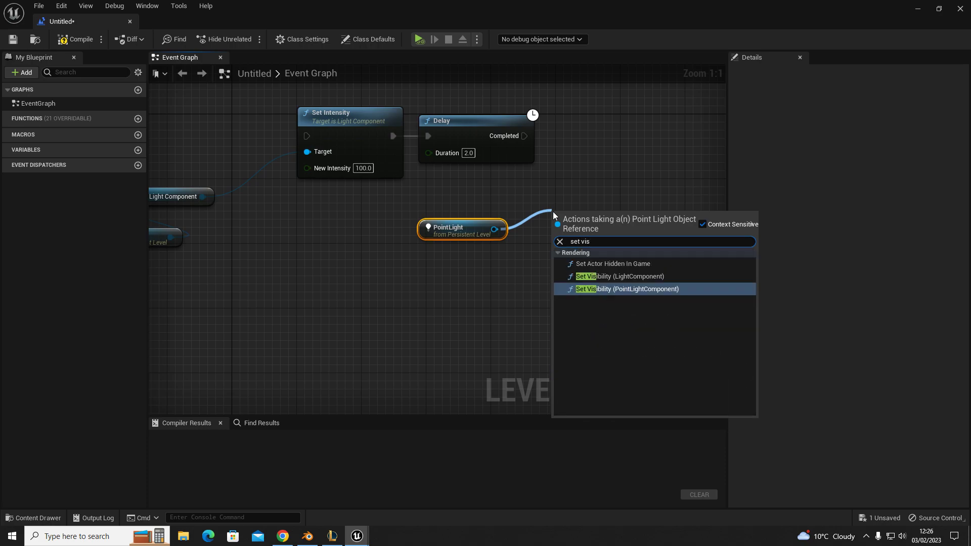
pyautogui.click(605, 276)
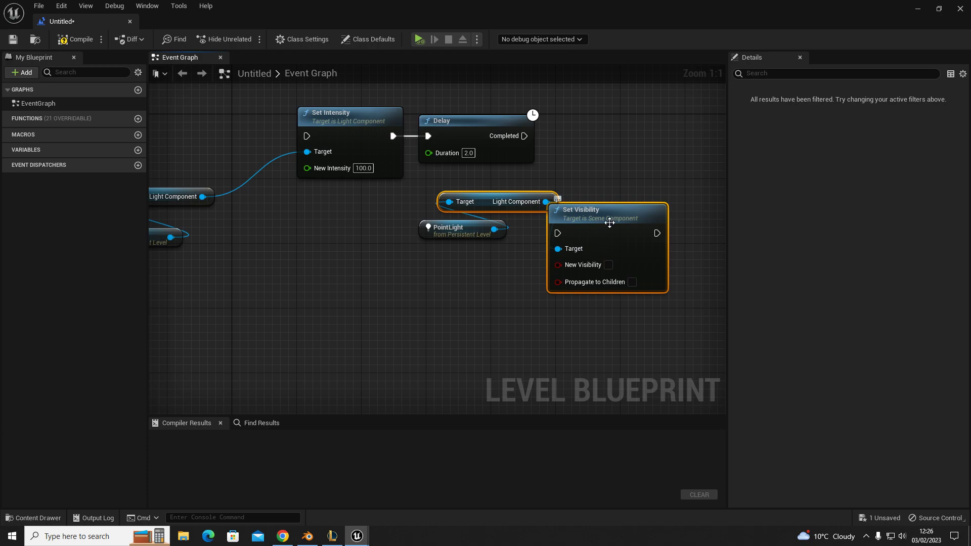
# Position Set Visibility in line after the Delay node and connect the Delay's Completed output to it
pyautogui.moveTo(599, 218); pyautogui.dragTo(656, 209)
pyautogui.click(589, 246)
pyautogui.moveTo(548, 199); pyautogui.dragTo(480, 233)
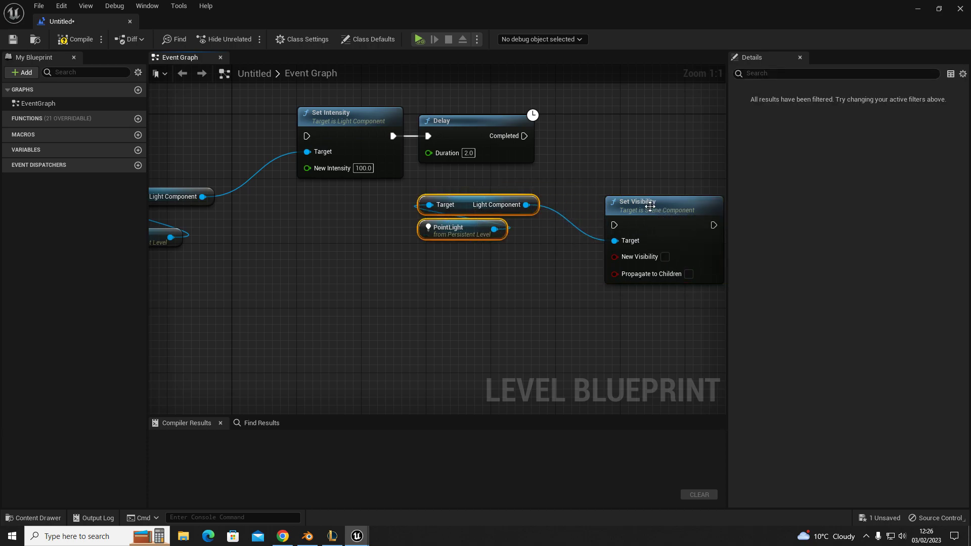
pyautogui.moveTo(645, 208); pyautogui.dragTo(645, 128)
pyautogui.moveTo(524, 136); pyautogui.dragTo(593, 122)
# Move the Light Component and PointLight nodes that feed Set Intensity closer to it, with PointLight beneath Light Component
pyautogui.moveTo(512, 244); pyautogui.dragTo(580, 275, button='right')
pyautogui.click(579, 274)
pyautogui.moveTo(428, 281); pyautogui.dragTo(464, 263, button='right')
pyautogui.scroll(-2, 381, 258)
pyautogui.moveTo(269, 191); pyautogui.dragTo(351, 287)
pyautogui.moveTo(324, 221); pyautogui.dragTo(397, 239)
pyautogui.click(481, 276)
pyautogui.moveTo(388, 271); pyautogui.dragTo(383, 272, button='right')
pyautogui.moveTo(383, 276); pyautogui.dragTo(396, 264)
pyautogui.moveTo(468, 278); pyautogui.dragTo(308, 287, button='right')
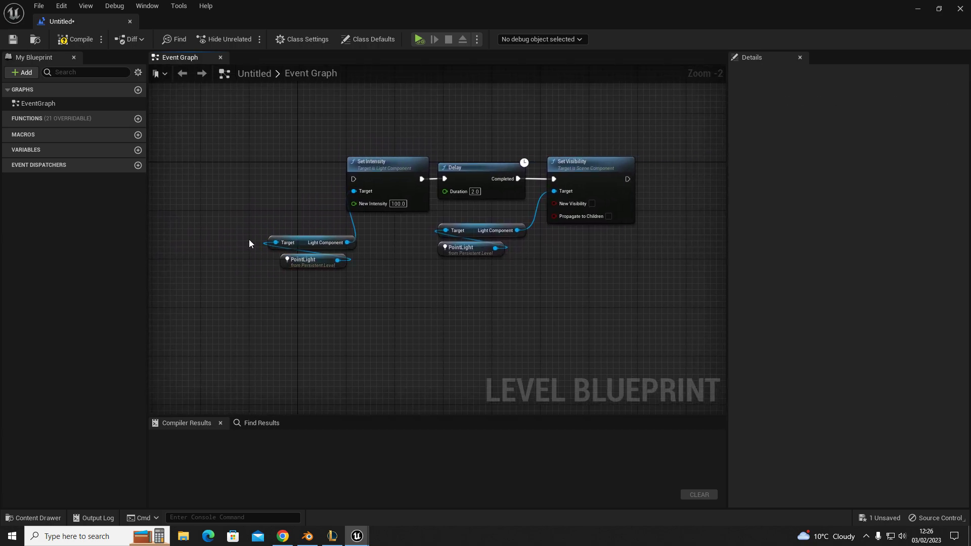
pyautogui.moveTo(308, 261); pyautogui.dragTo(289, 262)
pyautogui.moveTo(229, 204); pyautogui.dragTo(304, 279)
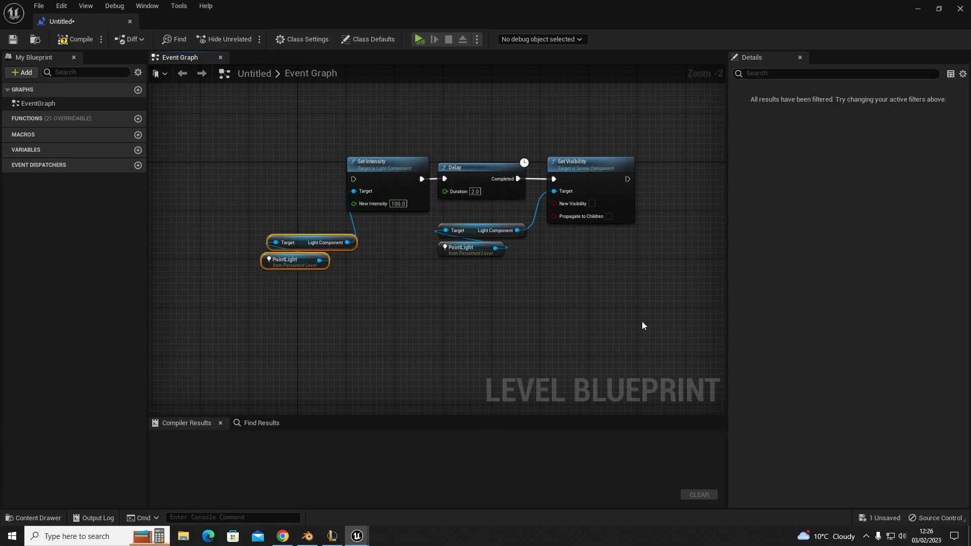
# Lower the Light Component and PointLight nodes feeding Set Visibility, and move Set Visibility away from the Delay to make room for another node
pyautogui.moveTo(526, 317); pyautogui.dragTo(439, 218)
pyautogui.moveTo(495, 248); pyautogui.dragTo(537, 263)
pyautogui.moveTo(545, 299); pyautogui.dragTo(432, 220)
pyautogui.moveTo(467, 226); pyautogui.dragTo(491, 251)
pyautogui.click(590, 269)
pyautogui.moveTo(596, 173); pyautogui.dragTo(638, 173)
pyautogui.click(524, 213)
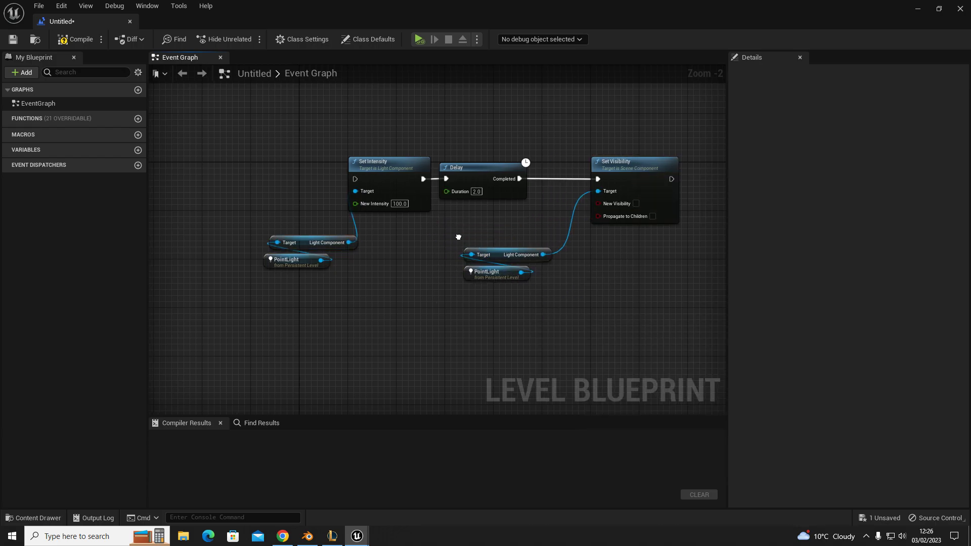
pyautogui.moveTo(525, 214); pyautogui.dragTo(543, 218, button='right')
pyautogui.moveTo(614, 173); pyautogui.dragTo(664, 173)
pyautogui.moveTo(602, 186); pyautogui.dragTo(429, 176, button='right')
pyautogui.moveTo(481, 164); pyautogui.dragTo(517, 164)
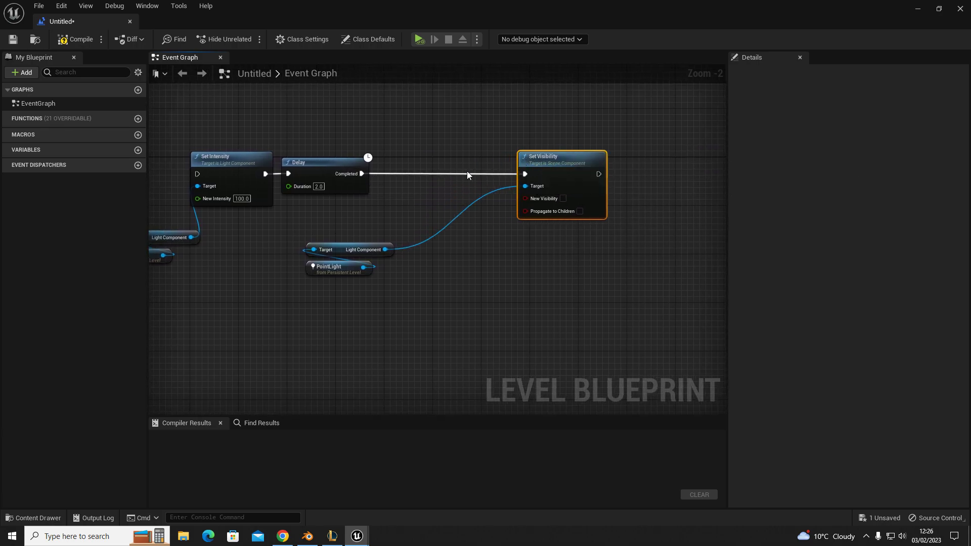
# Insert a Play Sound at Location node between the Delay and Set Visibility, aligned with the execution line
pyautogui.moveTo(361, 174); pyautogui.dragTo(401, 173)
pyautogui.write('play sound at location')
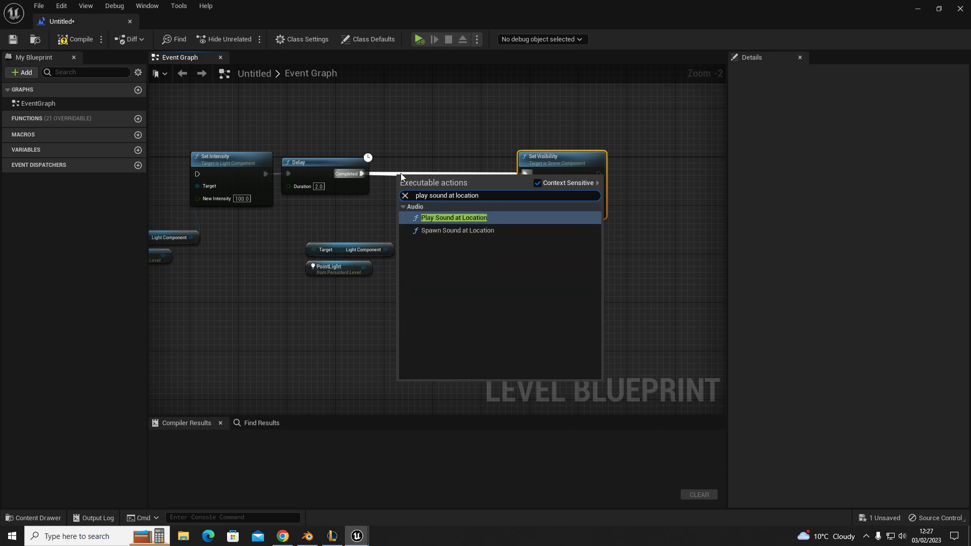
pyautogui.click(463, 217)
pyautogui.moveTo(438, 163); pyautogui.dragTo(434, 169)
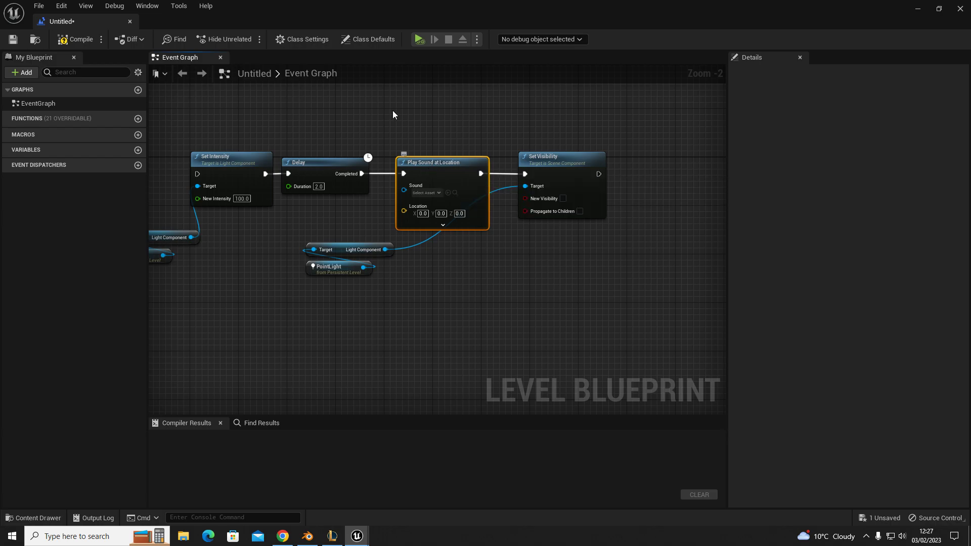
# Move the Light Component and PointLight nodes feeding Set Visibility directly beneath that node
pyautogui.moveTo(301, 237); pyautogui.dragTo(378, 277)
pyautogui.moveTo(334, 249); pyautogui.dragTo(541, 231)
pyautogui.click(472, 275)
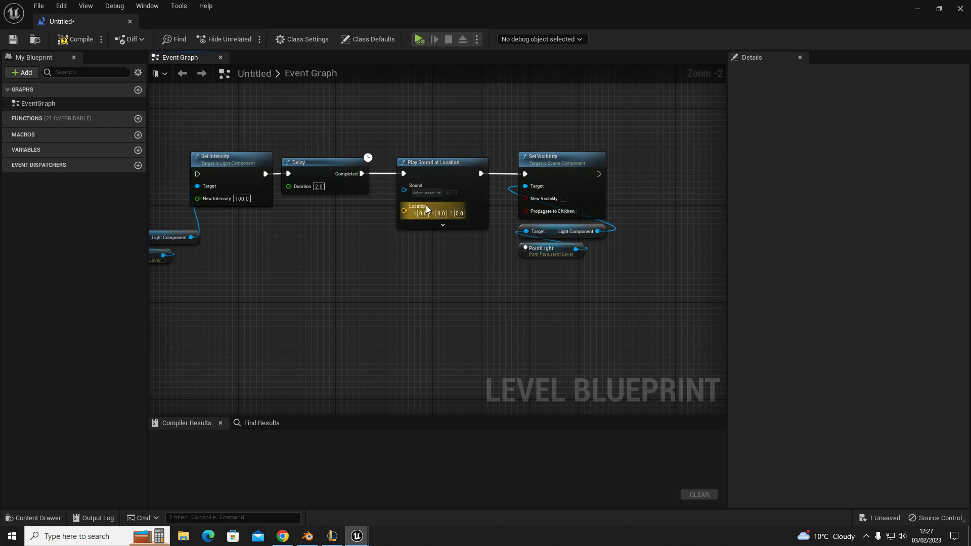
# Set the sound of Play Sound at Location to the BreakingBulbSFX sound wave
pyautogui.click(425, 192)
pyautogui.write('bulb')
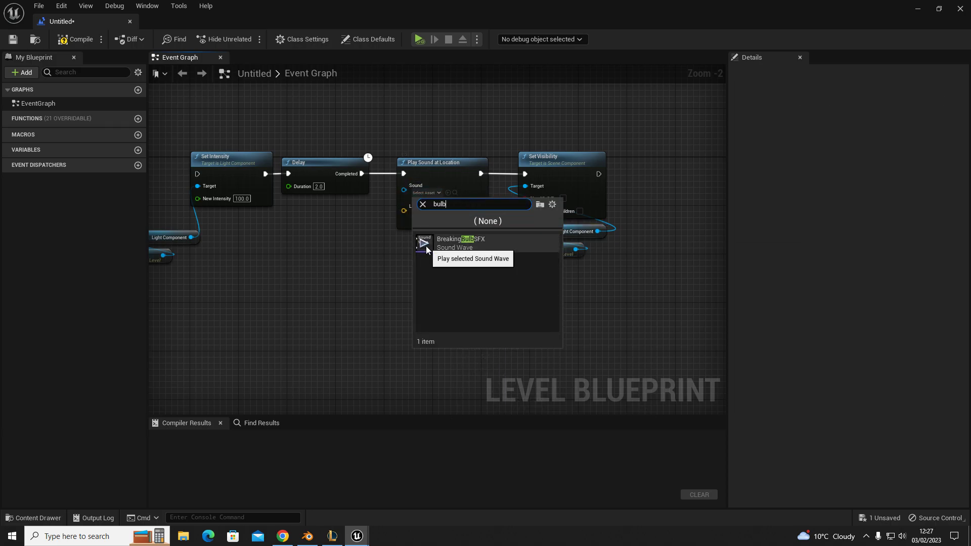
pyautogui.click(481, 242)
# Even out the Delay node's spacing and move Set Intensity's Light Component and PointLight nodes directly beneath it
pyautogui.moveTo(316, 265); pyautogui.dragTo(397, 238, button='right')
pyautogui.moveTo(394, 154); pyautogui.dragTo(405, 143)
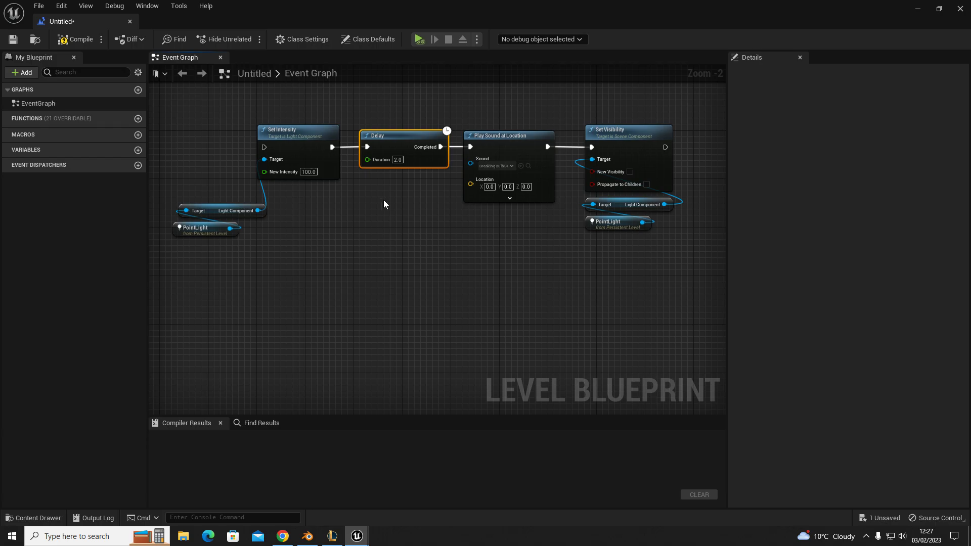
pyautogui.moveTo(328, 228); pyautogui.dragTo(472, 239, button='right')
pyautogui.moveTo(313, 204); pyautogui.dragTo(426, 209)
pyautogui.moveTo(418, 264); pyautogui.dragTo(501, 298, button='right')
pyautogui.click(464, 287)
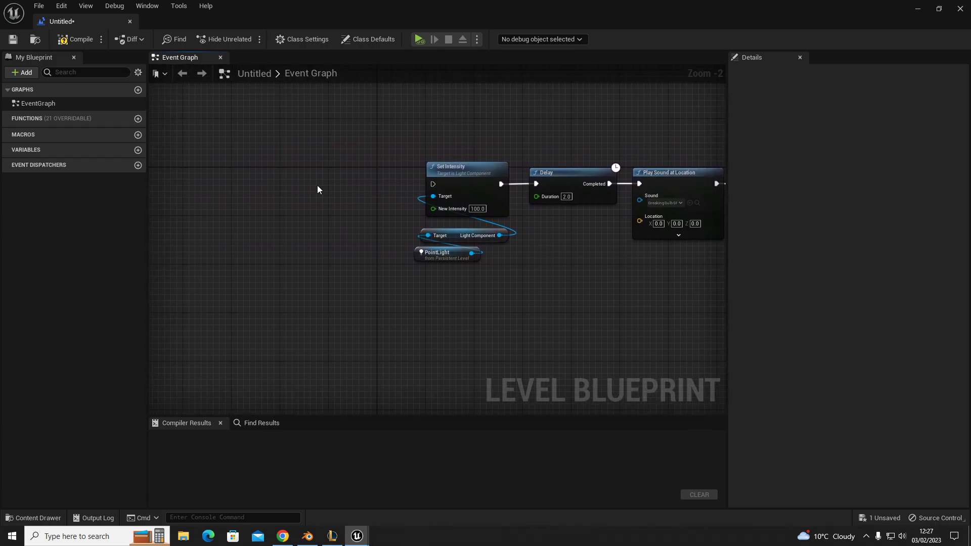
# Add an Event BeginPlay node before Set Intensity and attach a Delay with a duration of 5 seconds to it
pyautogui.rightClick(263, 177)
pyautogui.write('event')
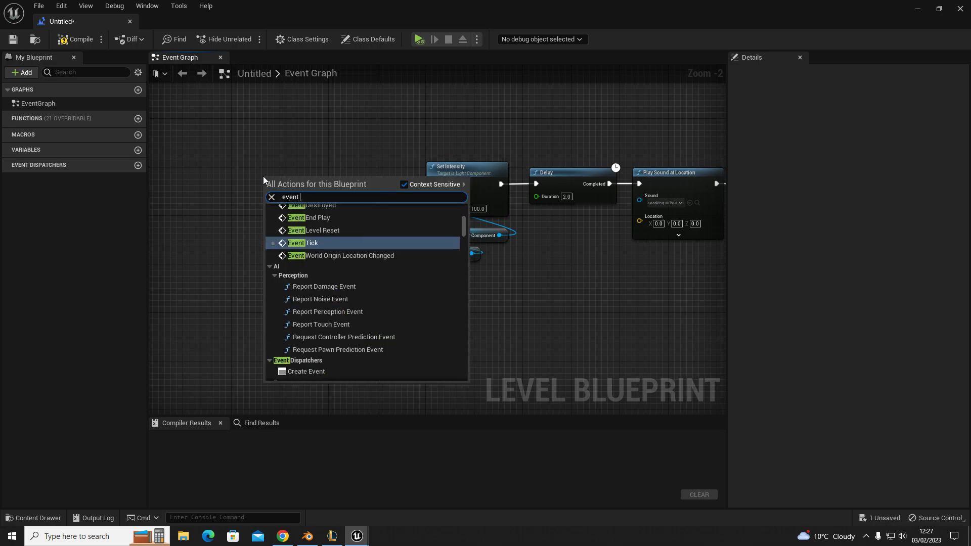
pyautogui.scroll(5, 263, 176)
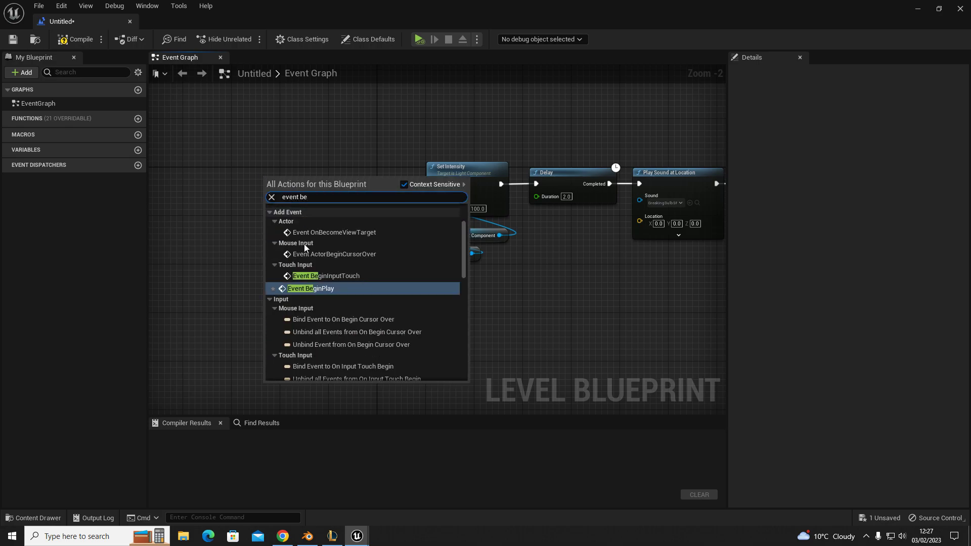
pyautogui.click(320, 287)
pyautogui.moveTo(285, 176)
pyautogui.mouseDown()
pyautogui.moveTo(212, 152)
pyautogui.moveTo(301, 182)
pyautogui.mouseUp()
pyautogui.write('delay')
pyautogui.click(340, 313)
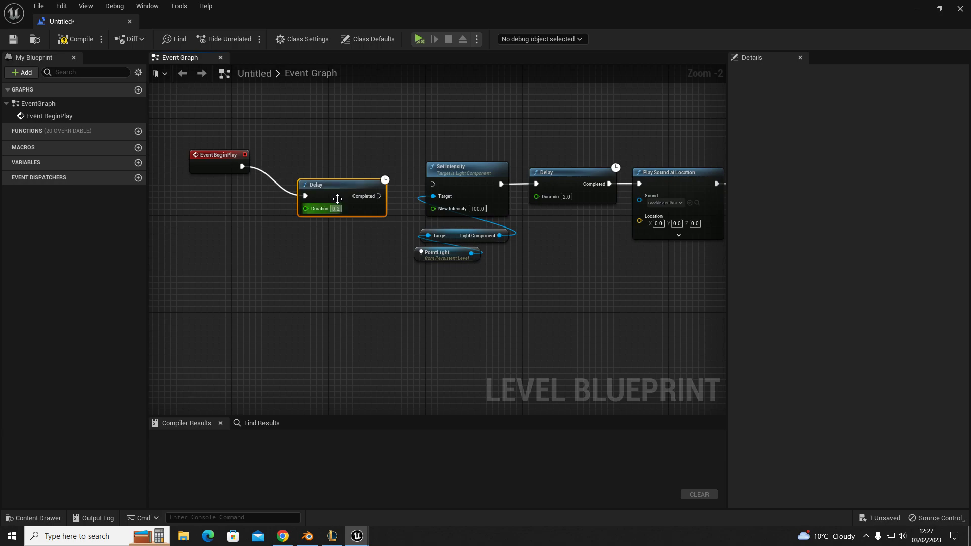
pyautogui.write('5')
pyautogui.click(370, 275)
# Connect the 5-second Delay's Completed output to Set Intensity and compile the blueprint
pyautogui.moveTo(378, 196); pyautogui.dragTo(433, 184)
pyautogui.click(75, 39)
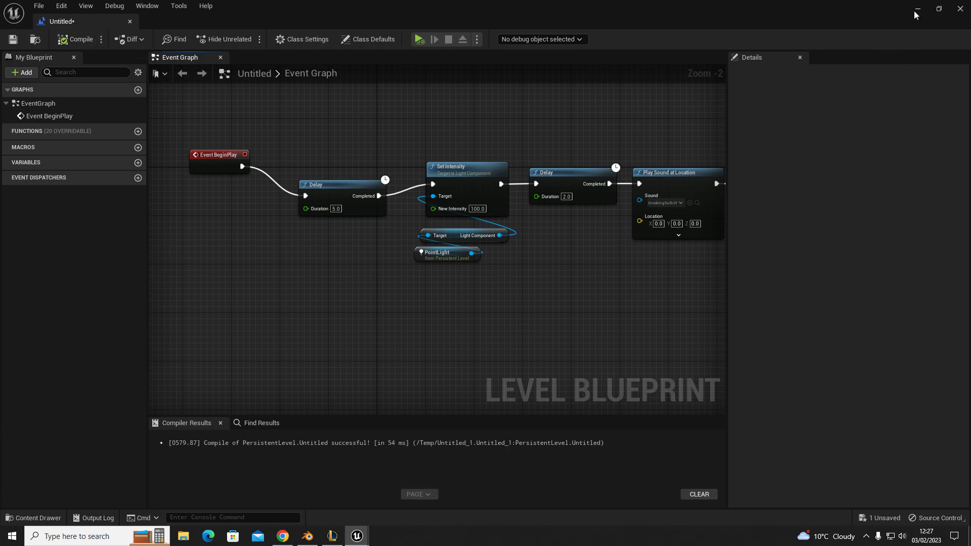
pyautogui.moveTo(565, 245); pyautogui.dragTo(471, 224, button='right')
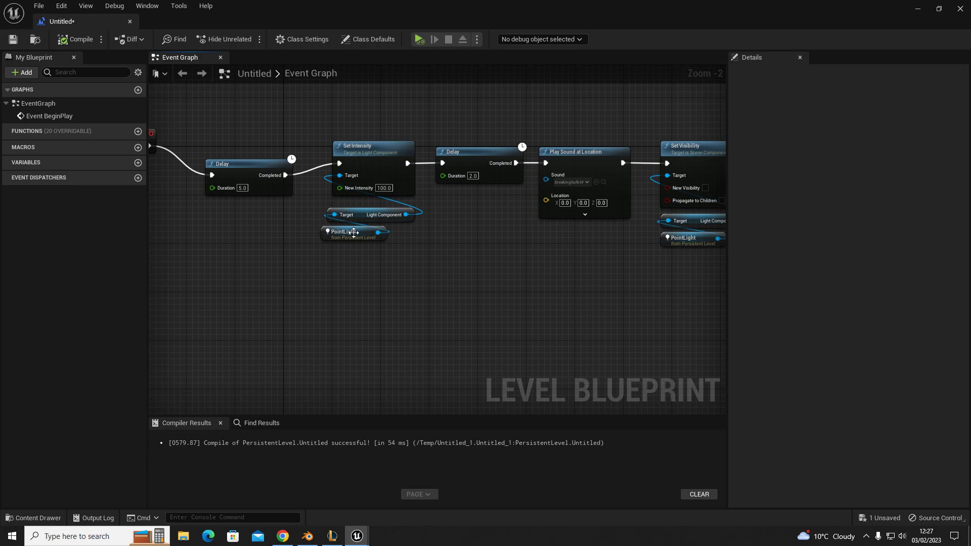
# Paste another PointLight reference below the node chain and add a Set Light Color (PointLightComponent) node from it
pyautogui.click(353, 234)
pyautogui.moveTo(283, 275); pyautogui.dragTo(405, 284, button='right')
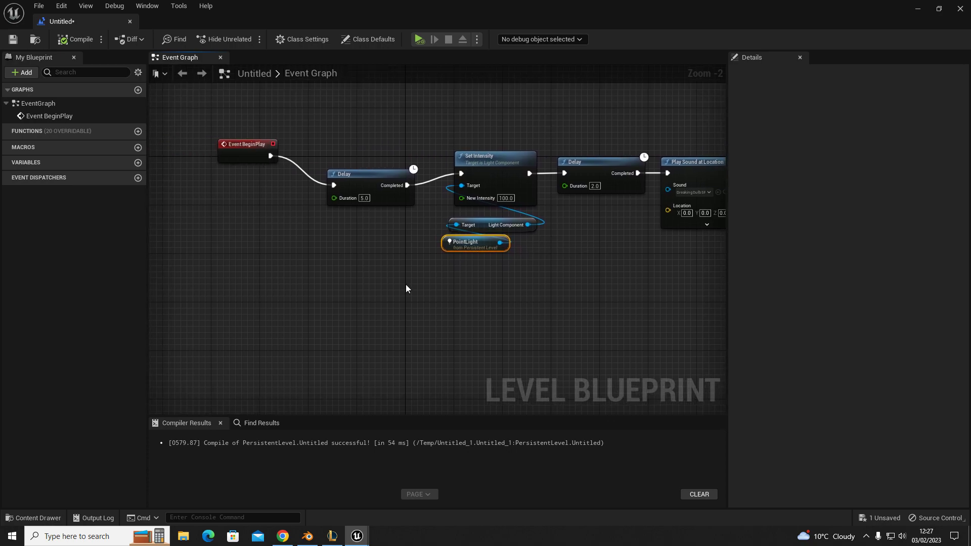
pyautogui.click(405, 284)
pyautogui.moveTo(640, 296); pyautogui.dragTo(433, 267, button='right')
pyautogui.hotkey('ctrl', 'v')
pyautogui.moveTo(469, 262); pyautogui.dragTo(505, 272)
pyautogui.write('set col')
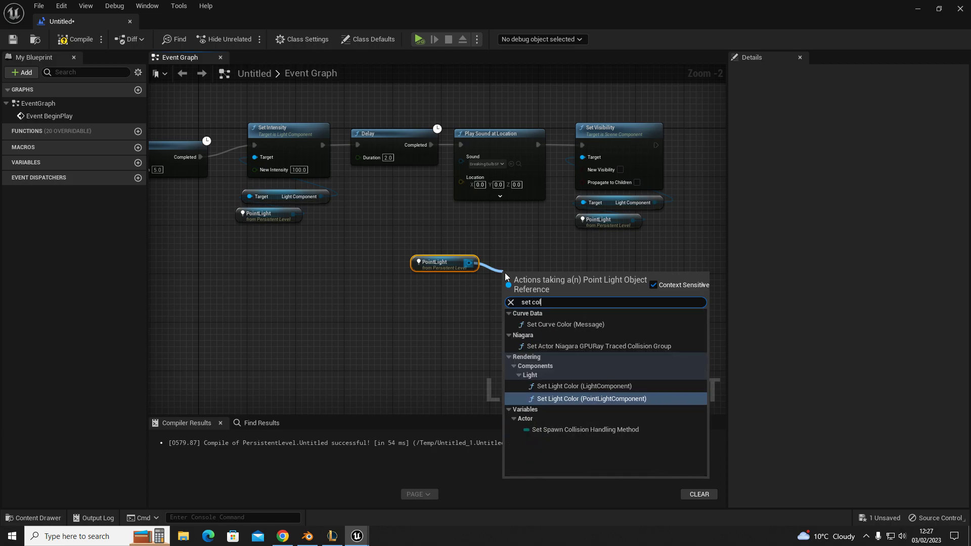
pyautogui.click(586, 398)
# Try out the New Light Color picker, close it, and delete the Set Light Color node with its reference nodes
pyautogui.moveTo(505, 339); pyautogui.dragTo(453, 310, button='right')
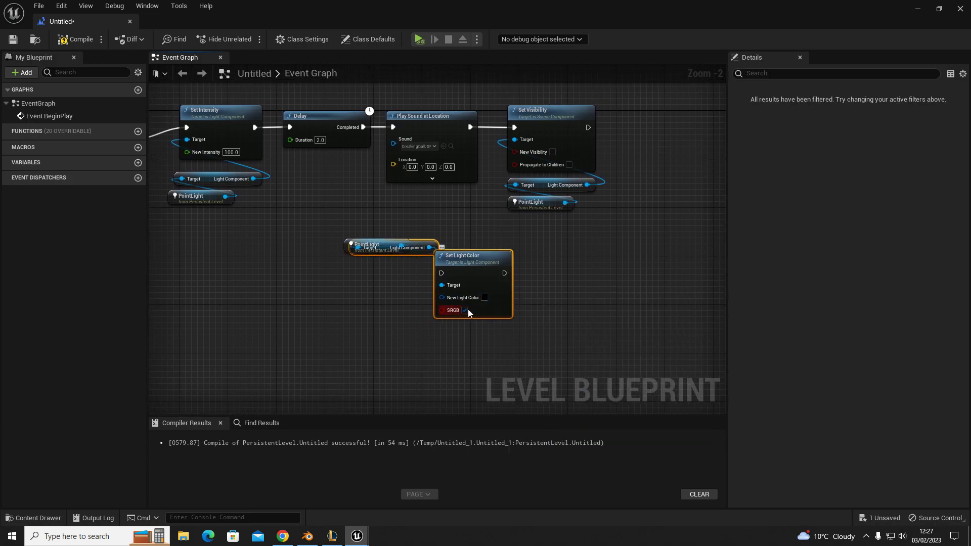
pyautogui.click(485, 297)
pyautogui.moveTo(588, 352); pyautogui.dragTo(536, 366)
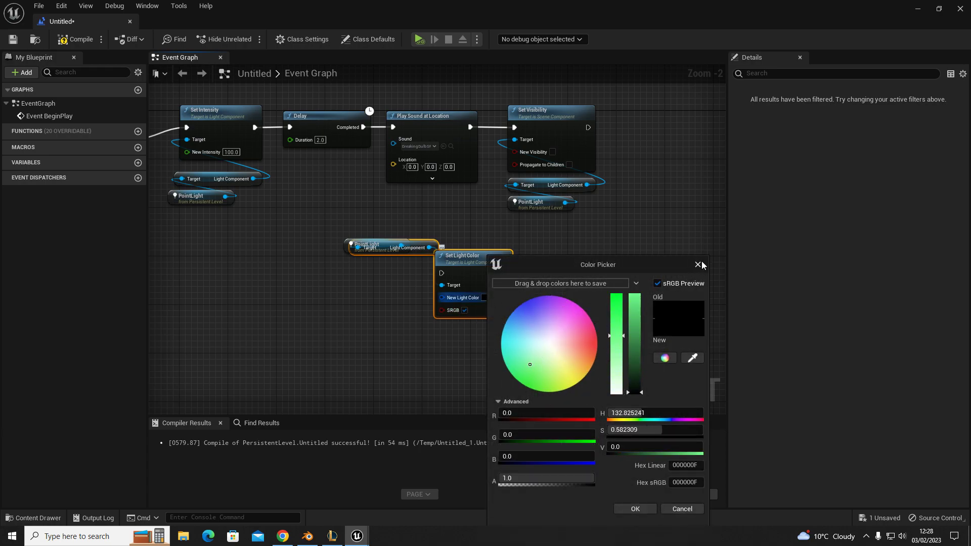
pyautogui.click(698, 265)
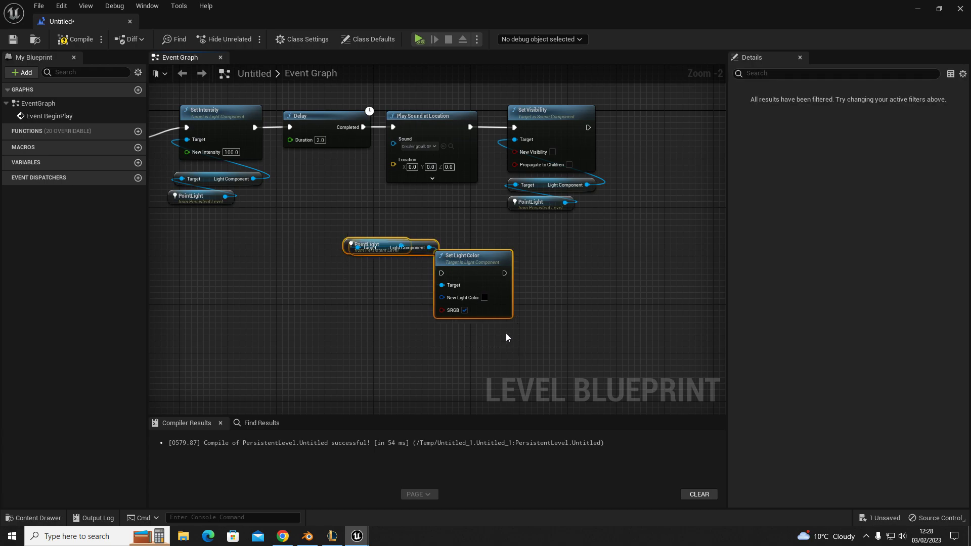
pyautogui.press('Delete')
# Pull Set Intensity's PointLight reference aside, check the point light's Light settings in the level, and return to the Level Blueprint
pyautogui.moveTo(447, 302); pyautogui.dragTo(511, 335, button='right')
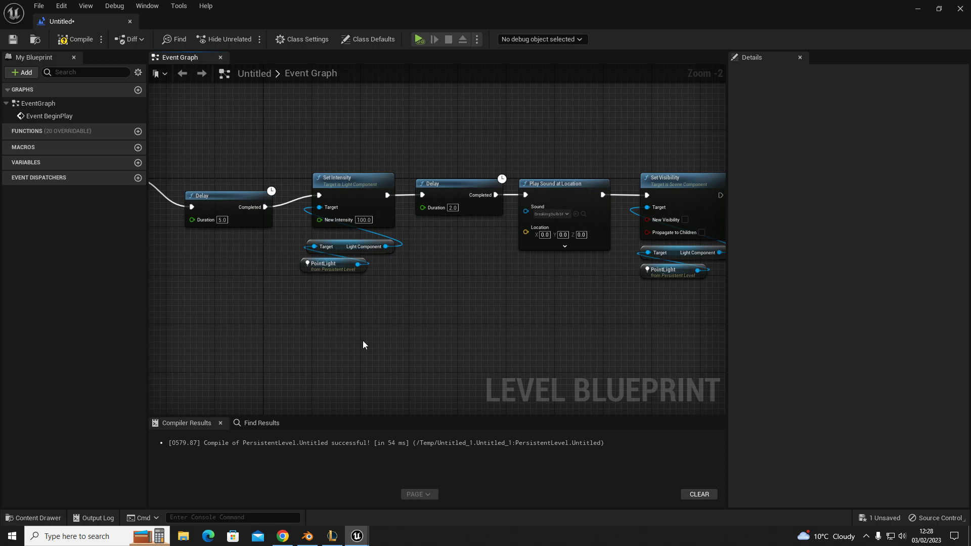
pyautogui.moveTo(424, 318); pyautogui.dragTo(546, 326, button='right')
pyautogui.moveTo(440, 278); pyautogui.dragTo(390, 296)
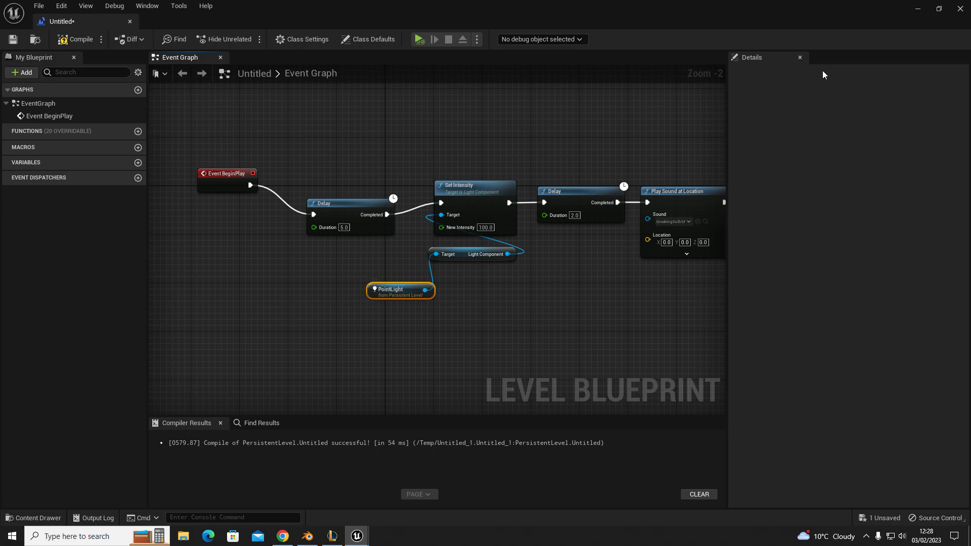
pyautogui.moveTo(614, 294); pyautogui.dragTo(444, 274, button='right')
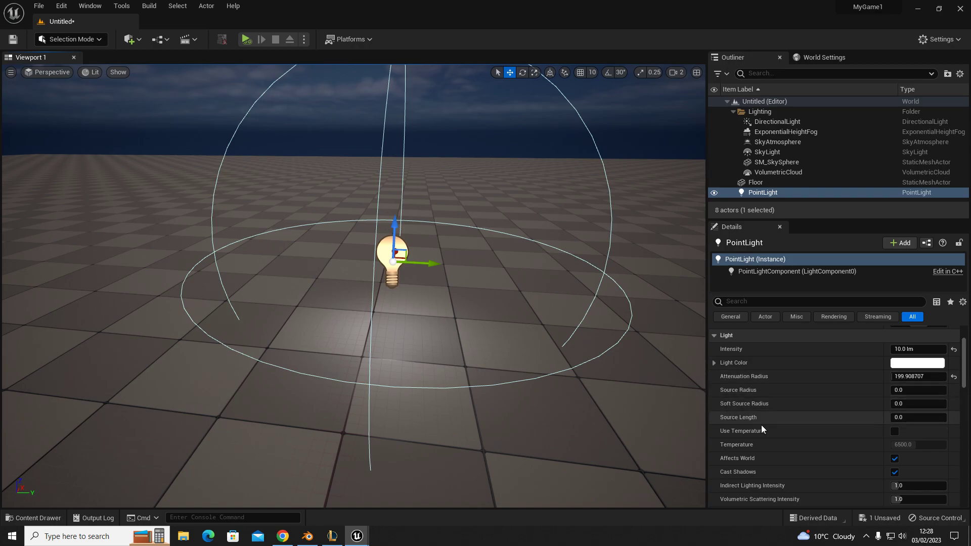
pyautogui.moveTo(357, 534)
pyautogui.click(409, 495)
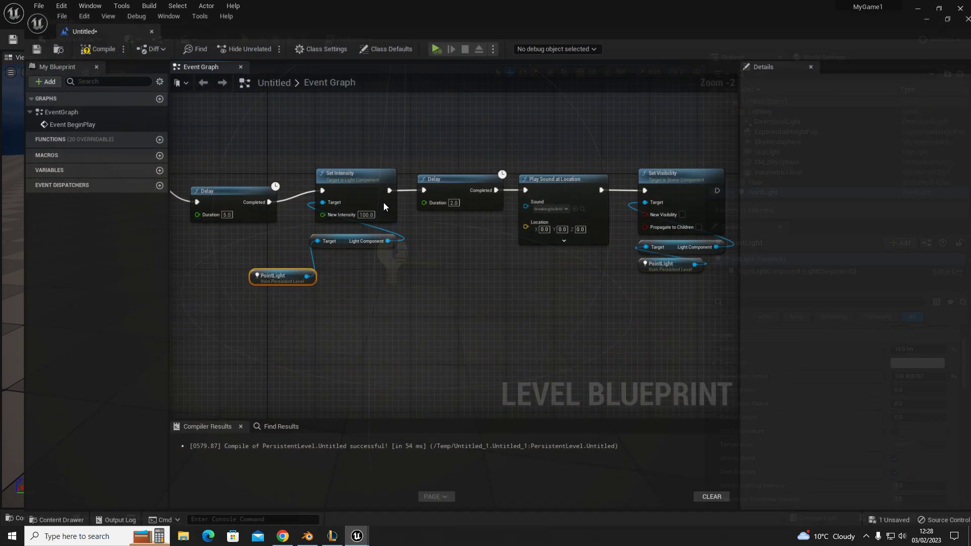
# Move the PointLight reference back beneath the Light Component node under Set Intensity
pyautogui.moveTo(442, 332); pyautogui.dragTo(423, 310, button='right')
pyautogui.moveTo(250, 271); pyautogui.dragTo(319, 258)
pyautogui.moveTo(391, 275); pyautogui.dragTo(320, 228)
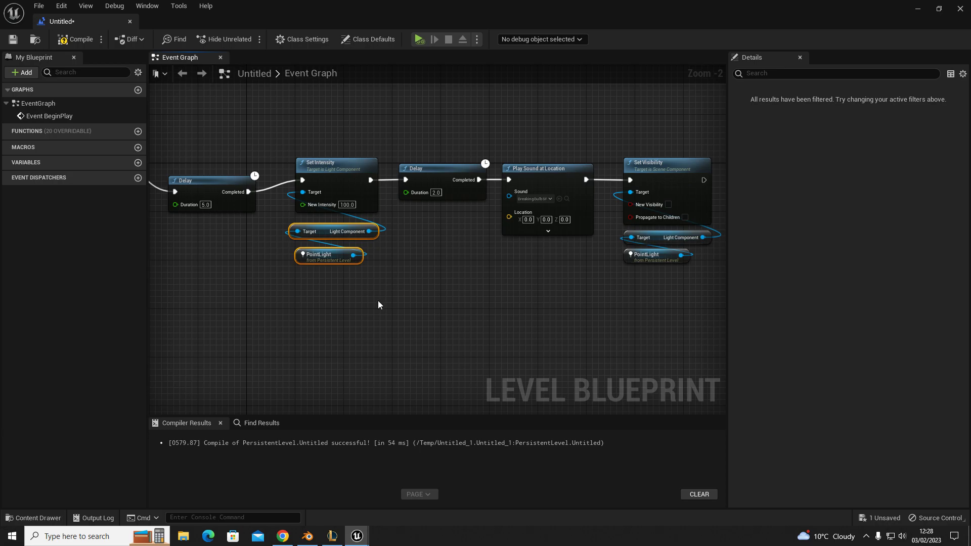
pyautogui.moveTo(379, 305); pyautogui.dragTo(436, 316, button='right')
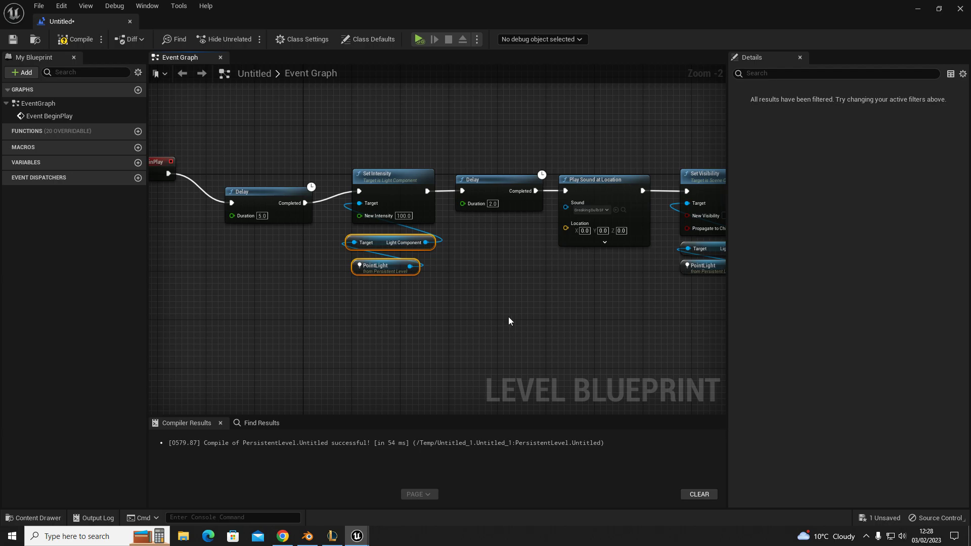
pyautogui.click(456, 319)
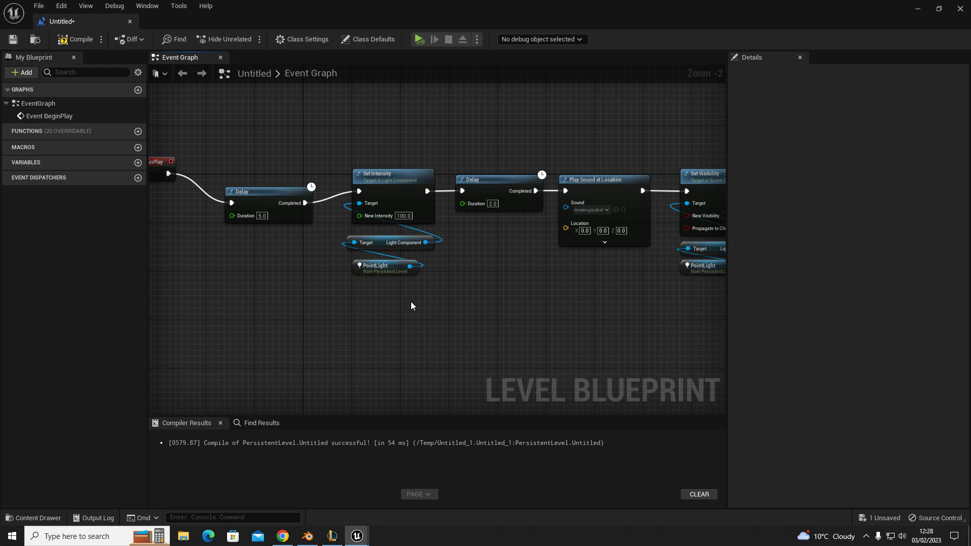
# Align the 5-second Delay and the Event BeginPlay node with Set Intensity so the execution line runs straight
pyautogui.moveTo(410, 305); pyautogui.dragTo(426, 303, button='right')
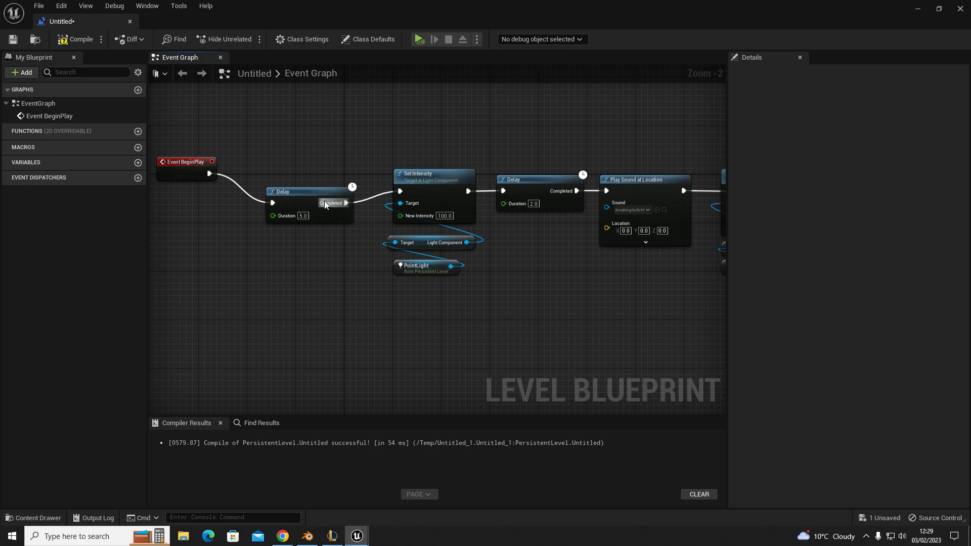
pyautogui.moveTo(325, 194); pyautogui.dragTo(344, 182)
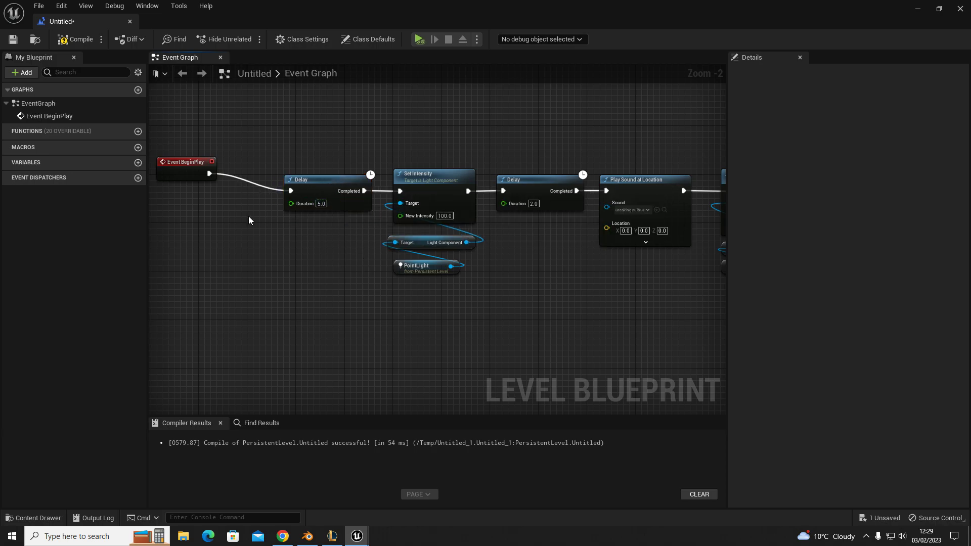
pyautogui.moveTo(355, 271); pyautogui.dragTo(420, 284, button='right')
pyautogui.moveTo(190, 127); pyautogui.dragTo(286, 230)
pyautogui.moveTo(260, 178); pyautogui.dragTo(269, 197)
# Shift the 5-second Delay slightly toward Event BeginPlay, and select Set Intensity together with its Light Component and PointLight nodes
pyautogui.moveTo(318, 256); pyautogui.dragTo(222, 235, button='right')
pyautogui.moveTo(240, 138); pyautogui.dragTo(323, 271)
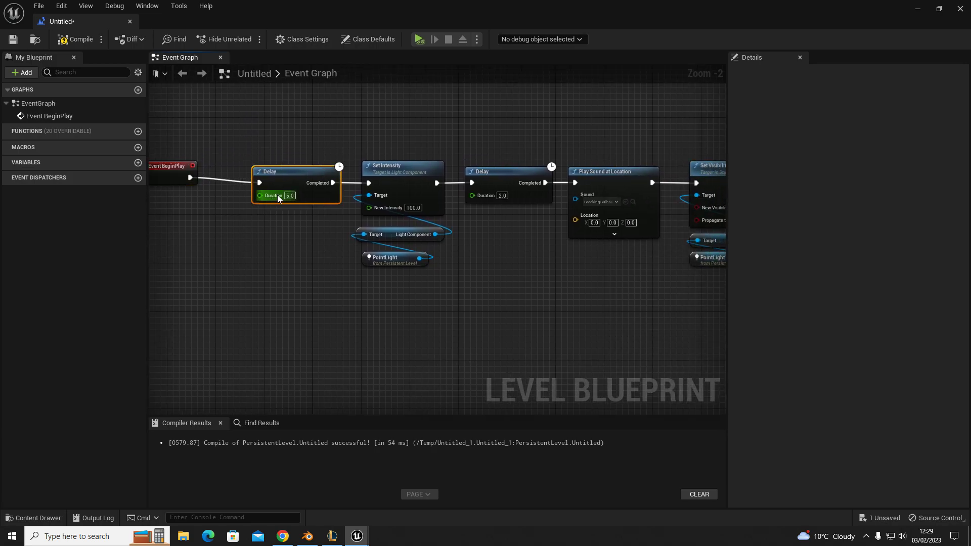
pyautogui.moveTo(276, 196); pyautogui.dragTo(263, 187)
pyautogui.click(299, 280)
pyautogui.moveTo(299, 280); pyautogui.dragTo(192, 266, button='right')
pyautogui.moveTo(238, 122); pyautogui.dragTo(324, 289)
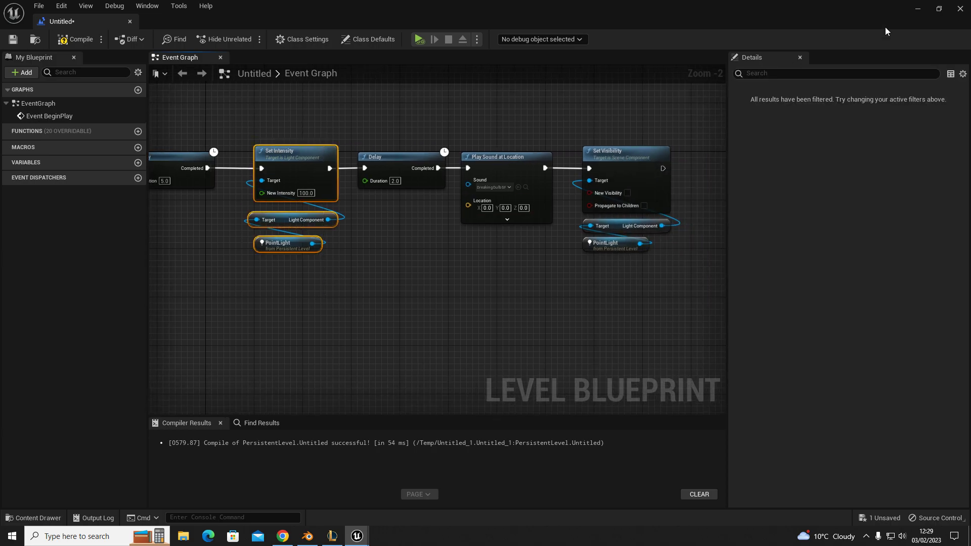
# In the level, try a point light intensity of 1 lm and settle on 2 lm
pyautogui.click(918, 10)
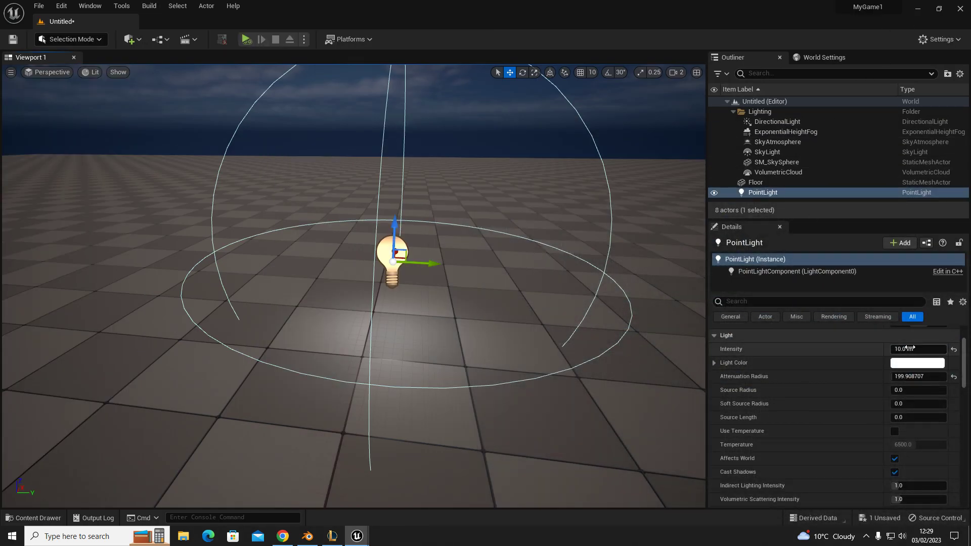
pyautogui.click(917, 348)
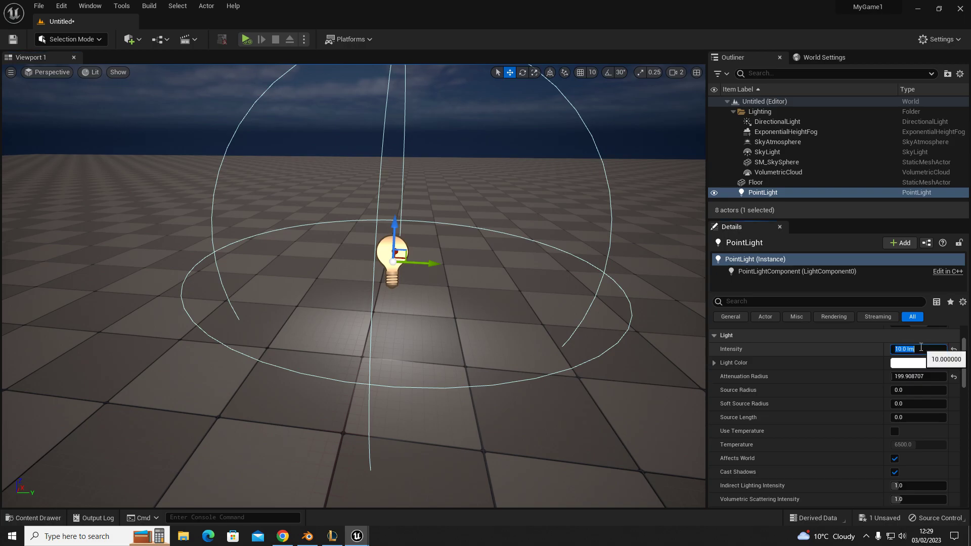
pyautogui.write('1')
pyautogui.press('Return')
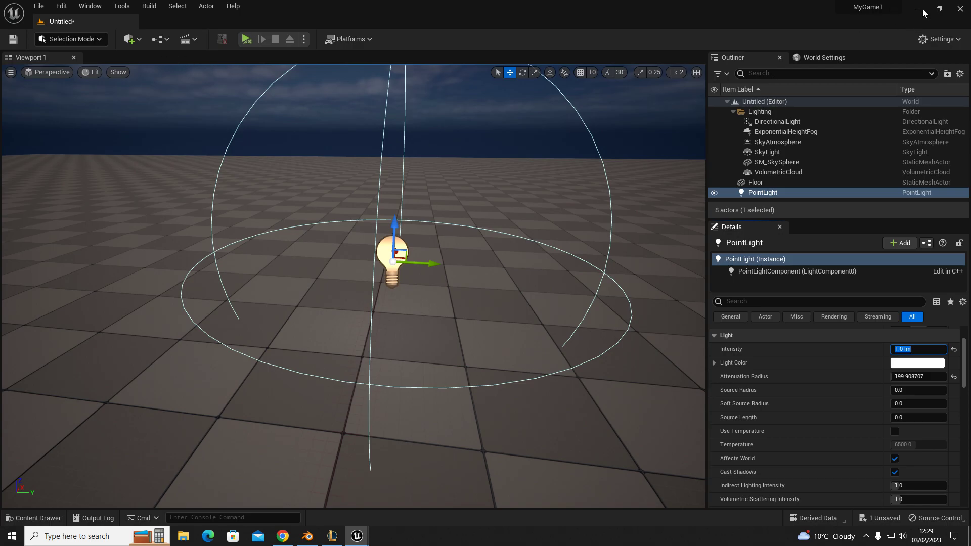
pyautogui.doubleClick(911, 348)
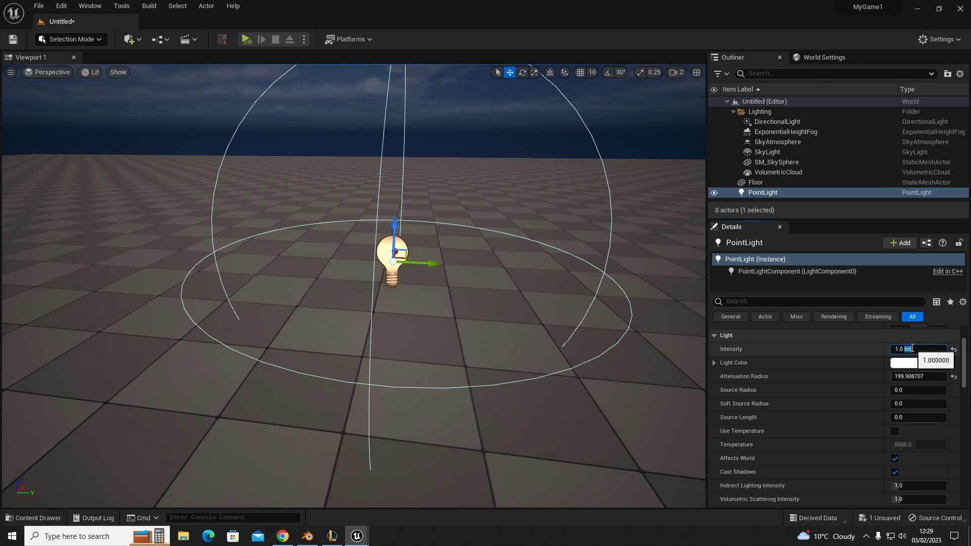
pyautogui.hotkey('ctrl', 'a')
pyautogui.write('2')
pyautogui.press('Return')
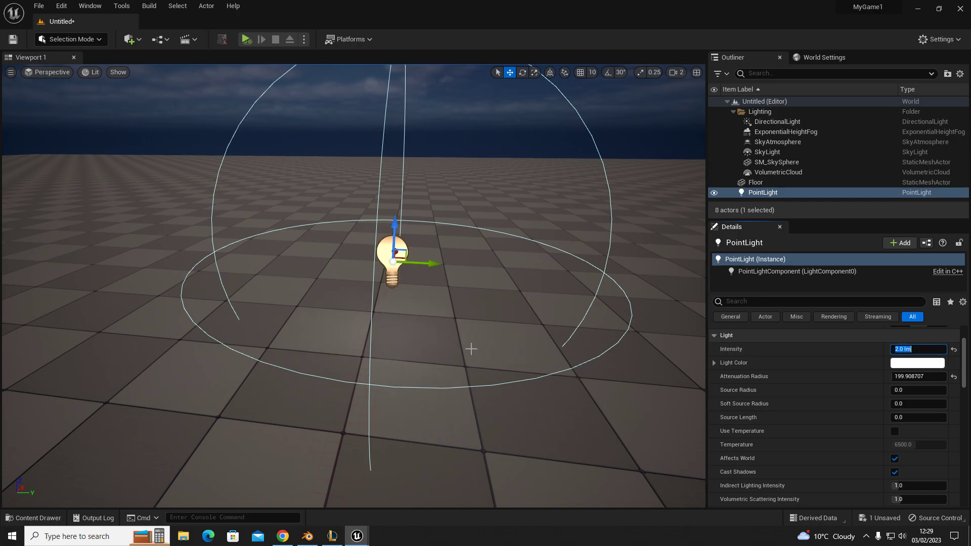
# Set the directional light's intensity to 0 lux so only the point light illuminates the level
pyautogui.click(777, 121)
pyautogui.click(918, 361)
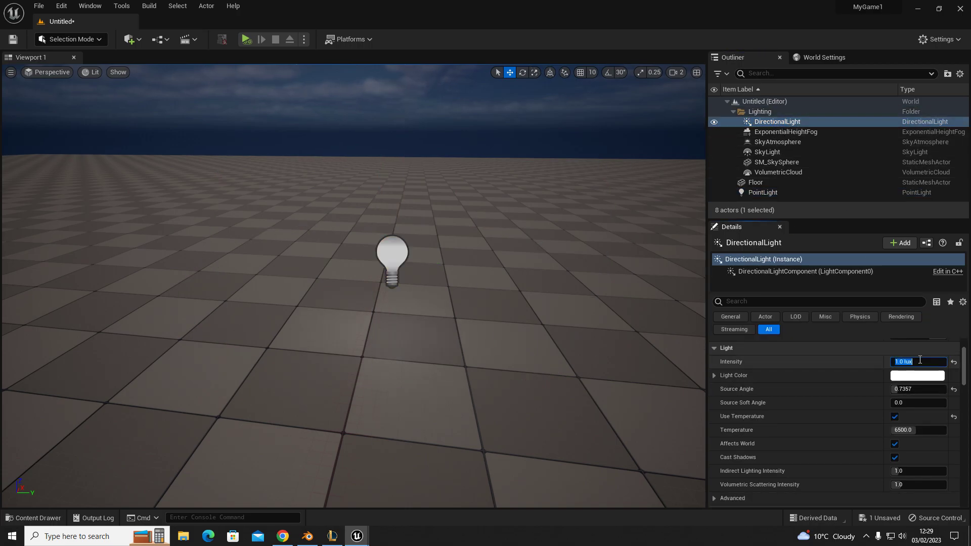
pyautogui.write('0')
pyautogui.press('Return')
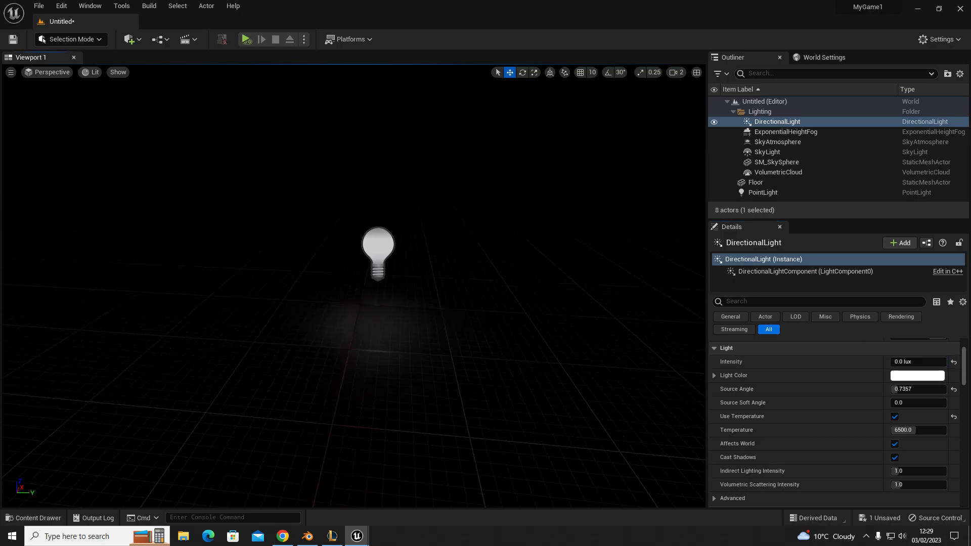
pyautogui.moveTo(352, 286); pyautogui.dragTo(294, 306, button='right')
# Return to the Level Blueprint and compile it
pyautogui.moveTo(358, 536)
pyautogui.click(407, 489)
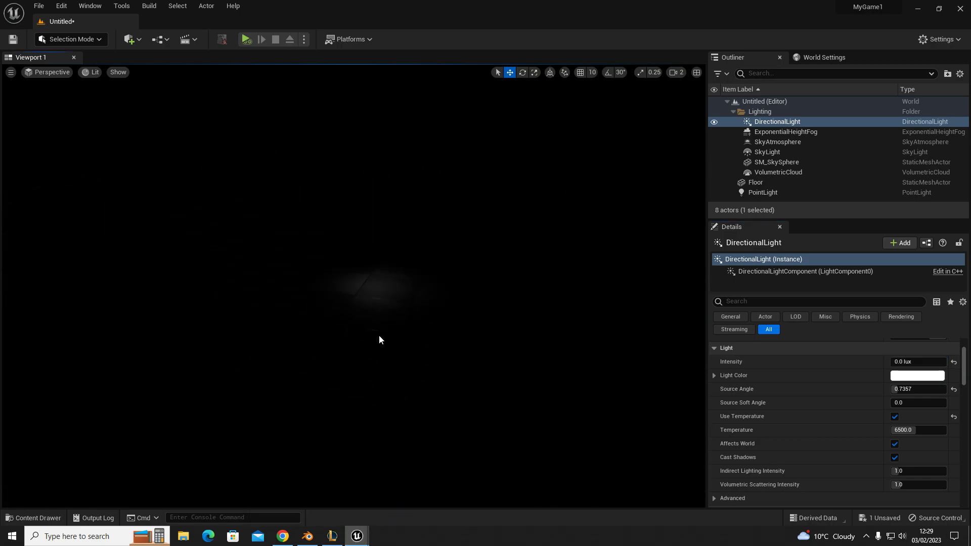
pyautogui.click(75, 40)
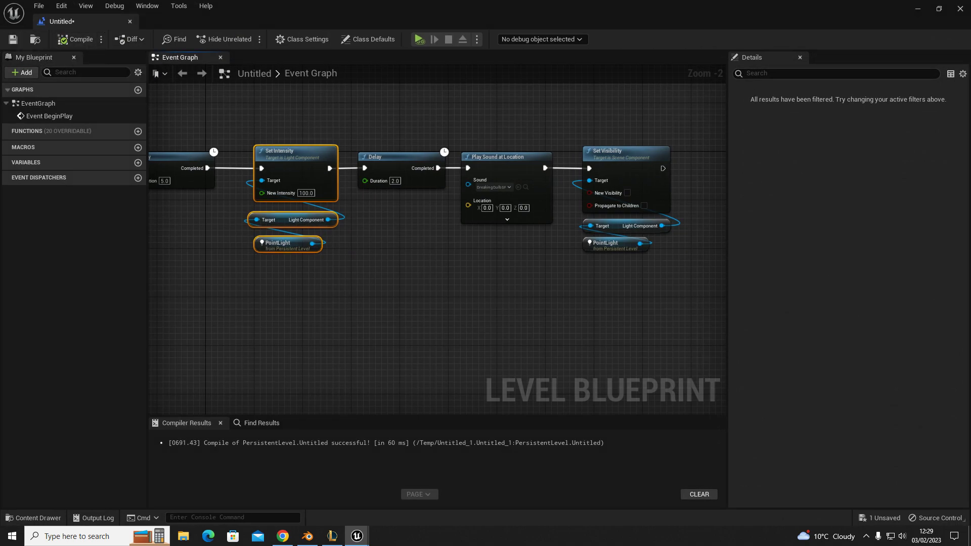
# Play the level from a spot on the floor near the point light to test the sequence, and end the play session
pyautogui.click(921, 11)
pyautogui.moveTo(429, 366); pyautogui.dragTo(368, 437, button='right')
pyautogui.rightClick(369, 438)
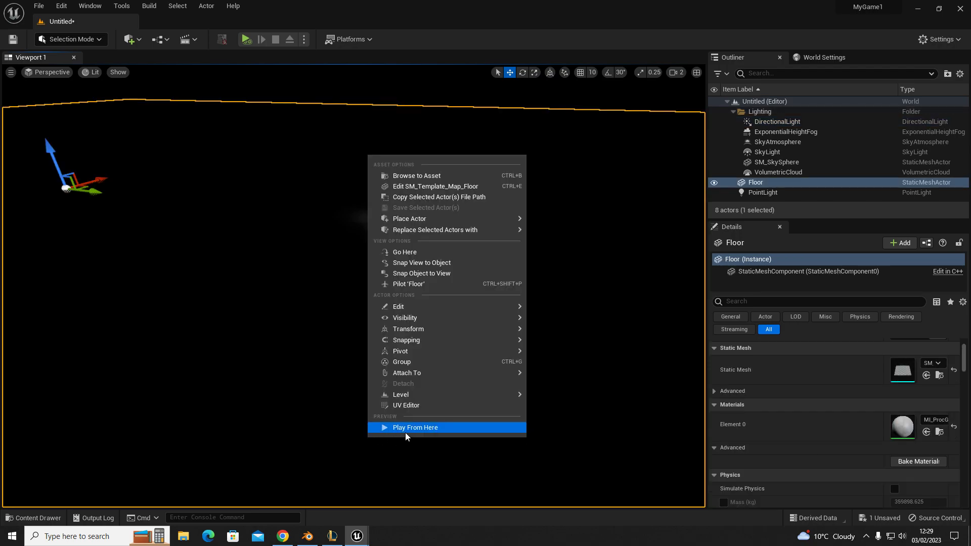
pyautogui.click(404, 434)
pyautogui.click(567, 294)
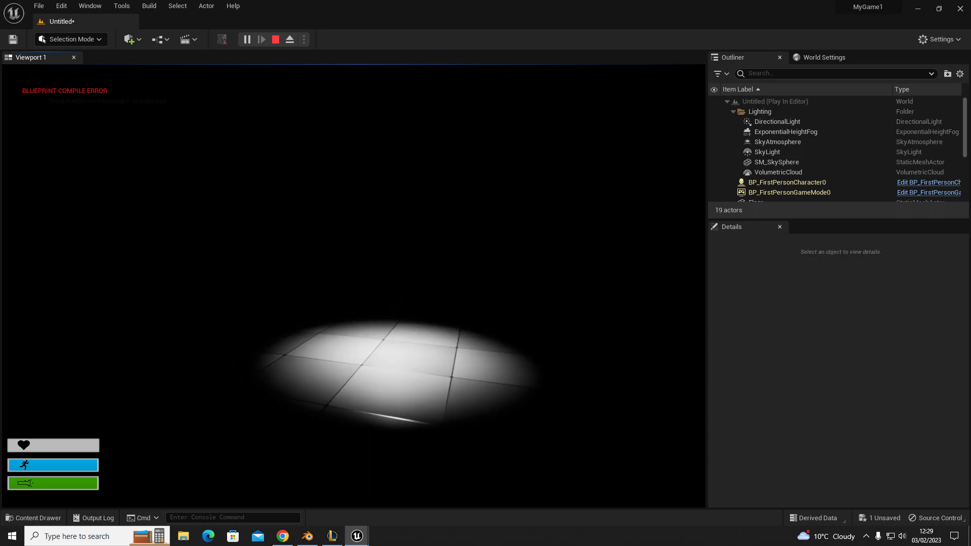
pyautogui.press('f')
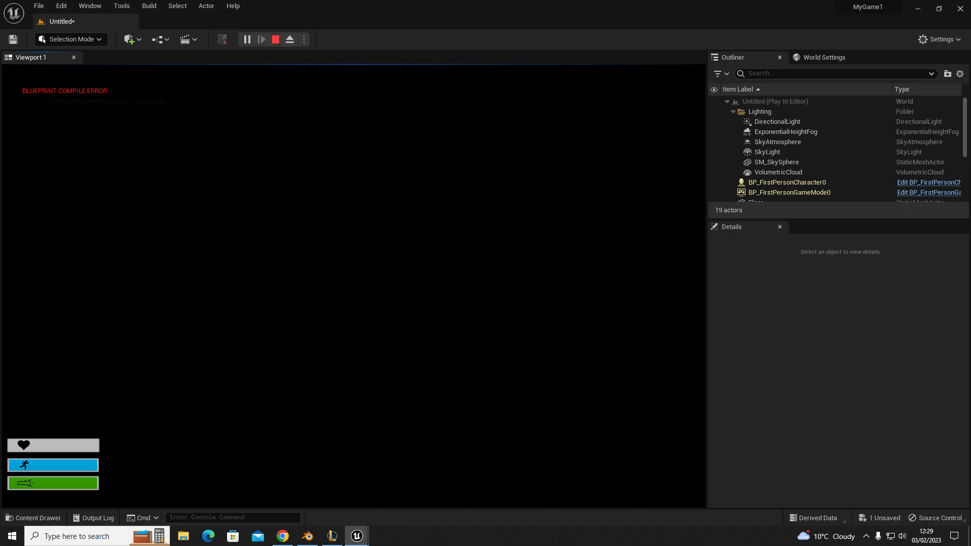
pyautogui.press('Escape')
pyautogui.click(916, 127)
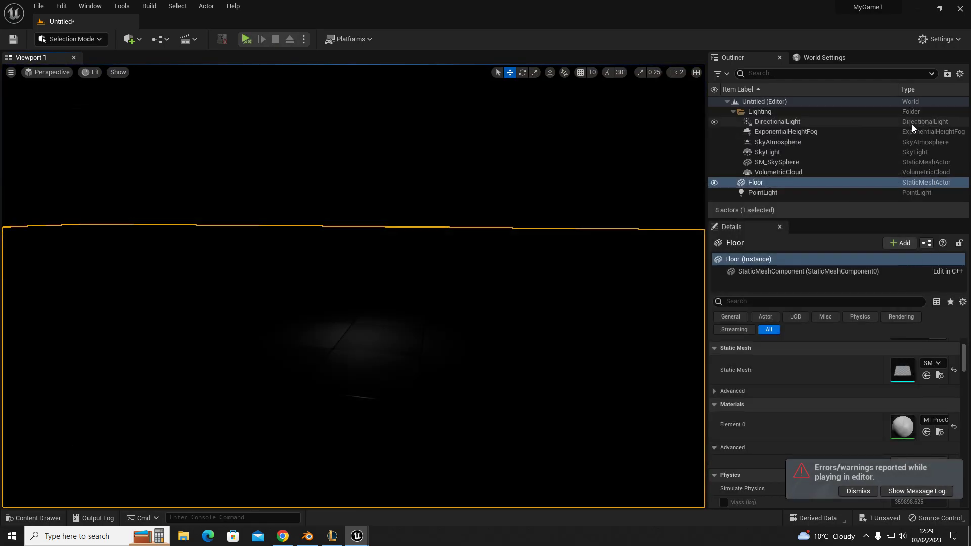
# Return to the Level Blueprint and move the 5-second Delay up level with Event BeginPlay
pyautogui.click(357, 535)
pyautogui.click(410, 500)
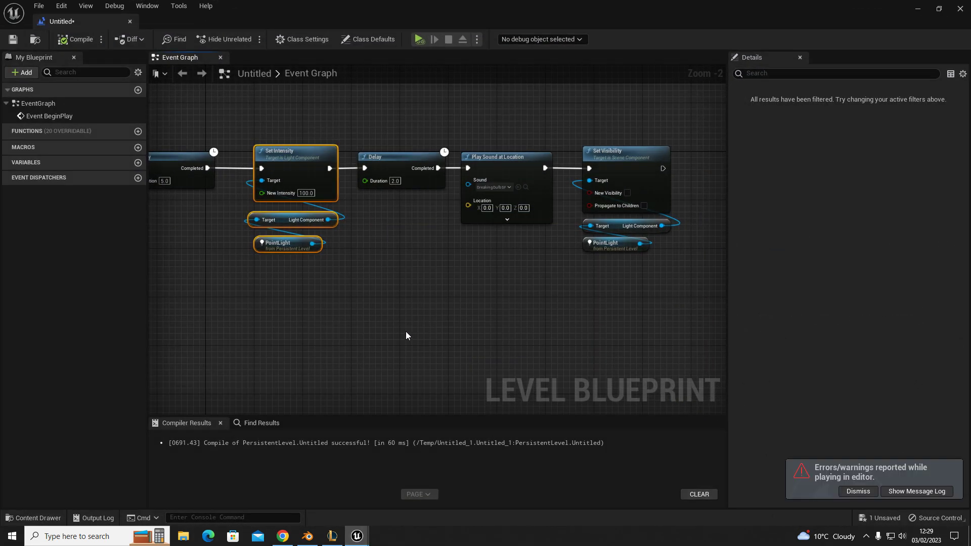
pyautogui.moveTo(248, 312); pyautogui.dragTo(371, 323, button='right')
pyautogui.moveTo(246, 136); pyautogui.dragTo(298, 192)
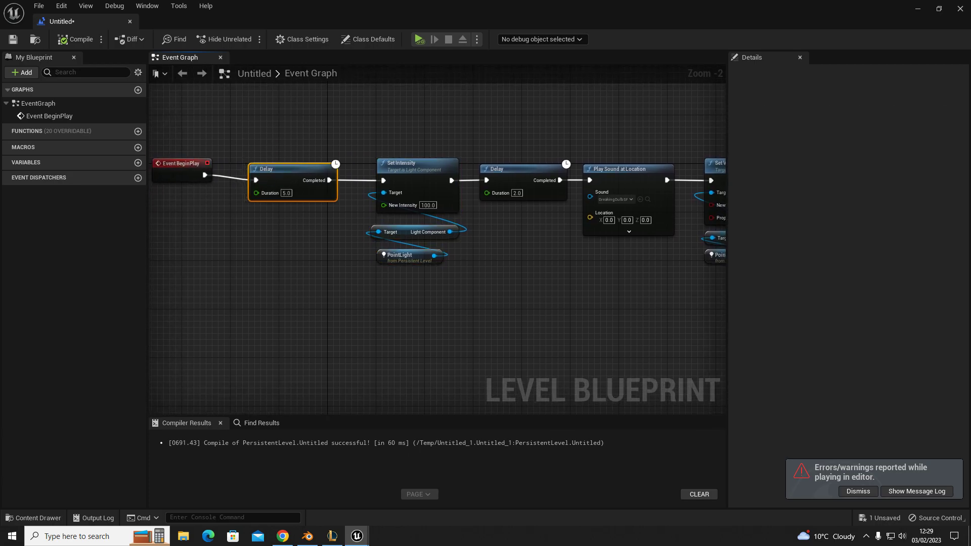
pyautogui.moveTo(166, 136); pyautogui.dragTo(215, 139, button='right')
pyautogui.moveTo(216, 138); pyautogui.dragTo(284, 266)
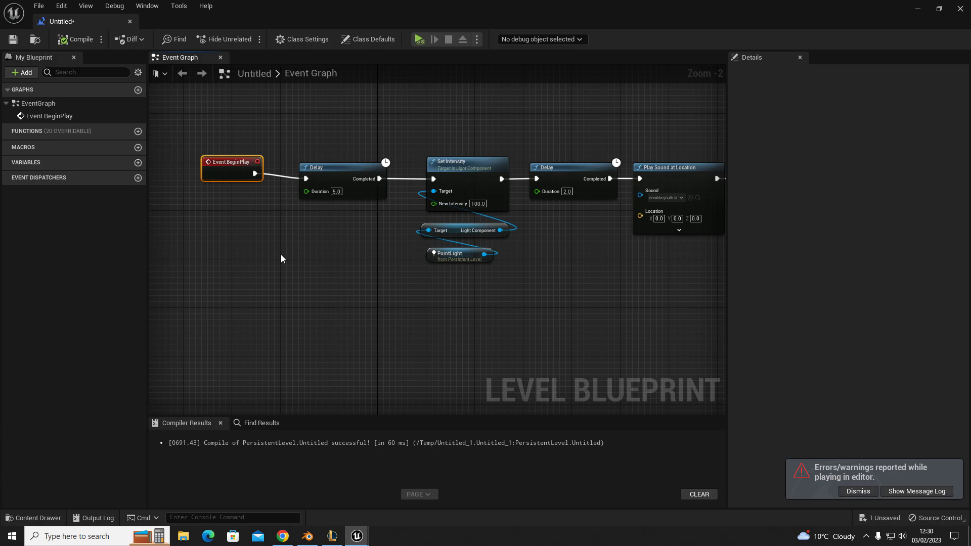
pyautogui.moveTo(299, 128); pyautogui.dragTo(373, 267)
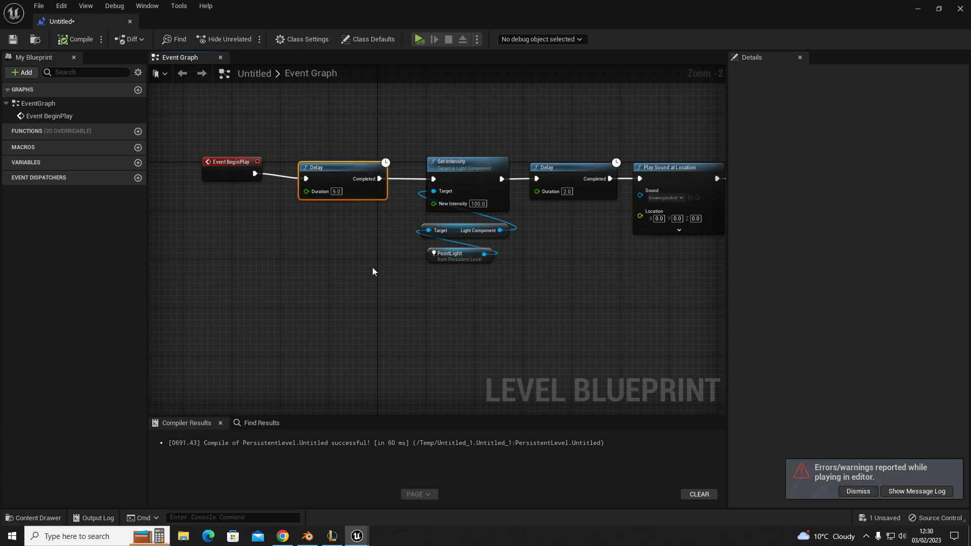
pyautogui.moveTo(393, 261); pyautogui.dragTo(357, 260, button='right')
pyautogui.moveTo(286, 171); pyautogui.dragTo(281, 164)
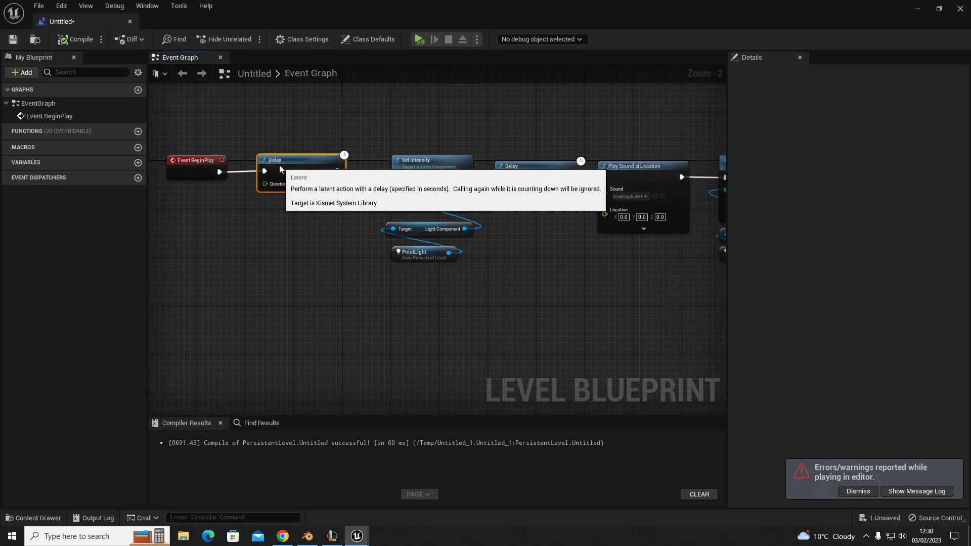
# Move Set Intensity with its Light Component and PointLight nodes closer to the 5-second Delay, straightening the execution line
pyautogui.moveTo(313, 220); pyautogui.dragTo(224, 217, button='right')
pyautogui.moveTo(280, 135); pyautogui.dragTo(381, 258)
pyautogui.moveTo(347, 166); pyautogui.dragTo(326, 156)
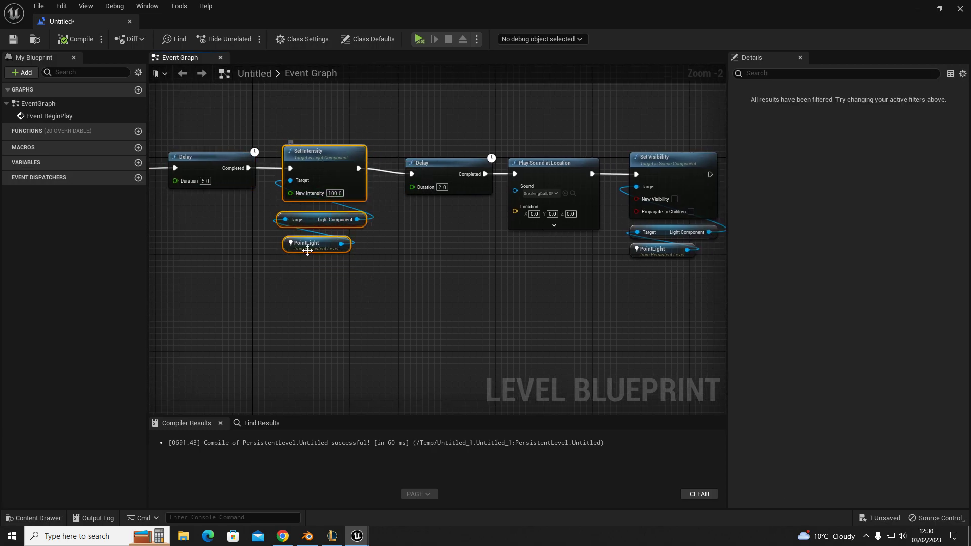
pyautogui.moveTo(373, 279); pyautogui.dragTo(484, 270, button='right')
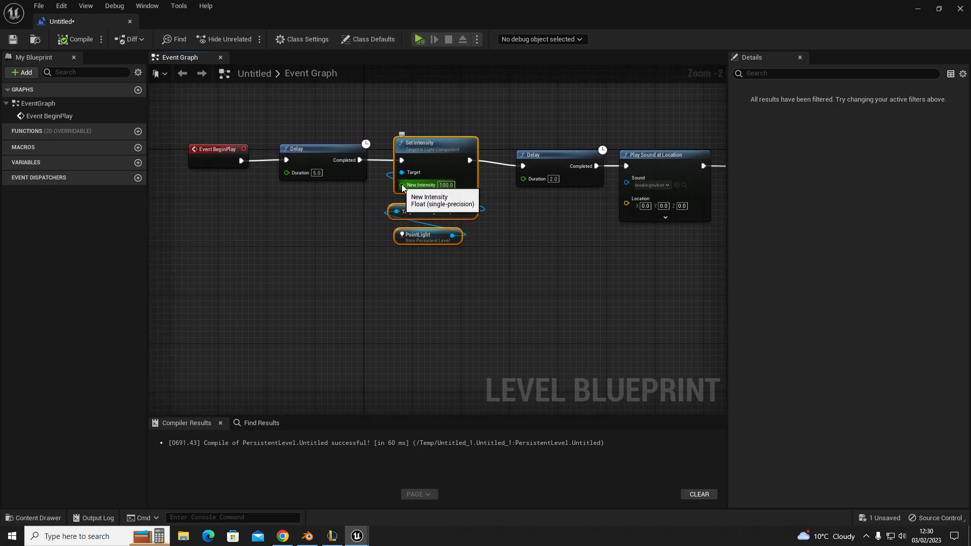
# Move the 2-second Delay closer to Set Intensity and align their execution pins
pyautogui.click(406, 286)
pyautogui.moveTo(477, 153); pyautogui.dragTo(313, 163, button='right')
pyautogui.moveTo(388, 180); pyautogui.dragTo(364, 166)
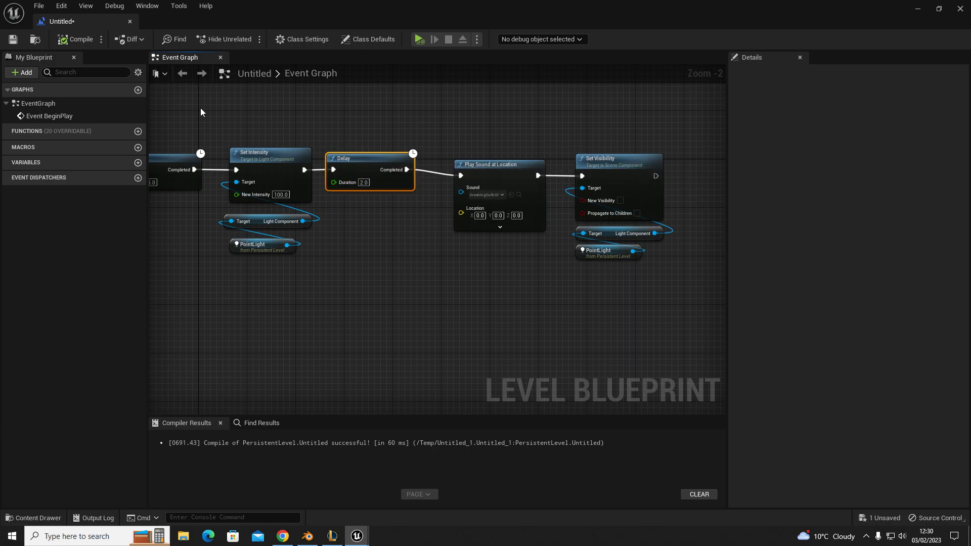
pyautogui.moveTo(460, 269); pyautogui.dragTo(364, 272, button='right')
# Move Event BeginPlay and the 5-second Delay together away from Set Intensity, leaving a gap before it
pyautogui.moveTo(288, 219); pyautogui.dragTo(396, 214, button='right')
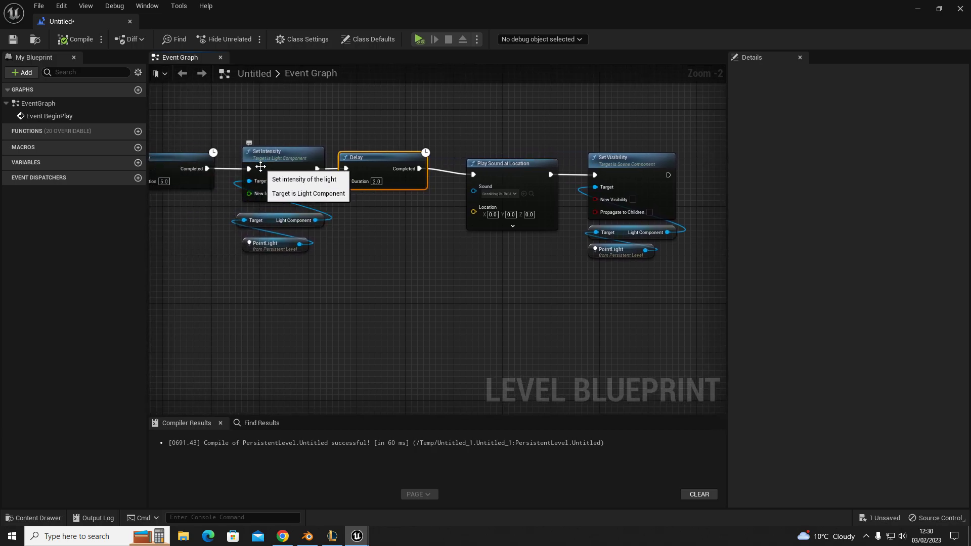
pyautogui.moveTo(302, 161); pyautogui.dragTo(476, 163, button='right')
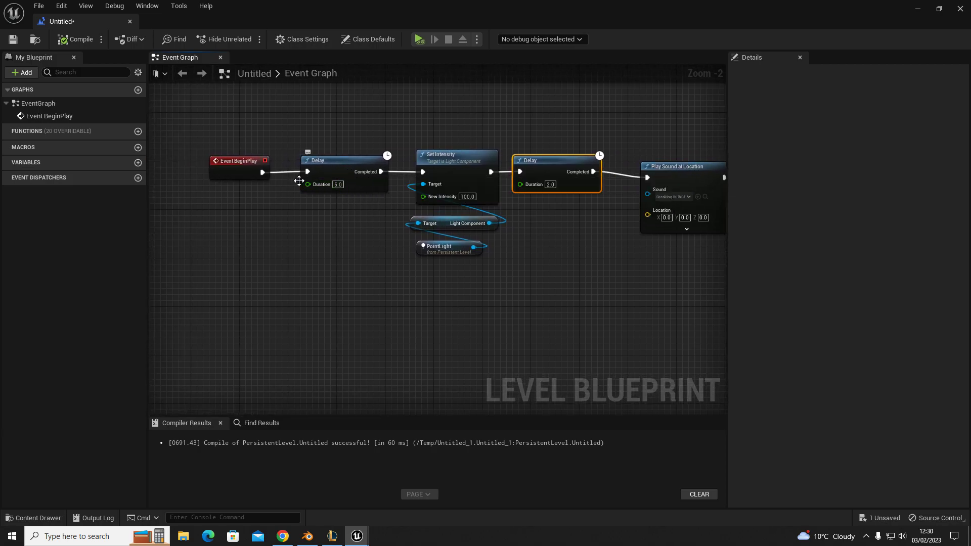
pyautogui.click(261, 158)
pyautogui.click(330, 152)
pyautogui.moveTo(189, 128); pyautogui.dragTo(248, 156)
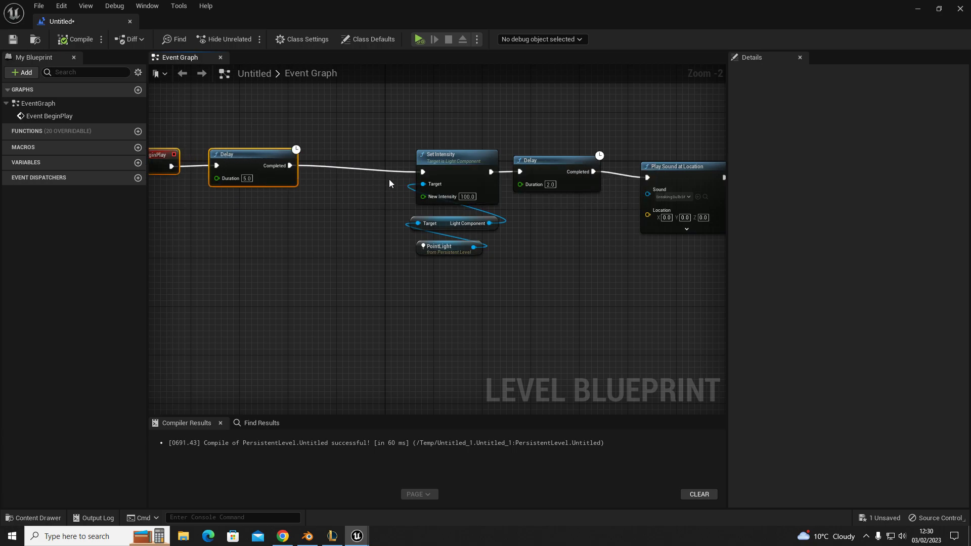
pyautogui.moveTo(301, 186); pyautogui.dragTo(375, 182, button='right')
pyautogui.moveTo(322, 150); pyautogui.dragTo(354, 149)
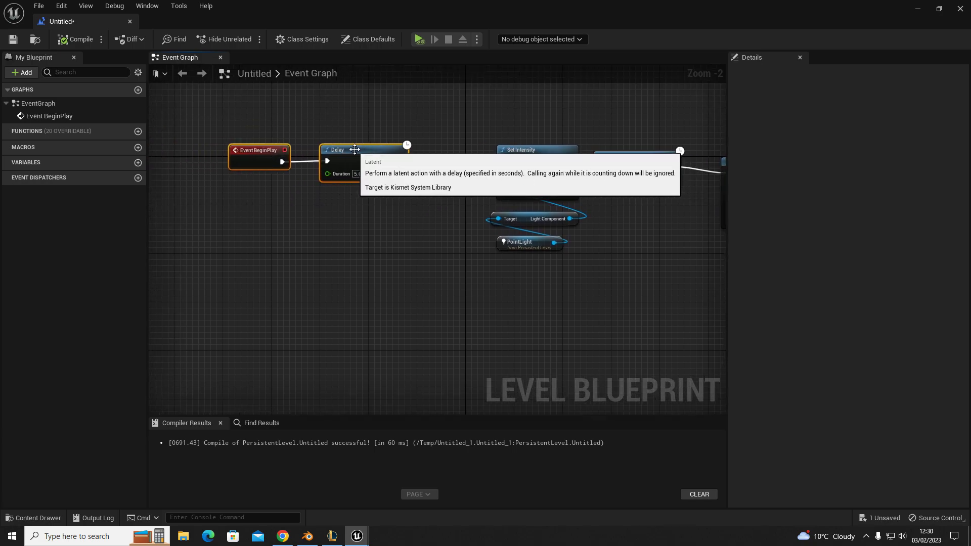
# Move Play Sound at Location closer to the 2-second Delay and align their execution pins
pyautogui.moveTo(680, 276); pyautogui.dragTo(522, 275, button='right')
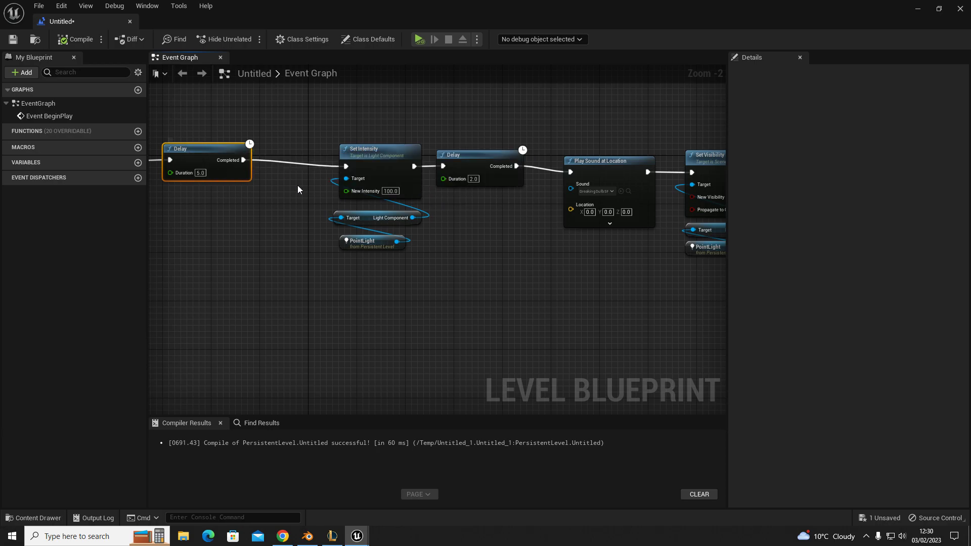
pyautogui.moveTo(320, 125); pyautogui.dragTo(413, 269)
pyautogui.moveTo(454, 141); pyautogui.dragTo(335, 140, button='right')
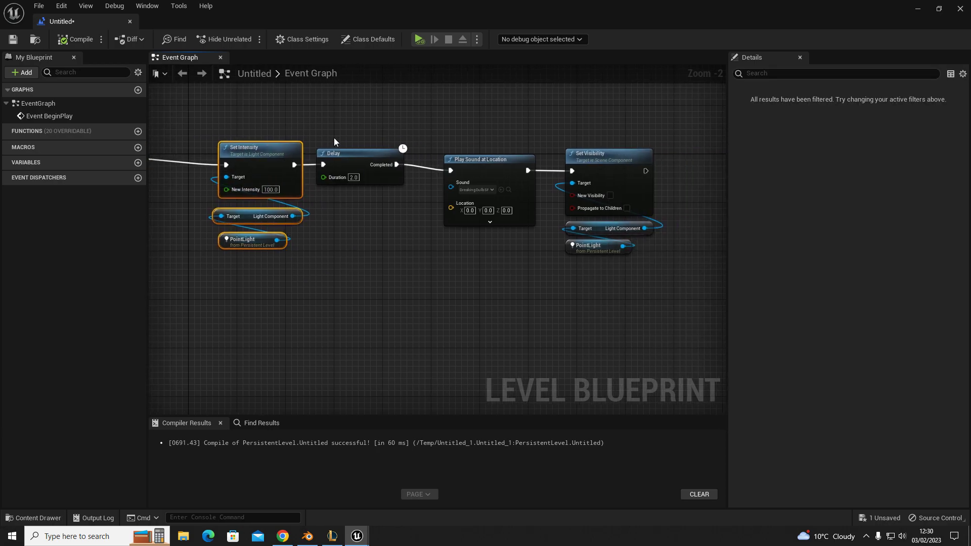
pyautogui.click(354, 160)
pyautogui.moveTo(421, 245); pyautogui.dragTo(315, 245, button='right')
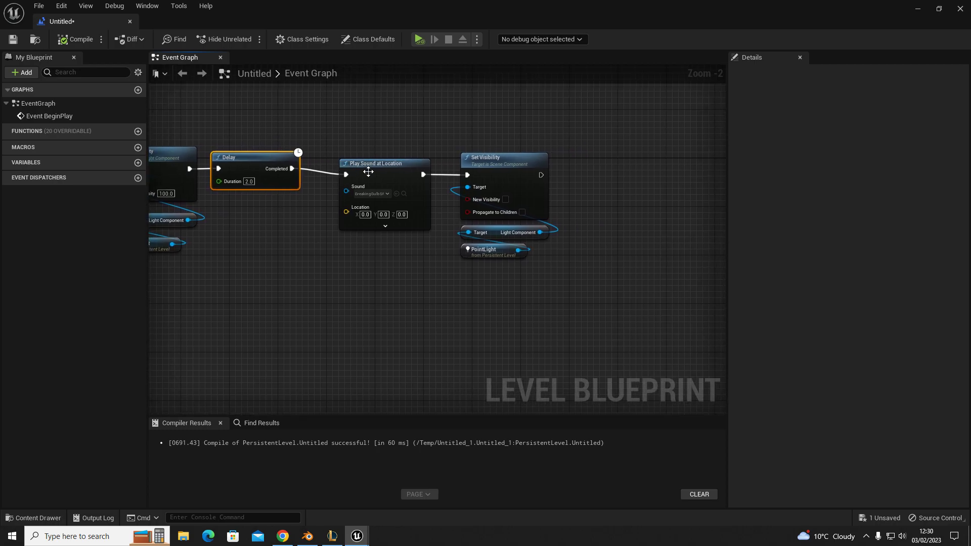
pyautogui.moveTo(366, 173); pyautogui.dragTo(348, 166)
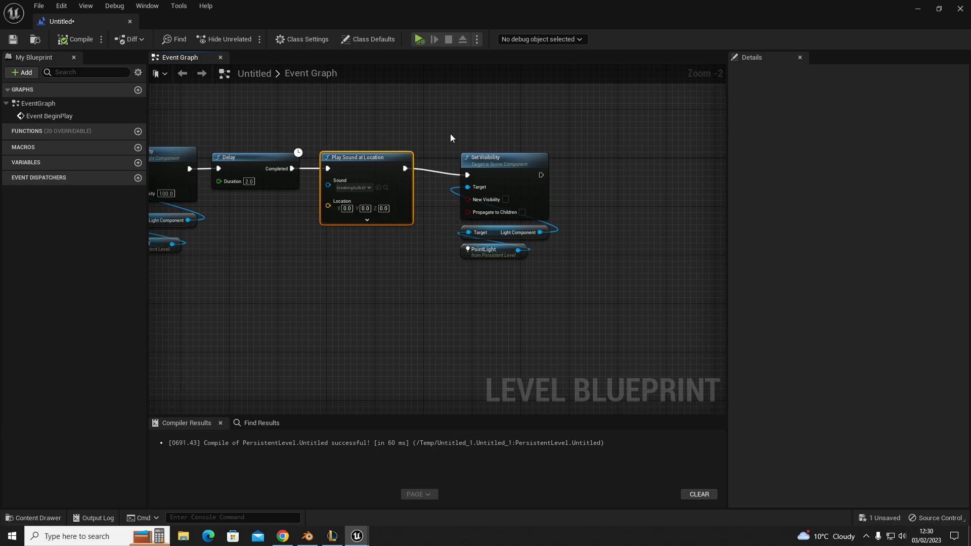
# Move Set Visibility with its Light Component and PointLight nodes closer to Play Sound at Location, aligning the execution line
pyautogui.moveTo(451, 147); pyautogui.dragTo(535, 260)
pyautogui.moveTo(486, 157); pyautogui.dragTo(467, 151)
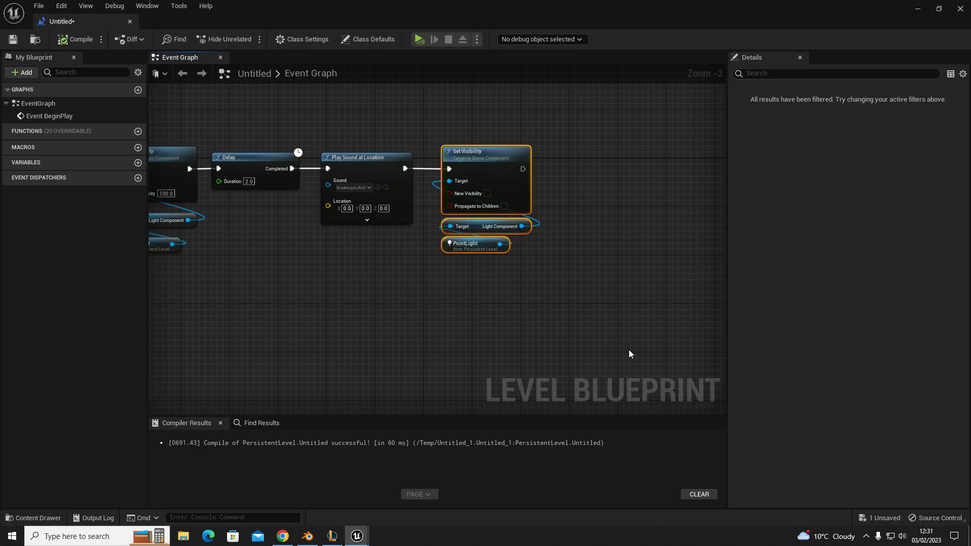
pyautogui.click(528, 318)
# Add a Random Float in Range node feeding the New Intensity input of Set Intensity
pyautogui.moveTo(380, 307); pyautogui.dragTo(471, 301, button='right')
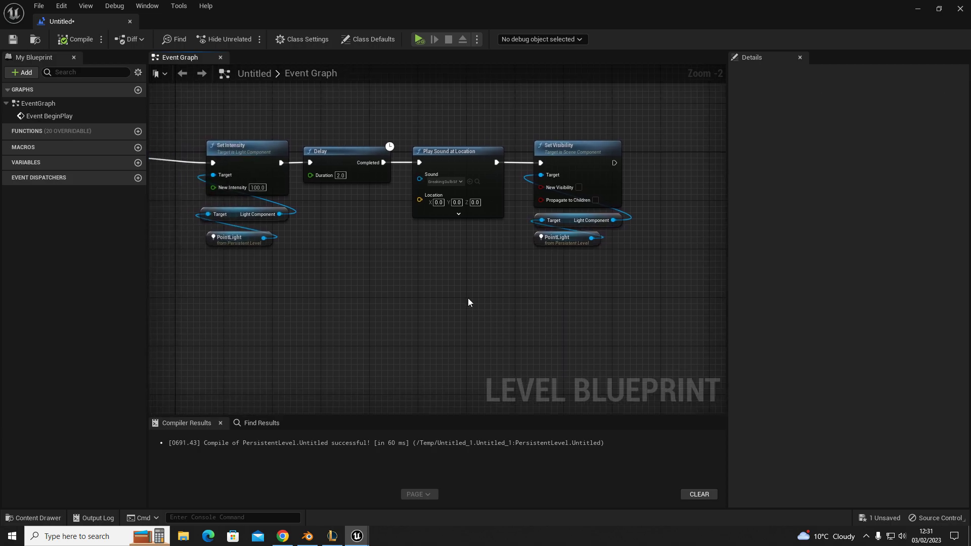
pyautogui.moveTo(297, 286); pyautogui.dragTo(417, 251, button='right')
pyautogui.moveTo(454, 188); pyautogui.dragTo(520, 182, button='right')
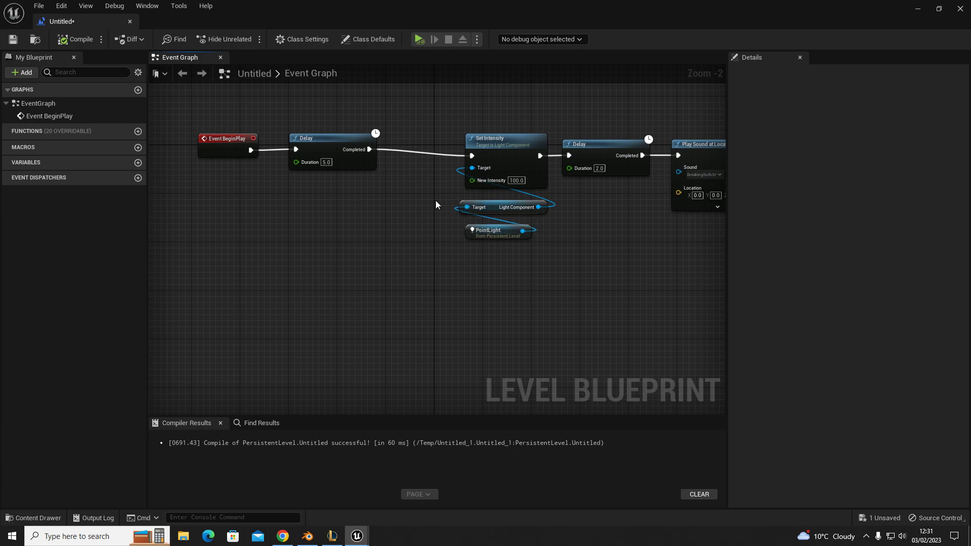
pyautogui.moveTo(471, 181); pyautogui.dragTo(372, 216)
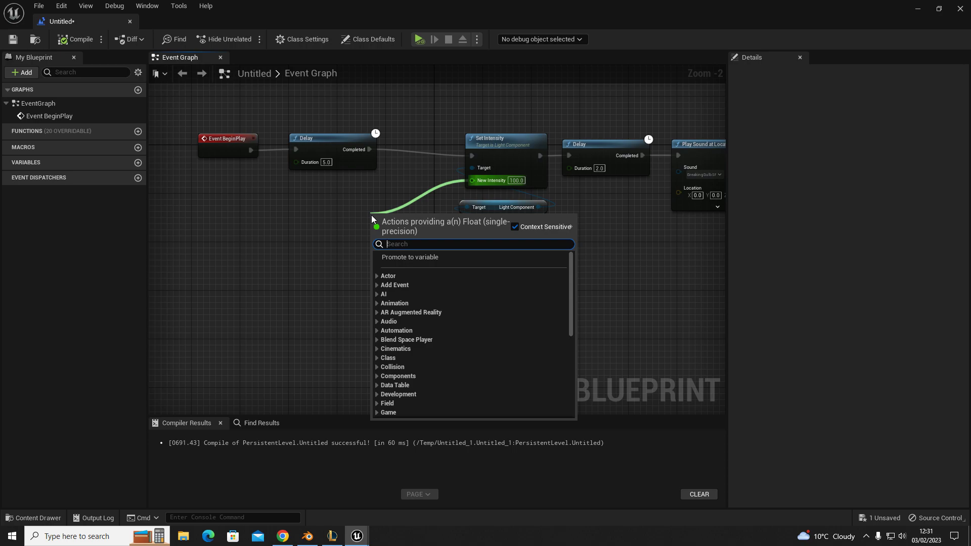
pyautogui.write('random')
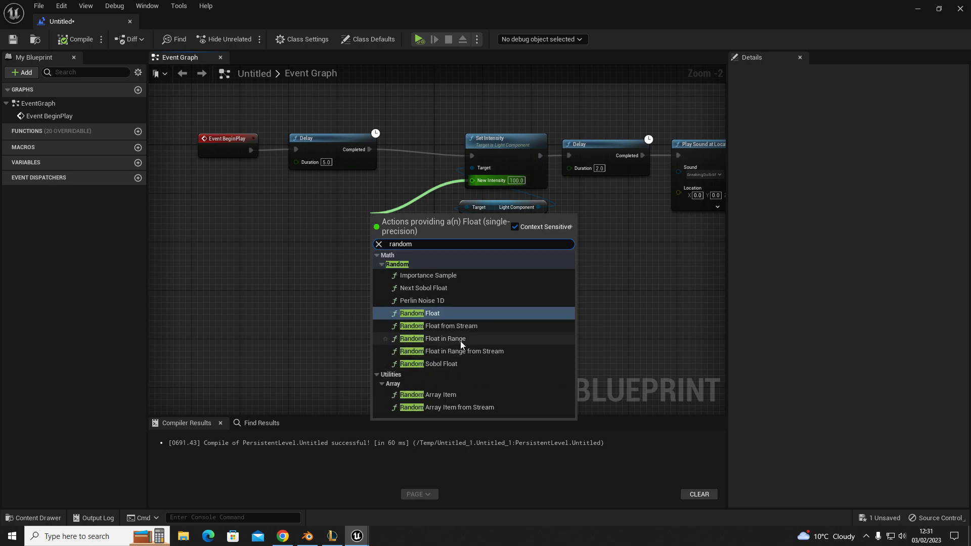
pyautogui.click(460, 339)
pyautogui.moveTo(383, 215); pyautogui.dragTo(365, 209)
# Set the intensity's Random Float in Range to Min 20 and Max 200, and move the node lower in the graph
pyautogui.click(365, 222)
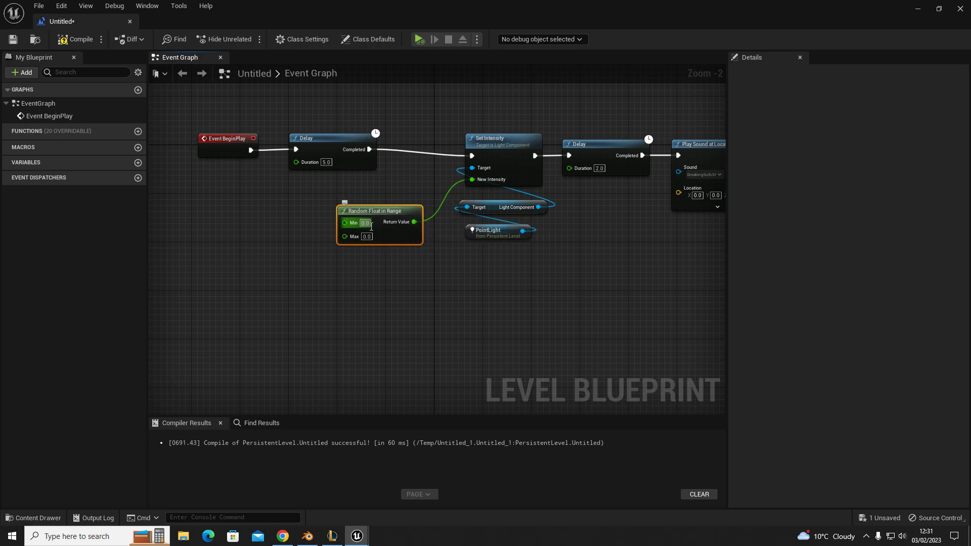
pyautogui.write('20')
pyautogui.press('Tab')
pyautogui.write('200')
pyautogui.click(415, 285)
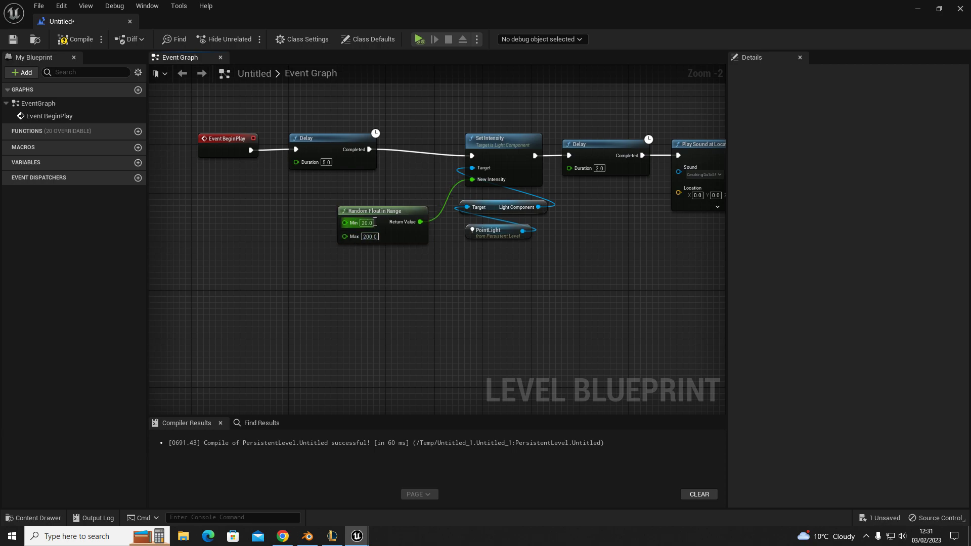
pyautogui.moveTo(380, 209); pyautogui.dragTo(400, 218)
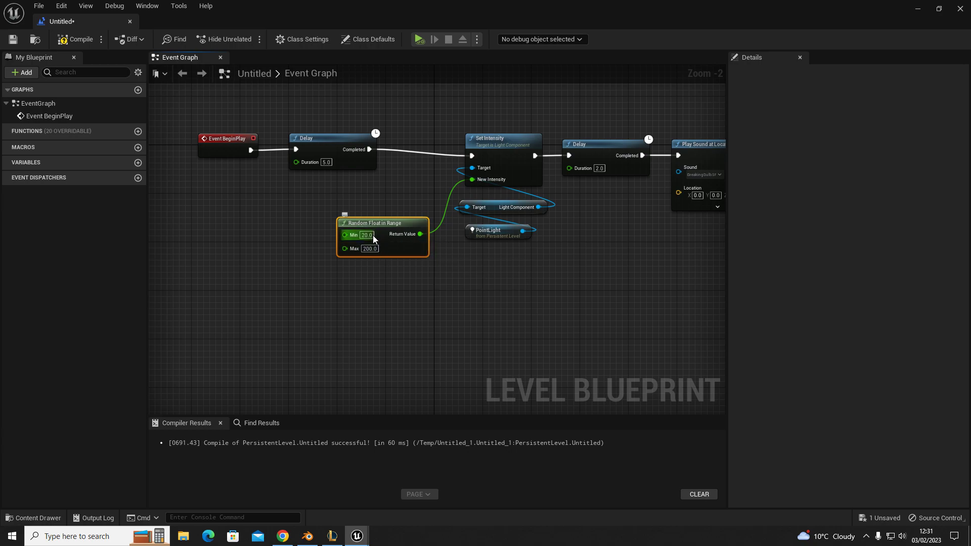
pyautogui.moveTo(383, 223); pyautogui.dragTo(380, 243)
# Paste another Random Float in Range node and connect its Return Value to the first Delay's Duration
pyautogui.moveTo(365, 227); pyautogui.dragTo(433, 217, button='right')
pyautogui.click(287, 198)
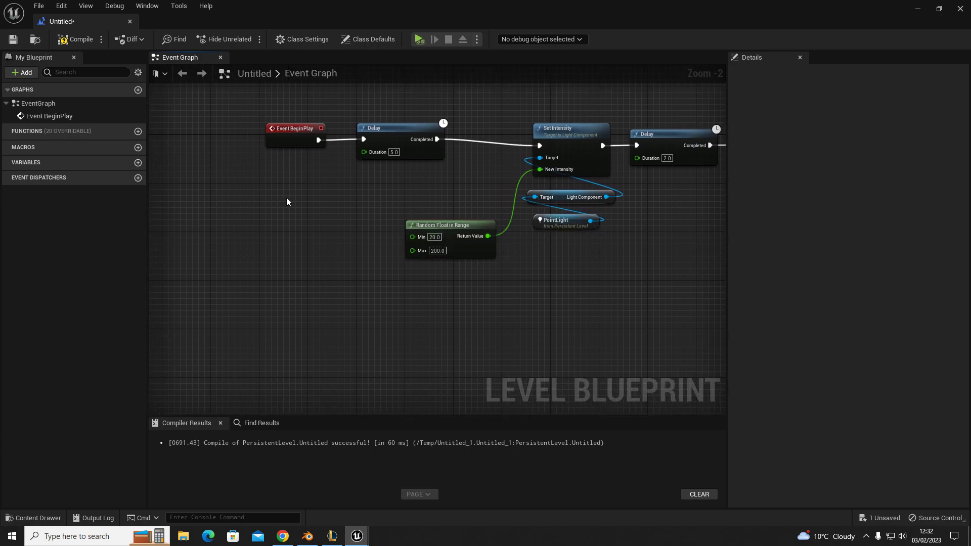
pyautogui.hotkey('ctrl', 'v')
pyautogui.moveTo(366, 212); pyautogui.dragTo(364, 151)
# Set the delay's Random Float in Range to Min 4 and Max 10, and place it below Event BeginPlay
pyautogui.click(315, 213)
pyautogui.write('4')
pyautogui.press('Tab')
pyautogui.write('10')
pyautogui.click(346, 257)
pyautogui.moveTo(315, 199); pyautogui.dragTo(295, 187)
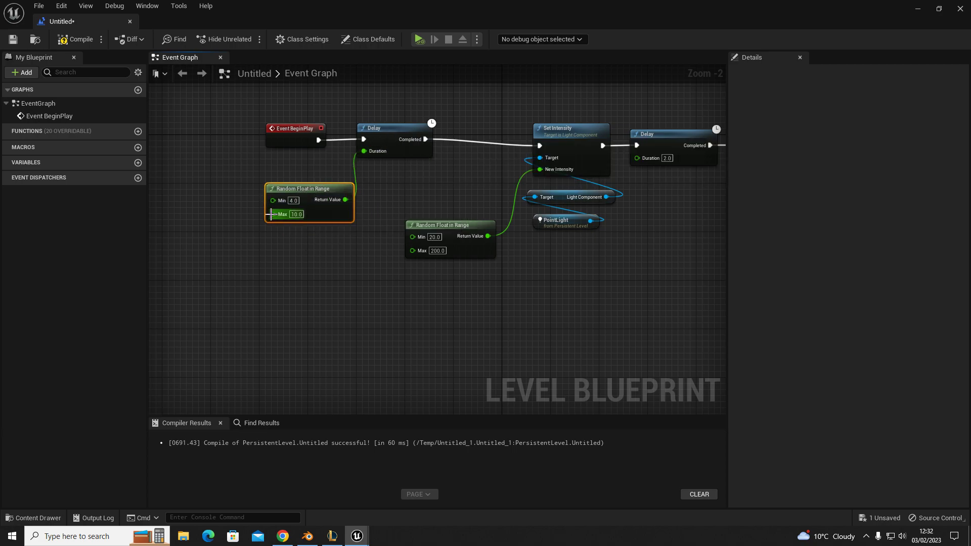
# Tidy the graph by moving the first Delay and both Random Float in Range nodes closer to Set Intensity, with Event BeginPlay above them
pyautogui.moveTo(490, 213); pyautogui.dragTo(282, 208, button='right')
pyautogui.moveTo(442, 229); pyautogui.dragTo(429, 248, button='right')
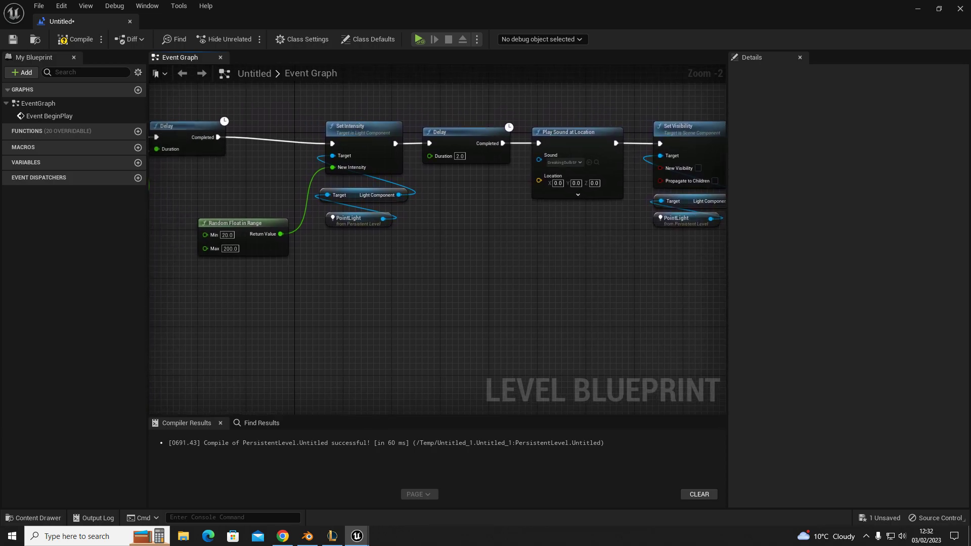
pyautogui.moveTo(212, 167); pyautogui.dragTo(383, 189, button='right')
pyautogui.moveTo(358, 151); pyautogui.dragTo(412, 163)
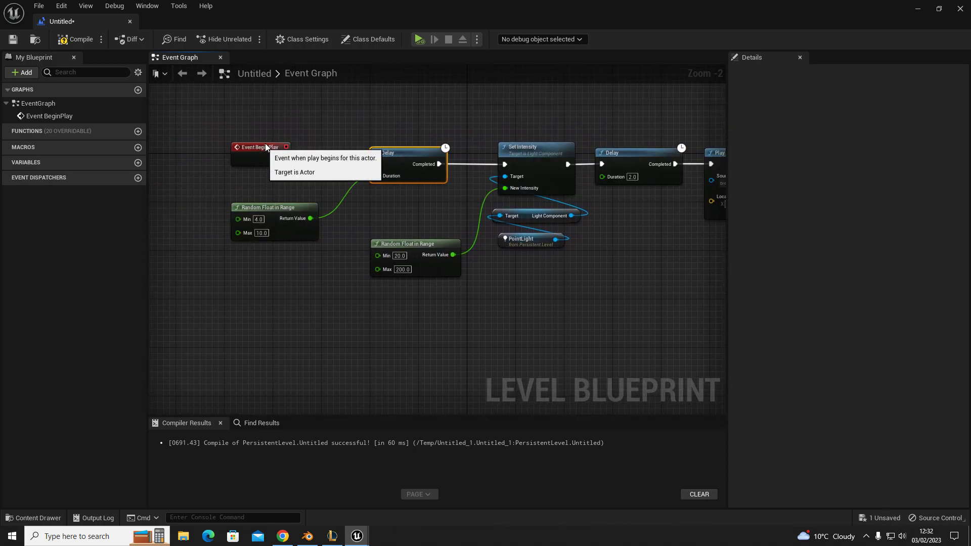
pyautogui.moveTo(263, 144); pyautogui.dragTo(281, 102)
pyautogui.moveTo(243, 198); pyautogui.dragTo(314, 247)
pyautogui.moveTo(287, 204); pyautogui.dragTo(323, 180)
pyautogui.moveTo(420, 245); pyautogui.dragTo(432, 209)
pyautogui.click(451, 249)
pyautogui.moveTo(571, 301)
pyautogui.mouseDown(button='right')
pyautogui.moveTo(343, 281)
pyautogui.moveTo(624, 297)
pyautogui.moveTo(586, 296)
pyautogui.mouseUp(button='right')
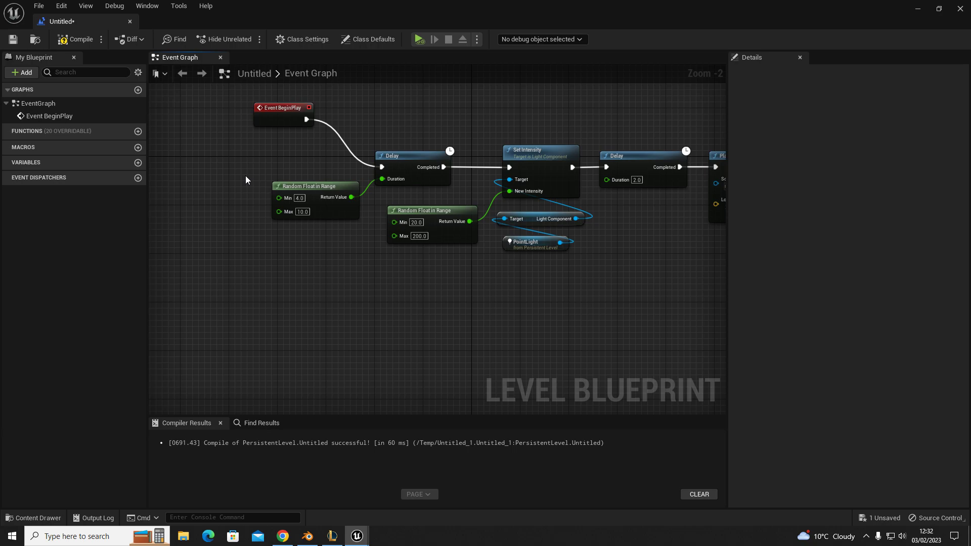
# Compile the Level Blueprint and return to the level viewport
pyautogui.moveTo(529, 253); pyautogui.dragTo(295, 293, button='right')
pyautogui.scroll(-3, 444, 288)
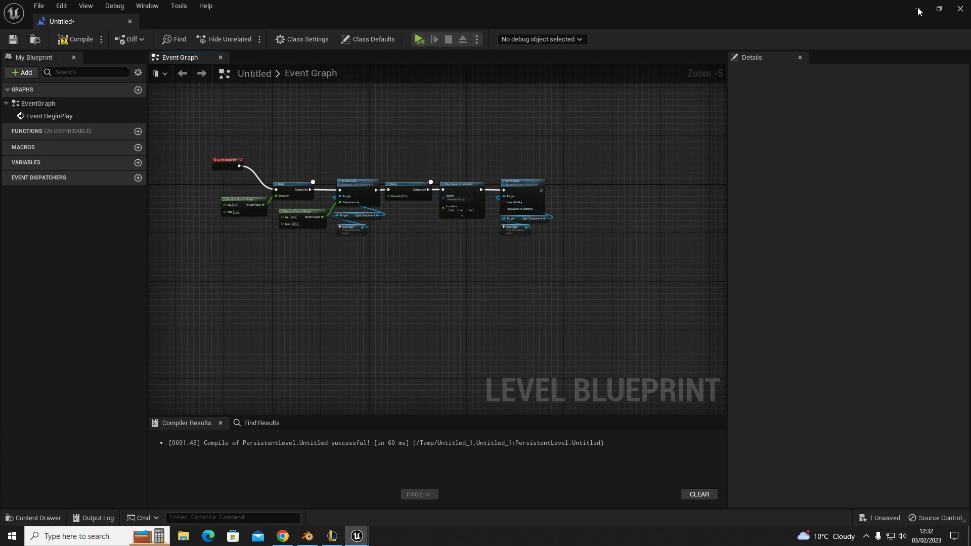
pyautogui.click(75, 39)
pyautogui.click(917, 10)
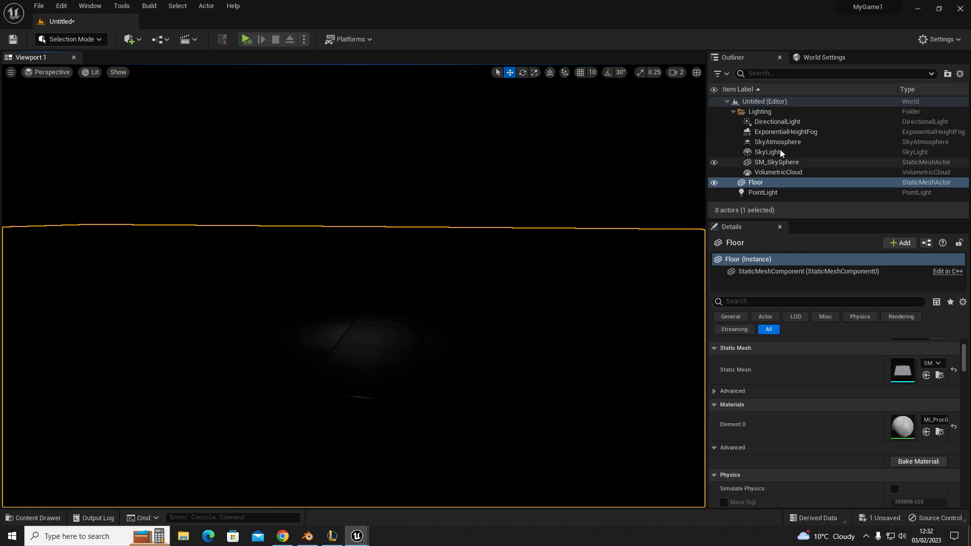
# Raise the DirectionalLight's intensity to light up the level
pyautogui.click(777, 122)
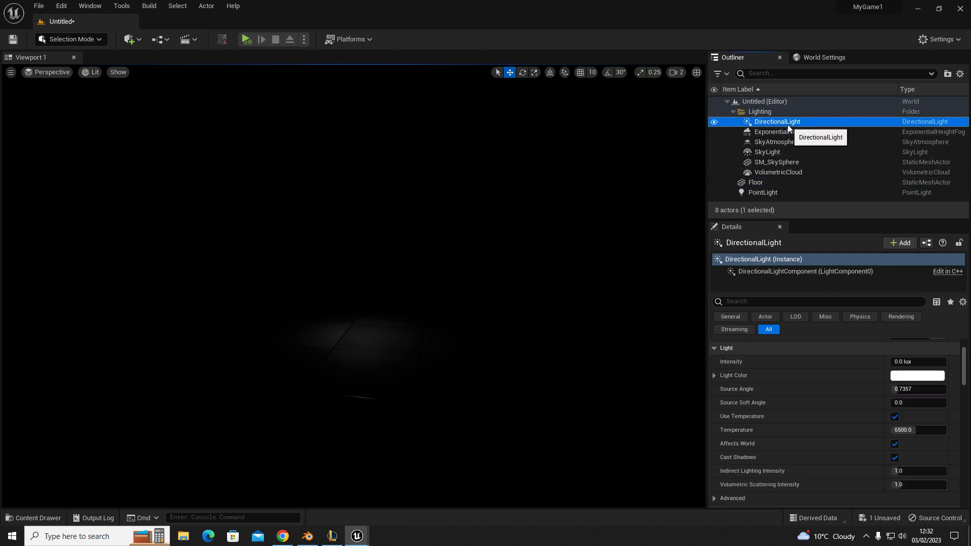
pyautogui.click(909, 361)
pyautogui.moveTo(909, 361)
pyautogui.mouseDown()
pyautogui.moveTo(935, 362)
pyautogui.moveTo(925, 362)
pyautogui.mouseUp()
# Place a cube in the level, flatten it to a Z scale of 0.05 and move it near the PointLight
pyautogui.moveTo(353, 285); pyautogui.dragTo(336, 374, button='right')
pyautogui.press('g')
pyautogui.click(130, 39)
pyautogui.moveTo(167, 144)
pyautogui.moveTo(253, 149); pyautogui.dragTo(335, 290)
pyautogui.press('r')
pyautogui.moveTo(330, 246)
pyautogui.mouseDown()
pyautogui.moveTo(335, 221)
pyautogui.moveTo(335, 262)
pyautogui.mouseUp()
pyautogui.press('w')
pyautogui.moveTo(335, 263); pyautogui.dragTo(391, 322, button='right')
pyautogui.moveTo(379, 318); pyautogui.dragTo(184, 391)
# Copy the PointLight's location onto the cube and lower the cube beneath the light
pyautogui.click(167, 283)
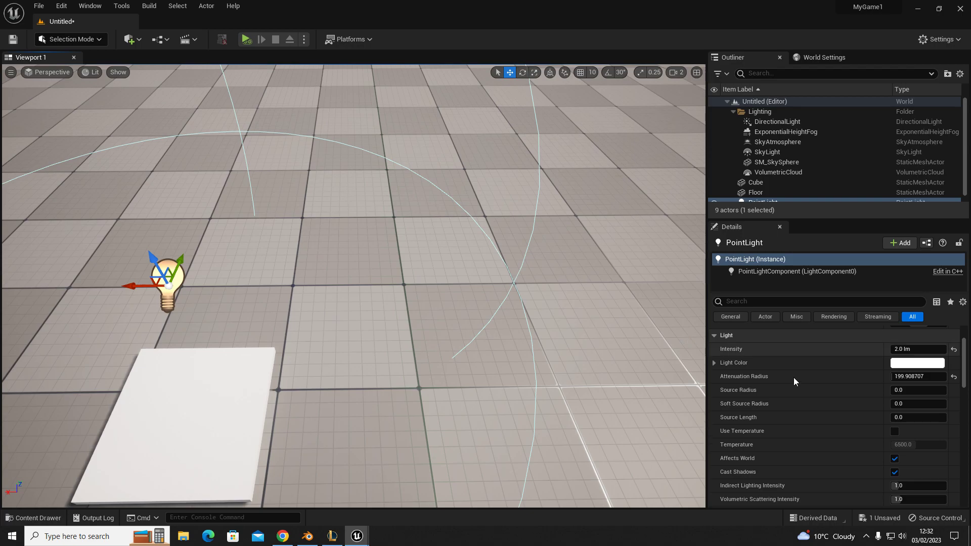
pyautogui.scroll(3, 773, 365)
pyautogui.rightClick(850, 353)
pyautogui.click(865, 358)
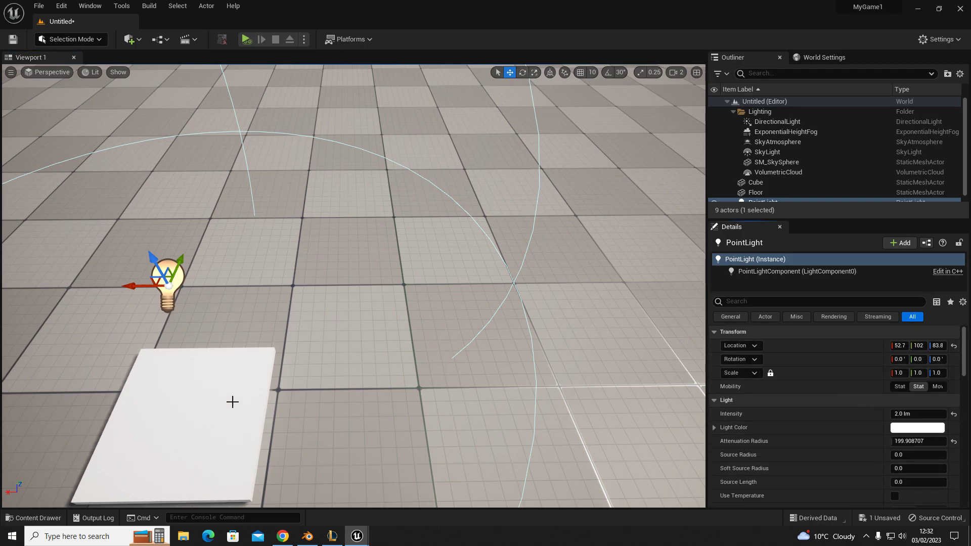
pyautogui.click(245, 401)
pyautogui.rightClick(825, 361)
pyautogui.click(849, 377)
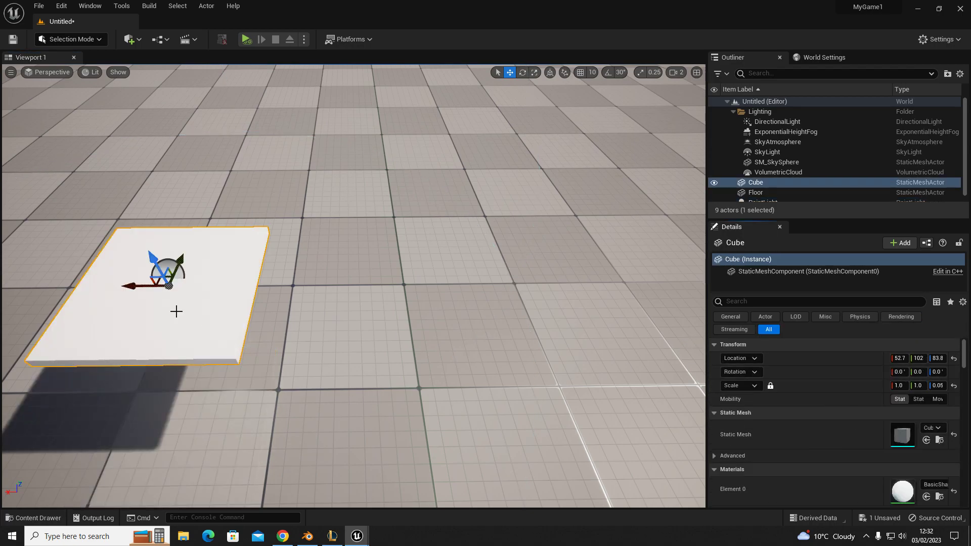
pyautogui.moveTo(169, 305); pyautogui.dragTo(184, 339)
pyautogui.click(366, 323)
pyautogui.moveTo(366, 323); pyautogui.dragTo(169, 276, button='right')
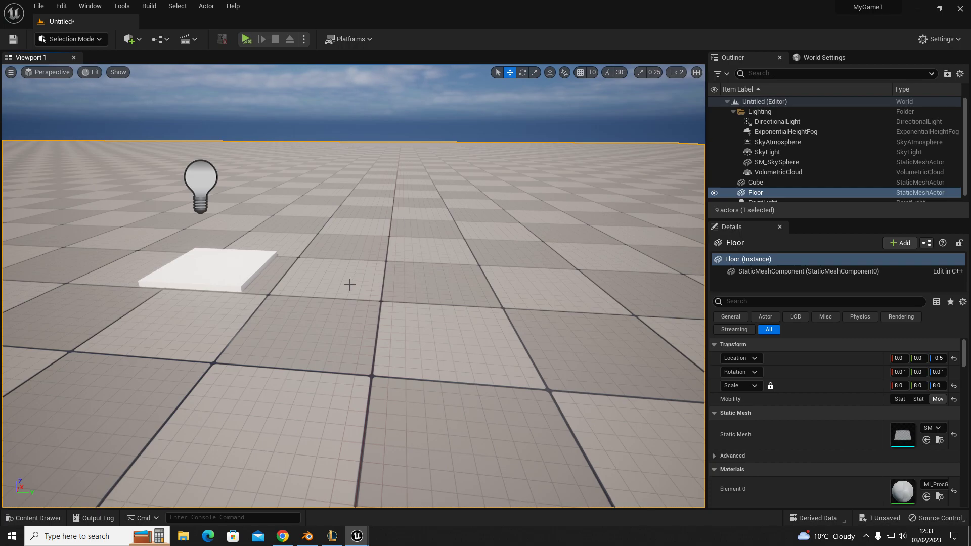
# Search all project content for "mannequ" and place the Ch36_nonPBR skeletal mesh on the floor
pyautogui.moveTo(431, 317); pyautogui.dragTo(399, 356, button='right')
pyautogui.hotkey('ctrl', 'space')
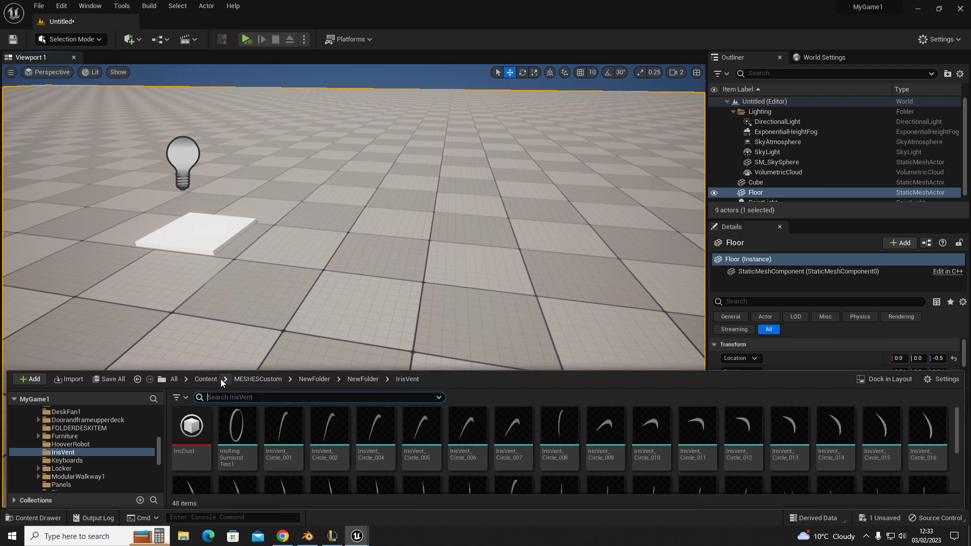
pyautogui.click(217, 379)
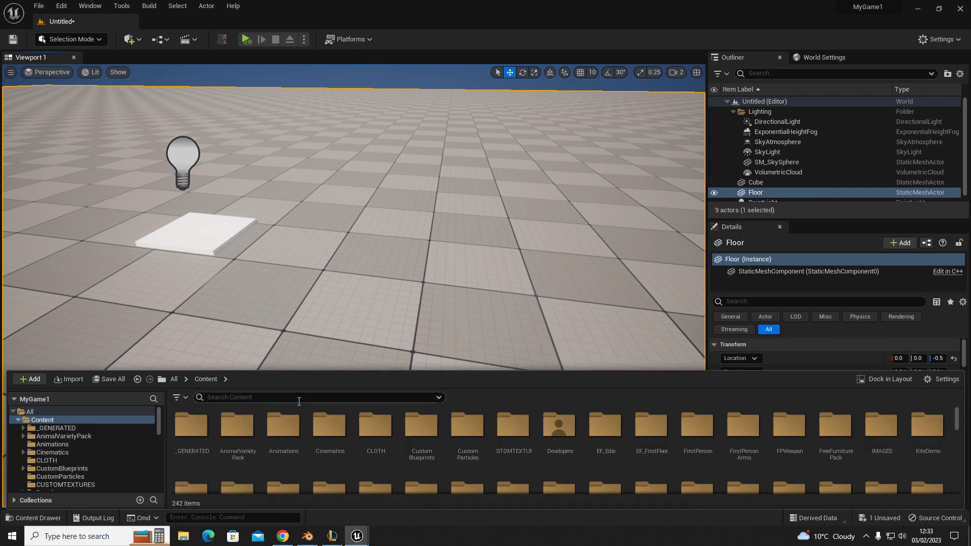
pyautogui.write('mannequ')
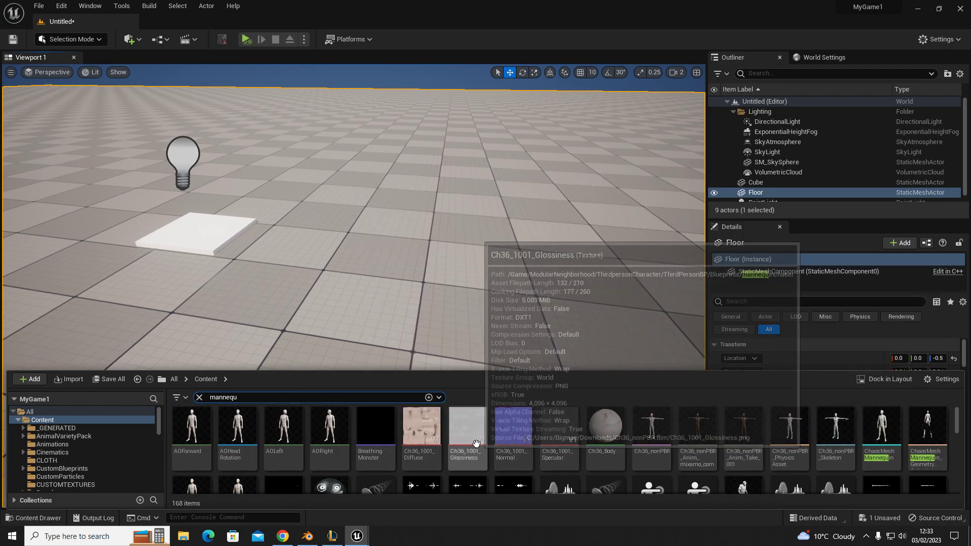
pyautogui.moveTo(671, 433); pyautogui.dragTo(438, 233)
# Move the mannequin sideways along the floor, away from the flattened cube
pyautogui.press('w')
pyautogui.moveTo(481, 272); pyautogui.dragTo(508, 271, button='right')
pyautogui.press('w')
pyautogui.press('g')
pyautogui.press('s')
pyautogui.press('g')
pyautogui.moveTo(385, 303); pyautogui.dragTo(439, 310)
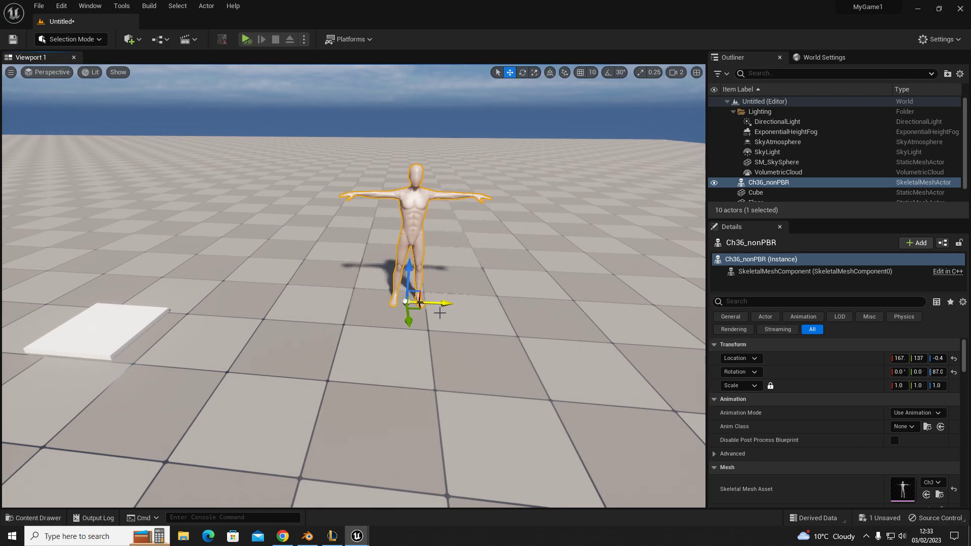
# Rotate the mannequin about its vertical axis to about 91.9 degrees and hide the editor icons
pyautogui.press('e')
pyautogui.moveTo(390, 328); pyautogui.dragTo(381, 355)
pyautogui.moveTo(381, 356)
pyautogui.mouseDown(button='right')
pyautogui.moveTo(362, 349)
pyautogui.moveTo(389, 340)
pyautogui.moveTo(394, 348)
pyautogui.moveTo(366, 331)
pyautogui.moveTo(383, 353)
pyautogui.mouseUp(button='right')
pyautogui.press('g')
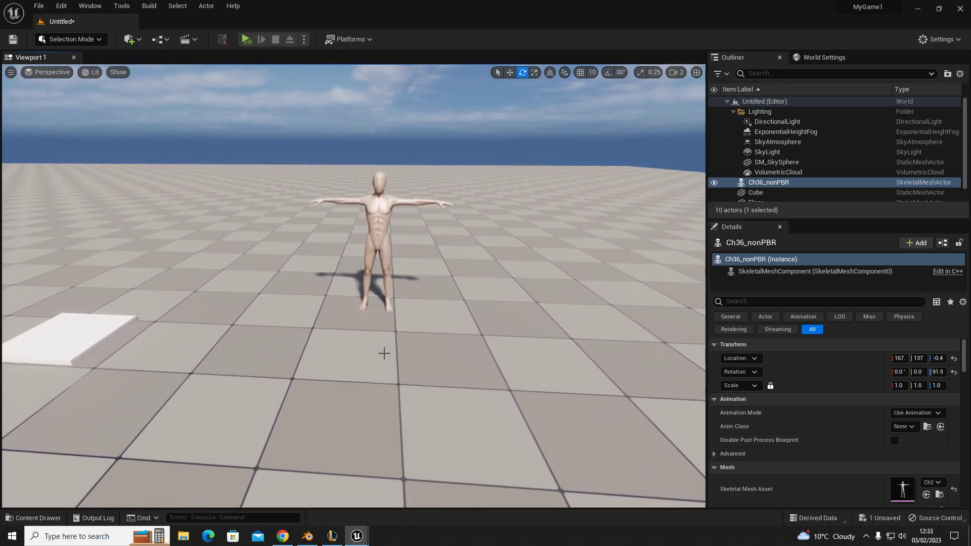
pyautogui.moveTo(384, 352)
pyautogui.mouseDown(button='right')
pyautogui.moveTo(369, 356)
pyautogui.moveTo(383, 352)
pyautogui.mouseUp(button='right')
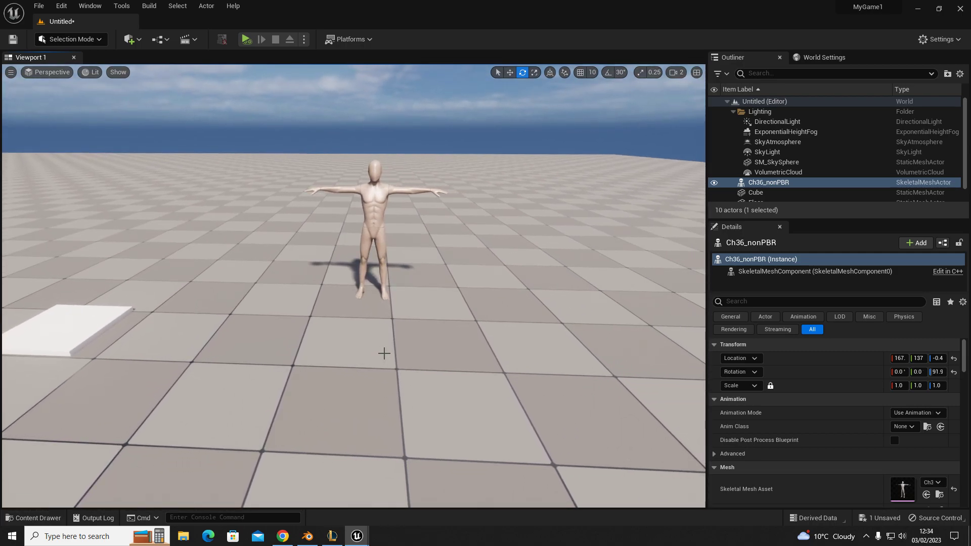
# Filter the mannequin's details for "visi" and turn off its Visible option
pyautogui.moveTo(383, 354); pyautogui.dragTo(408, 406, button='right')
pyautogui.hotkey('ctrl', 'space')
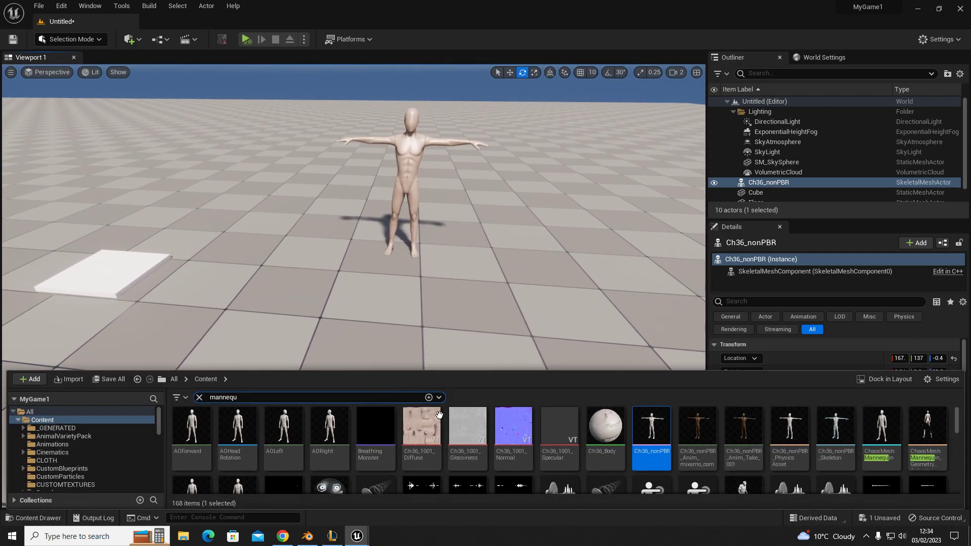
pyautogui.hotkey('ctrl', 'space')
pyautogui.scroll(-10, 796, 451)
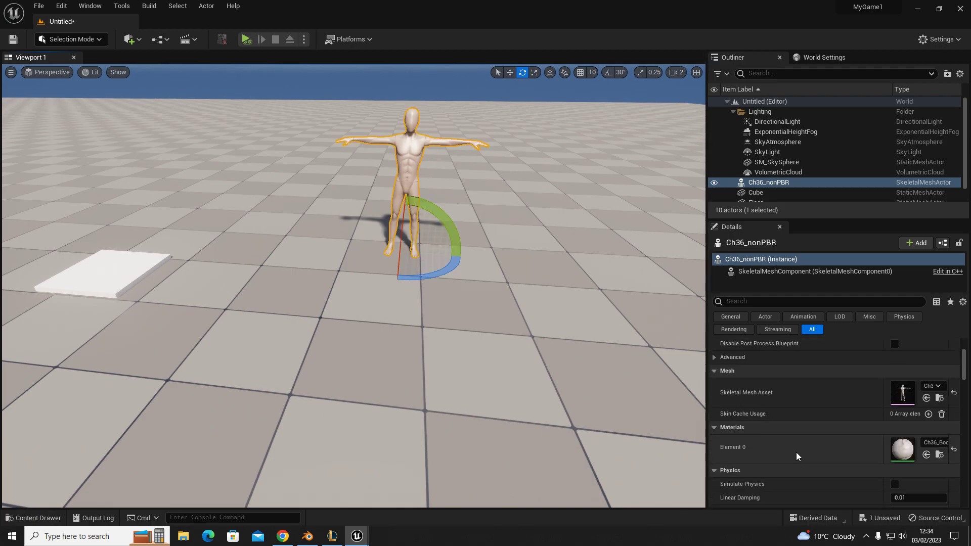
pyautogui.scroll(-5, 741, 391)
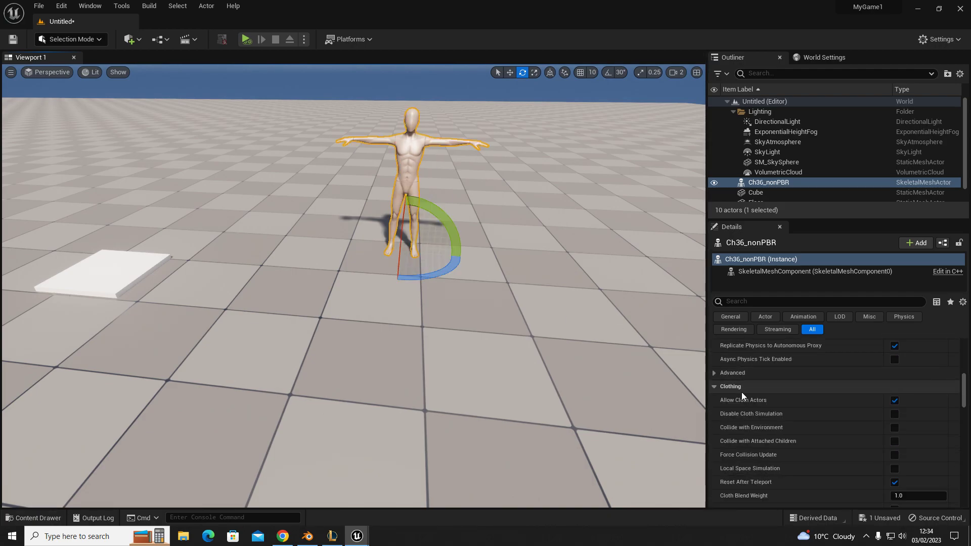
pyautogui.click(744, 301)
pyautogui.write('vi')
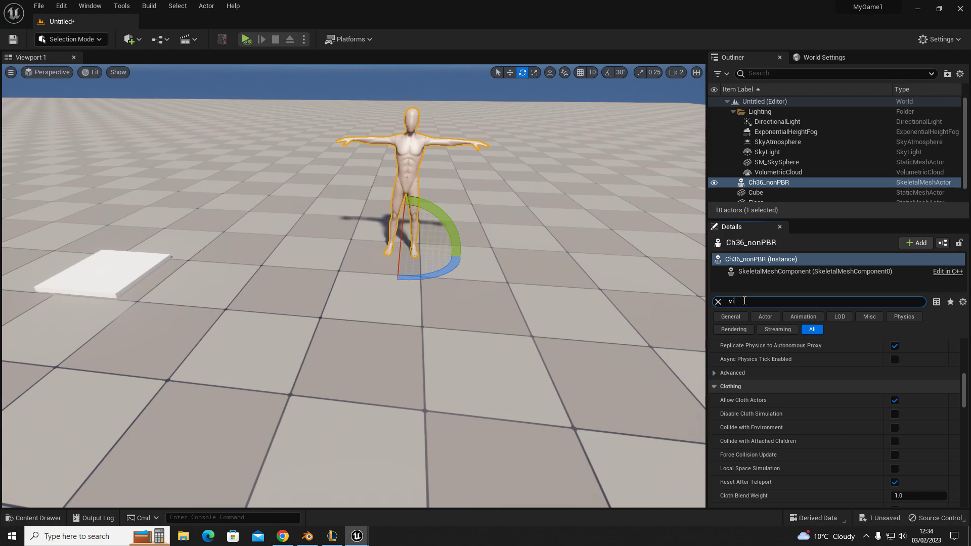
pyautogui.write('si')
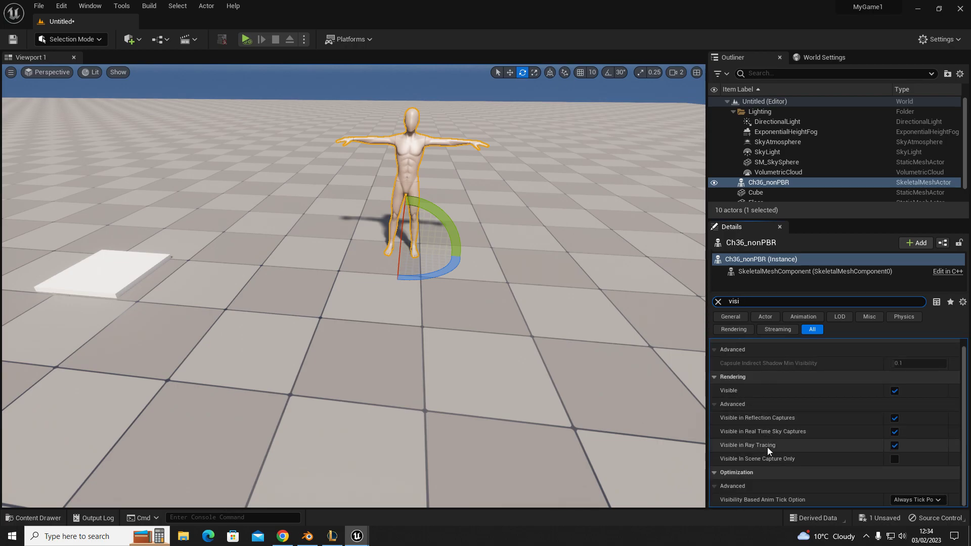
pyautogui.click(894, 391)
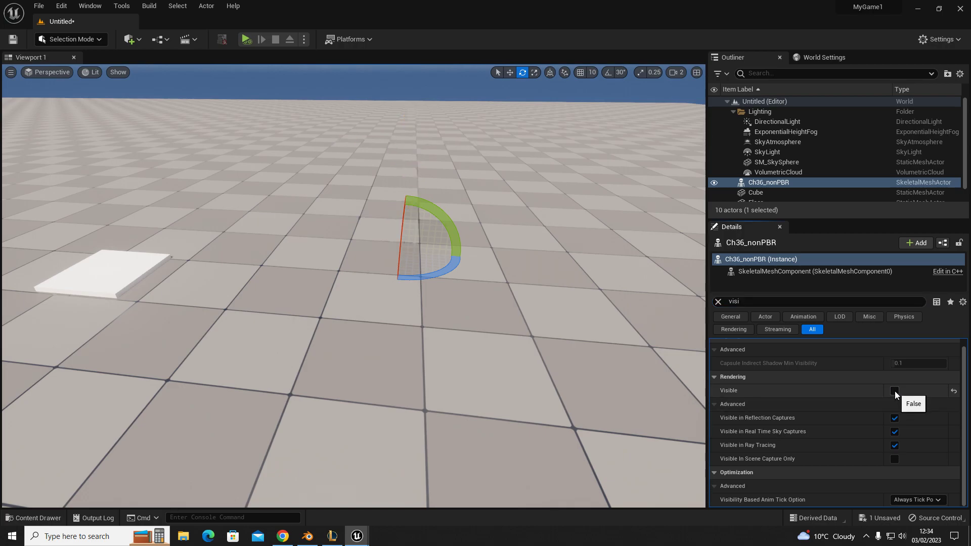
pyautogui.click(894, 391)
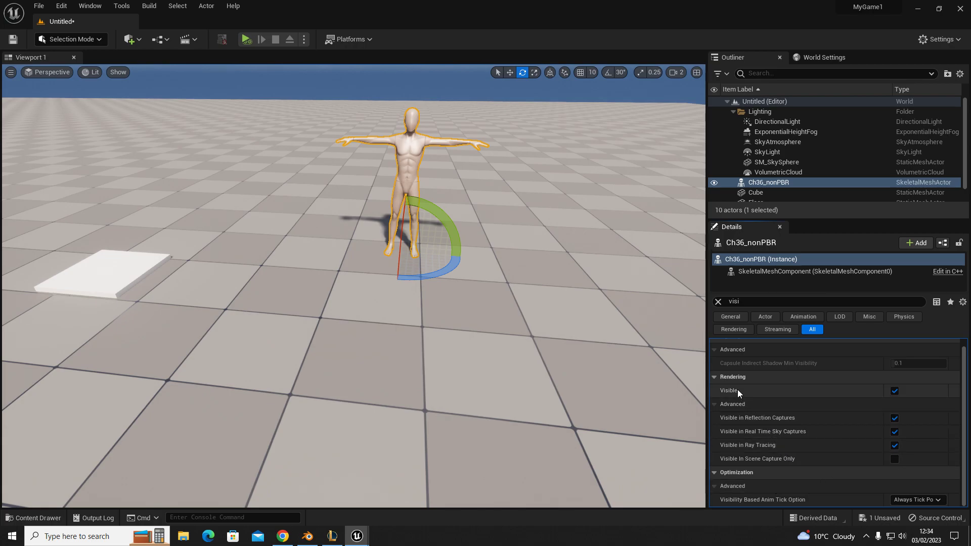
pyautogui.click(894, 391)
# Simulate the level and look around the area with the flattened cube and the mannequin
pyautogui.click(246, 40)
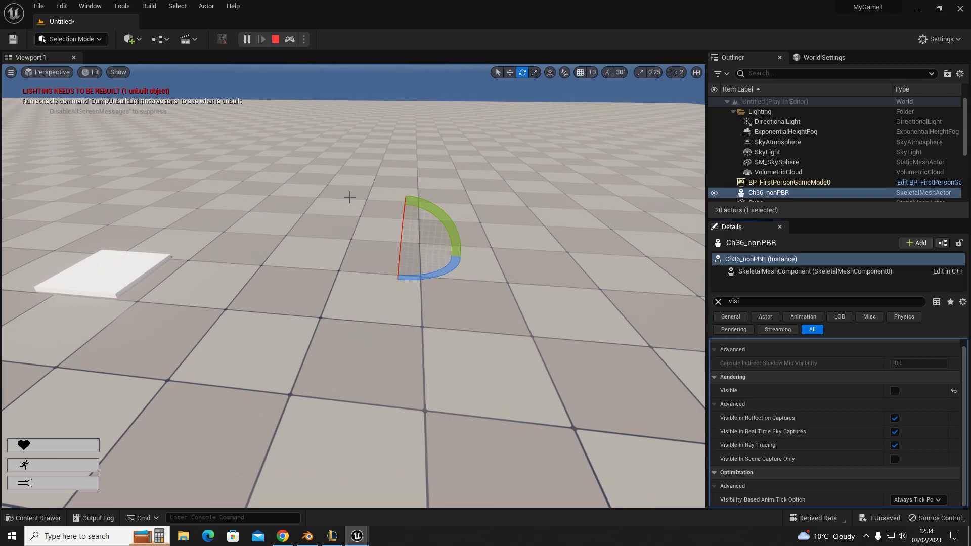
pyautogui.moveTo(326, 173); pyautogui.dragTo(265, 147, button='right')
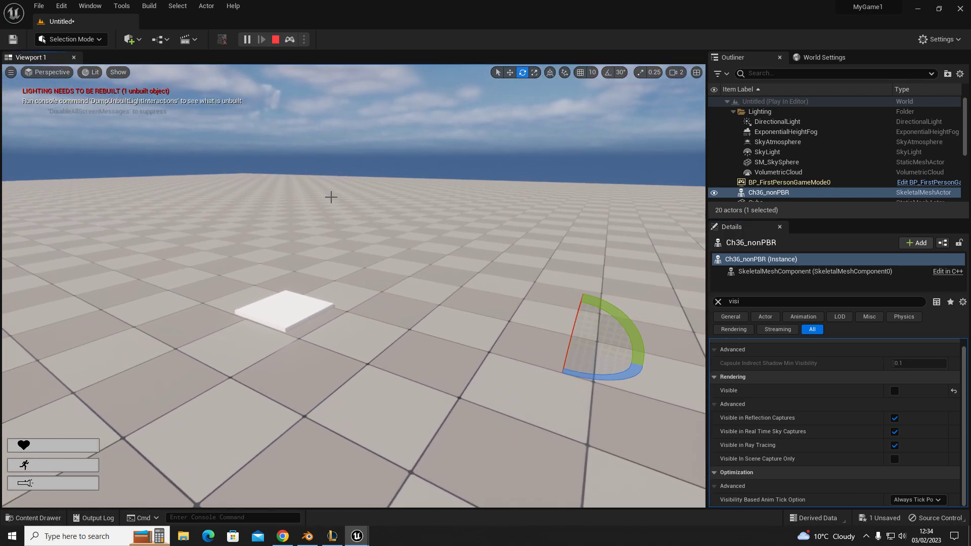
pyautogui.moveTo(338, 221); pyautogui.dragTo(349, 233, button='right')
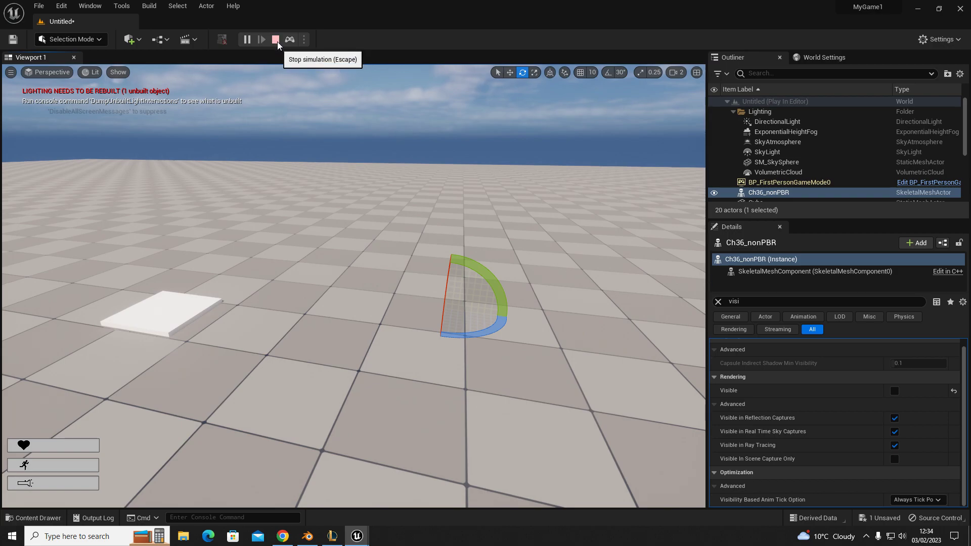
# Stop the simulation and close the Message Log
pyautogui.click(275, 43)
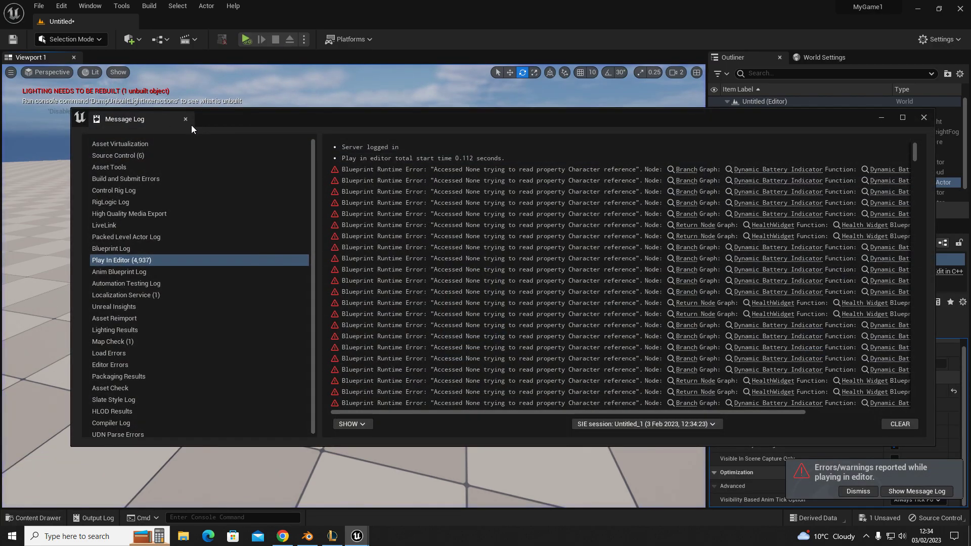
pyautogui.click(189, 121)
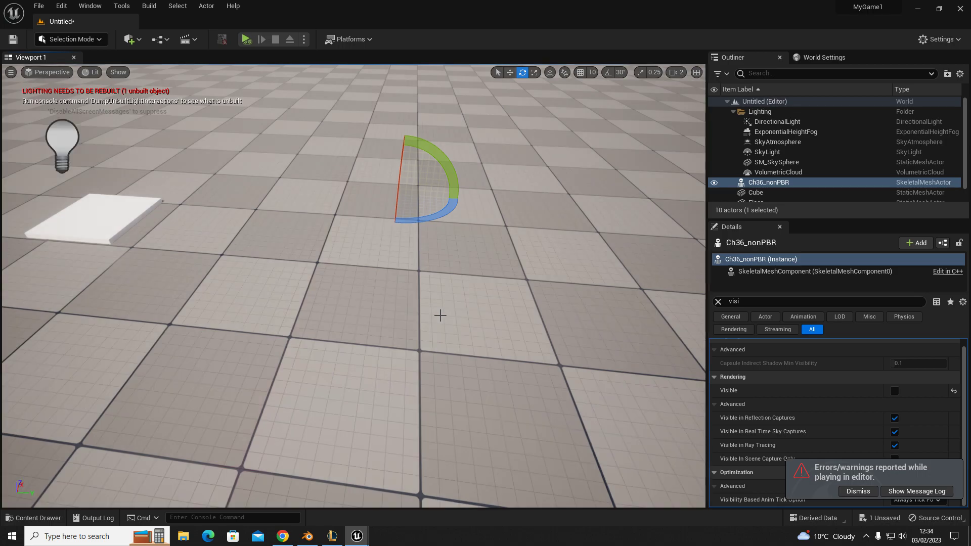
pyautogui.moveTo(441, 316); pyautogui.dragTo(414, 284, button='right')
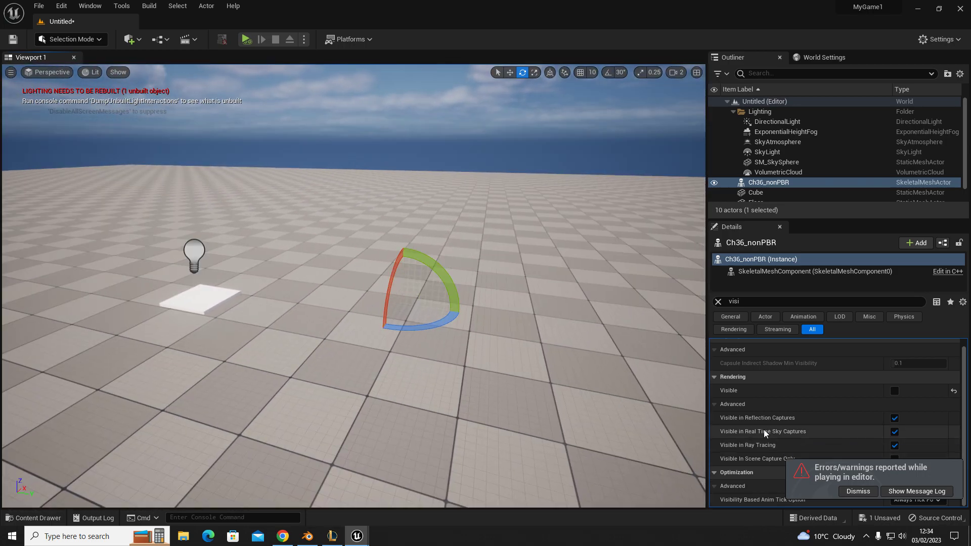
# Show the mannequin briefly to check its place, hide it again, and move it sideways along the floor closer to the flattened cube
pyautogui.click(896, 391)
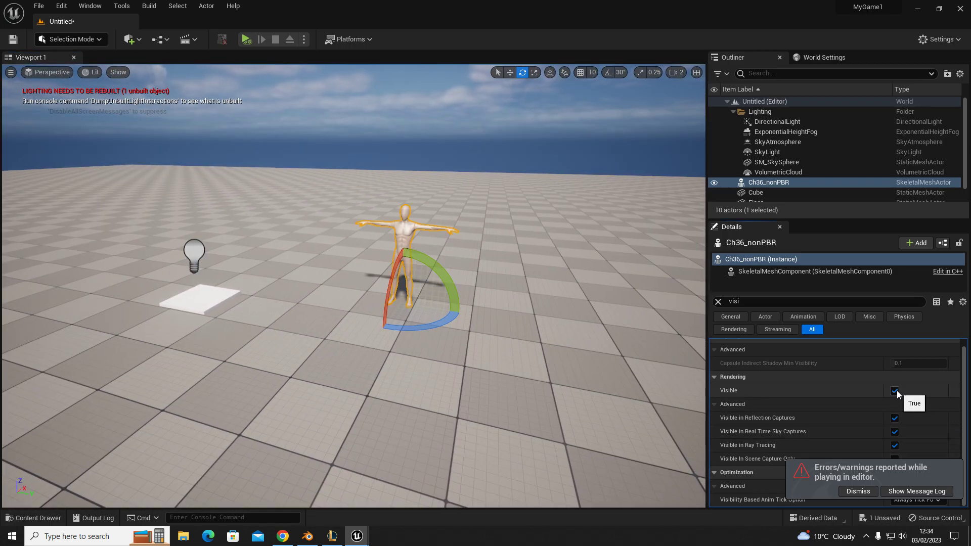
pyautogui.click(895, 390)
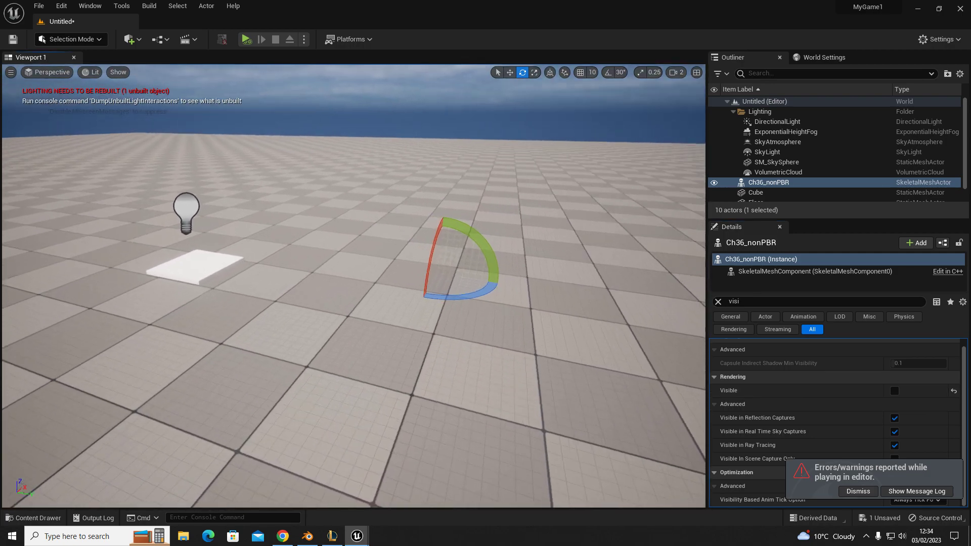
pyautogui.press('w')
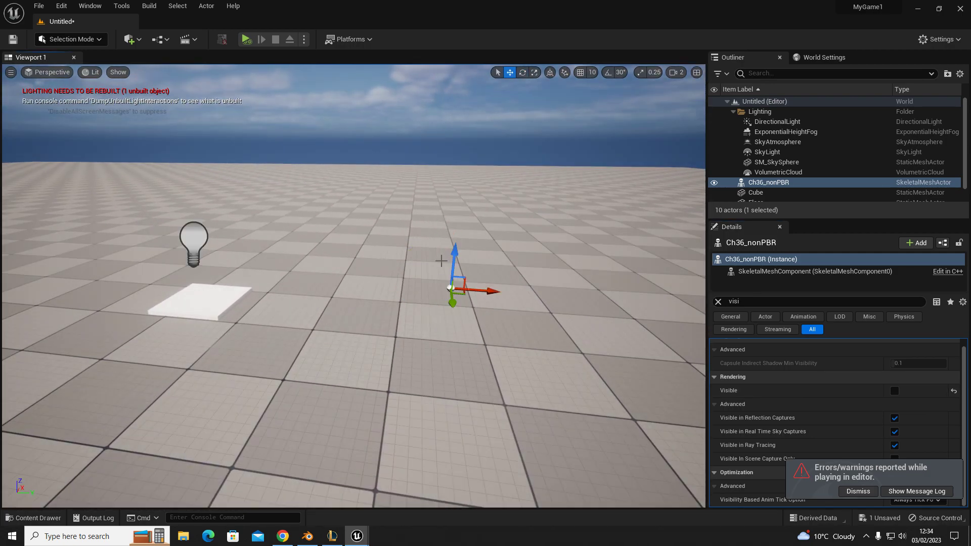
pyautogui.moveTo(483, 292); pyautogui.dragTo(317, 290)
pyautogui.moveTo(314, 287); pyautogui.dragTo(364, 293, button='right')
# Open the Level Blueprint and add a reference to the mannequin in the empty area below the node chain
pyautogui.click(152, 40)
pyautogui.click(212, 113)
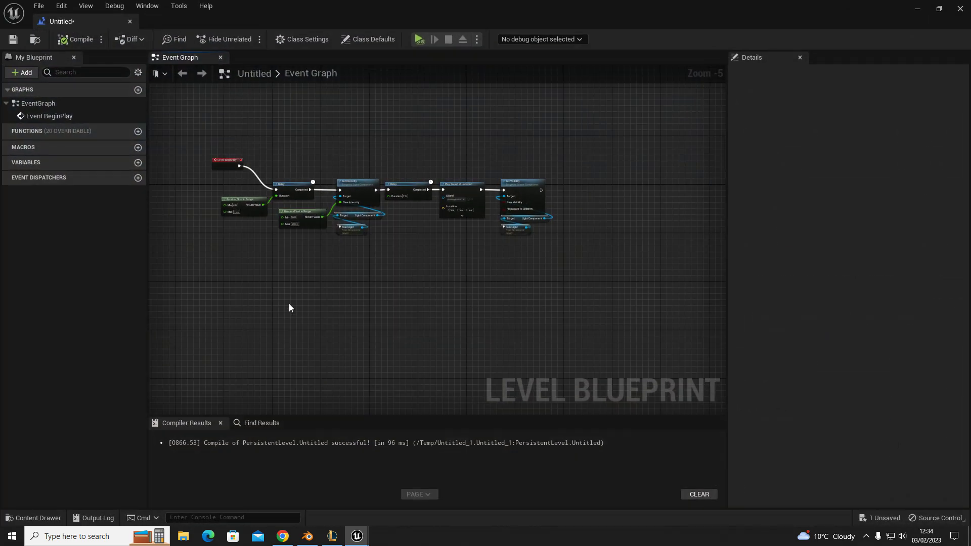
pyautogui.rightClick(289, 307)
pyautogui.click(348, 356)
pyautogui.moveTo(309, 308); pyautogui.dragTo(370, 324)
pyautogui.moveTo(264, 323); pyautogui.dragTo(261, 323)
pyautogui.moveTo(327, 352); pyautogui.dragTo(359, 334, button='right')
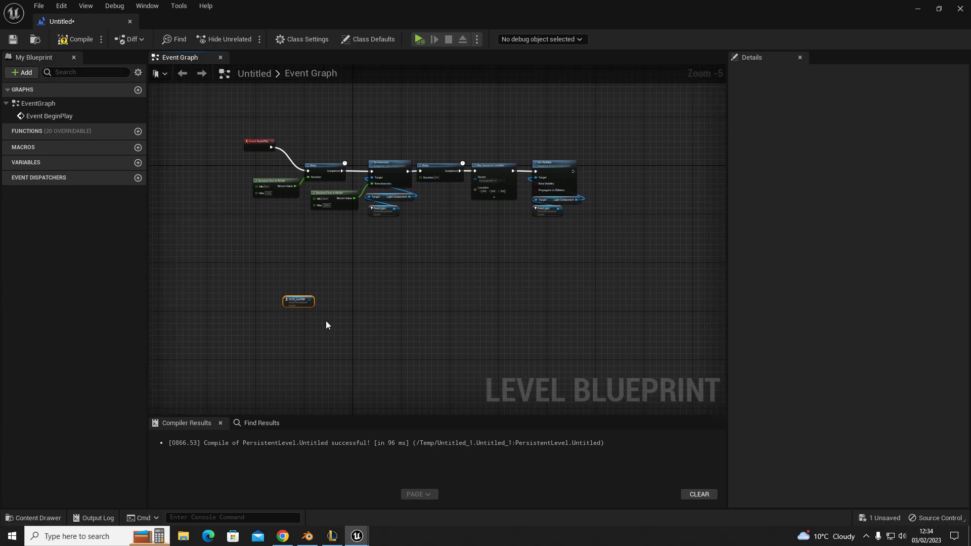
# Return to the level, raise the mannequin above the floor, and turn on its Visible option
pyautogui.click(917, 8)
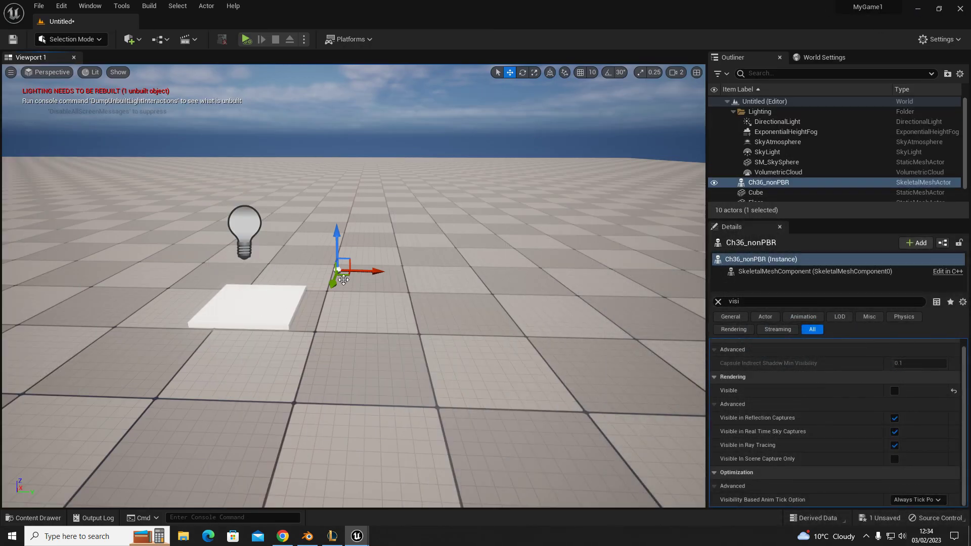
pyautogui.click(894, 391)
pyautogui.click(894, 390)
pyautogui.moveTo(333, 239); pyautogui.dragTo(334, 204)
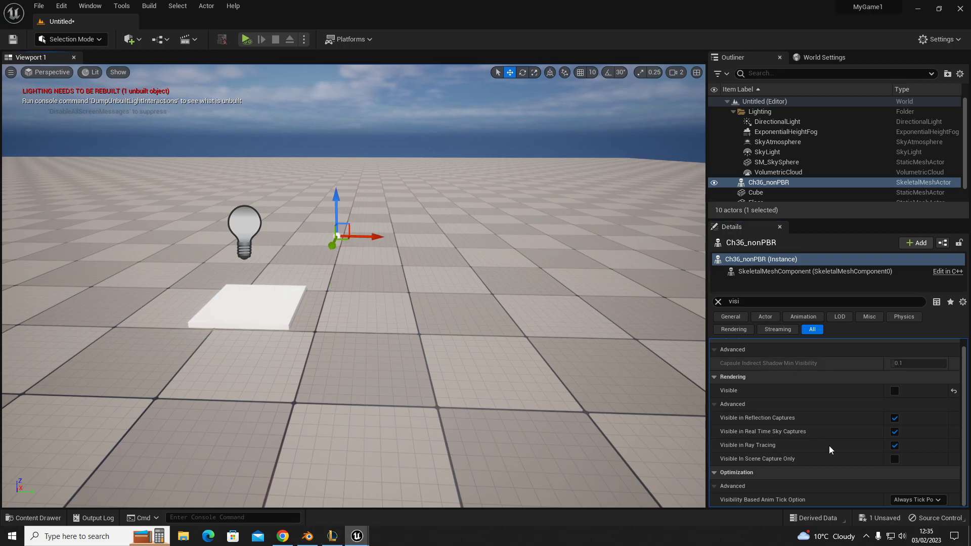
pyautogui.click(895, 391)
pyautogui.moveTo(393, 334); pyautogui.dragTo(373, 300)
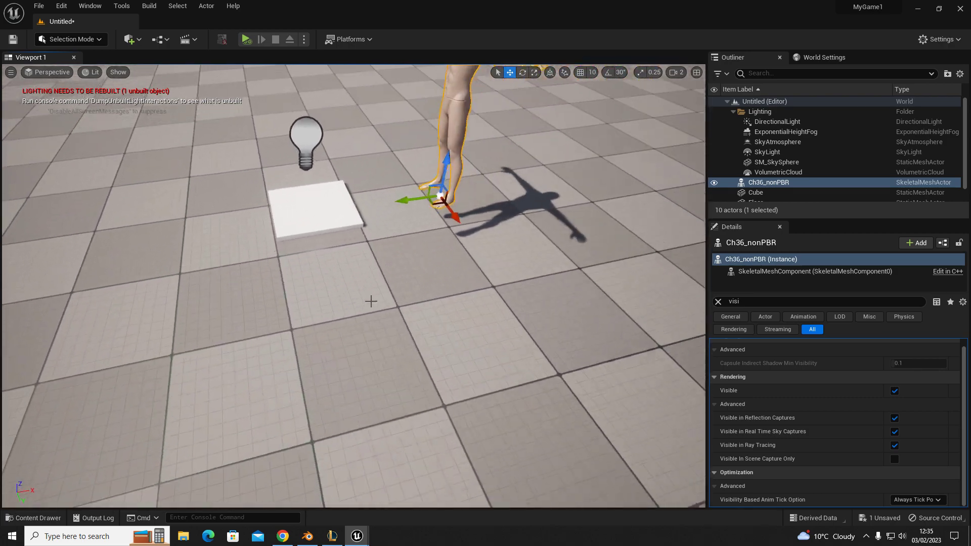
# Duplicate the flattened cube toward the mannequin's feet
pyautogui.click(339, 219)
pyautogui.keyDown('alt'); pyautogui.moveTo(336, 207); pyautogui.dragTo(444, 195); pyautogui.keyUp('alt')
pyautogui.moveTo(442, 219); pyautogui.dragTo(318, 203, button='right')
# Clear the details filter, then copy the mannequin's location and paste it onto the duplicated flattened cube
pyautogui.click(295, 177)
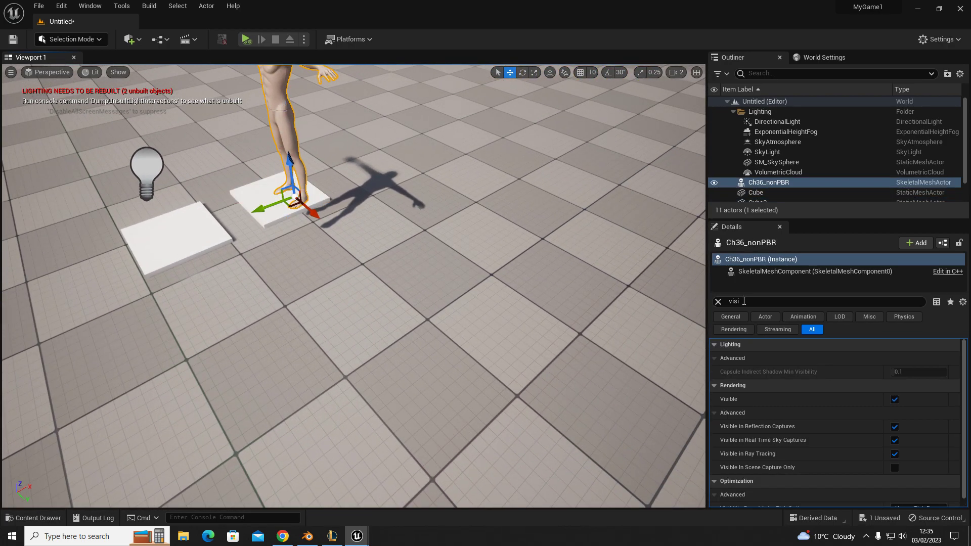
pyautogui.click(717, 302)
pyautogui.rightClick(855, 363)
pyautogui.click(869, 370)
pyautogui.click(248, 196)
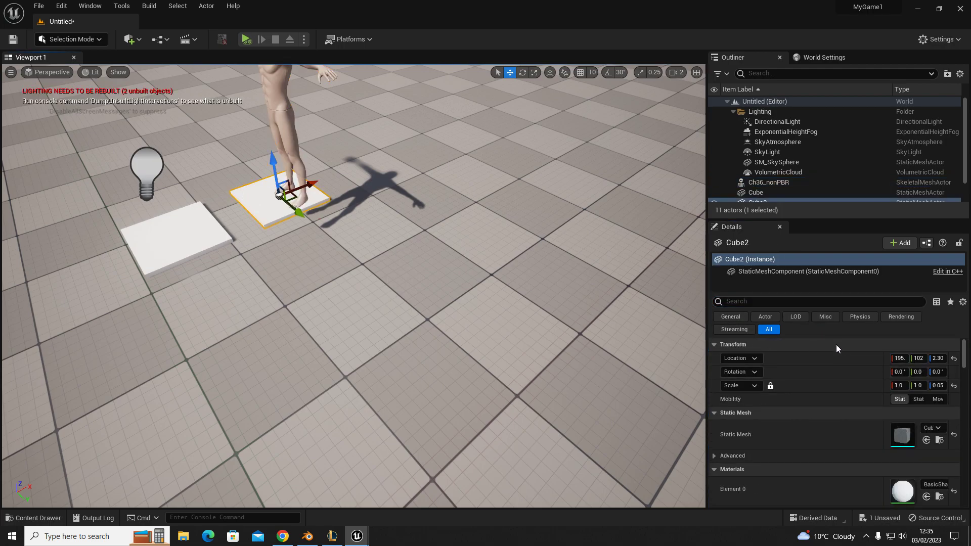
pyautogui.rightClick(853, 358)
pyautogui.click(869, 378)
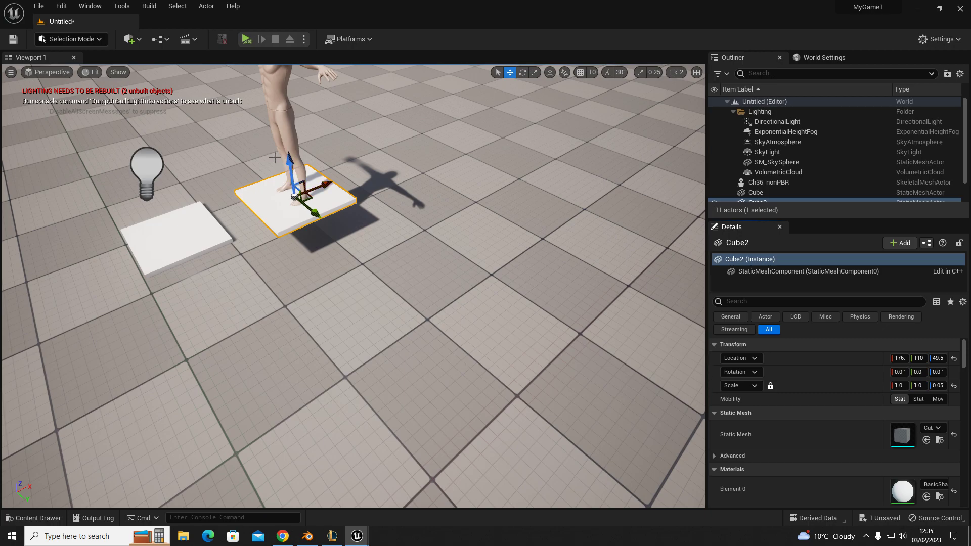
# Lower the mannequin and its platform together to the floor and shift them away from the original flattened cube
pyautogui.keyDown('shift'); pyautogui.click(292, 147); pyautogui.keyUp('shift')
pyautogui.moveTo(288, 166); pyautogui.dragTo(290, 209)
pyautogui.moveTo(301, 241); pyautogui.dragTo(381, 248)
pyautogui.moveTo(381, 249); pyautogui.dragTo(430, 192, button='right')
pyautogui.moveTo(364, 227); pyautogui.dragTo(284, 249, button='right')
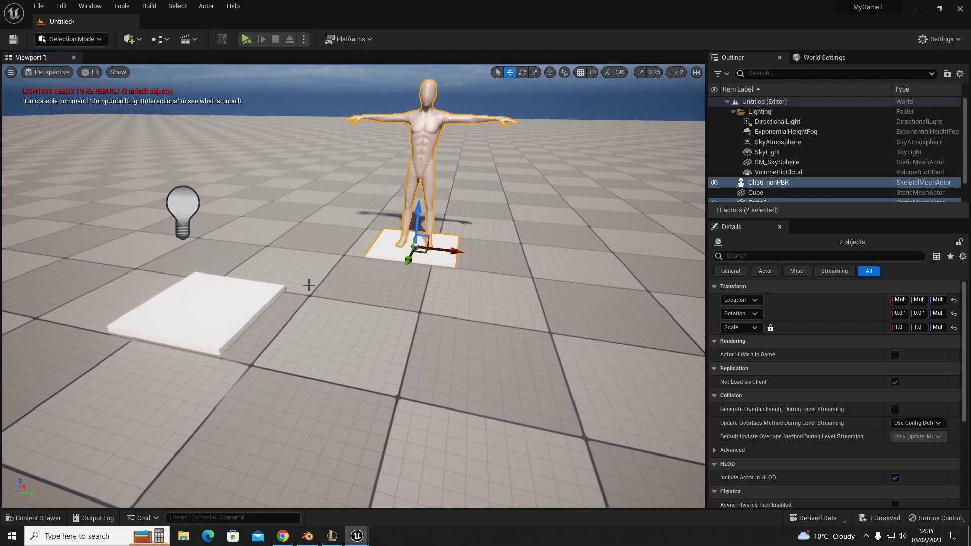
# Hide the editor icons in the viewport and select only the mannequin
pyautogui.moveTo(337, 272); pyautogui.dragTo(428, 263, button='right')
pyautogui.press('g')
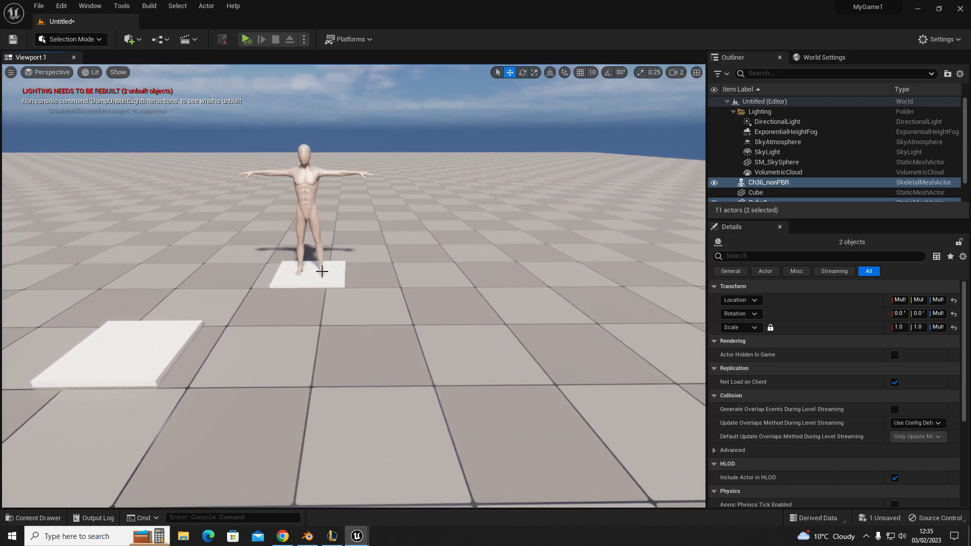
pyautogui.click(309, 267)
pyautogui.press('g')
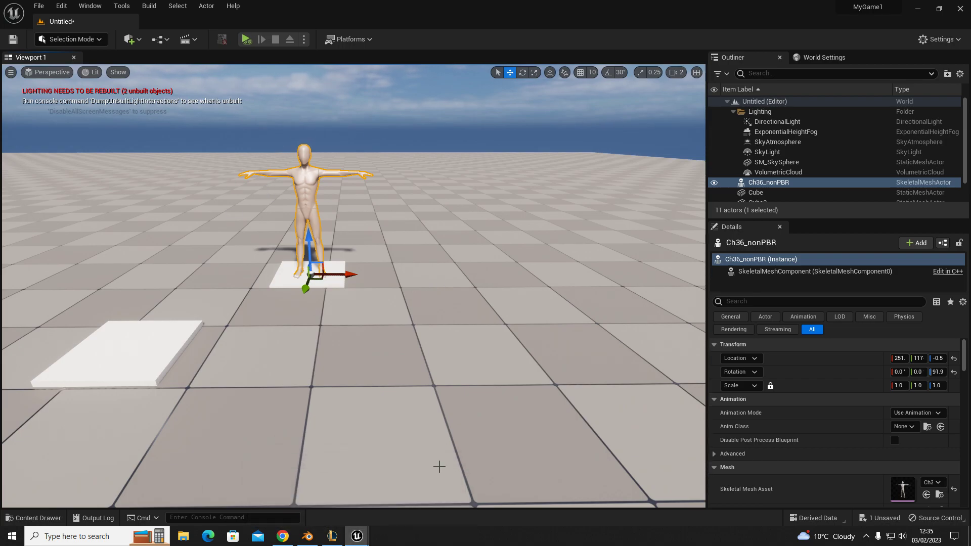
# Reopen the Level Blueprint and move the mannequin reference node above the existing node chain
pyautogui.moveTo(353, 535)
pyautogui.click(408, 495)
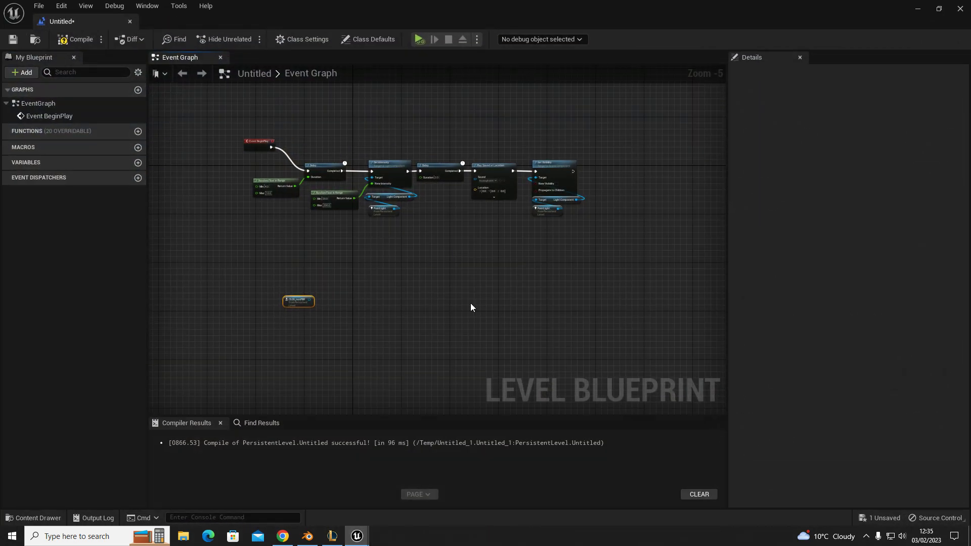
pyautogui.moveTo(315, 254); pyautogui.dragTo(324, 274, button='right')
pyautogui.moveTo(481, 239); pyautogui.dragTo(424, 238, button='right')
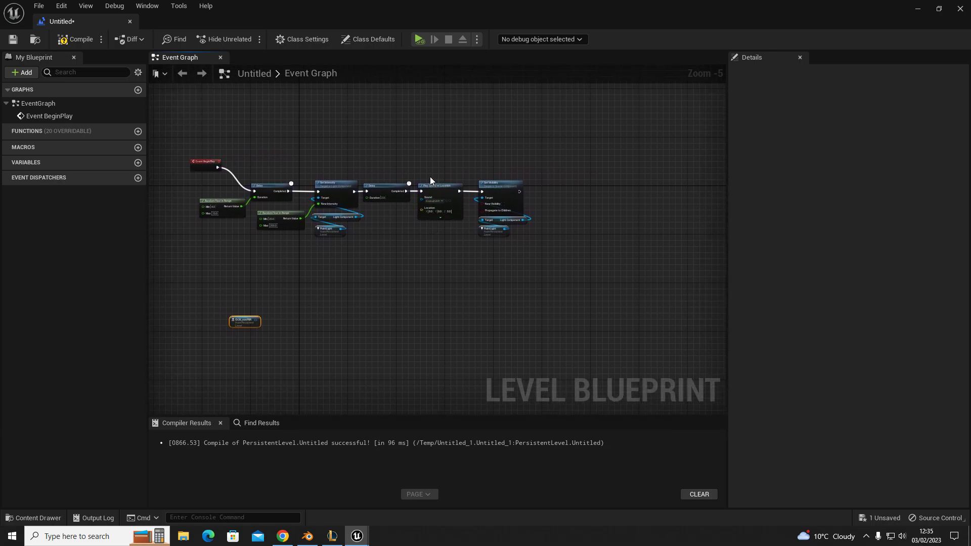
pyautogui.moveTo(419, 305); pyautogui.dragTo(314, 256, button='right')
pyautogui.moveTo(277, 287); pyautogui.dragTo(369, 369)
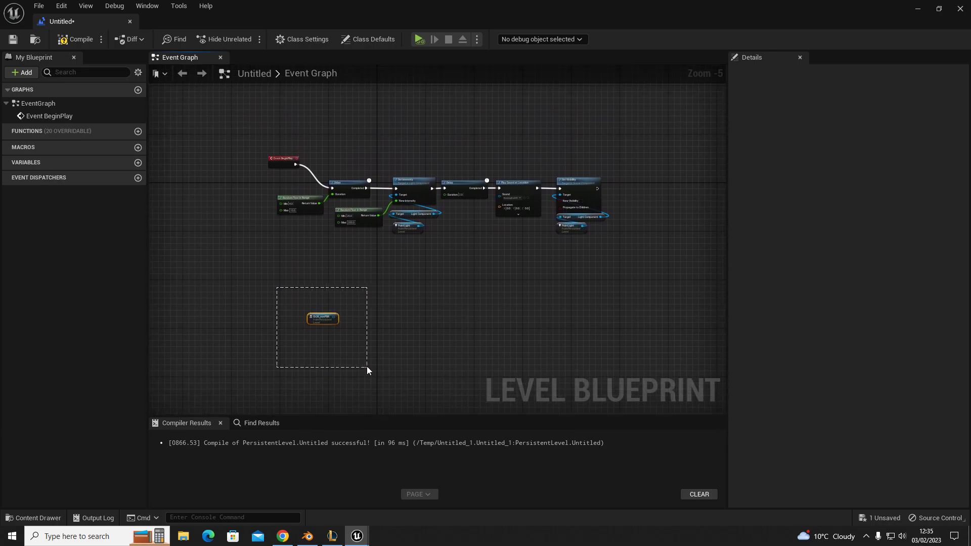
pyautogui.scroll(2, 359, 172)
pyautogui.moveTo(495, 142); pyautogui.dragTo(569, 174, button='right')
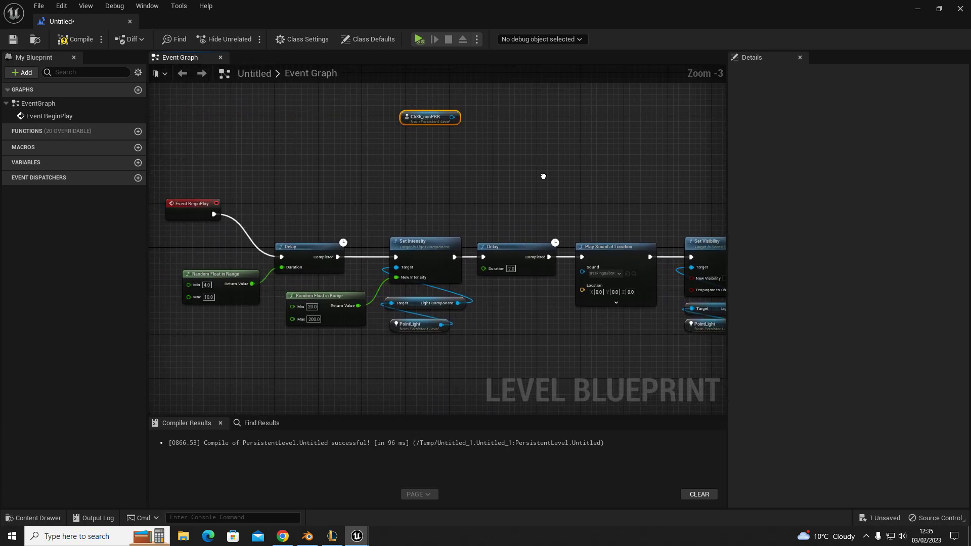
pyautogui.moveTo(362, 214); pyautogui.dragTo(343, 167, button='right')
pyautogui.moveTo(472, 177); pyautogui.dragTo(321, 218, button='right')
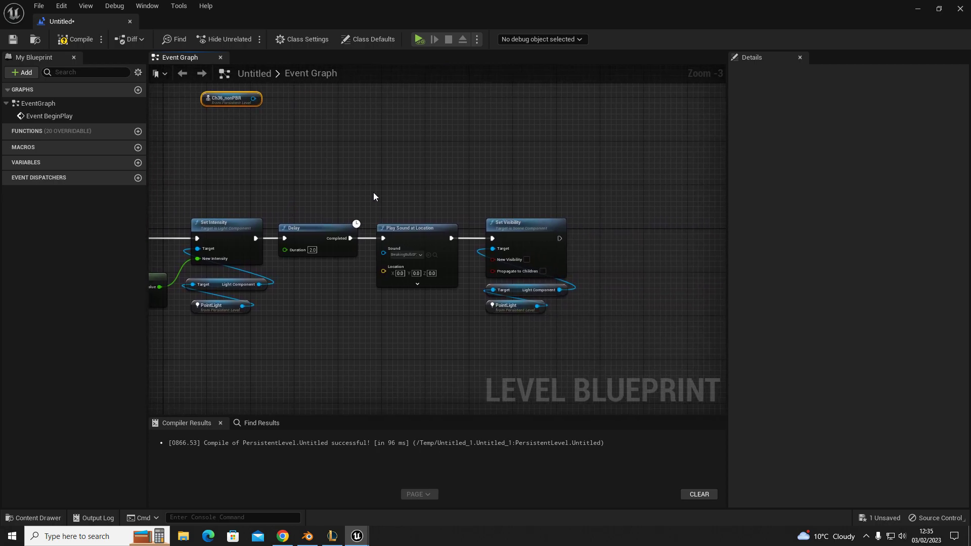
# Shift the Play Sound at Location and point light Set Visibility nodes away from the second Delay, and reposition the mannequin reference
pyautogui.moveTo(376, 200); pyautogui.dragTo(587, 327)
pyautogui.moveTo(524, 230); pyautogui.dragTo(572, 230)
pyautogui.click(383, 181)
pyautogui.moveTo(340, 175); pyautogui.dragTo(449, 234, button='right')
pyautogui.moveTo(340, 160); pyautogui.dragTo(369, 170)
pyautogui.moveTo(493, 225); pyautogui.dragTo(409, 202, button='right')
# Add a Set Visibility (SkeletalMeshComponent) node from the mannequin reference
pyautogui.moveTo(312, 150); pyautogui.dragTo(418, 165)
pyautogui.write('set v')
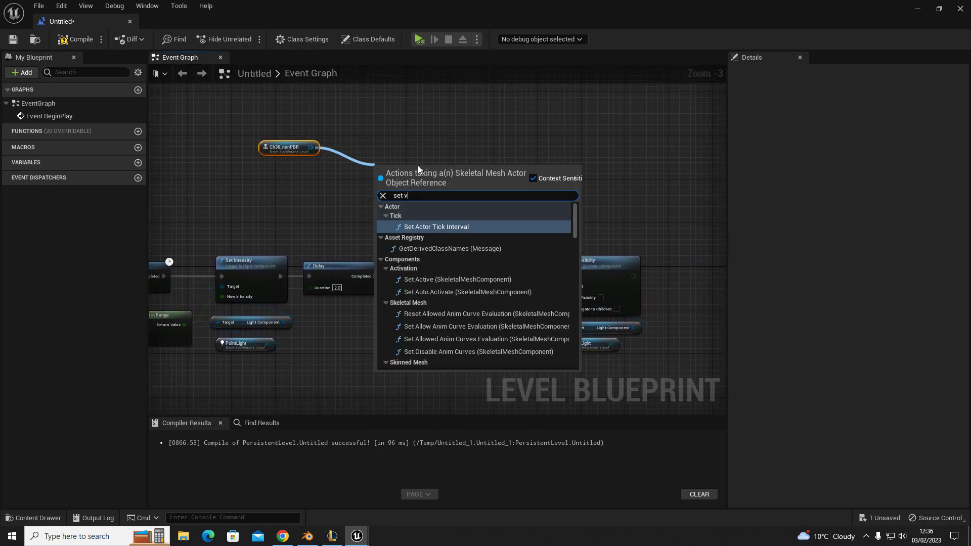
pyautogui.write('is')
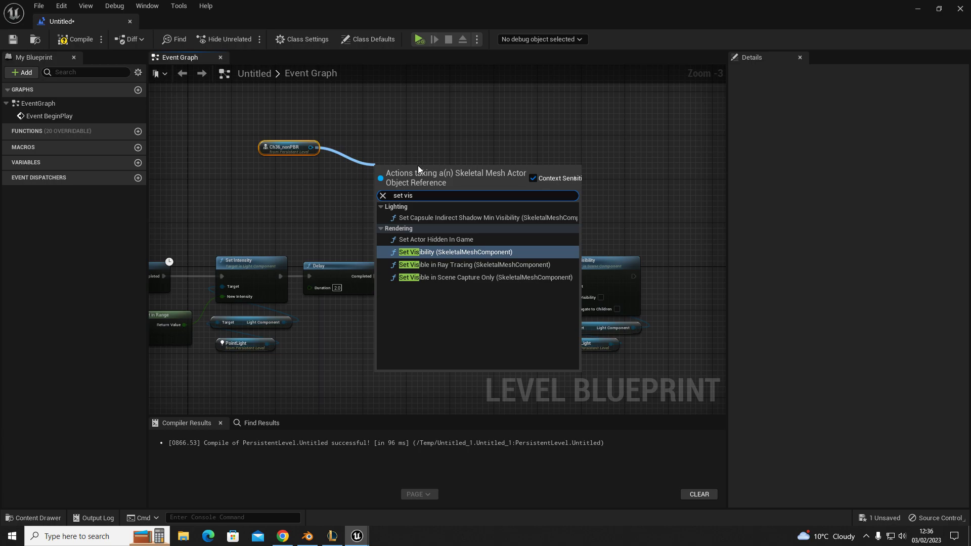
pyautogui.click(453, 253)
pyautogui.click(506, 156)
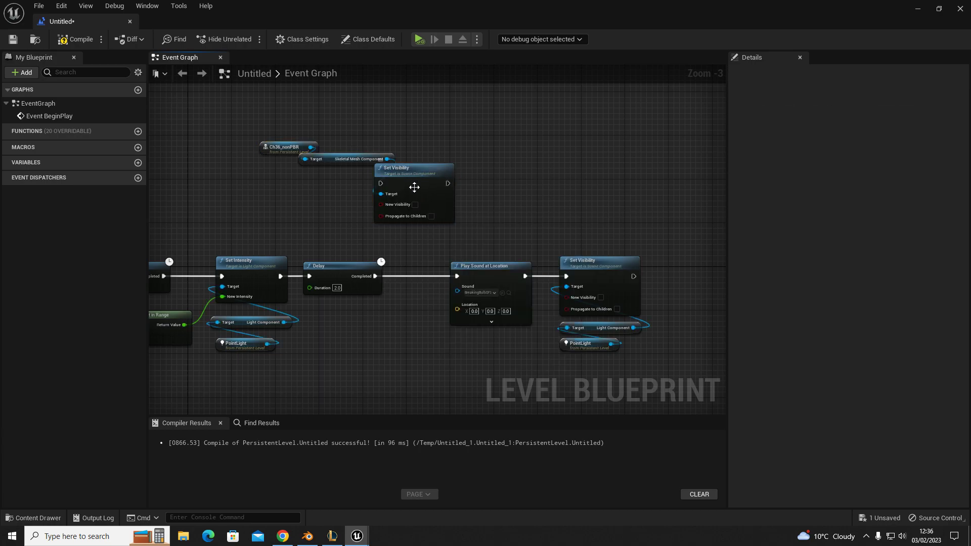
# Stack the mannequin reference and Skeletal Mesh Component nodes above their Set Visibility node, and move the group toward the chain's end
pyautogui.moveTo(423, 161); pyautogui.dragTo(467, 166)
pyautogui.moveTo(354, 159); pyautogui.dragTo(353, 186)
pyautogui.moveTo(286, 152); pyautogui.dragTo(479, 159)
pyautogui.keyDown('ctrl'); pyautogui.click(354, 185); pyautogui.keyUp('ctrl')
pyautogui.click(398, 120)
pyautogui.moveTo(399, 117); pyautogui.dragTo(515, 228)
# Connect the mannequin's Set Visibility after the point light's with New Visibility enabled, and compile the blueprint
pyautogui.moveTo(574, 225); pyautogui.dragTo(430, 177, button='right')
pyautogui.moveTo(323, 134); pyautogui.dragTo(580, 217)
pyautogui.moveTo(490, 229); pyautogui.dragTo(589, 241)
pyautogui.click(387, 135)
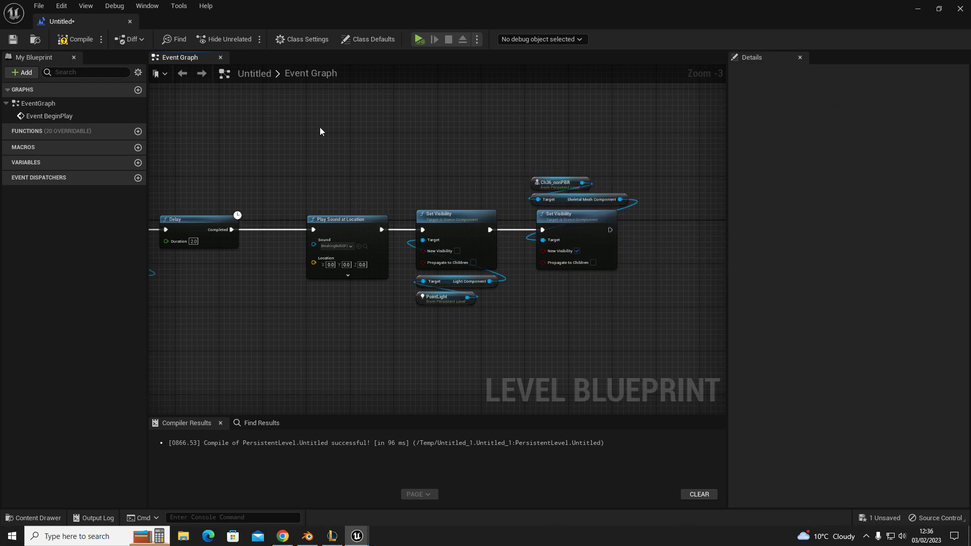
pyautogui.click(76, 39)
# Return to the level, filter the mannequin's details for "visi", and turn off its Visible option
pyautogui.click(918, 10)
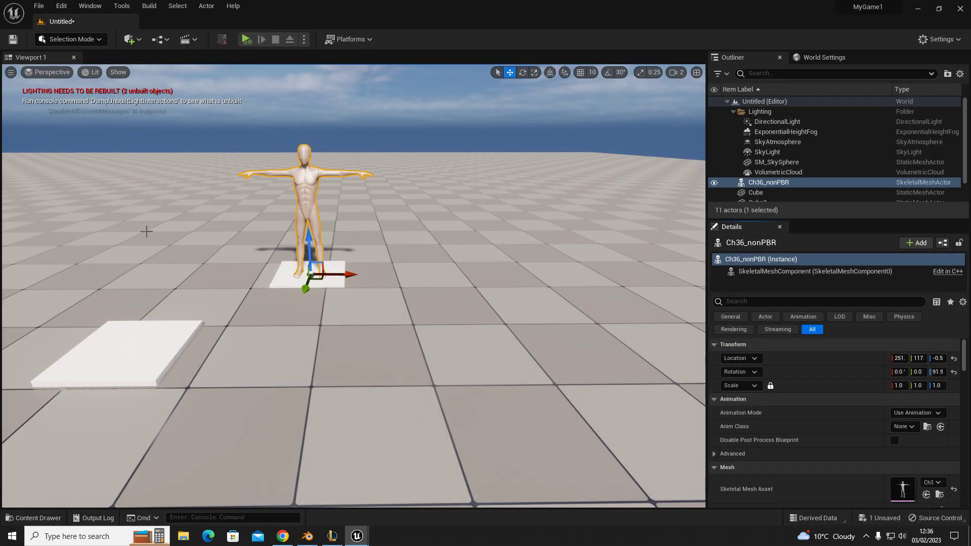
pyautogui.moveTo(424, 393); pyautogui.dragTo(424, 392, button='right')
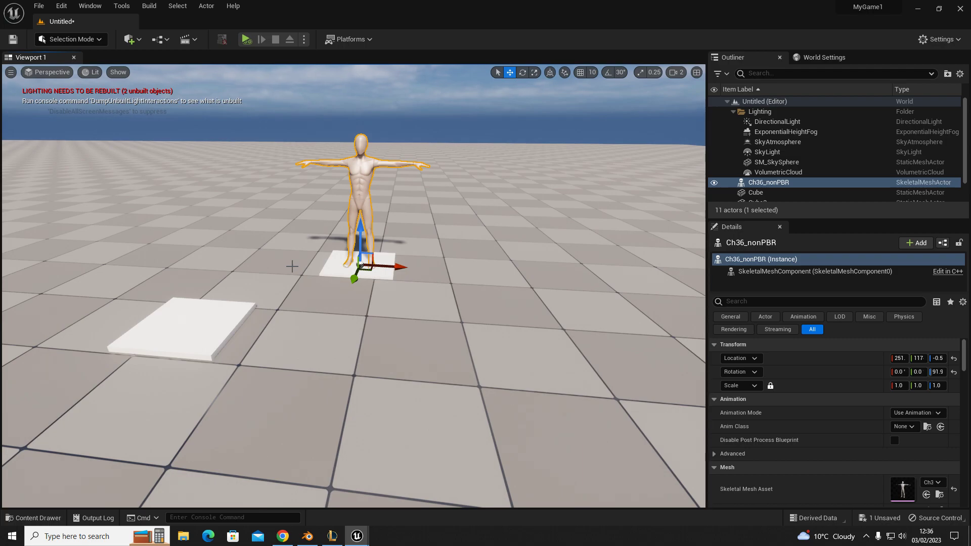
pyautogui.moveTo(431, 314)
pyautogui.mouseDown(button='right')
pyautogui.moveTo(397, 334)
pyautogui.moveTo(431, 314)
pyautogui.mouseUp(button='right')
pyautogui.moveTo(361, 335); pyautogui.dragTo(358, 331, button='right')
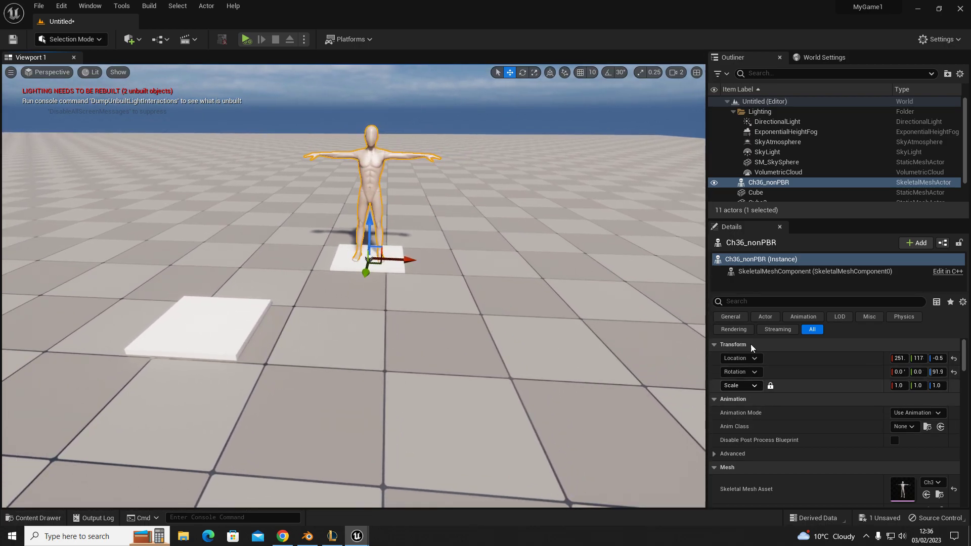
pyautogui.click(750, 302)
pyautogui.click(366, 164)
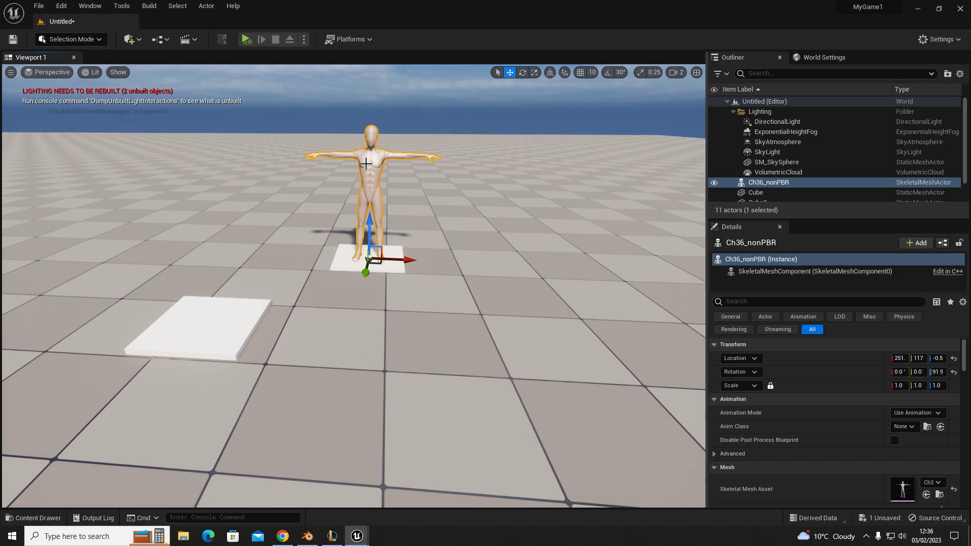
pyautogui.click(760, 302)
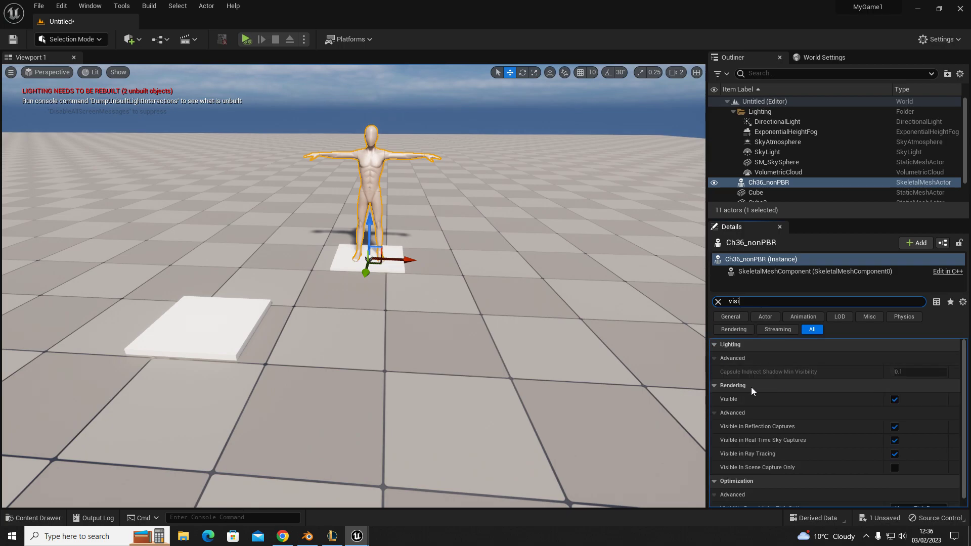
pyautogui.click(894, 400)
# Return to the Level Blueprint and delete the Random Float in Range node that feeds the first Delay's Duration
pyautogui.moveTo(336, 301); pyautogui.dragTo(326, 369, button='right')
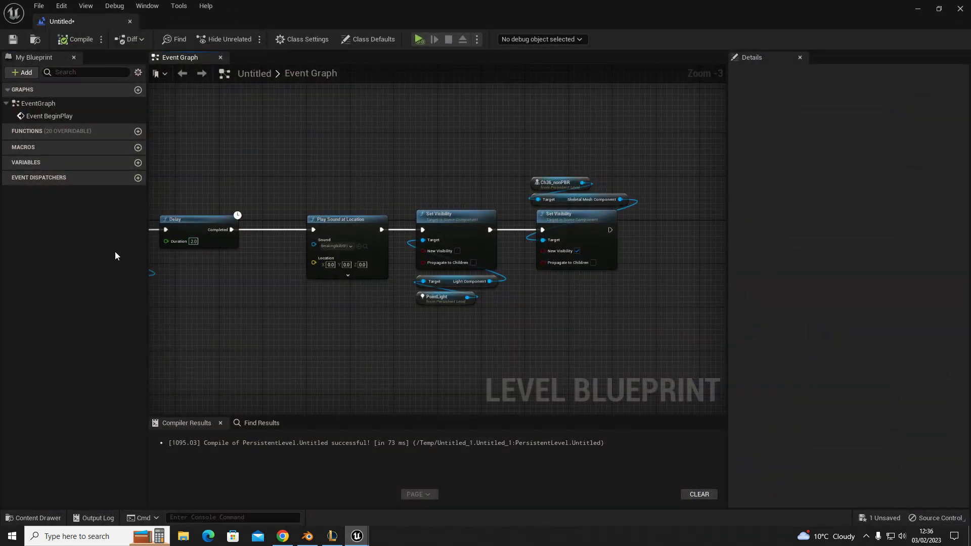
pyautogui.moveTo(115, 253); pyautogui.dragTo(287, 293, button='right')
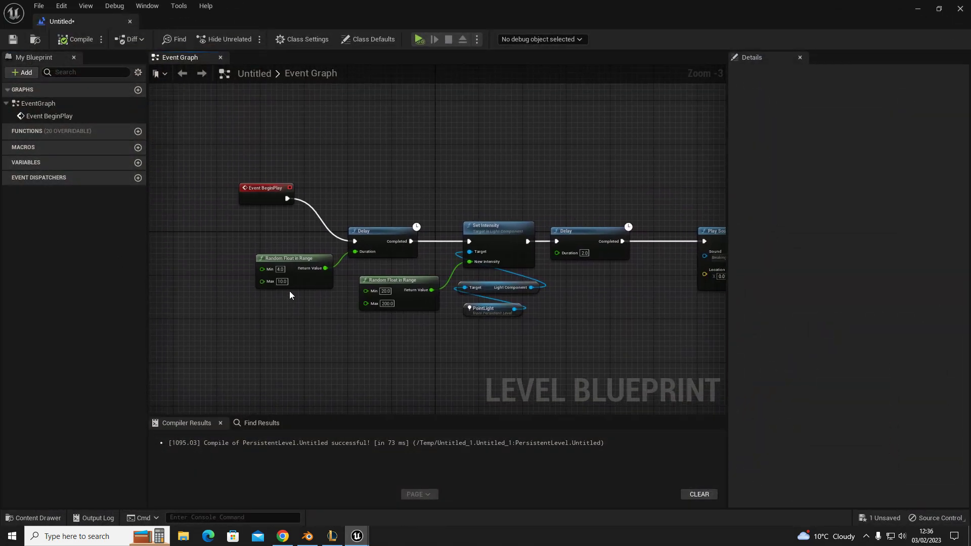
pyautogui.click(299, 265)
pyautogui.press('Delete')
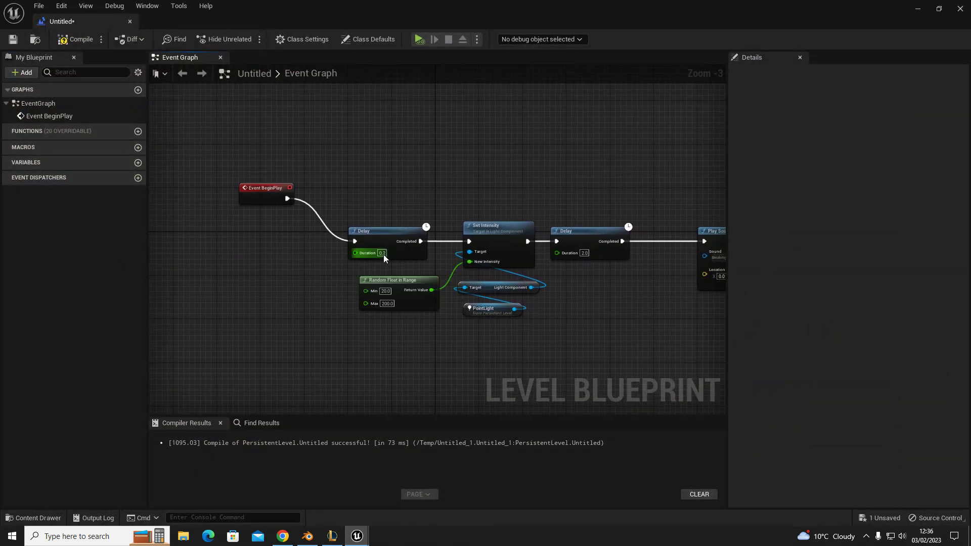
# Set the first Delay's Duration to 2.0 and compile the blueprint
pyautogui.click(384, 249)
pyautogui.press('Escape')
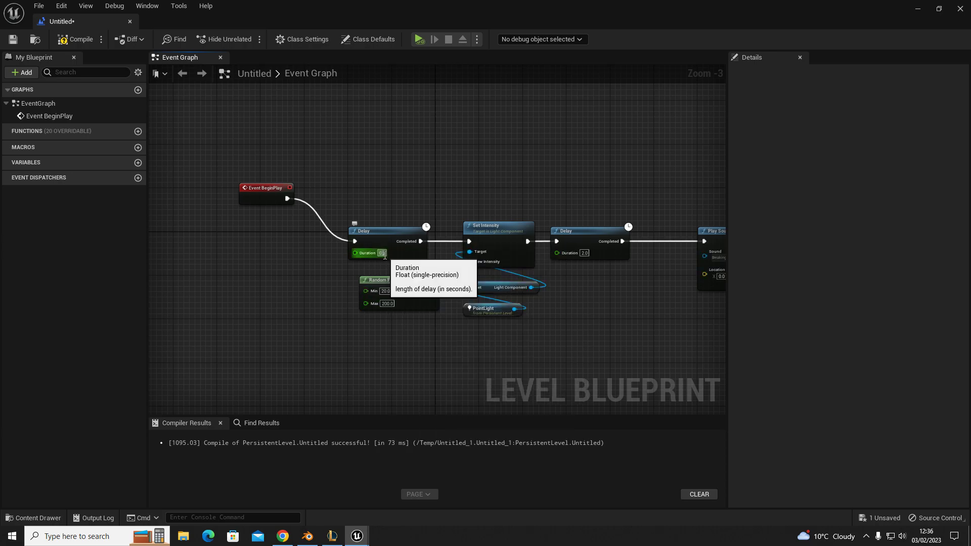
pyautogui.click(382, 253)
pyautogui.write('2')
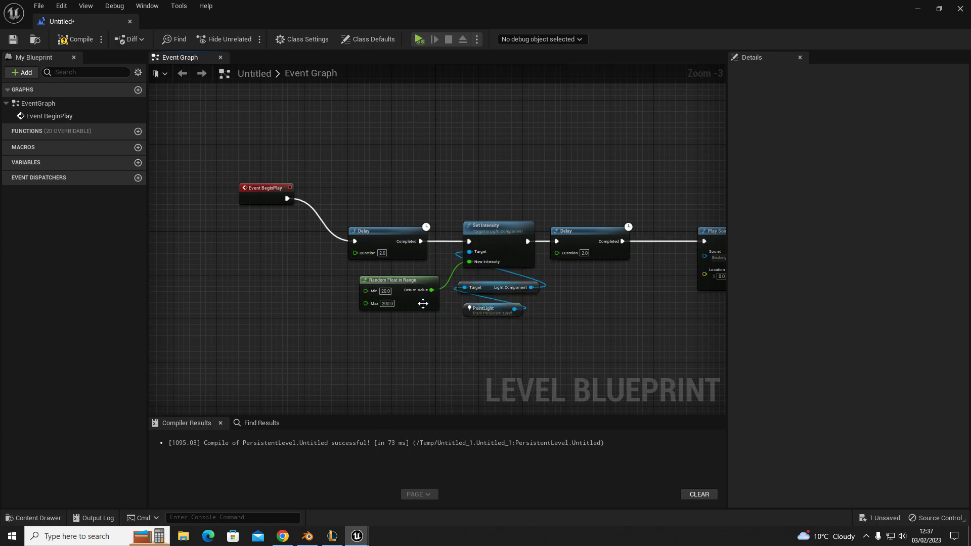
pyautogui.moveTo(423, 338); pyautogui.dragTo(366, 285, button='right')
pyautogui.moveTo(499, 334); pyautogui.dragTo(332, 321, button='right')
pyautogui.click(71, 39)
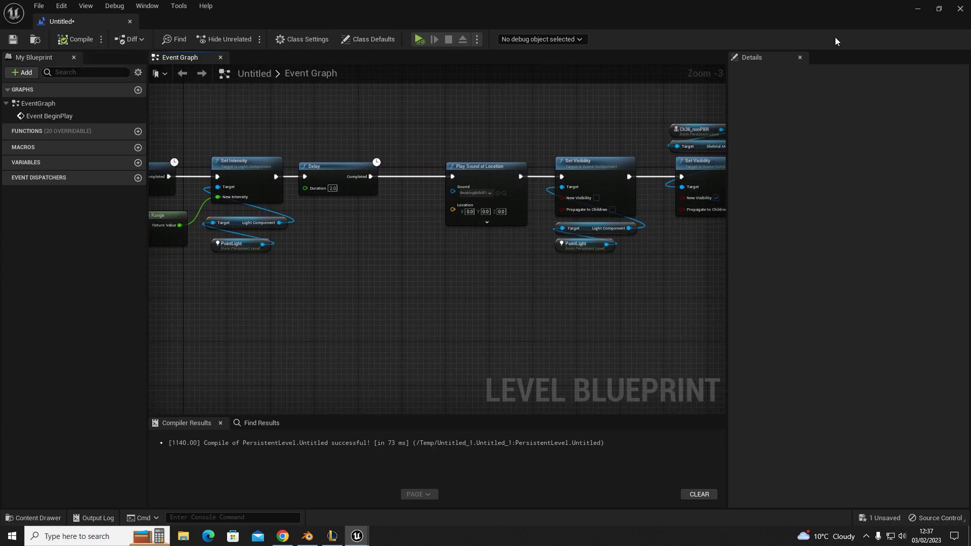
# Play the level from a spot on the floor to test the mannequin's reveal, stop the session, and close the message log
pyautogui.click(917, 11)
pyautogui.rightClick(376, 334)
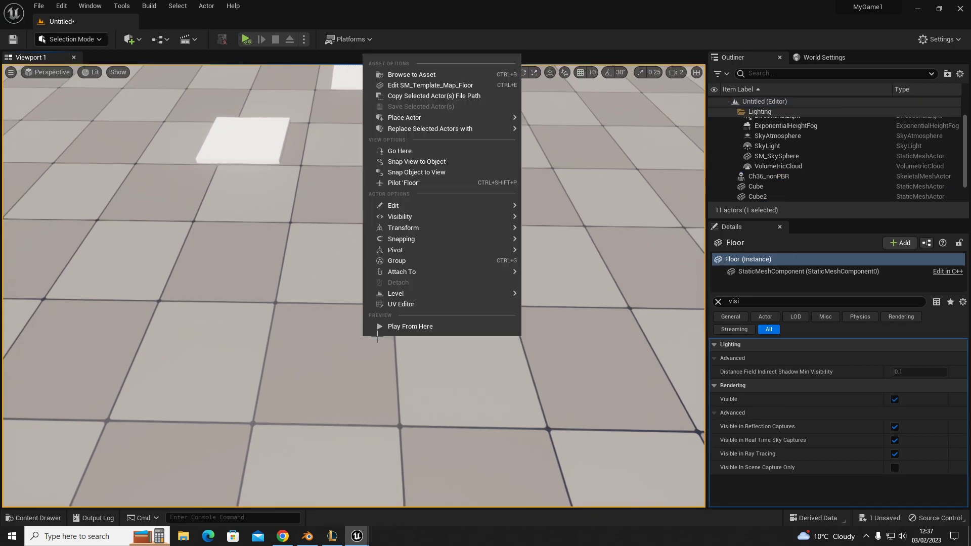
pyautogui.click(433, 329)
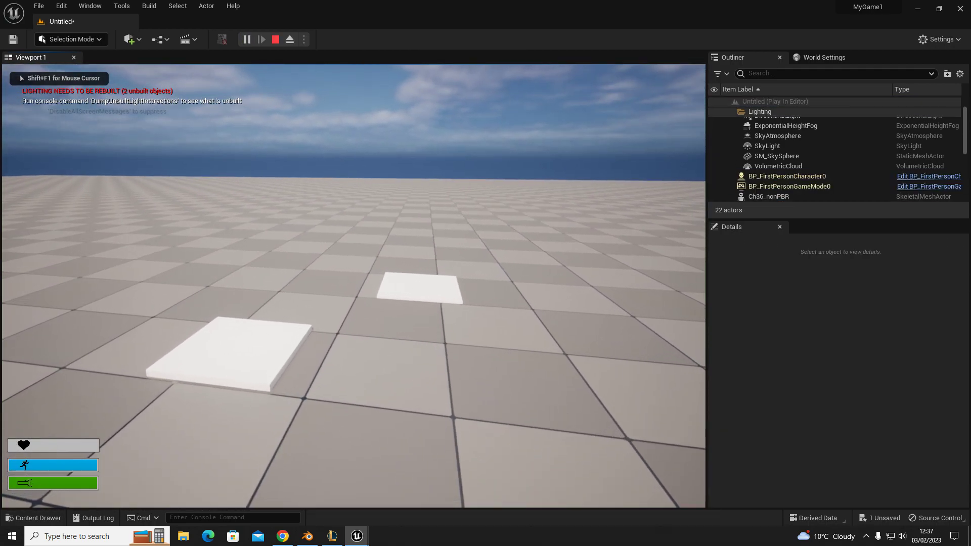
pyautogui.press('w')
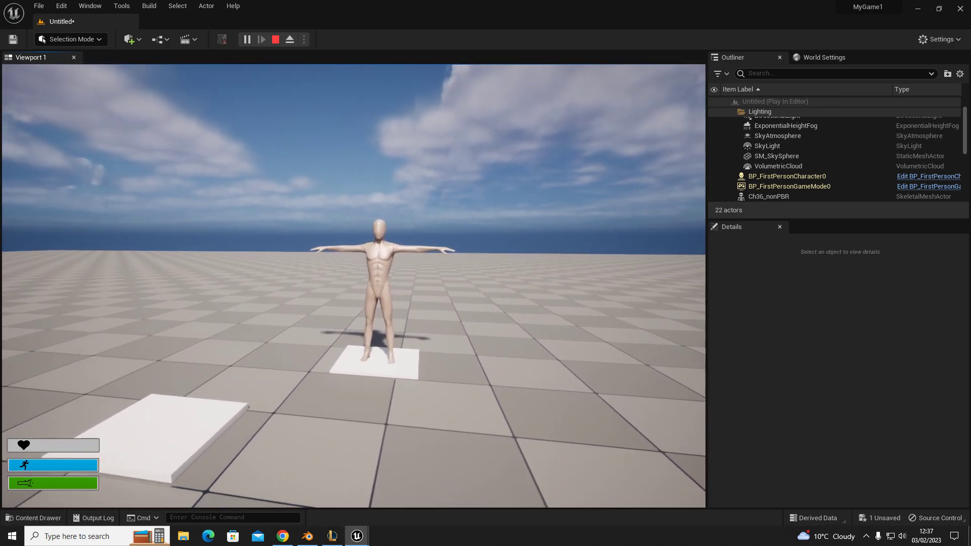
pyautogui.press('Escape')
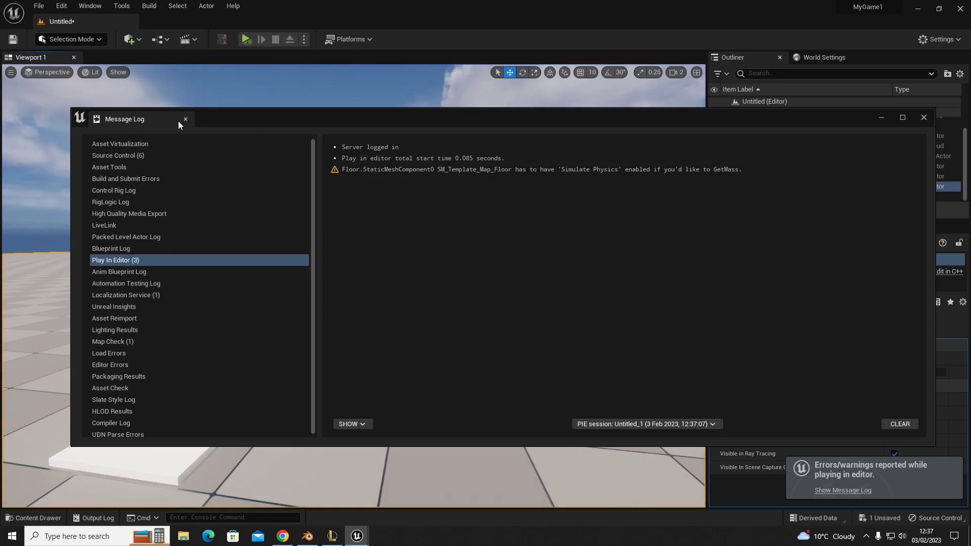
pyautogui.click(185, 120)
# In the Level Blueprint, duplicate the mannequin's Set Visibility node with its reference and Skeletal Mesh Component nodes beyond the chain's end
pyautogui.moveTo(356, 536)
pyautogui.click(399, 511)
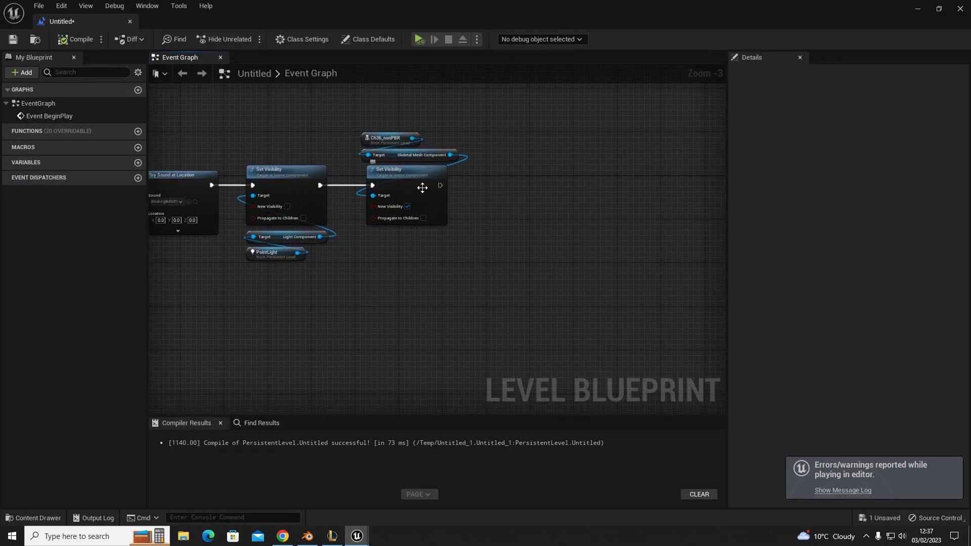
pyautogui.moveTo(393, 130); pyautogui.dragTo(471, 219)
pyautogui.moveTo(501, 211); pyautogui.dragTo(403, 208, button='right')
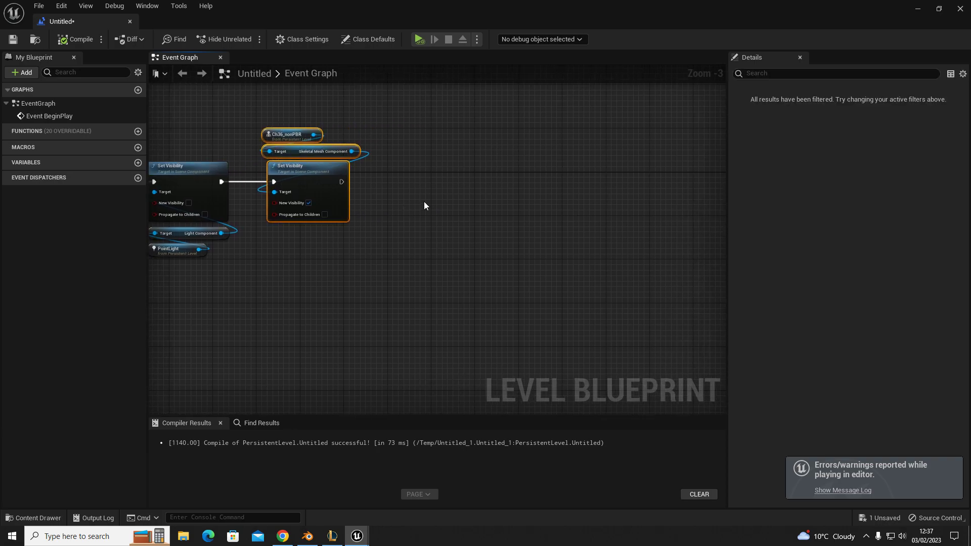
pyautogui.hotkey('ctrl', 'c')
pyautogui.hotkey('ctrl', 'v')
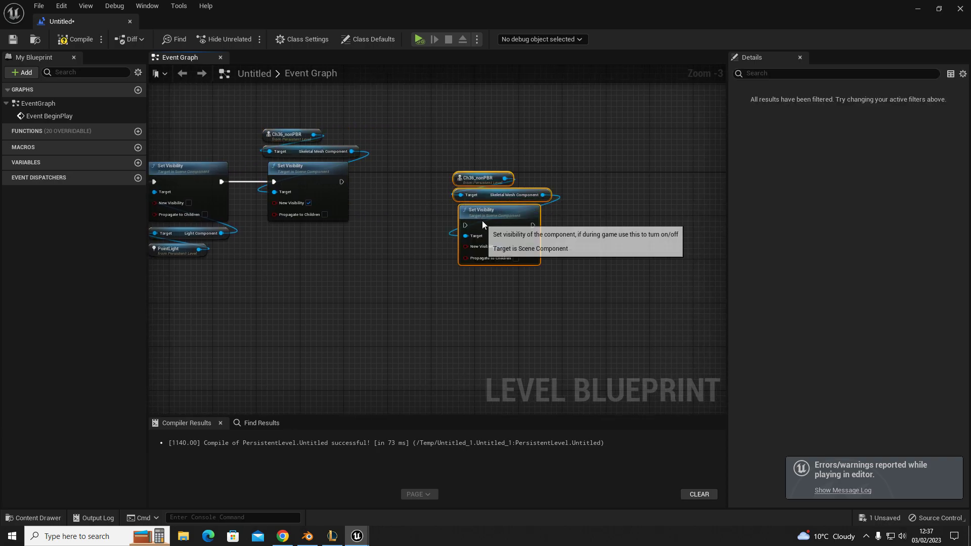
# Insert a Delay node between the two mannequin Set Visibility nodes and connect it in the execution chain
pyautogui.click(353, 181)
pyautogui.moveTo(369, 180); pyautogui.dragTo(369, 181)
pyautogui.write('delay')
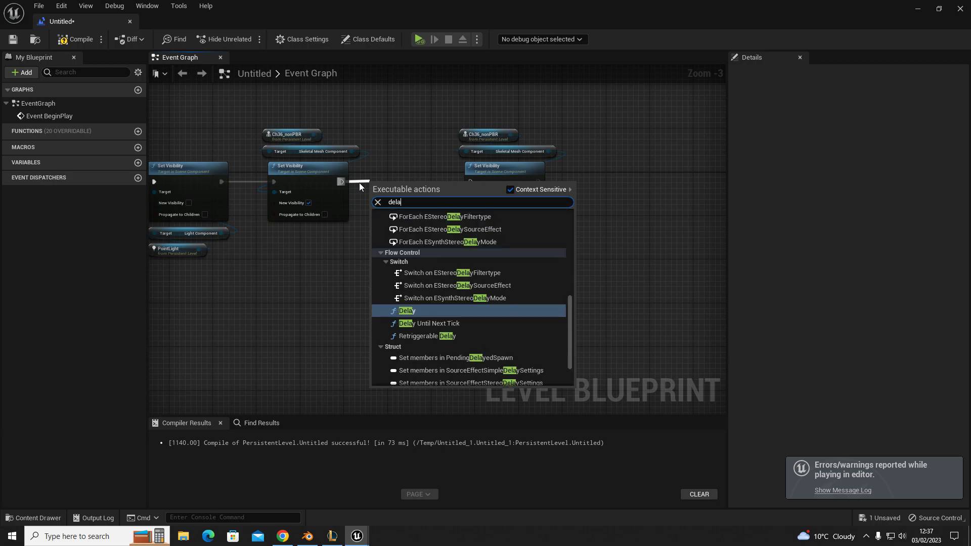
pyautogui.click(418, 309)
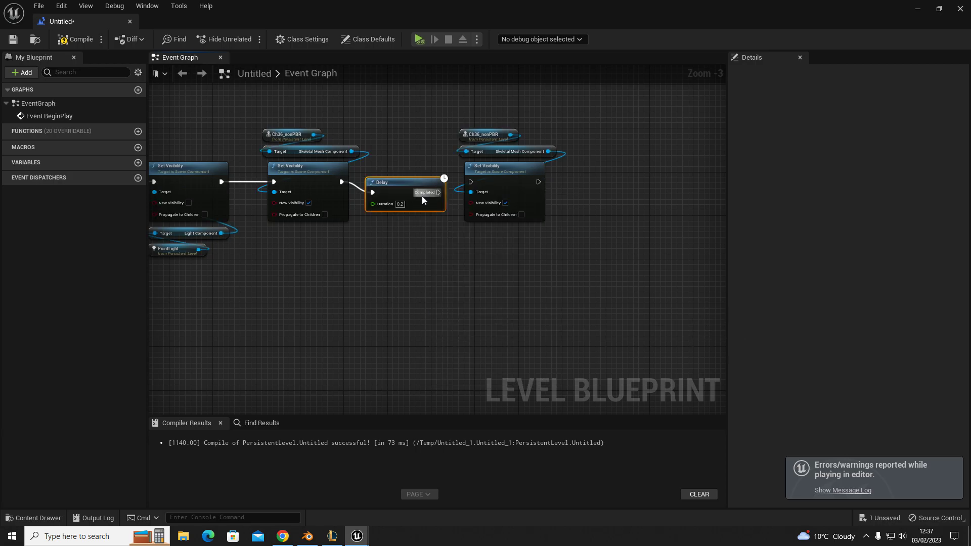
pyautogui.moveTo(438, 192)
pyautogui.mouseDown()
pyautogui.moveTo(471, 183)
pyautogui.moveTo(435, 177)
pyautogui.mouseUp()
# Set the new Delay's Duration to 1.0 and turn off New Visibility on the duplicated Set Visibility node
pyautogui.click(408, 198)
pyautogui.write('1')
pyautogui.press('Return')
pyautogui.click(460, 249)
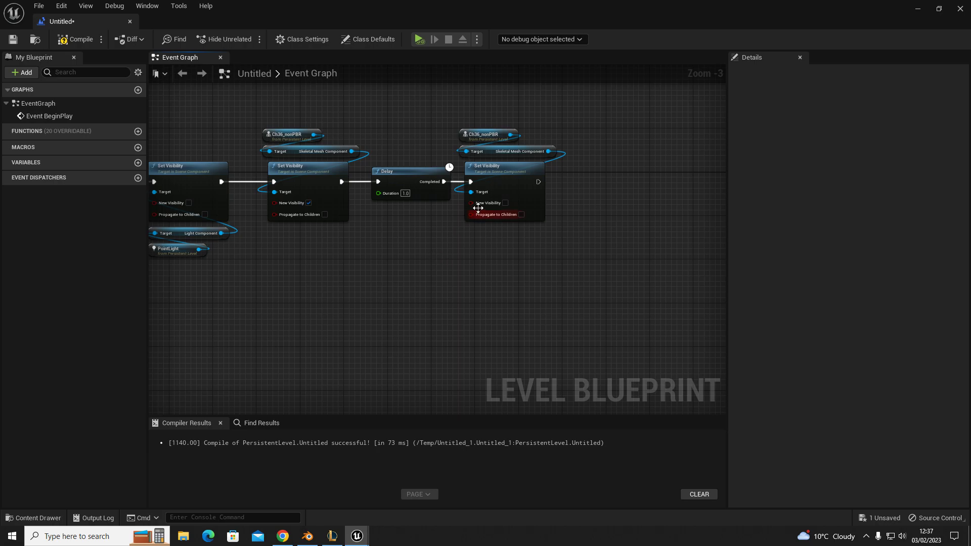
# Review the chain from the sound to the last mannequin Set Visibility node, and compile the blueprint
pyautogui.moveTo(256, 100); pyautogui.dragTo(371, 106, button='right')
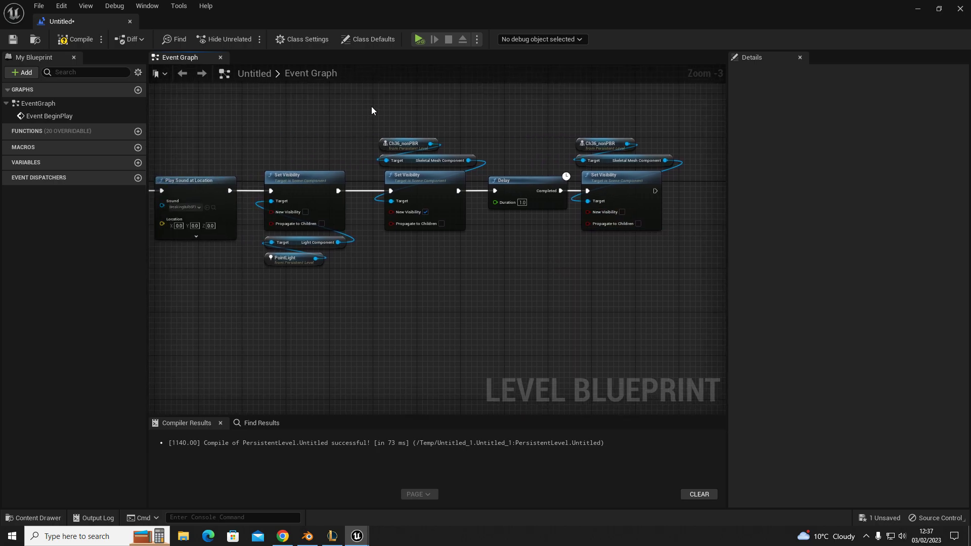
pyautogui.moveTo(371, 106); pyautogui.dragTo(478, 237)
pyautogui.moveTo(500, 310); pyautogui.dragTo(389, 310, button='right')
pyautogui.click(405, 186)
pyautogui.moveTo(449, 265); pyautogui.dragTo(353, 259, button='right')
pyautogui.moveTo(379, 117); pyautogui.dragTo(454, 276)
pyautogui.click(442, 271)
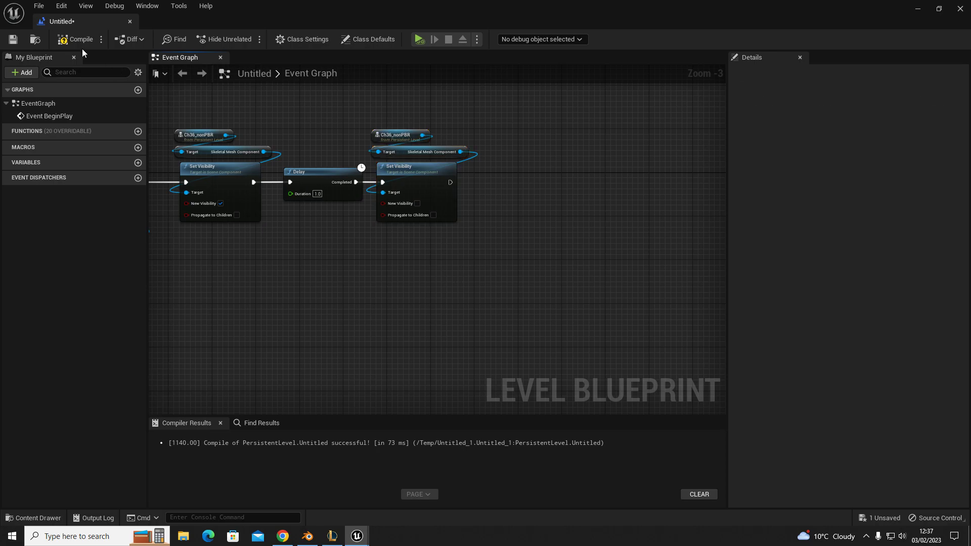
# Play the level again to test the mannequin appearing and disappearing, stop the session, and close the message log
pyautogui.click(917, 9)
pyautogui.moveTo(510, 444); pyautogui.dragTo(510, 445, button='right')
pyautogui.hotkey('alt', 'p')
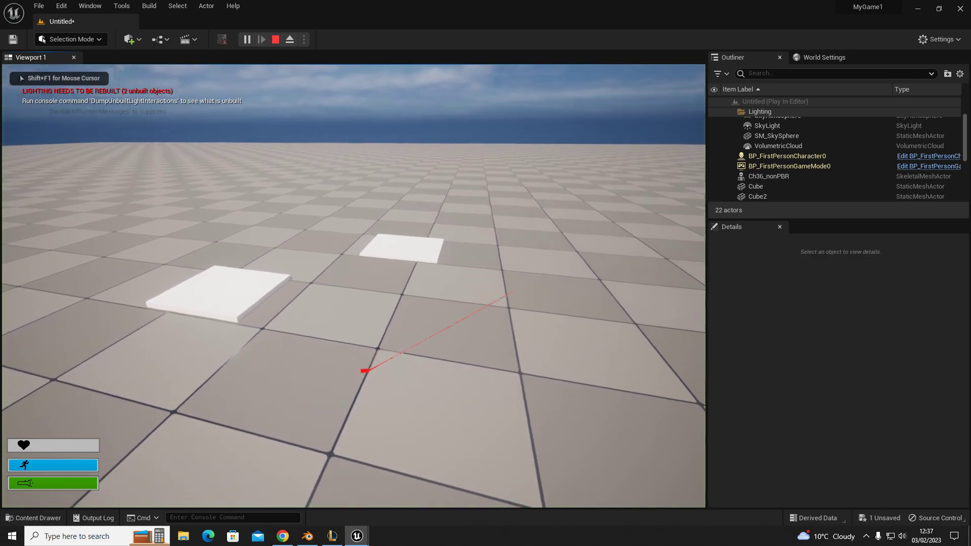
pyautogui.press('w')
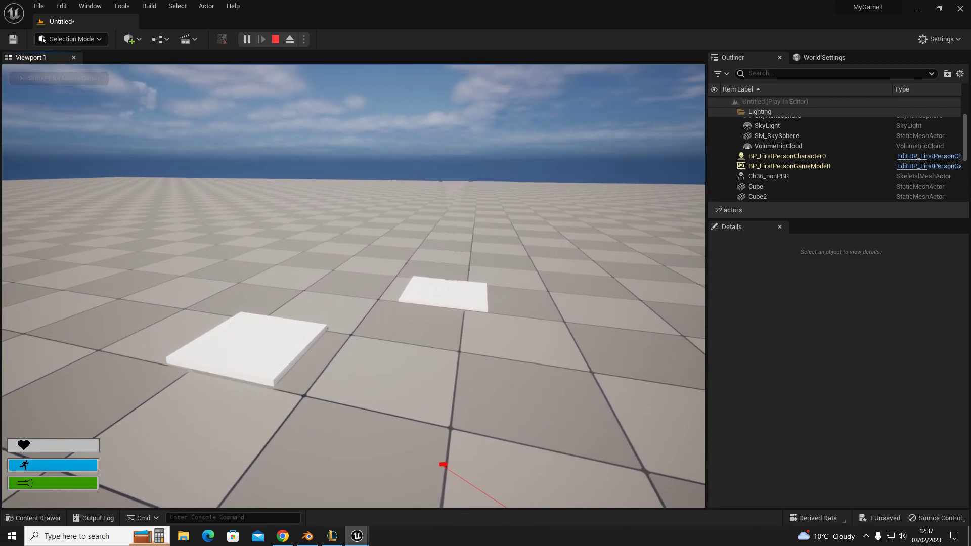
pyautogui.press('s')
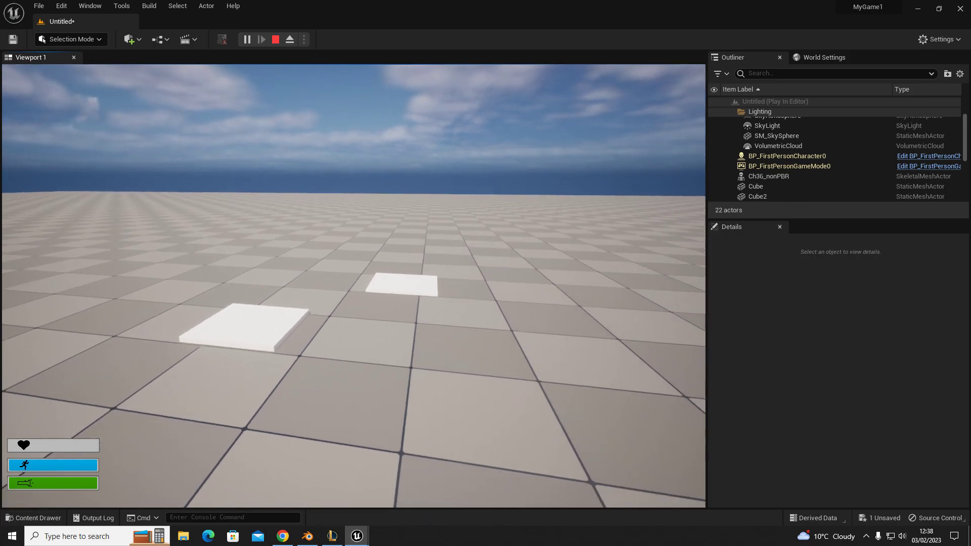
pyautogui.press('Escape')
pyautogui.click(185, 120)
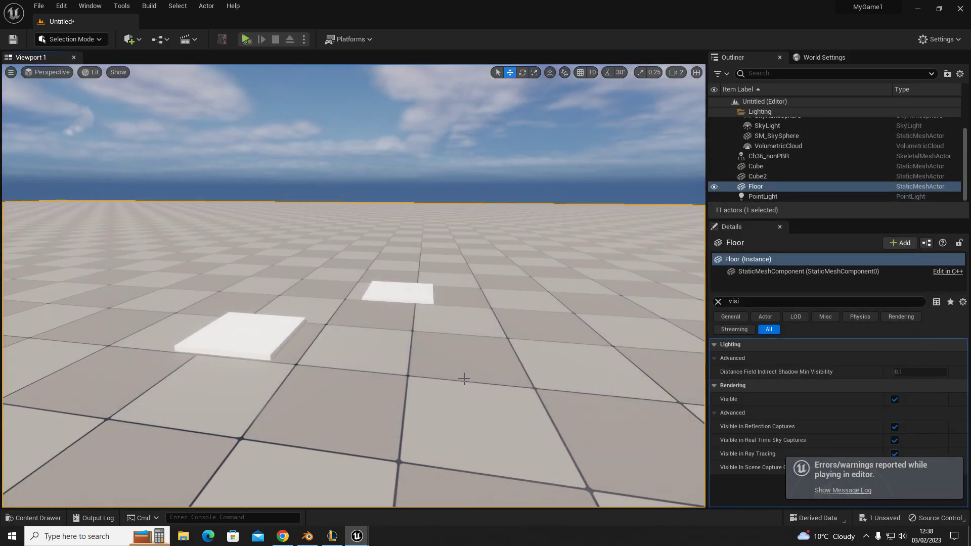
# Delete the point light and the flattened cube beneath it from the level
pyautogui.moveTo(421, 311); pyautogui.dragTo(441, 318, button='right')
pyautogui.press('g')
pyautogui.press('g')
pyautogui.press('g')
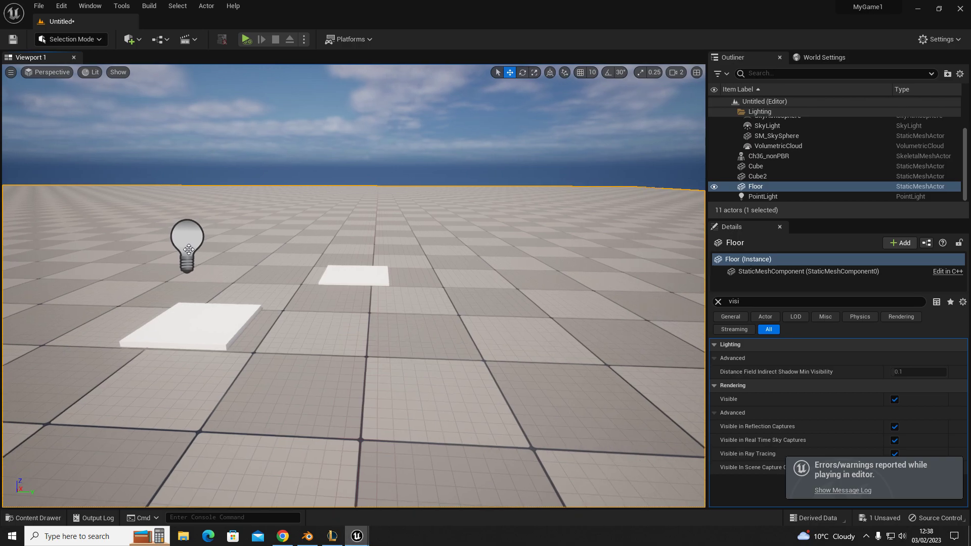
pyautogui.click(188, 259)
pyautogui.press('g')
pyautogui.press('g')
pyautogui.click(207, 307)
pyautogui.keyDown('ctrl'); pyautogui.click(188, 250); pyautogui.keyUp('ctrl')
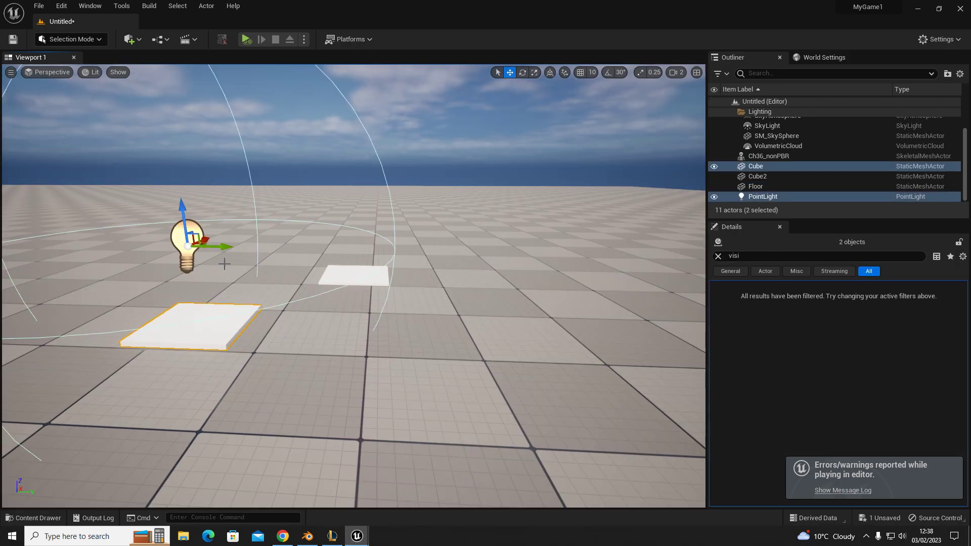
pyautogui.press('Delete')
pyautogui.click(550, 313)
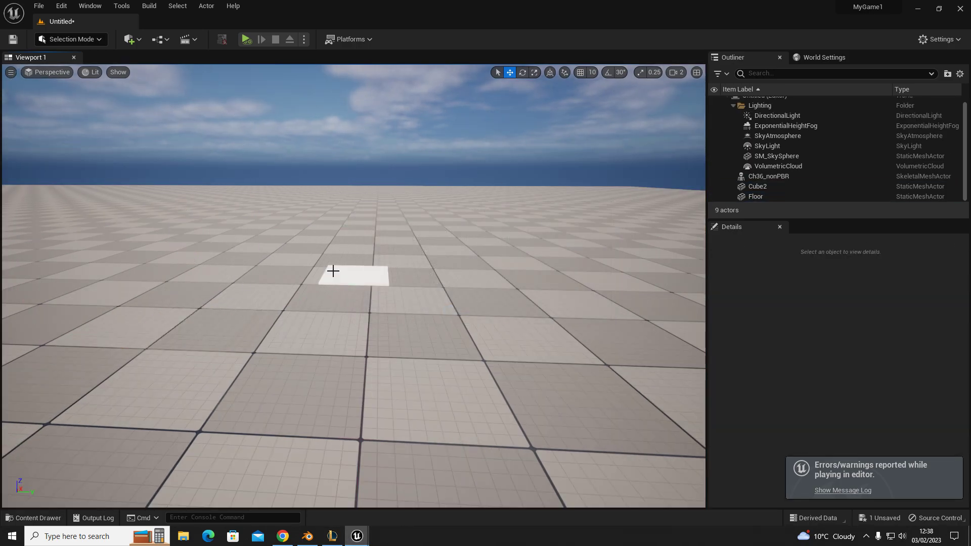
# Clear every node from the Level Blueprint's event graph, compile it, and return to the level
pyautogui.click(357, 536)
pyautogui.click(420, 501)
pyautogui.scroll(-2, 200, 287)
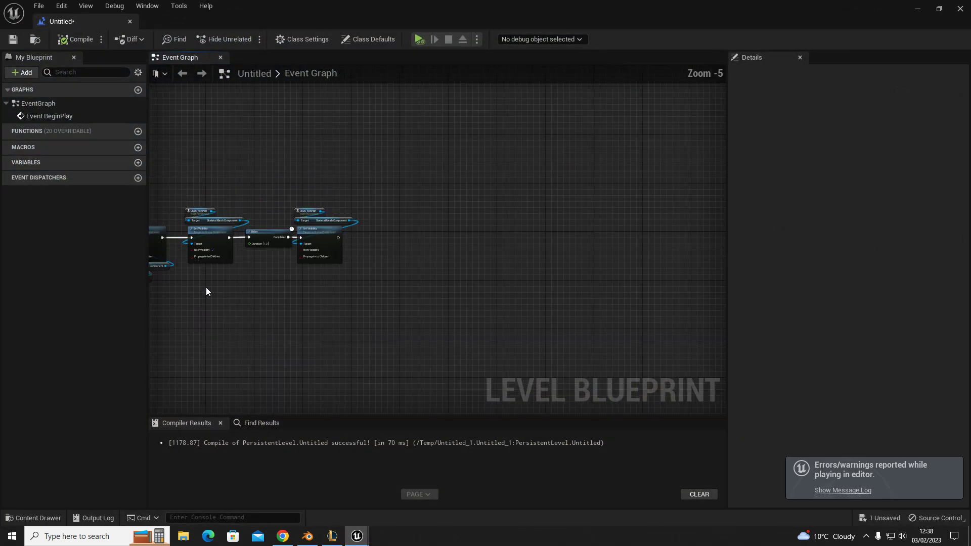
pyautogui.moveTo(177, 275); pyautogui.dragTo(504, 274, button='right')
pyautogui.moveTo(439, 288); pyautogui.dragTo(551, 276, button='right')
pyautogui.moveTo(235, 139); pyautogui.dragTo(673, 334)
pyautogui.moveTo(683, 334); pyautogui.dragTo(487, 307, button='right')
pyautogui.press('Delete')
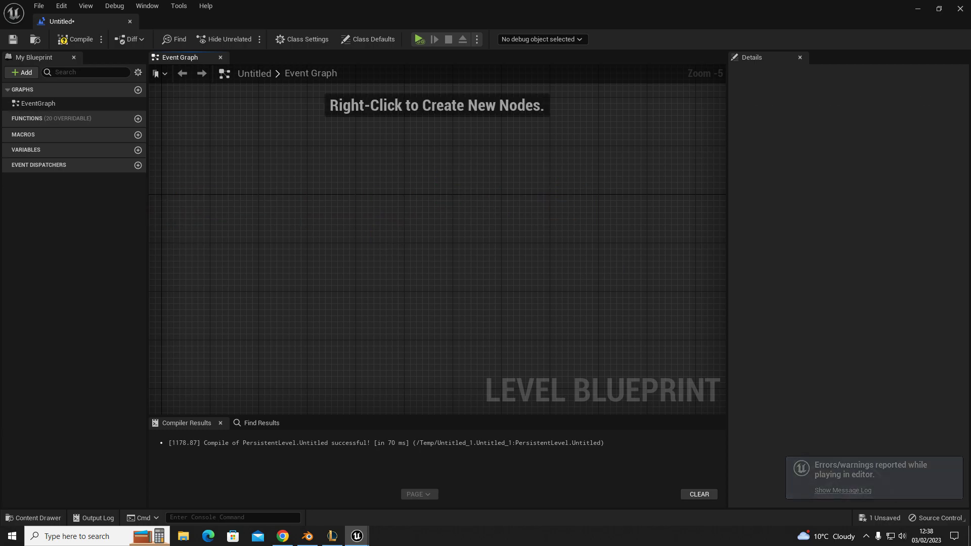
pyautogui.click(81, 40)
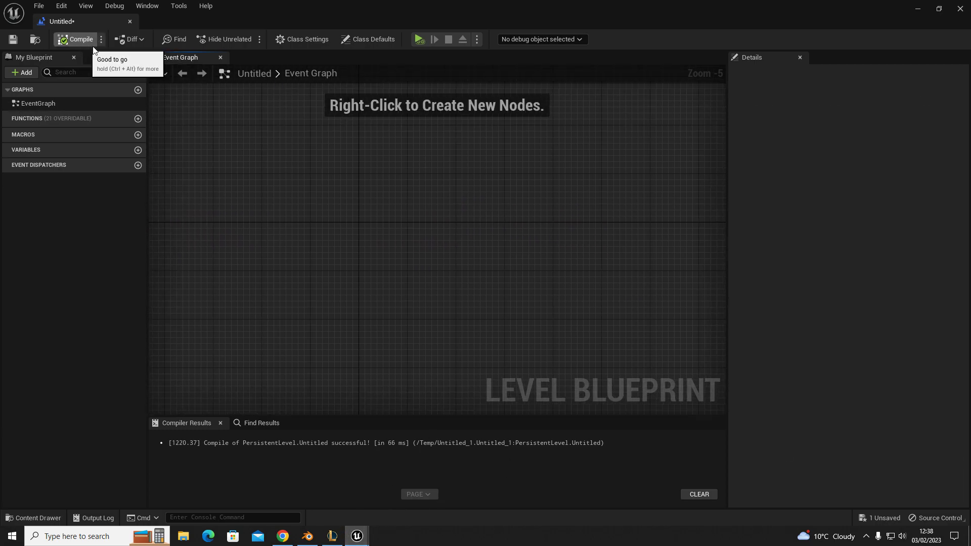
pyautogui.click(918, 11)
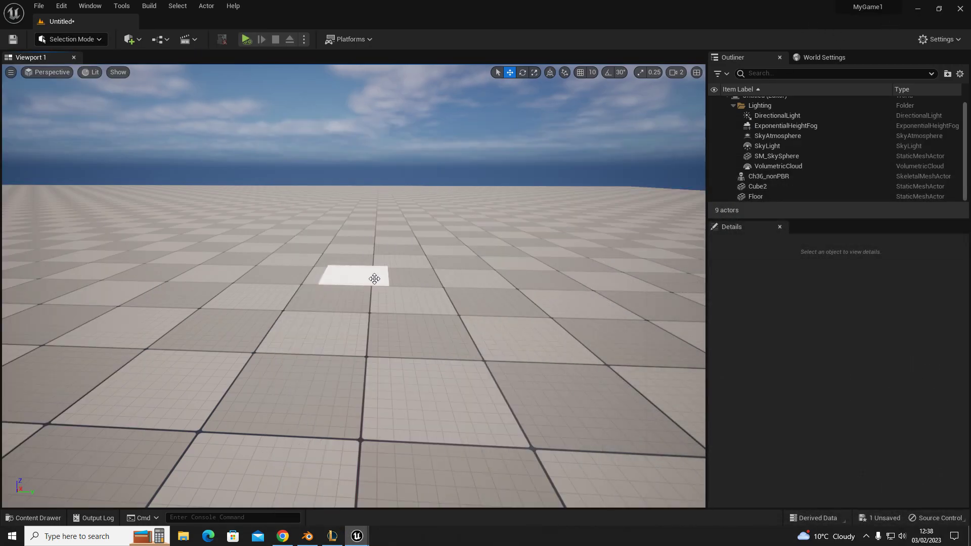
# Select the hidden mannequin Ch36_nonPBR and turn its Visible option back on
pyautogui.click(758, 186)
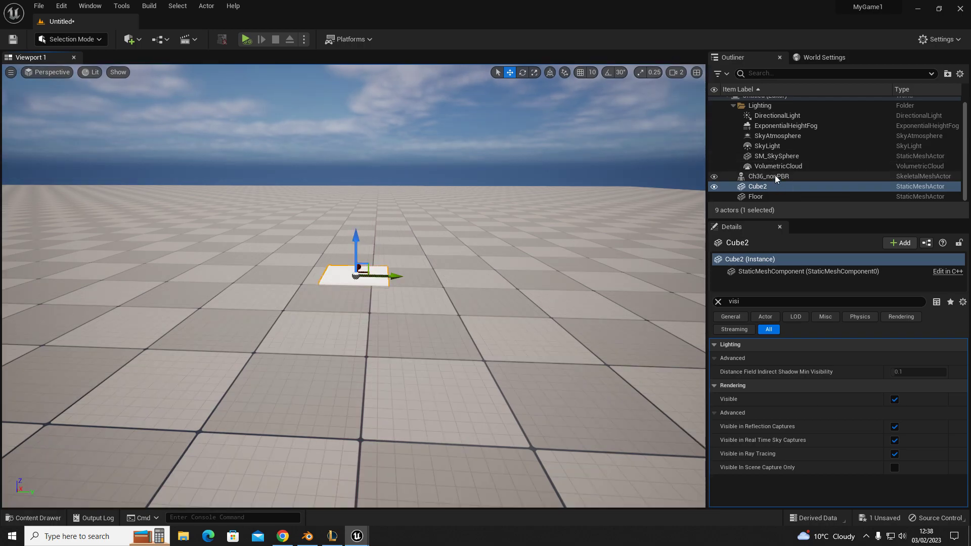
pyautogui.click(774, 176)
pyautogui.click(895, 399)
pyautogui.click(895, 400)
# Widen the flattened cube under the mannequin across its arm span, and undo the last scale change
pyautogui.moveTo(301, 338); pyautogui.dragTo(338, 332, button='right')
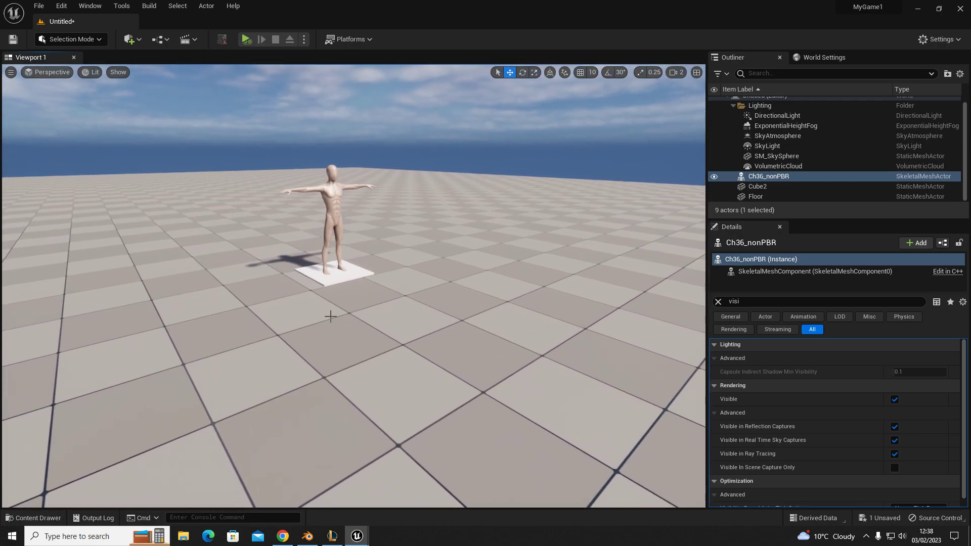
pyautogui.moveTo(327, 318); pyautogui.dragTo(373, 308, button='right')
pyautogui.press('g')
pyautogui.press('r')
pyautogui.hotkey('ctrl', 'z')
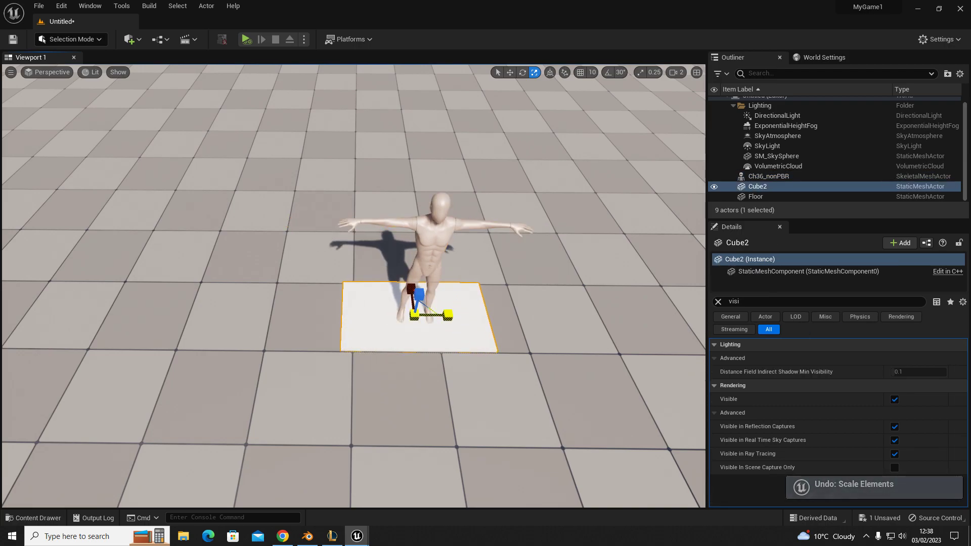
# Duplicate the widened cube three times along the X axis, forming a long platform in front of the mannequin
pyautogui.moveTo(376, 344); pyautogui.dragTo(511, 338, button='right')
pyautogui.press('w')
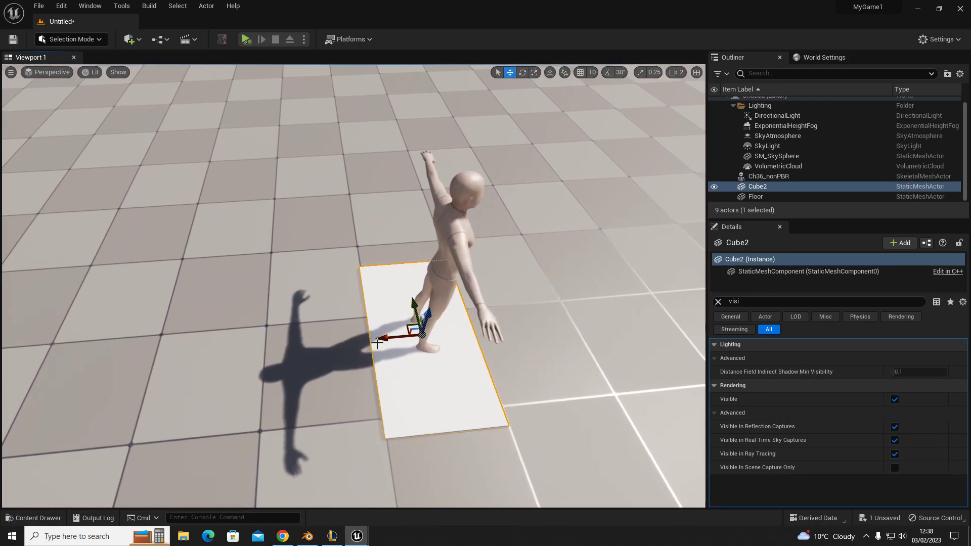
pyautogui.moveTo(387, 336); pyautogui.dragTo(519, 336)
pyautogui.moveTo(519, 337); pyautogui.dragTo(324, 285, button='right')
pyautogui.keyDown('alt'); pyautogui.moveTo(232, 273); pyautogui.dragTo(317, 305); pyautogui.keyUp('alt')
pyautogui.moveTo(295, 335); pyautogui.dragTo(255, 329, button='right')
pyautogui.moveTo(378, 335); pyautogui.dragTo(460, 358, button='right')
pyautogui.moveTo(376, 333); pyautogui.dragTo(355, 341, button='right')
# Find the Trigger Box by searching the placeable actors for "trigger" and place it on the platform's end piece in front of the mannequin
pyautogui.hotkey('ctrl', 'space')
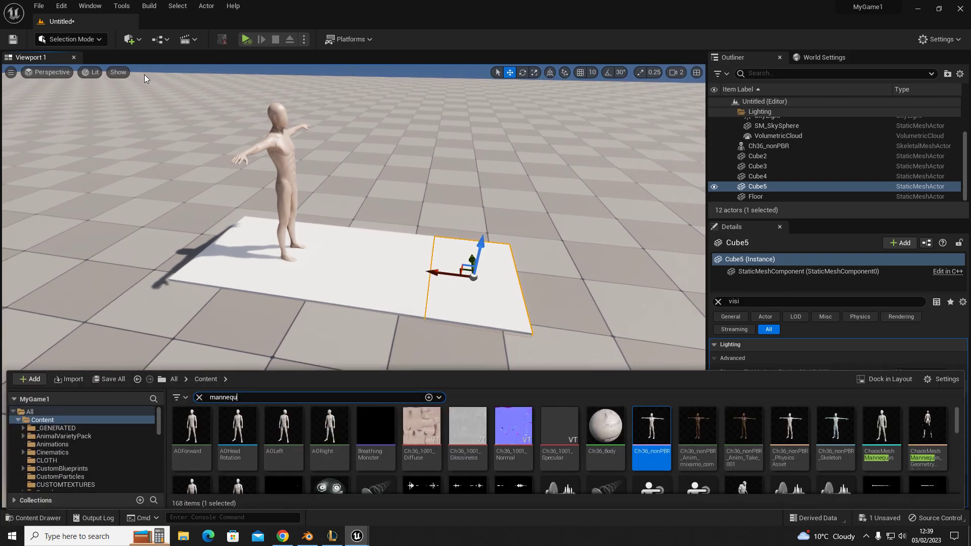
pyautogui.click(130, 39)
pyautogui.moveTo(157, 177)
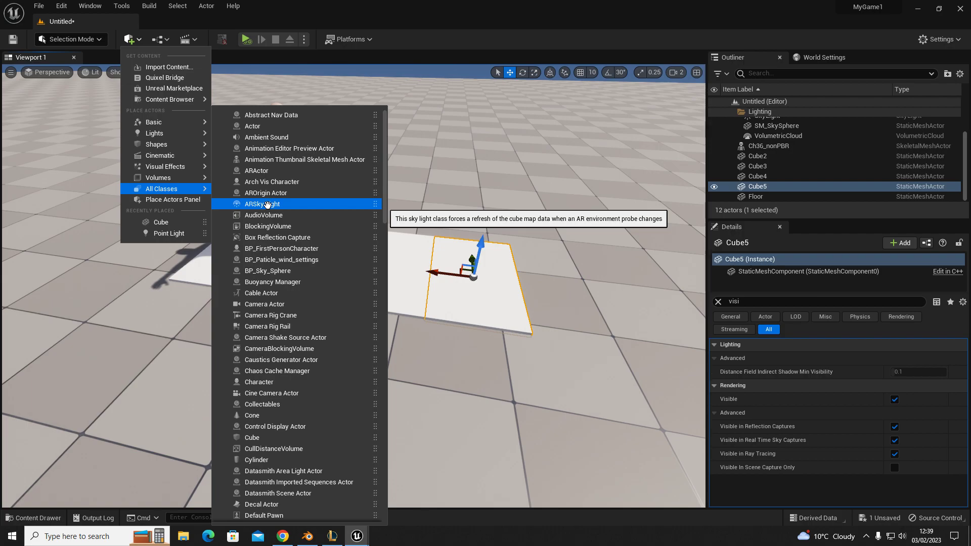
pyautogui.write('trigger')
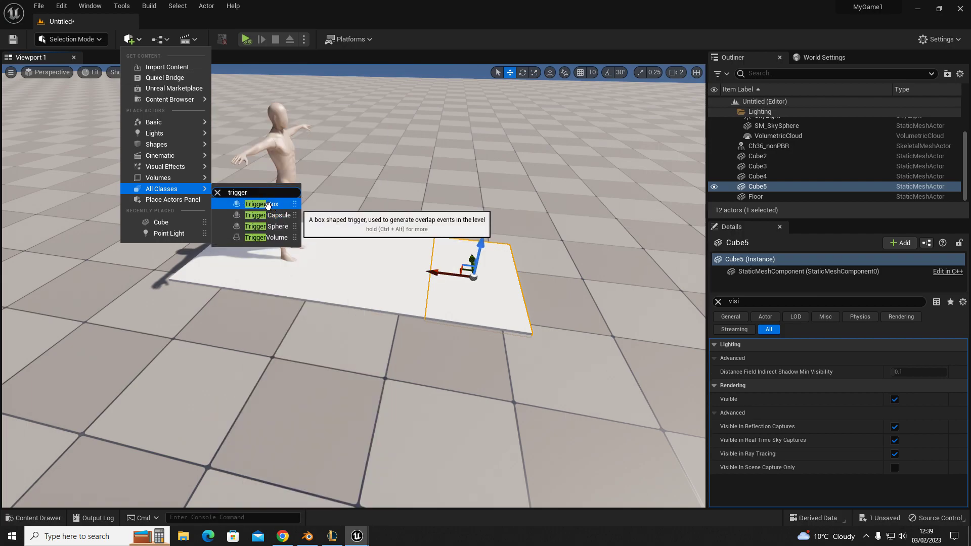
pyautogui.moveTo(269, 205); pyautogui.dragTo(466, 181)
# Raise the trigger box vertically over the platform's end and shift it slightly along the X axis
pyautogui.moveTo(463, 287); pyautogui.dragTo(470, 272)
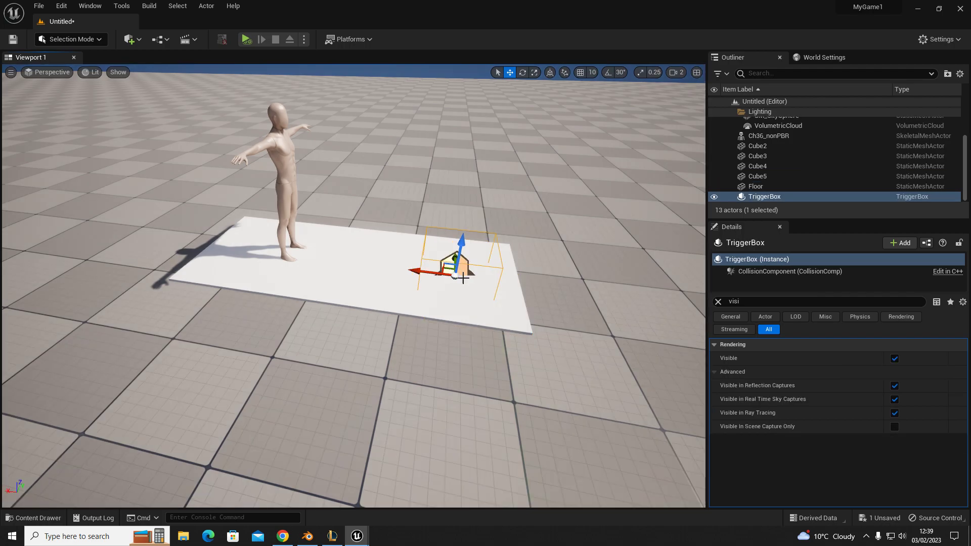
pyautogui.press('f')
pyautogui.moveTo(328, 256); pyautogui.dragTo(305, 205)
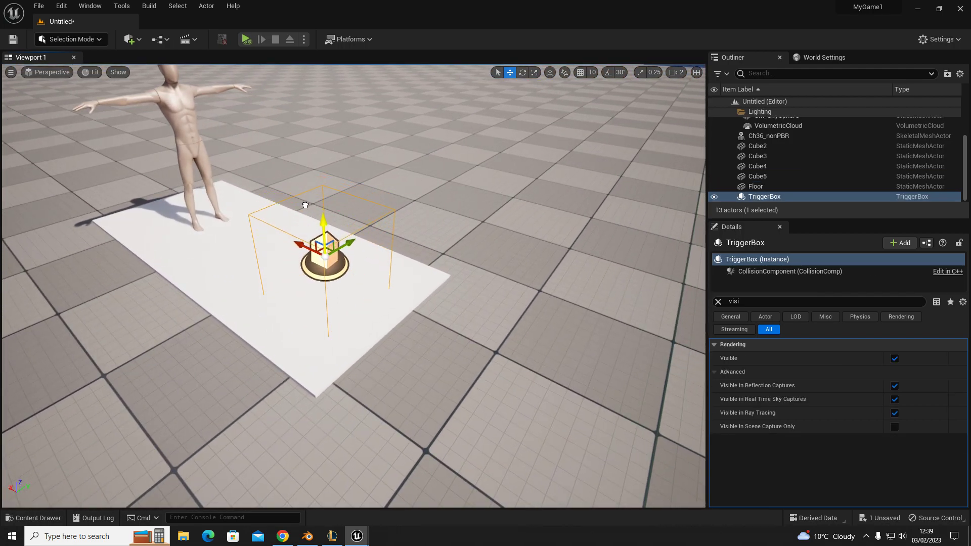
pyautogui.moveTo(301, 243)
pyautogui.mouseDown()
pyautogui.moveTo(322, 253)
pyautogui.moveTo(312, 248)
pyautogui.mouseUp()
# Search the project content for "table" and place BedsideTable_a on the floor just beyond the trigger box end of the platform
pyautogui.moveTo(332, 344); pyautogui.dragTo(424, 345, button='right')
pyautogui.moveTo(332, 343); pyautogui.dragTo(357, 349, button='right')
pyautogui.press('e')
pyautogui.hotkey('ctrl', 'space')
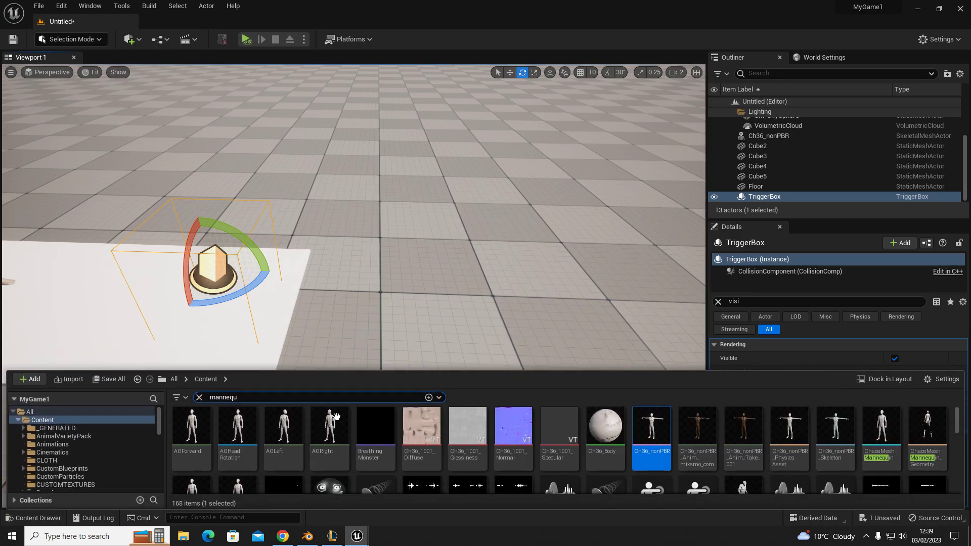
pyautogui.write('table')
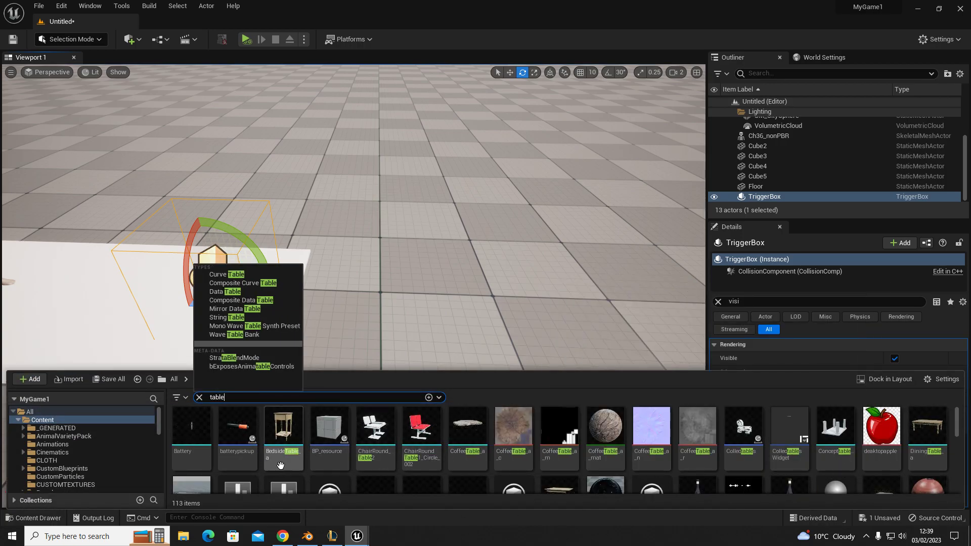
pyautogui.moveTo(281, 464); pyautogui.dragTo(338, 312)
pyautogui.press('a')
pyautogui.moveTo(338, 313); pyautogui.dragTo(346, 312, button='right')
# Search the project content for "phone" and clear the search
pyautogui.hotkey('ctrl', 'space')
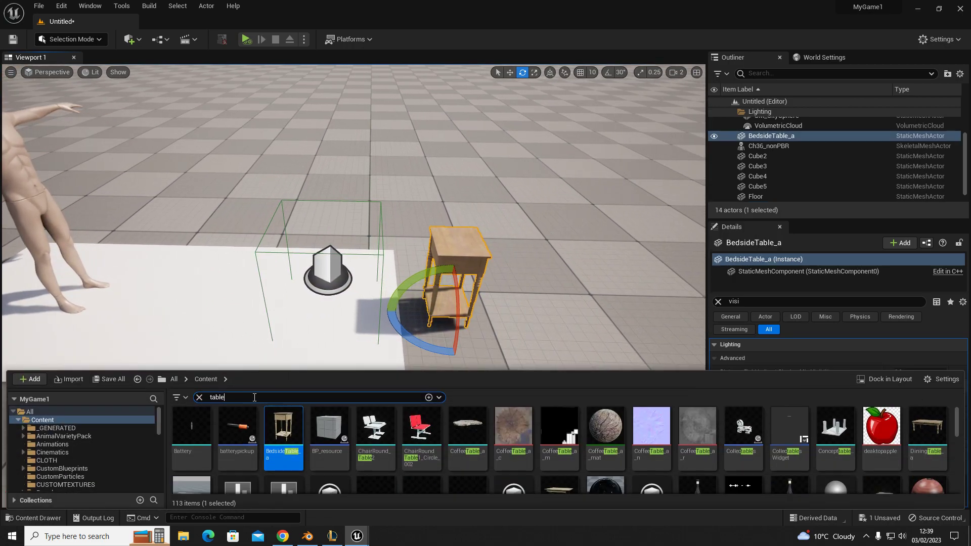
pyautogui.write('phone')
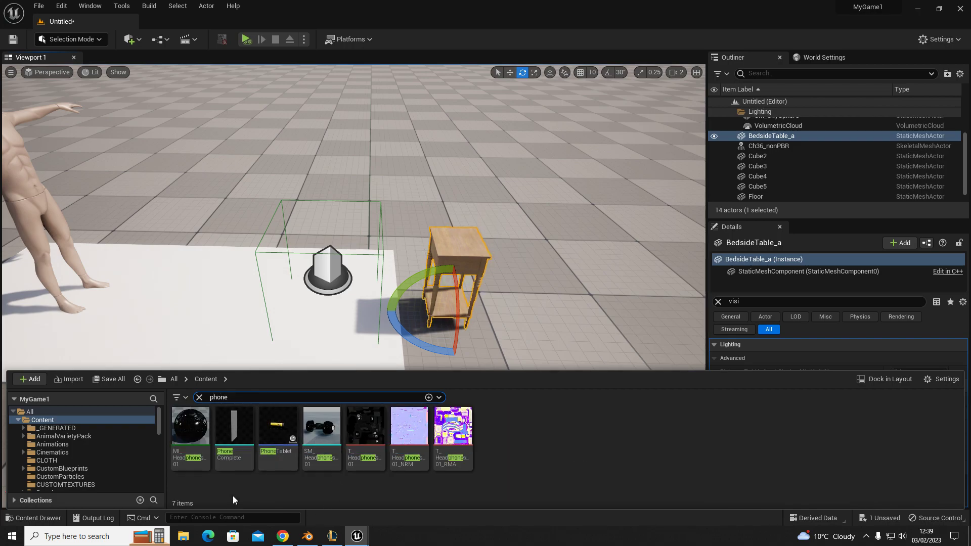
pyautogui.click(199, 398)
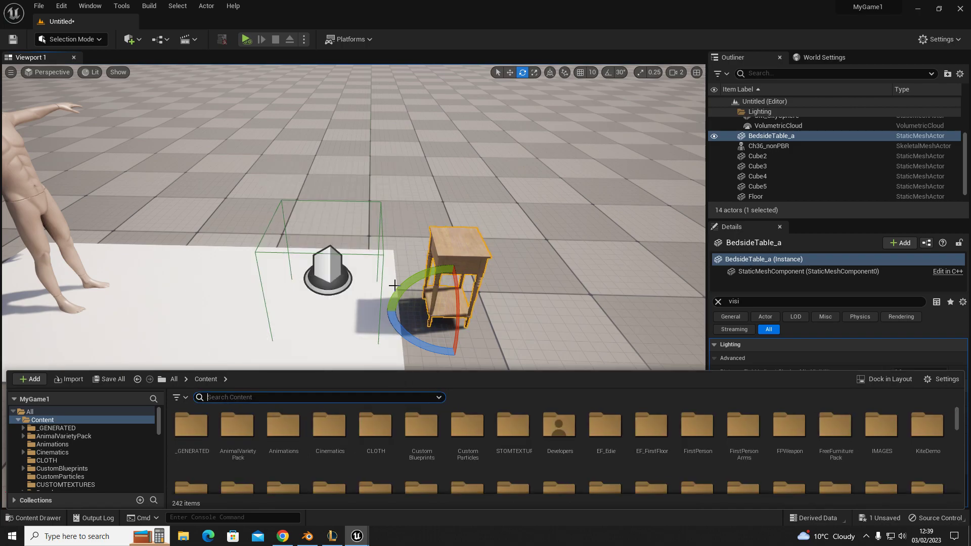
pyautogui.hotkey('ctrl', 'space')
pyautogui.hotkey('ctrl', 'space')
# Switch the viewport to Game View so that editor helpers such as the trigger box wireframe are hidden
pyautogui.moveTo(448, 323); pyautogui.dragTo(453, 277, button='right')
pyautogui.press('g')
pyautogui.press('g')
pyautogui.moveTo(338, 407); pyautogui.dragTo(392, 439)
pyautogui.moveTo(392, 438); pyautogui.dragTo(313, 354, button='right')
pyautogui.press('g')
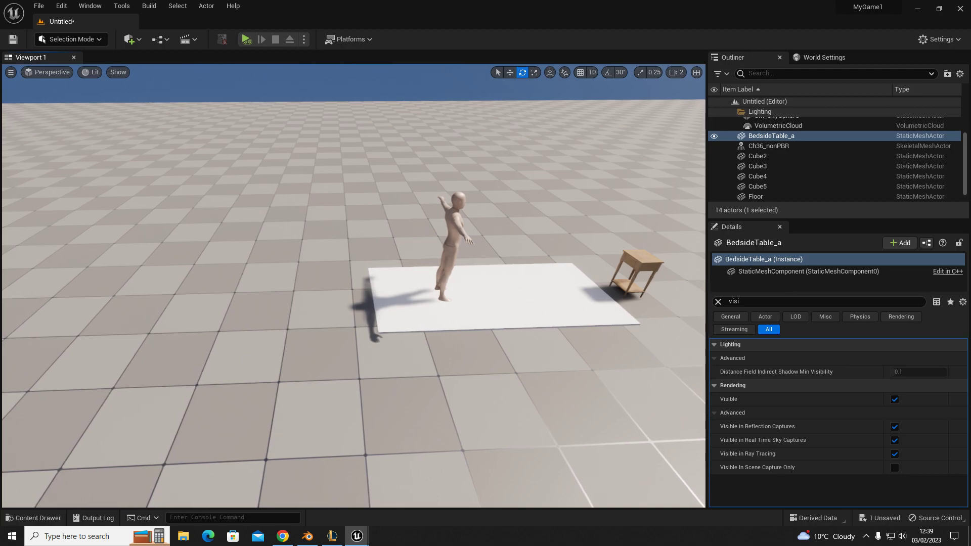
# Select the four platform cubes and duplicate the set twice along the X axis, extending the platform behind the mannequin
pyautogui.click(407, 308)
pyautogui.keyDown('shift'); pyautogui.click(495, 309); pyautogui.keyUp('shift')
pyautogui.keyDown('shift'); pyautogui.click(565, 306); pyautogui.keyUp('shift')
pyautogui.press('w')
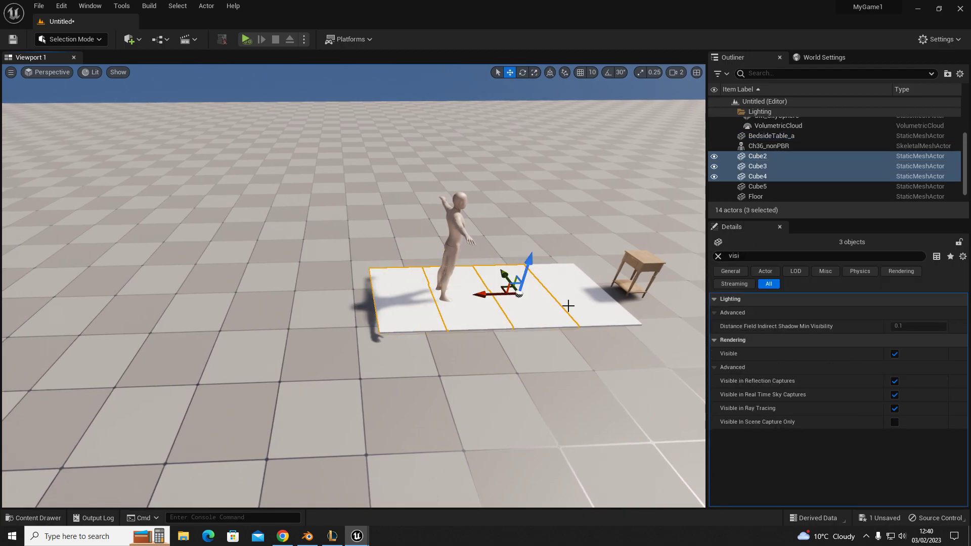
pyautogui.keyDown('shift'); pyautogui.click(584, 306); pyautogui.keyUp('shift')
pyautogui.keyDown('alt'); pyautogui.moveTo(553, 299); pyautogui.dragTo(322, 326); pyautogui.keyUp('alt')
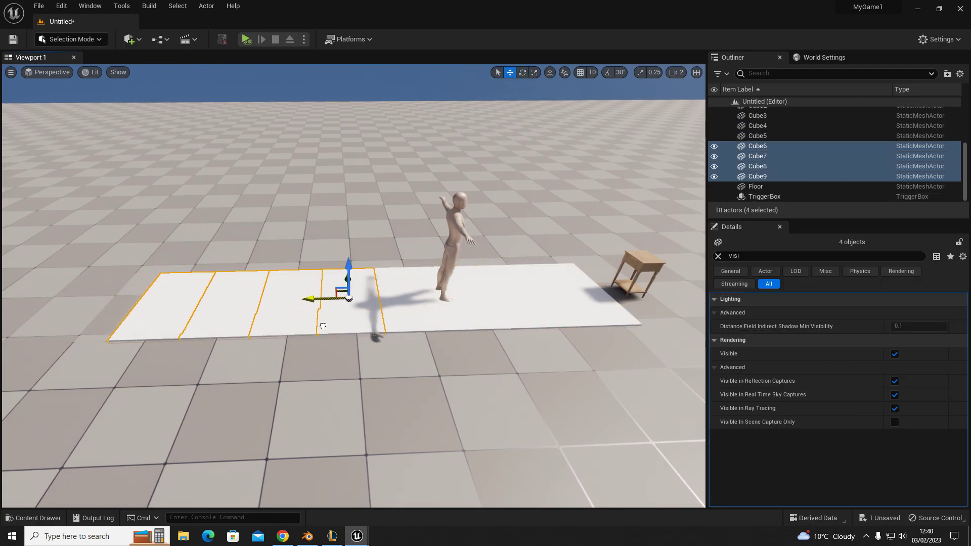
pyautogui.moveTo(322, 326); pyautogui.dragTo(260, 326, button='right')
pyautogui.keyDown('alt'); pyautogui.moveTo(430, 298); pyautogui.dragTo(137, 334); pyautogui.keyUp('alt')
# Inspect the extended platform and the mannequin on it from several angles
pyautogui.moveTo(196, 334); pyautogui.dragTo(347, 268, button='right')
pyautogui.press('w')
pyautogui.moveTo(353, 286); pyautogui.dragTo(162, 415, button='right')
pyautogui.press('d')
pyautogui.moveTo(346, 352); pyautogui.dragTo(364, 318, button='right')
pyautogui.moveTo(526, 240); pyautogui.dragTo(395, 213, button='right')
pyautogui.press('d')
pyautogui.moveTo(548, 290); pyautogui.dragTo(415, 319, button='right')
pyautogui.press('d')
pyautogui.moveTo(489, 354); pyautogui.dragTo(602, 323, button='right')
pyautogui.press('a')
pyautogui.moveTo(299, 336); pyautogui.dragTo(263, 298, button='right')
pyautogui.press('a')
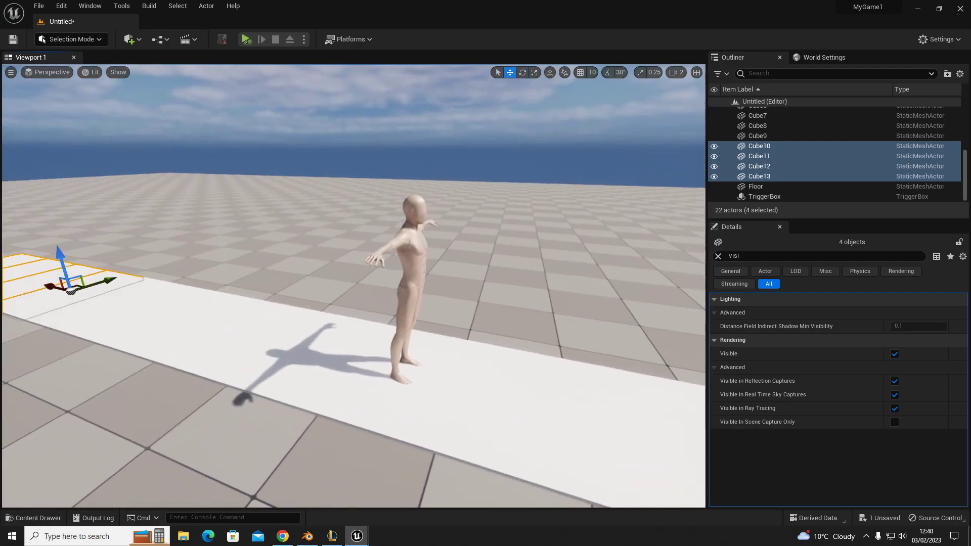
# Select the mannequin Ch36_nonPBR, browse its full details, filter them by "visi" and turn off its Visible option
pyautogui.click(444, 240)
pyautogui.press('d')
pyautogui.moveTo(404, 323); pyautogui.dragTo(396, 362, button='right')
pyautogui.press('s')
pyautogui.press('g')
pyautogui.press('g')
pyautogui.hotkey('ctrl', 'space')
pyautogui.hotkey('ctrl', 'space')
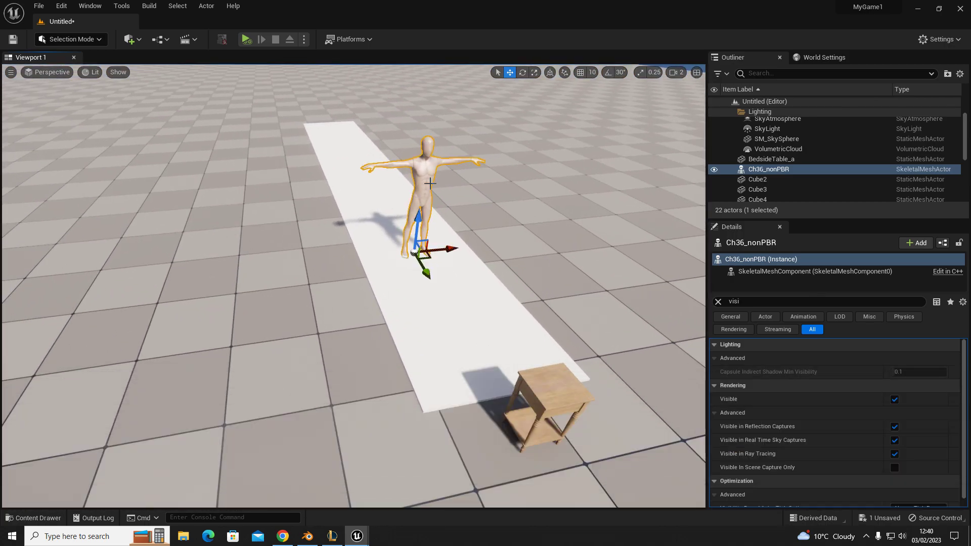
pyautogui.click(718, 301)
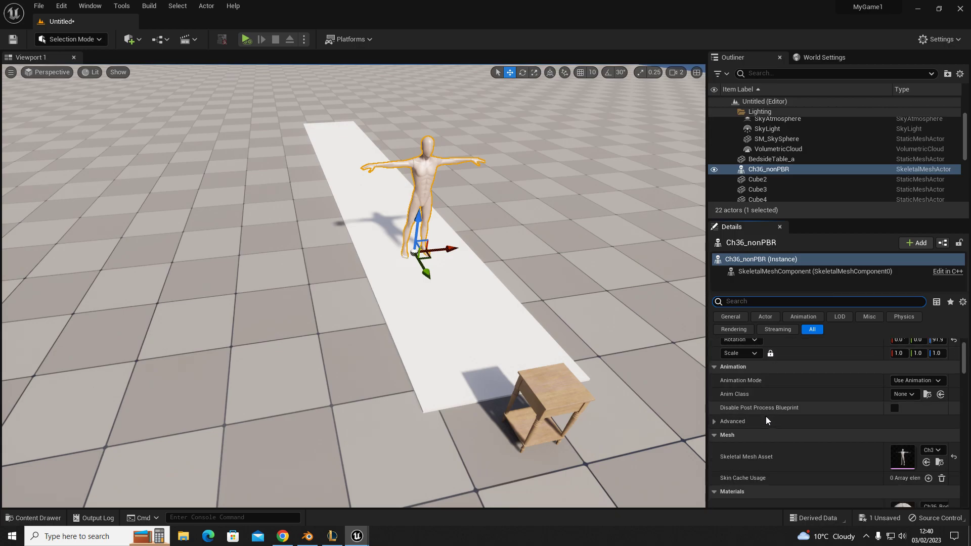
pyautogui.scroll(-10, 793, 444)
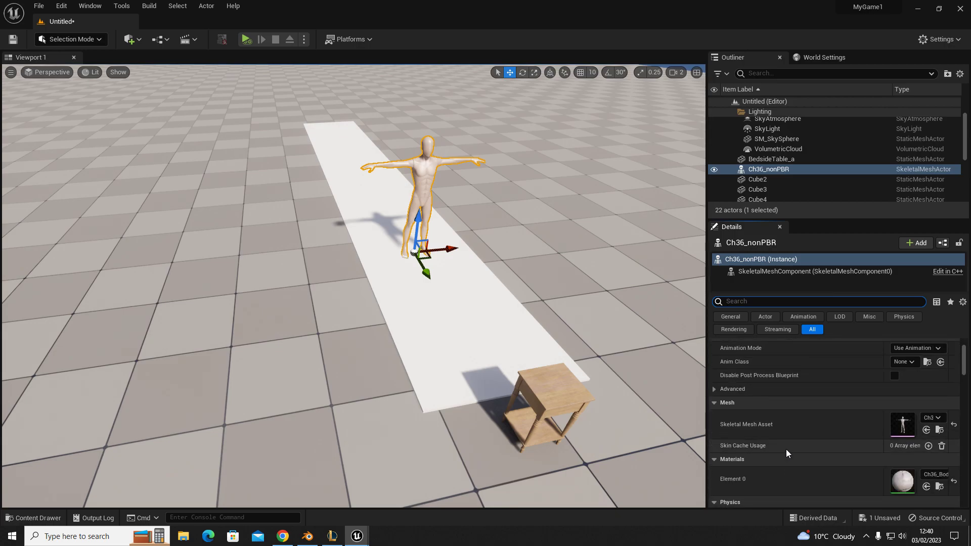
pyautogui.scroll(-5, 783, 454)
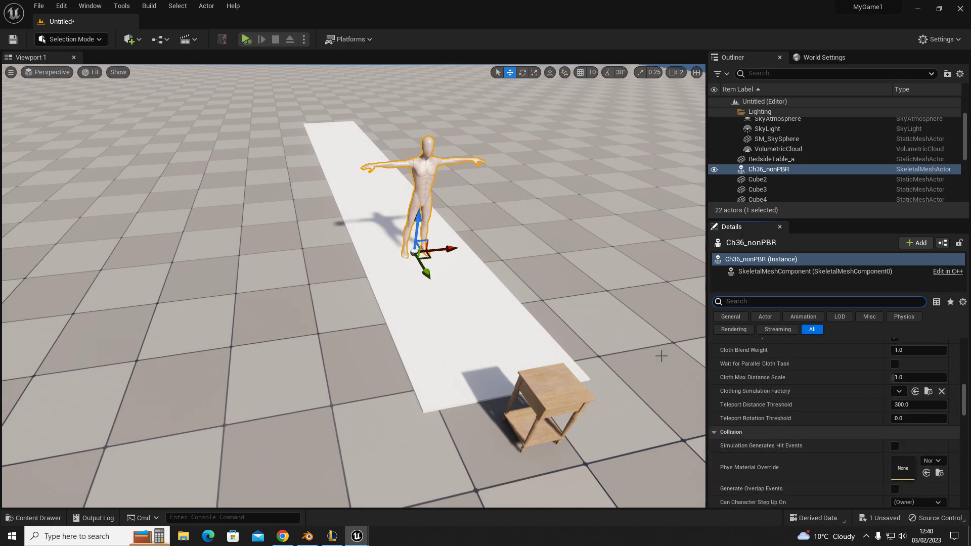
pyautogui.scroll(5, 762, 393)
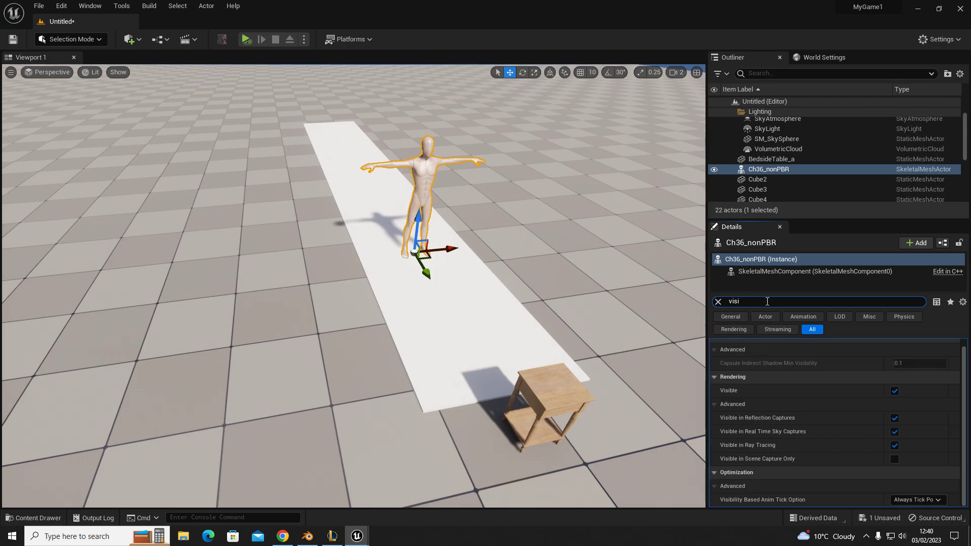
pyautogui.click(893, 390)
# Start a play test from the floor at the platform's far end, opposite the bedside table
pyautogui.moveTo(353, 285); pyautogui.dragTo(180, 362, button='right')
pyautogui.rightClick(181, 362)
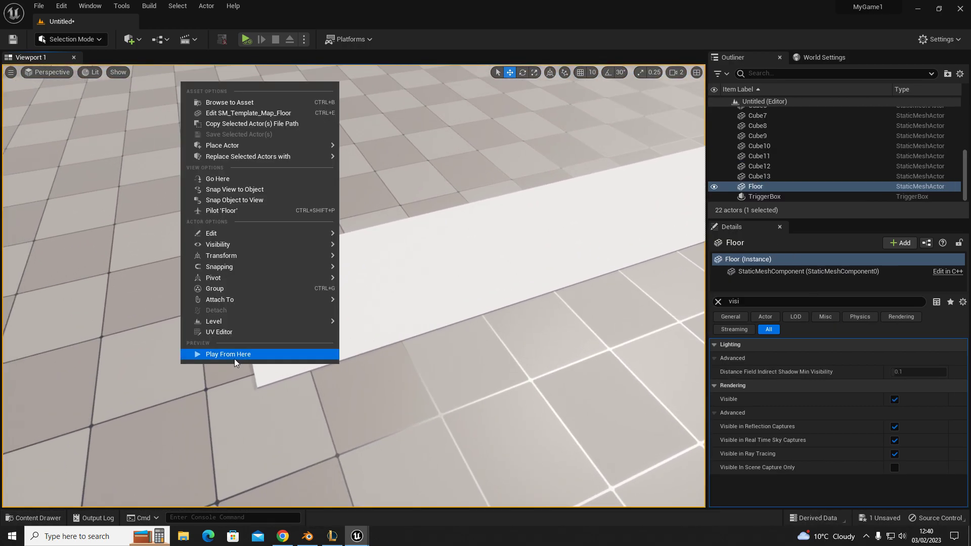
pyautogui.click(234, 357)
pyautogui.click(283, 344)
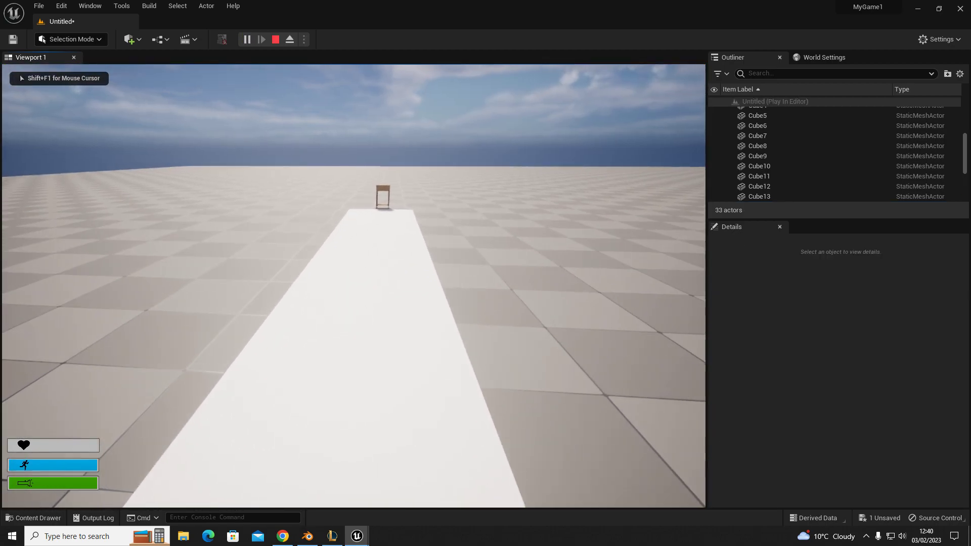
# Walk the player along the white path towards the table, end the play test and close the message log
pyautogui.press('w')
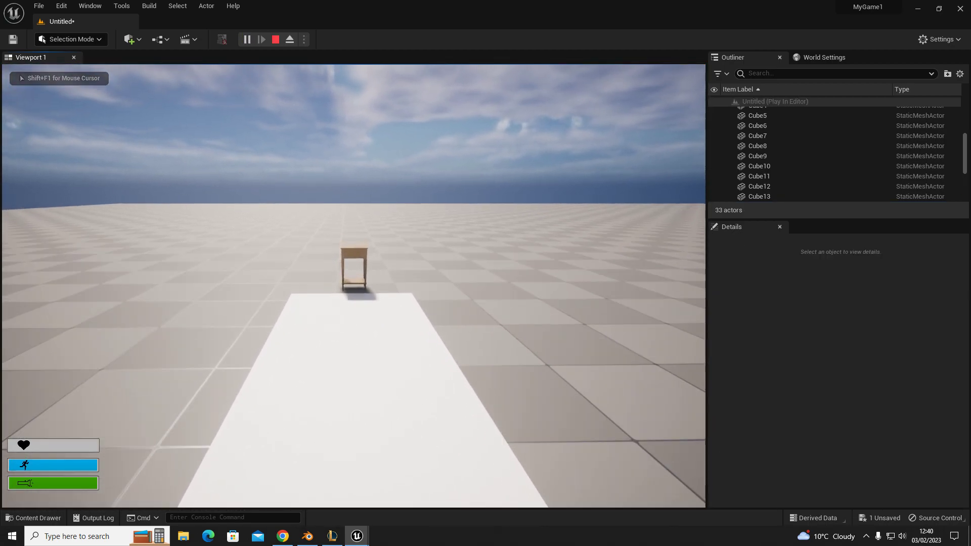
pyautogui.press('w')
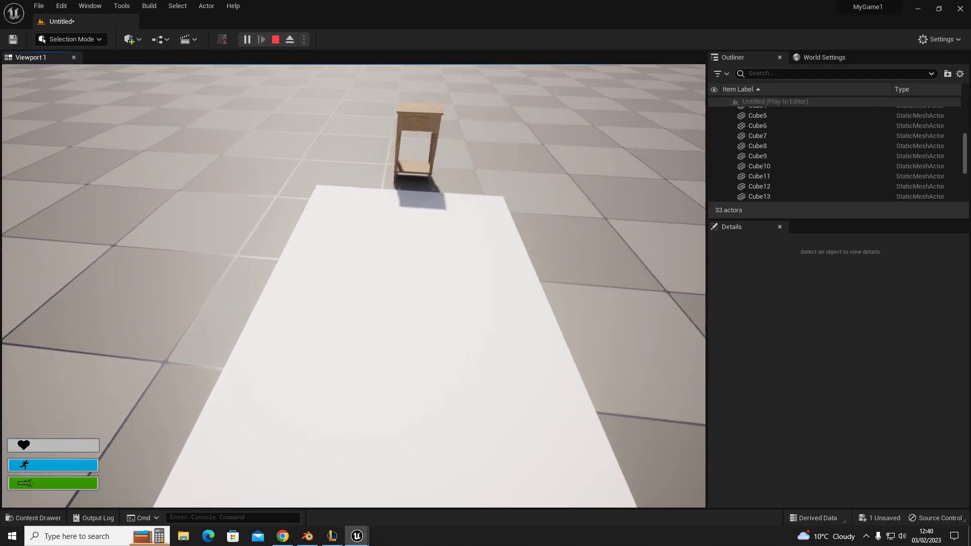
pyautogui.hotkey('shift', 's')
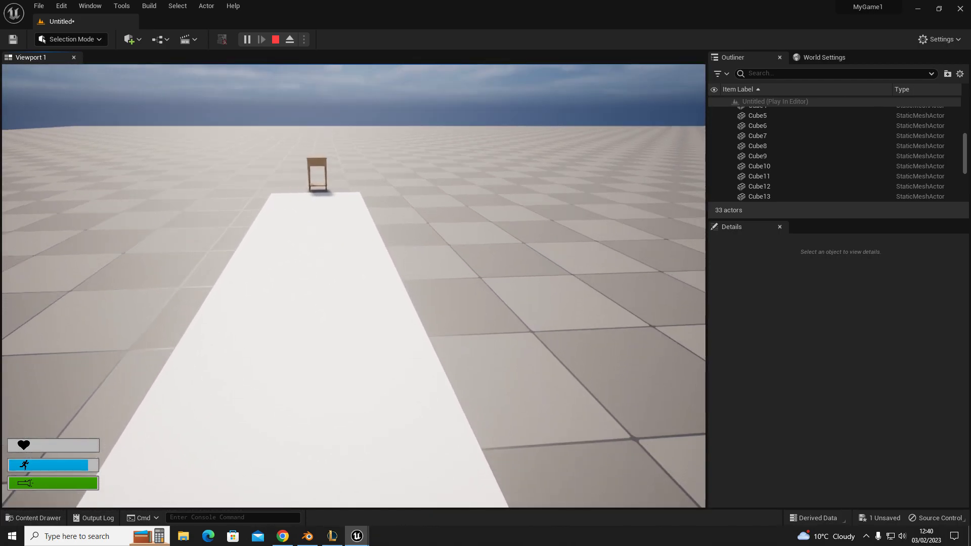
pyautogui.press('Escape')
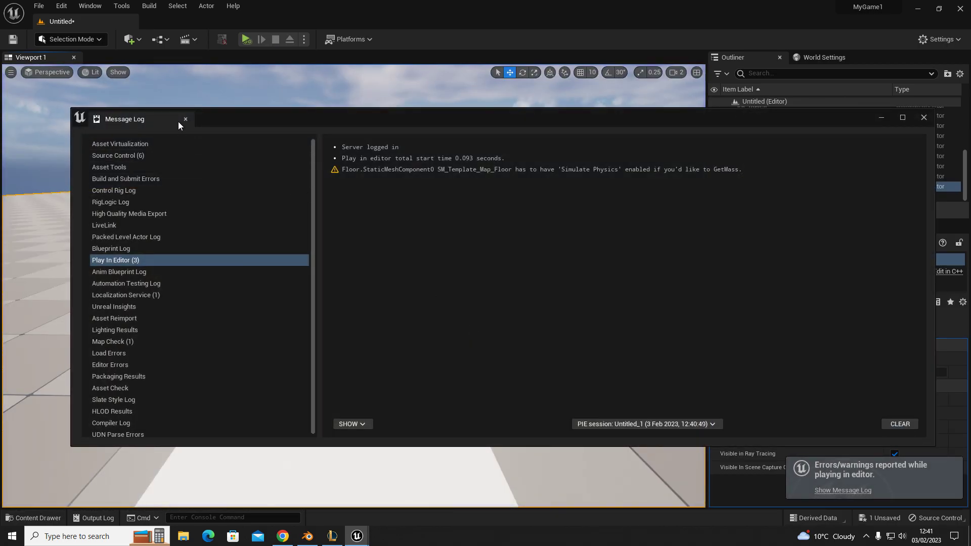
pyautogui.click(185, 120)
# Select the Ch36_nonPBR character and make it visible on the white path
pyautogui.moveTo(359, 314); pyautogui.dragTo(114, 308, button='right')
pyautogui.press('d')
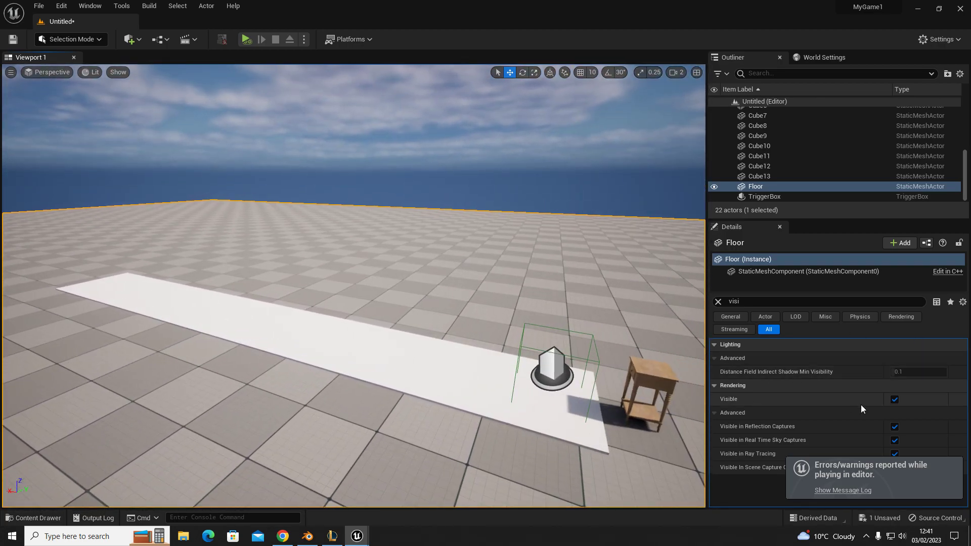
pyautogui.moveTo(481, 357); pyautogui.dragTo(526, 365, button='right')
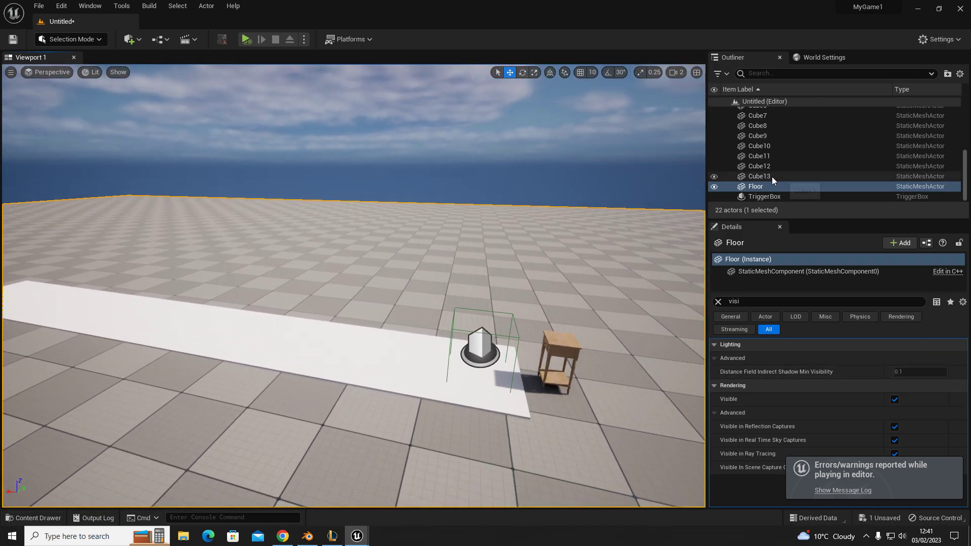
pyautogui.scroll(3, 771, 177)
pyautogui.click(770, 163)
pyautogui.click(894, 400)
pyautogui.click(895, 401)
pyautogui.moveTo(435, 387); pyautogui.dragTo(358, 325, button='right')
pyautogui.press('g')
pyautogui.press('g')
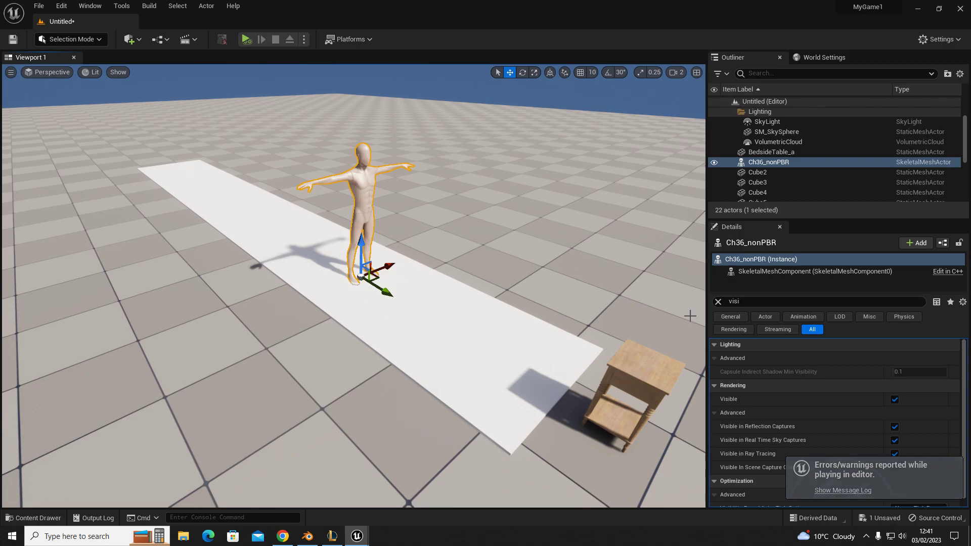
# Clear the property filter and set the Ch36_nonPBR character's collision preset to NoCollision
pyautogui.click(718, 302)
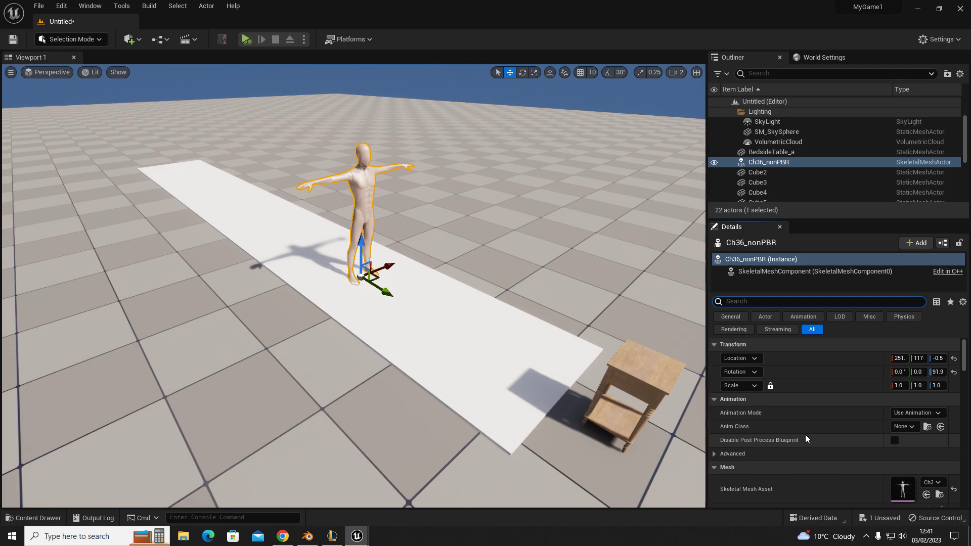
pyautogui.scroll(-3, 805, 435)
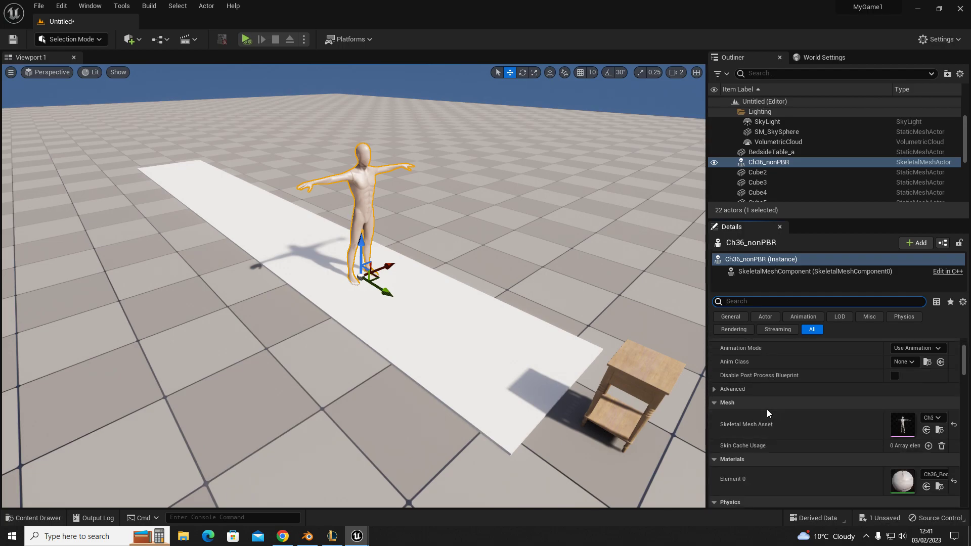
pyautogui.scroll(-6, 765, 410)
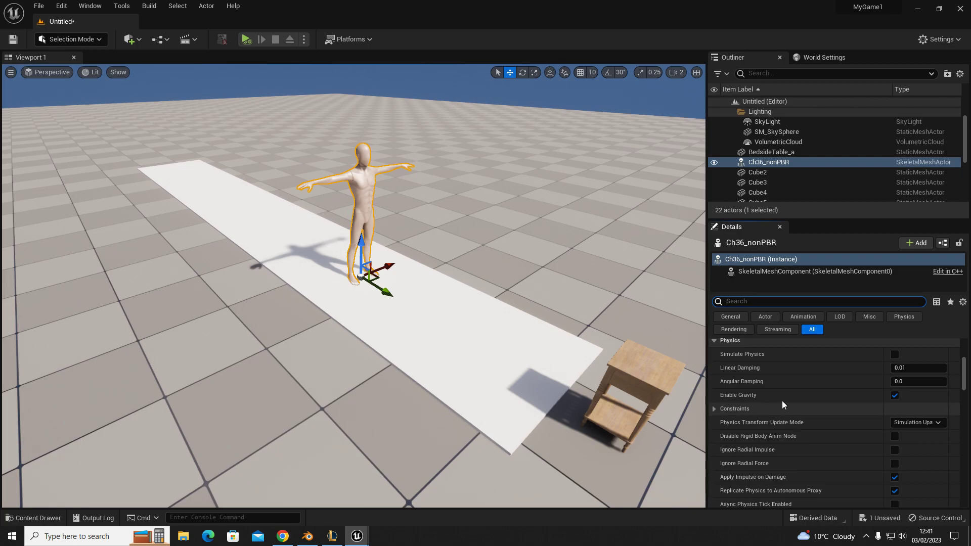
pyautogui.scroll(-1, 769, 408)
pyautogui.scroll(-8, 768, 407)
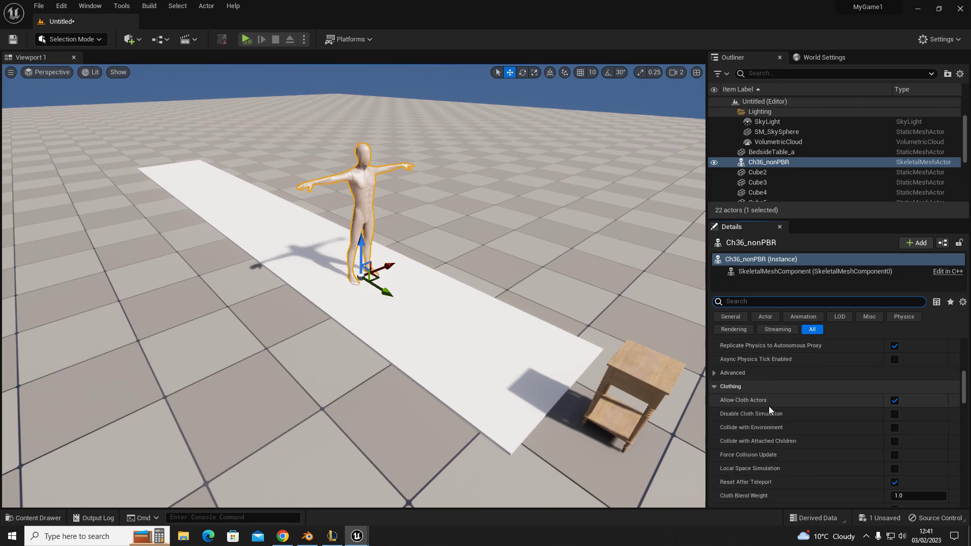
pyautogui.scroll(4, 769, 410)
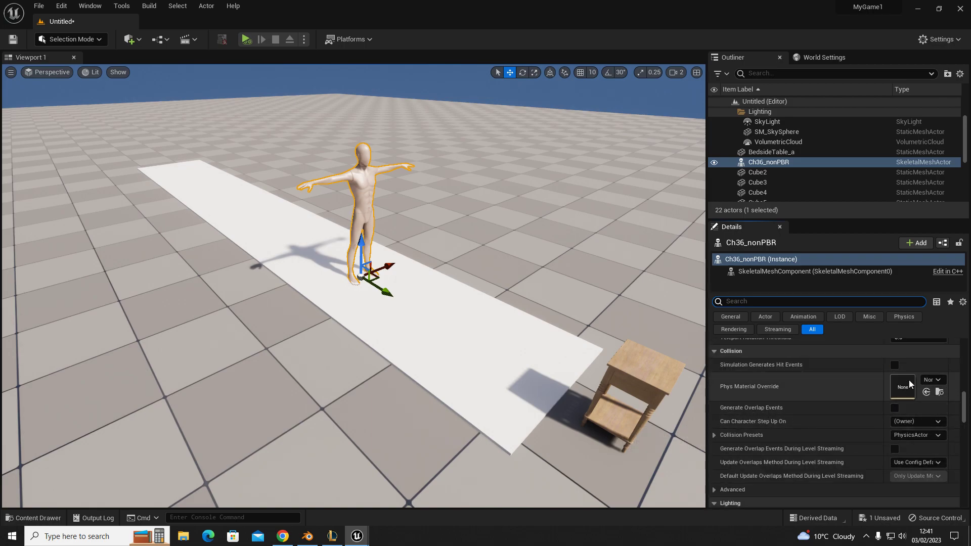
pyautogui.click(924, 436)
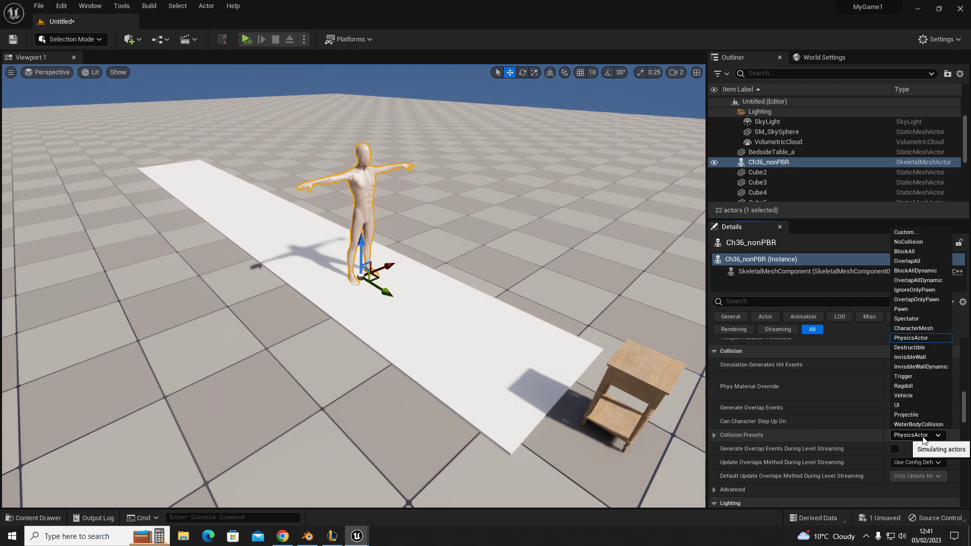
pyautogui.click(920, 243)
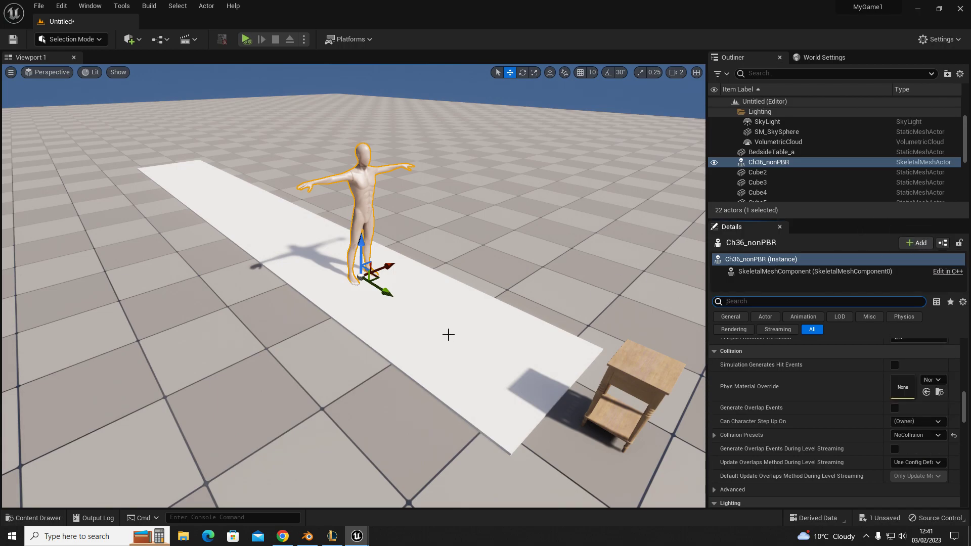
# Filter the character's properties for "visi" and turn off its Visible option
pyautogui.scroll(-5, 812, 424)
pyautogui.scroll(5, 810, 420)
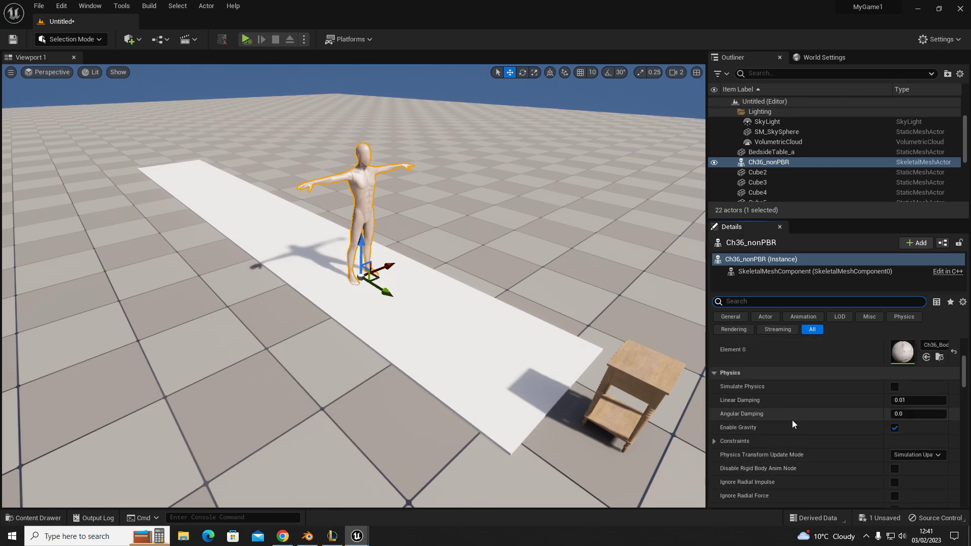
pyautogui.scroll(5, 789, 419)
pyautogui.click(753, 301)
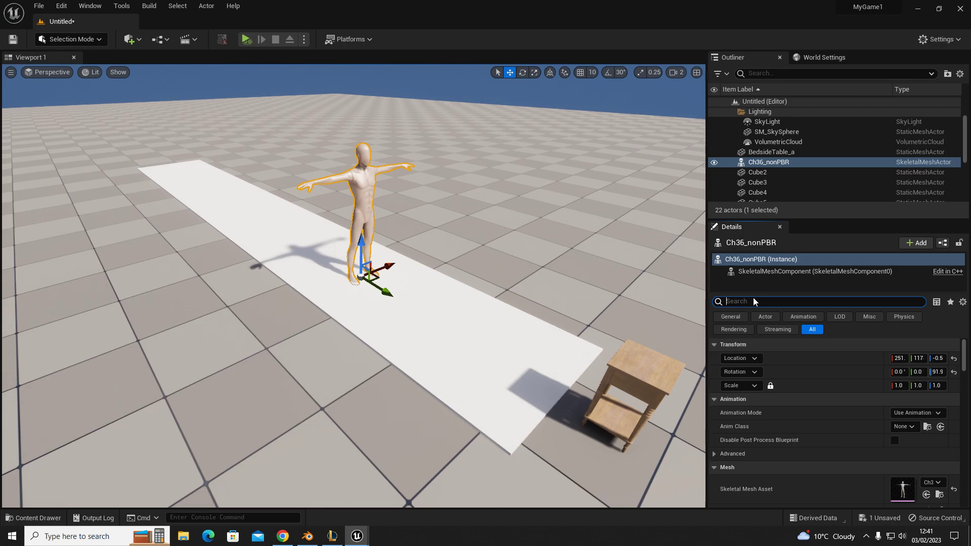
pyautogui.write('visi')
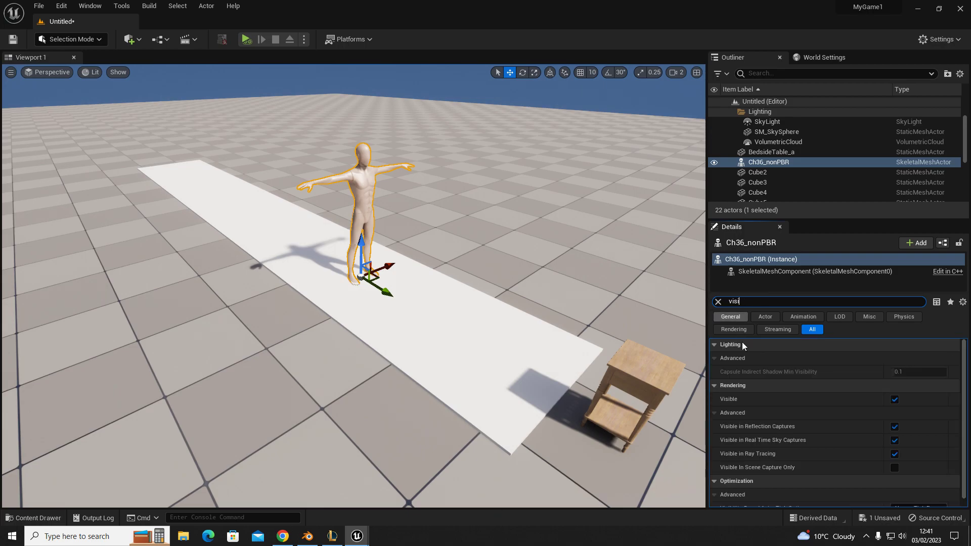
pyautogui.click(898, 399)
# Select the TriggerBox beside the bedside table and switch to the Level Blueprint
pyautogui.moveTo(243, 307); pyautogui.dragTo(280, 295, button='right')
pyautogui.press('g')
pyautogui.press('a')
pyautogui.press('a')
pyautogui.press('a')
pyautogui.press('d')
pyautogui.click(524, 201)
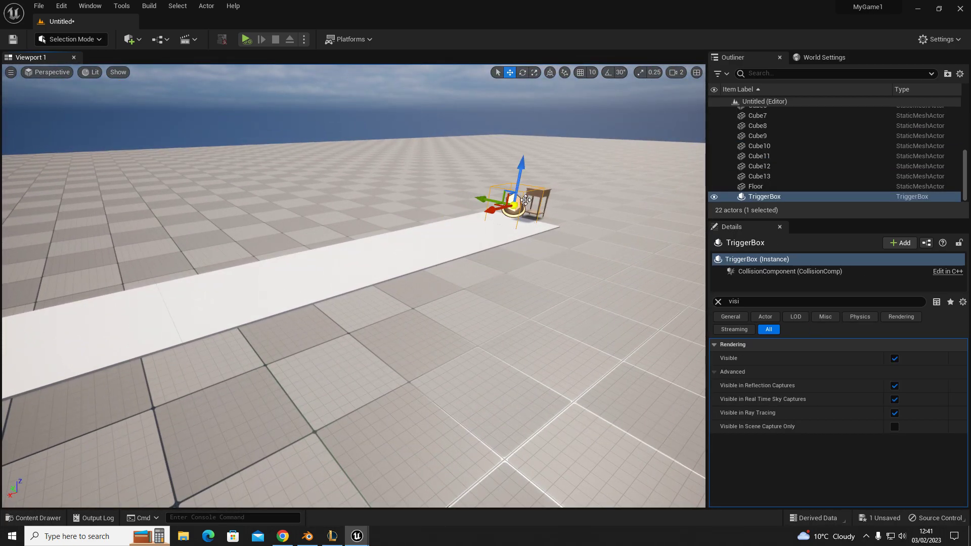
pyautogui.click(406, 499)
pyautogui.rightClick(294, 244)
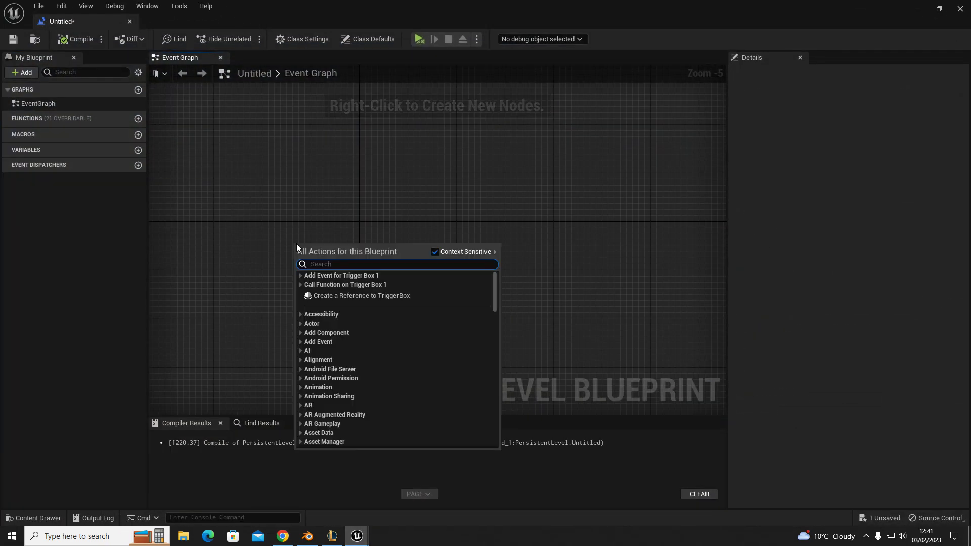
pyautogui.click(329, 296)
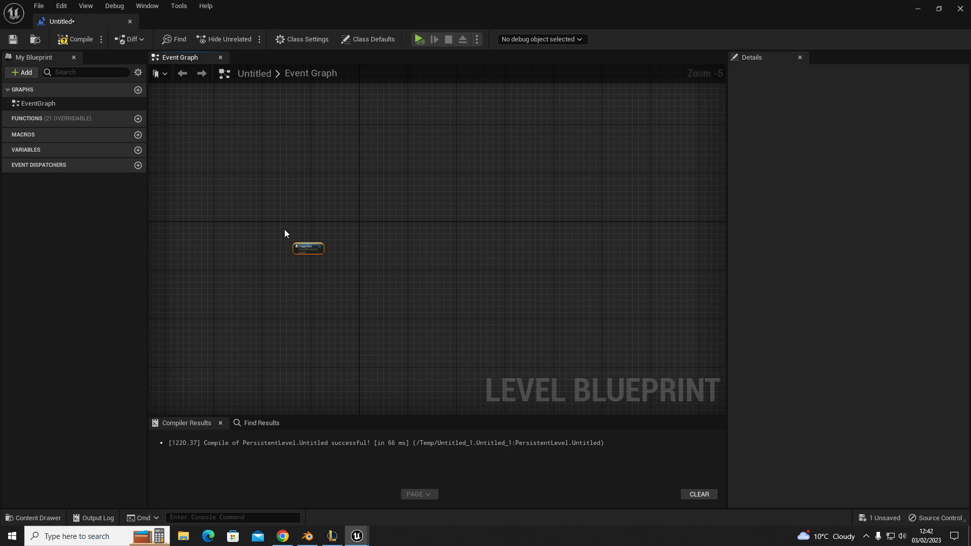
pyautogui.click(308, 248)
pyautogui.press('Delete')
# Add an On Actor Begin Overlap event for the TriggerBox and move the node up and to the left in the graph
pyautogui.rightClick(307, 251)
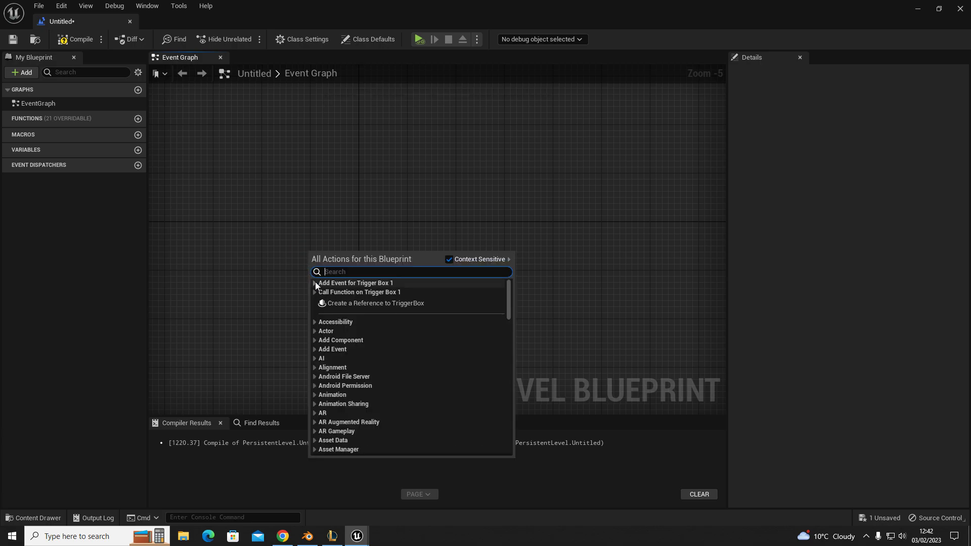
pyautogui.click(323, 292)
pyautogui.click(335, 302)
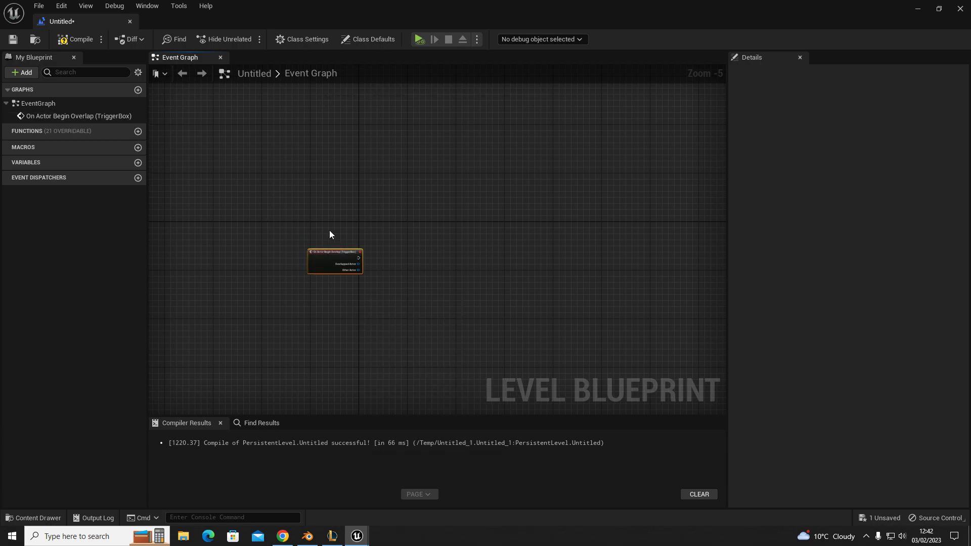
pyautogui.moveTo(379, 304); pyautogui.dragTo(353, 290, button='right')
pyautogui.moveTo(299, 252); pyautogui.dragTo(269, 209)
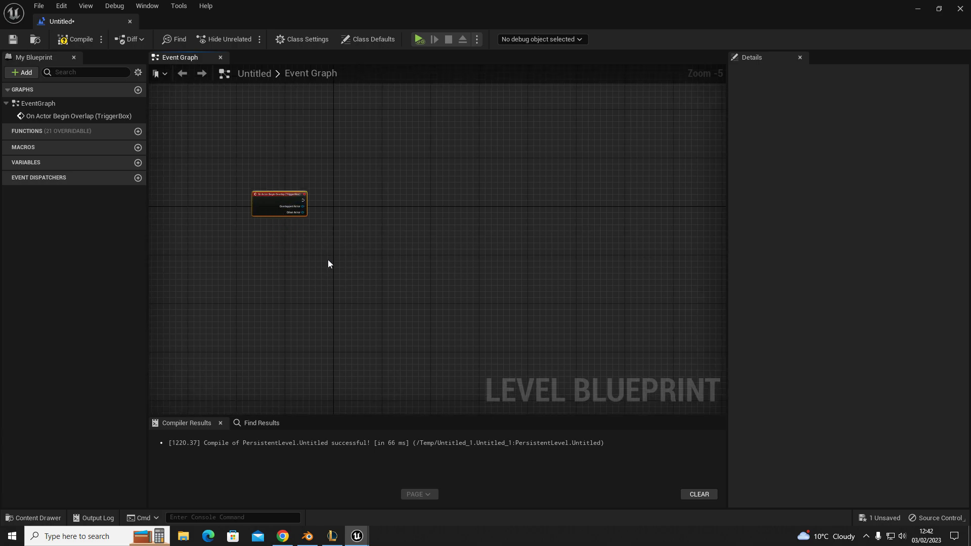
pyautogui.scroll(3, 272, 187)
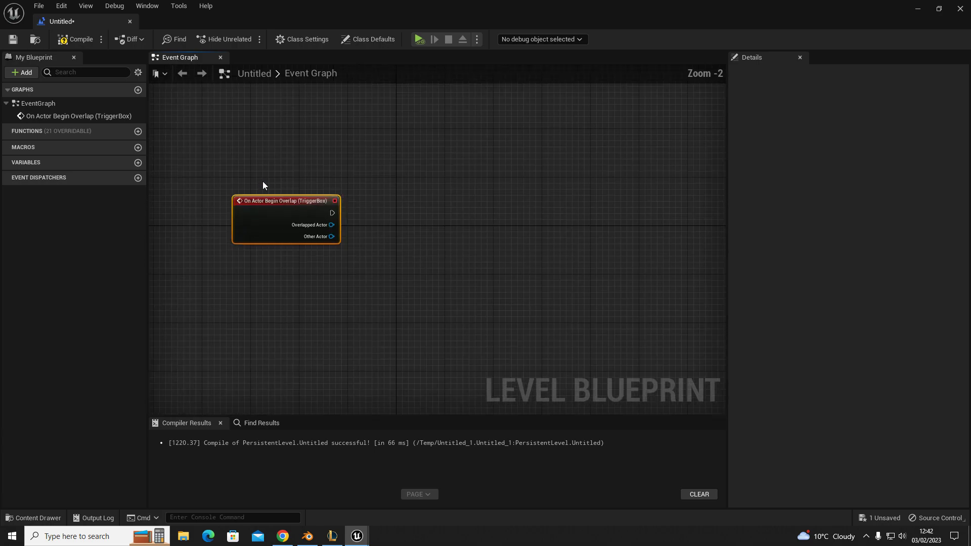
# Add a Cast To BP_FirstPersonCharacter node from the overlap event, place it alongside and connect Other Actor to its Object input
pyautogui.moveTo(443, 213); pyautogui.dragTo(443, 214)
pyautogui.write('cast to first person')
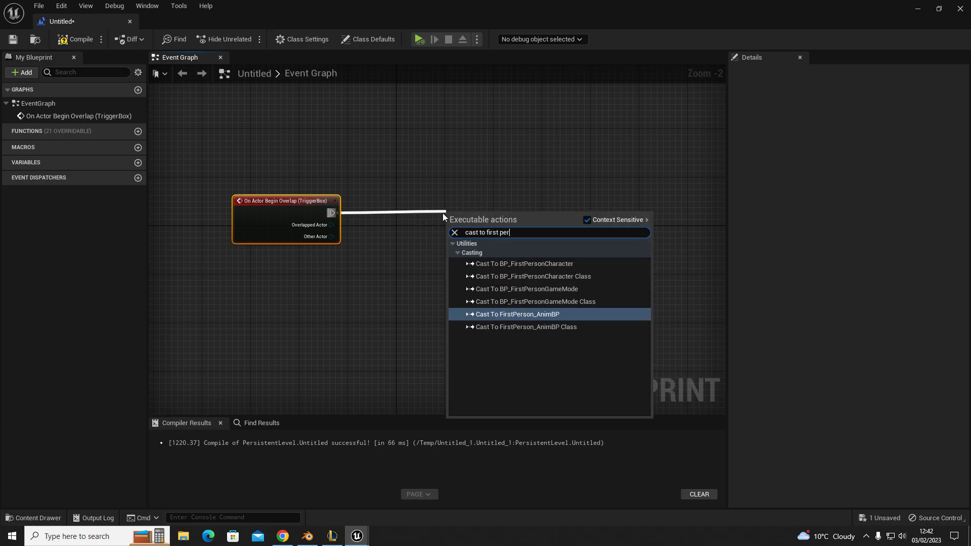
pyautogui.click(564, 265)
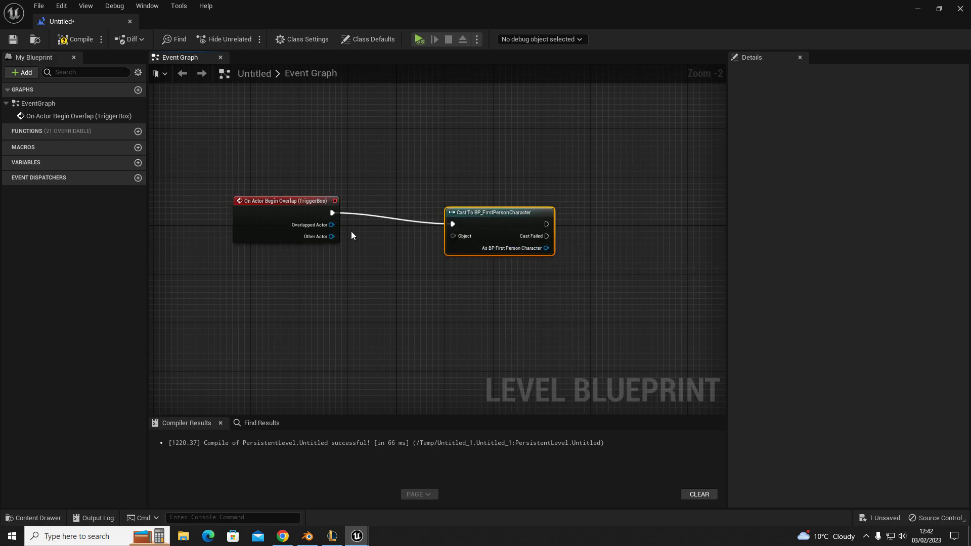
pyautogui.moveTo(477, 226); pyautogui.dragTo(388, 214)
pyautogui.click(357, 250)
pyautogui.moveTo(356, 254); pyautogui.dragTo(214, 127)
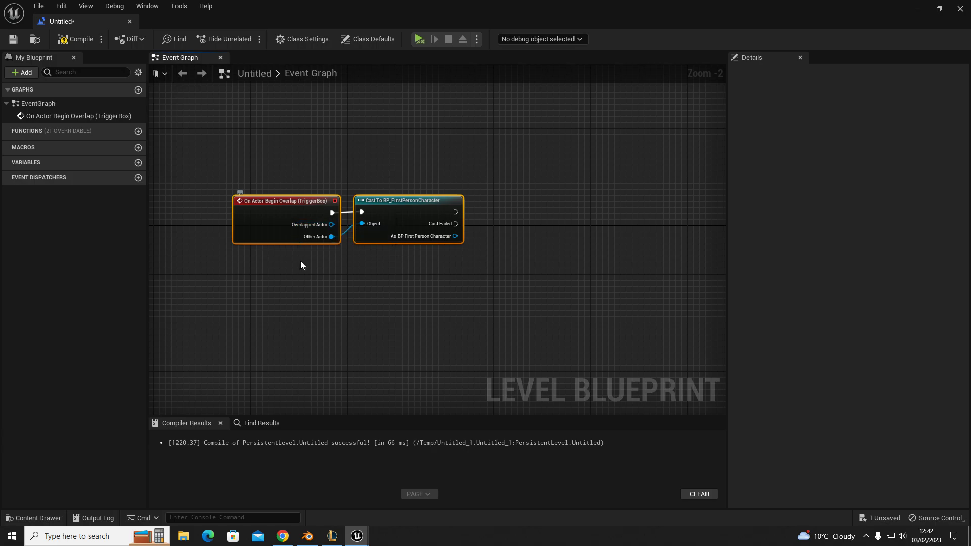
pyautogui.click(416, 300)
pyautogui.moveTo(486, 275); pyautogui.dragTo(457, 276, button='right')
pyautogui.moveTo(486, 281); pyautogui.dragTo(514, 313)
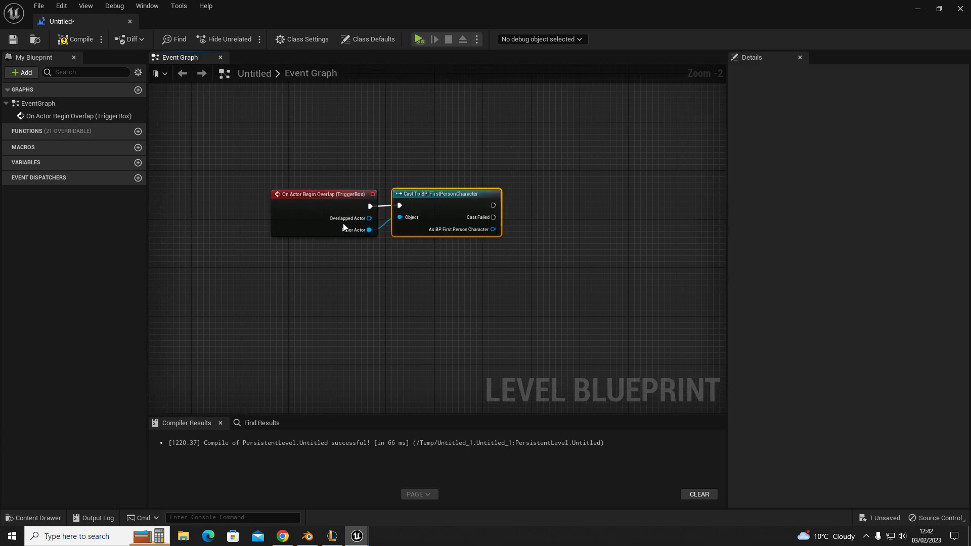
pyautogui.click(503, 260)
pyautogui.moveTo(503, 260); pyautogui.dragTo(328, 265, button='right')
pyautogui.moveTo(345, 199); pyautogui.dragTo(380, 199)
pyautogui.click(432, 181)
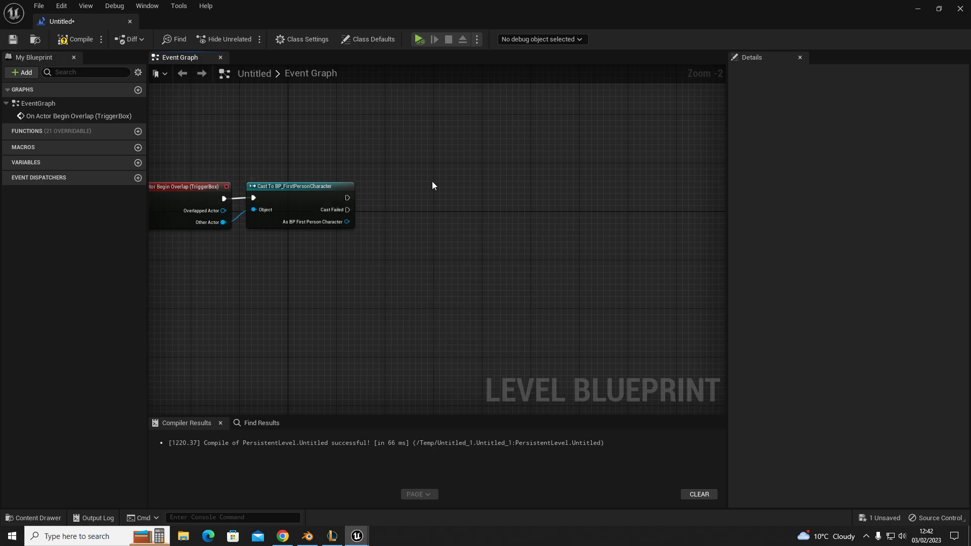
# Select Ch36_nonPBR in the level and add a reference to it in the Level Blueprint, below the cast node
pyautogui.click(925, 11)
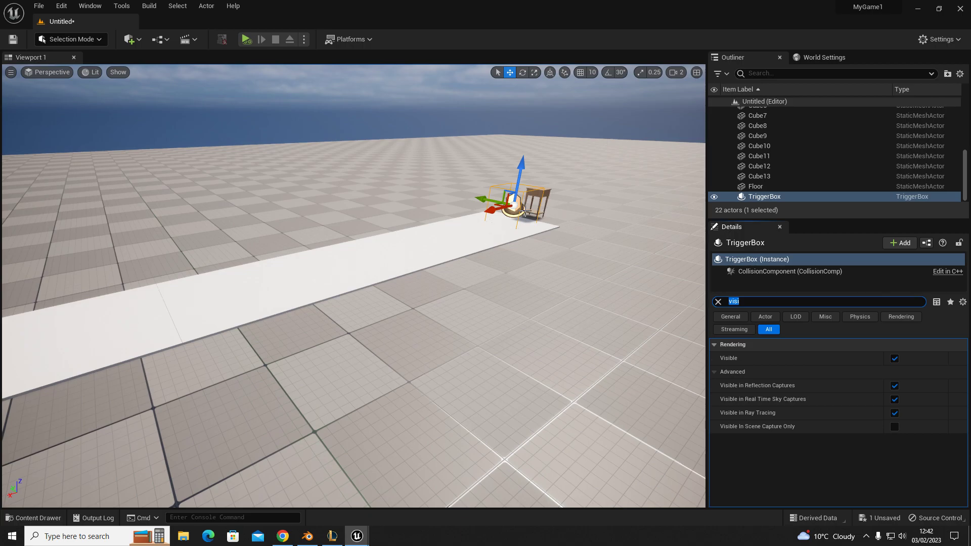
pyautogui.scroll(5, 773, 150)
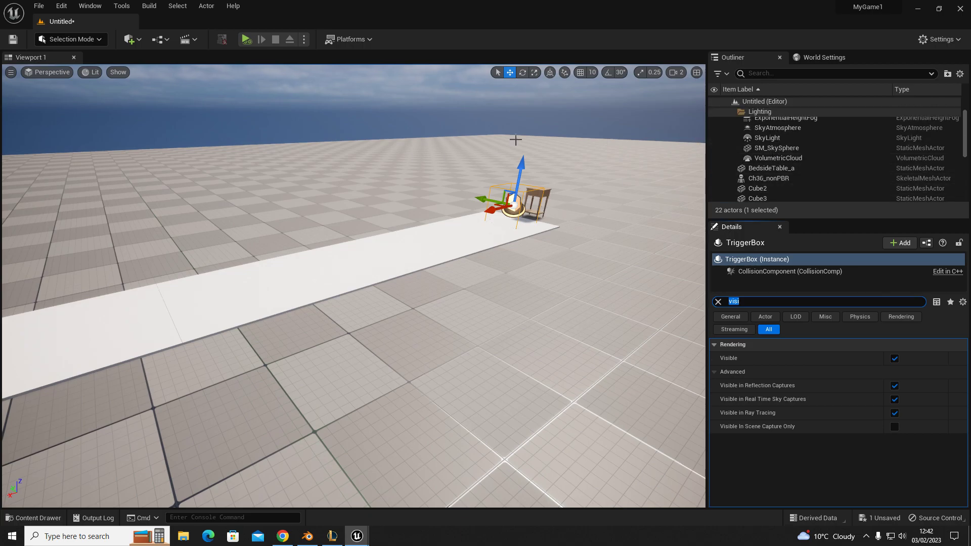
pyautogui.click(757, 178)
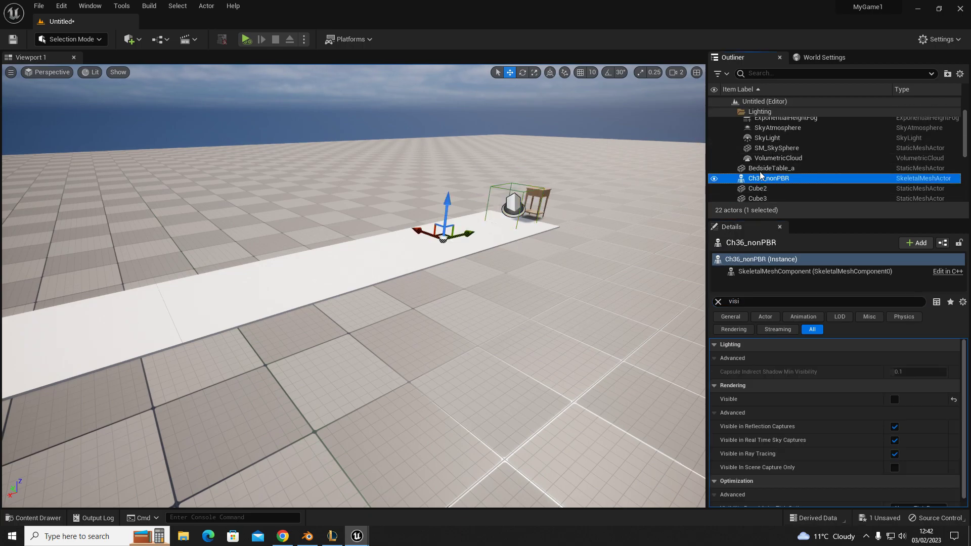
pyautogui.moveTo(360, 537)
pyautogui.click(412, 485)
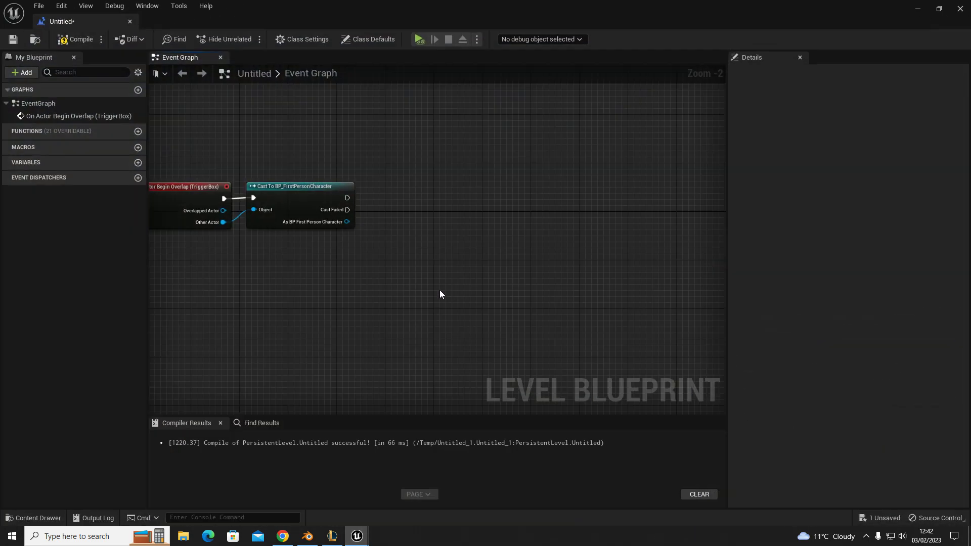
pyautogui.rightClick(349, 268)
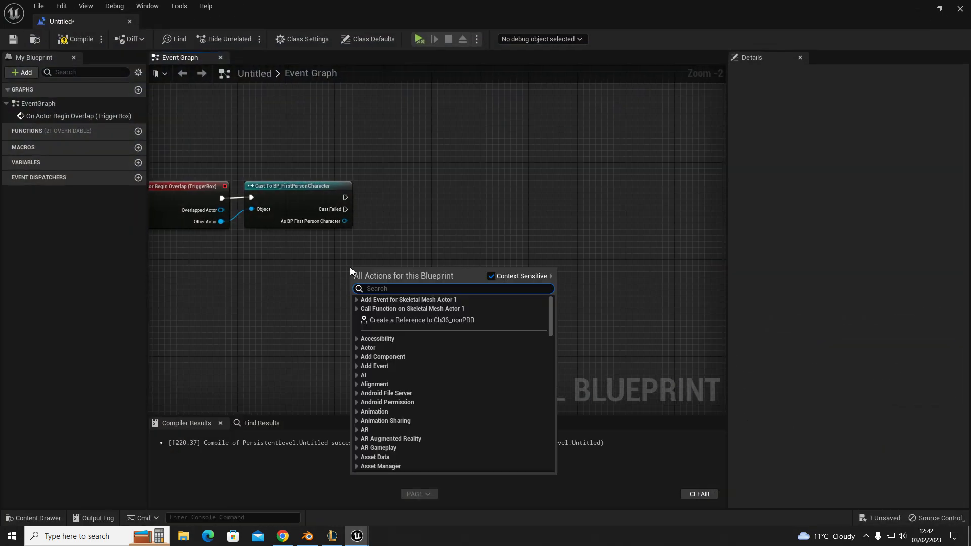
pyautogui.click(426, 322)
pyautogui.moveTo(407, 280); pyautogui.dragTo(376, 306)
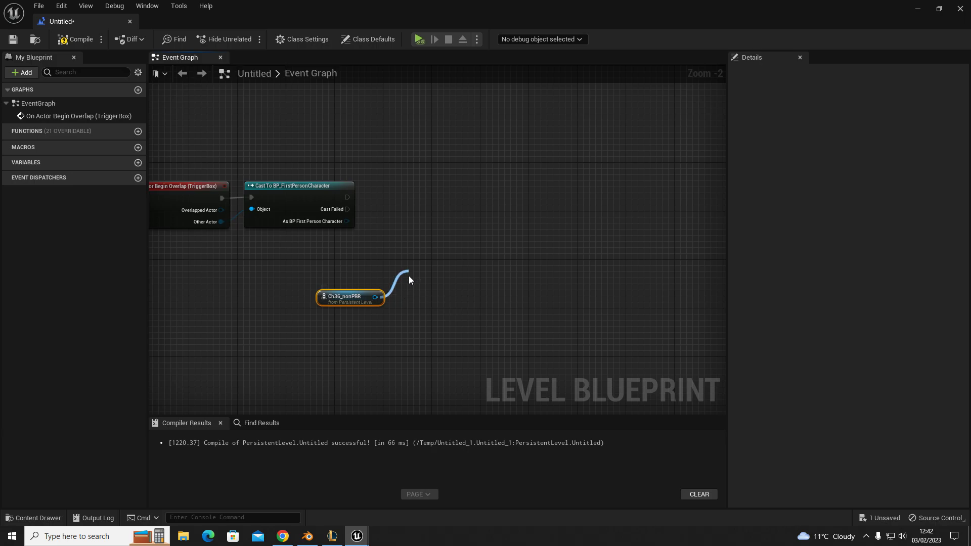
# Add a Set Visibility (SkeletalMeshComponent) node from the Ch36_nonPBR reference and place it beside the cast node
pyautogui.moveTo(408, 275); pyautogui.dragTo(409, 275)
pyautogui.write('set visi')
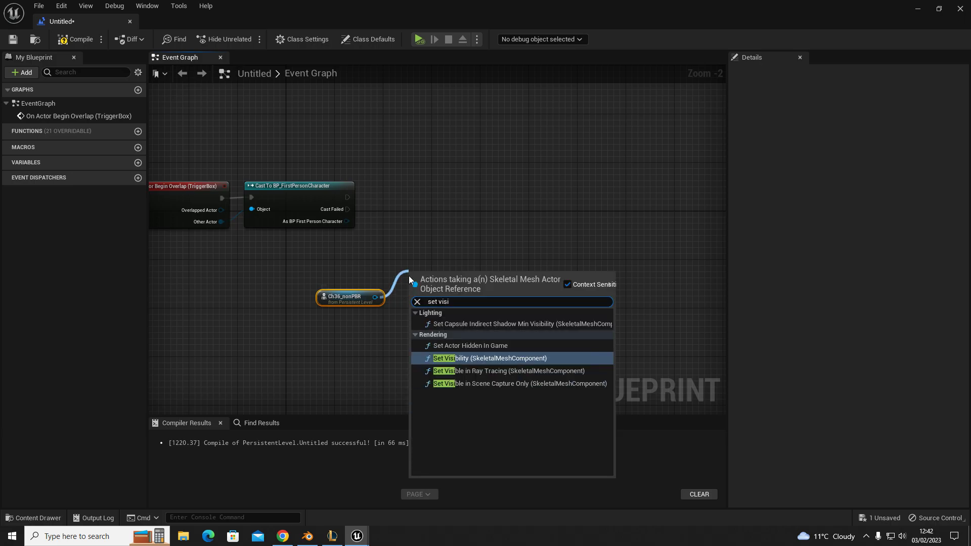
pyautogui.click(465, 357)
pyautogui.click(453, 314)
pyautogui.moveTo(414, 295); pyautogui.dragTo(462, 188)
pyautogui.click(413, 278)
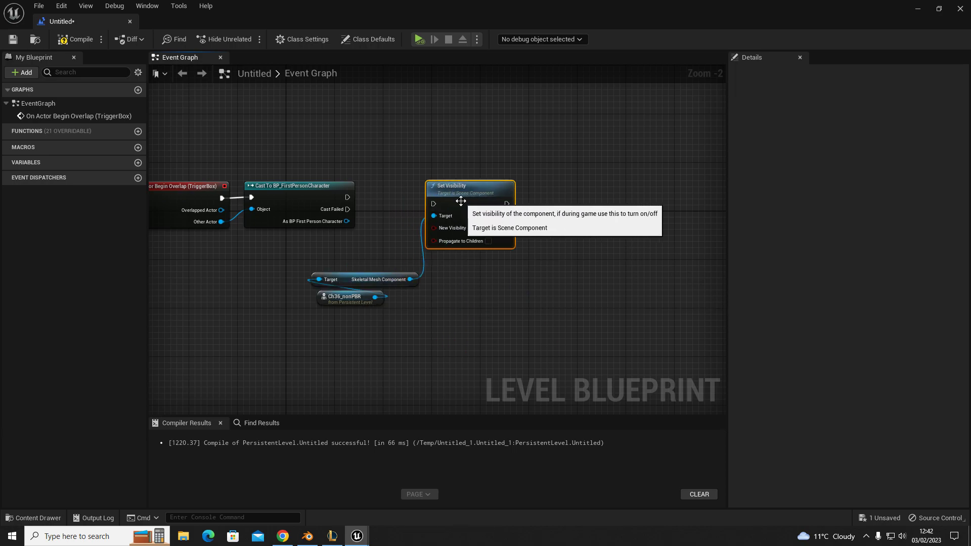
# Group the Ch36_nonPBR reference nodes beneath Set Visibility, connect the cast's success output to it and enable New Visibility
pyautogui.moveTo(306, 262); pyautogui.dragTo(359, 311)
pyautogui.moveTo(348, 278); pyautogui.dragTo(455, 255)
pyautogui.moveTo(397, 241); pyautogui.dragTo(455, 277)
pyautogui.moveTo(460, 225); pyautogui.dragTo(498, 216)
pyautogui.click(411, 265)
pyautogui.moveTo(411, 266); pyautogui.dragTo(447, 247, button='right')
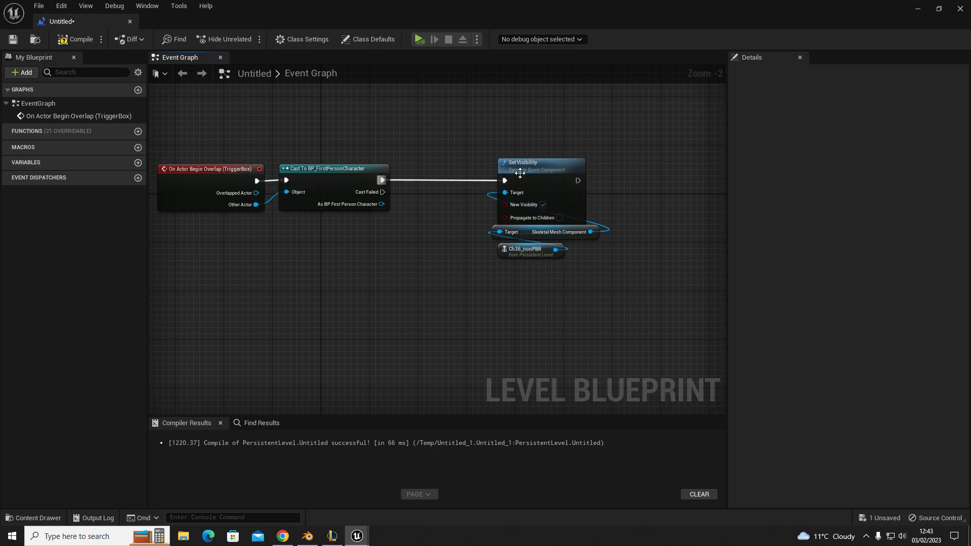
# Move Set Visibility and its two reference nodes closer to the cast node, aligned with its execution line
pyautogui.moveTo(479, 129); pyautogui.dragTo(557, 256)
pyautogui.moveTo(550, 186); pyautogui.dragTo(520, 180)
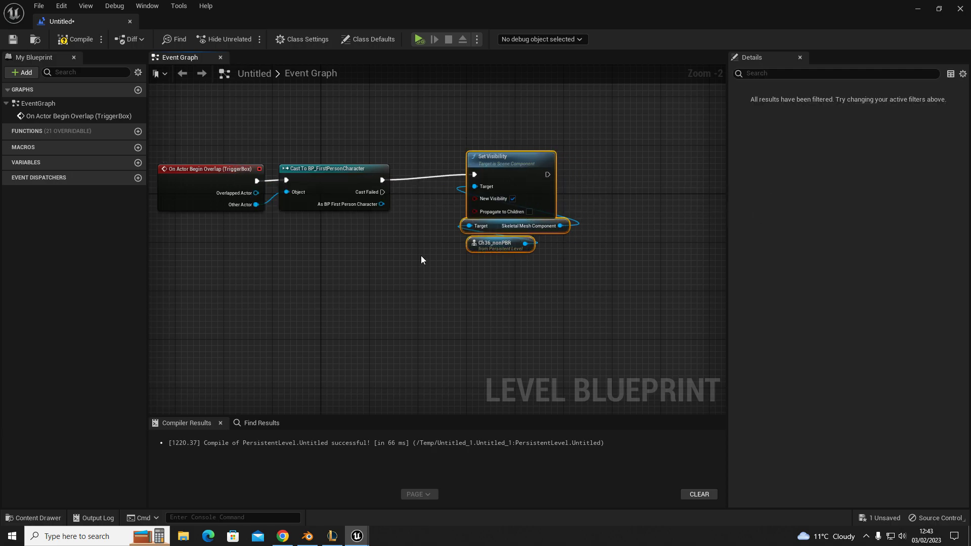
pyautogui.click(420, 255)
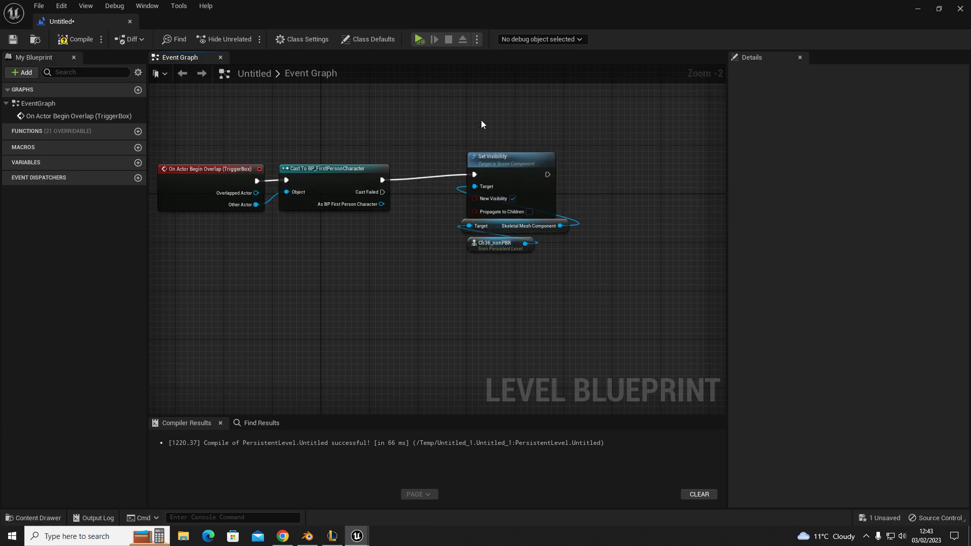
pyautogui.moveTo(484, 127); pyautogui.dragTo(524, 273)
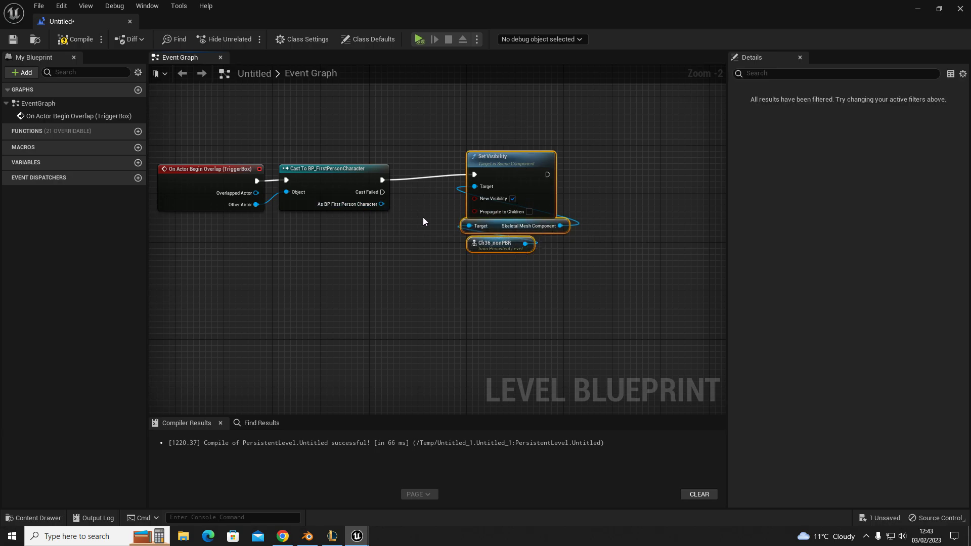
pyautogui.moveTo(521, 174); pyautogui.dragTo(515, 180)
pyautogui.click(359, 116)
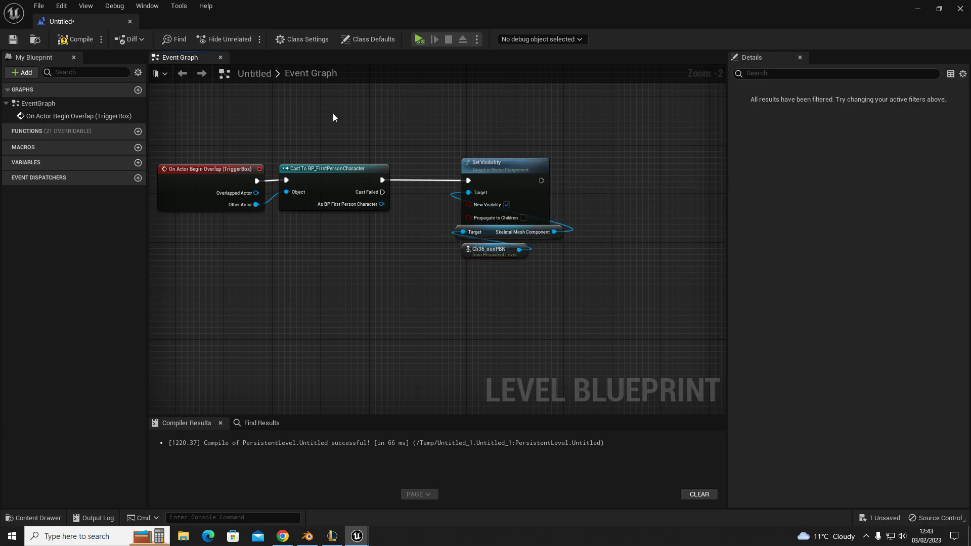
# Return to the level editor, play the level and walk along the white walkway to the trigger by the bedside table
pyautogui.click(919, 8)
pyautogui.moveTo(404, 373); pyautogui.dragTo(353, 377, button='right')
pyautogui.click(404, 367)
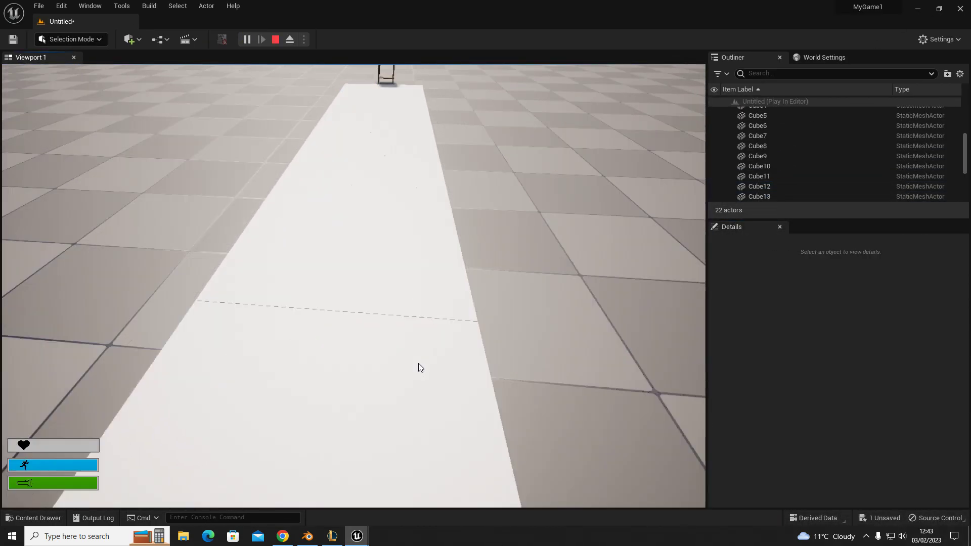
pyautogui.press('w')
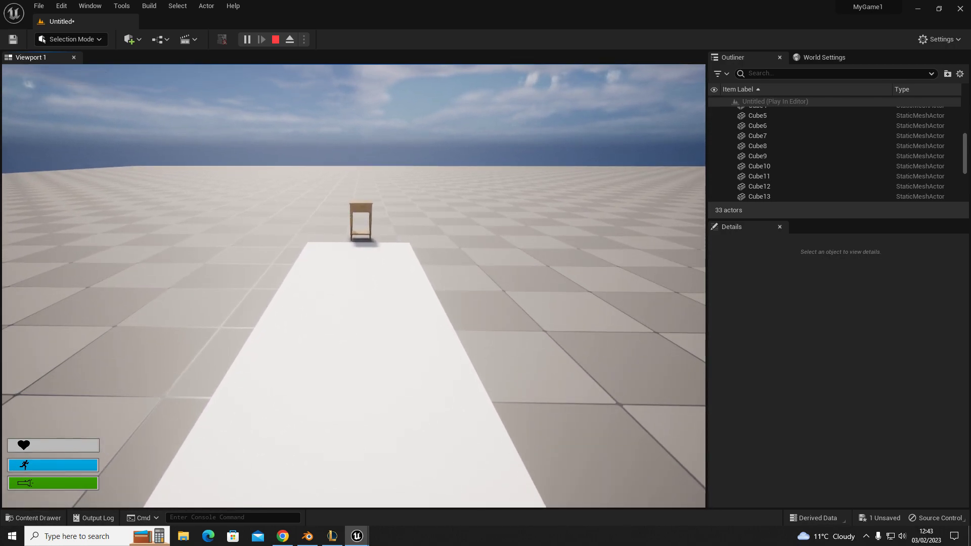
pyautogui.press('w')
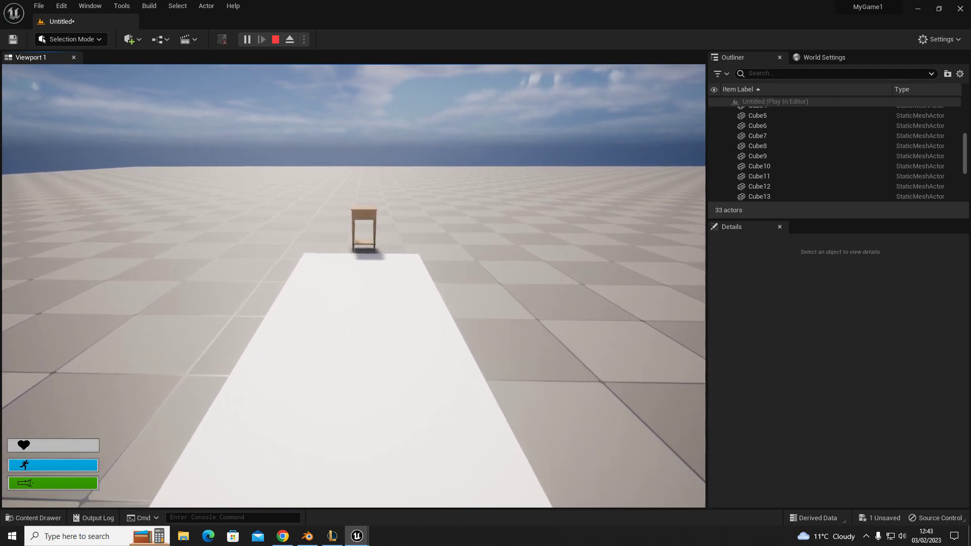
pyautogui.press('w')
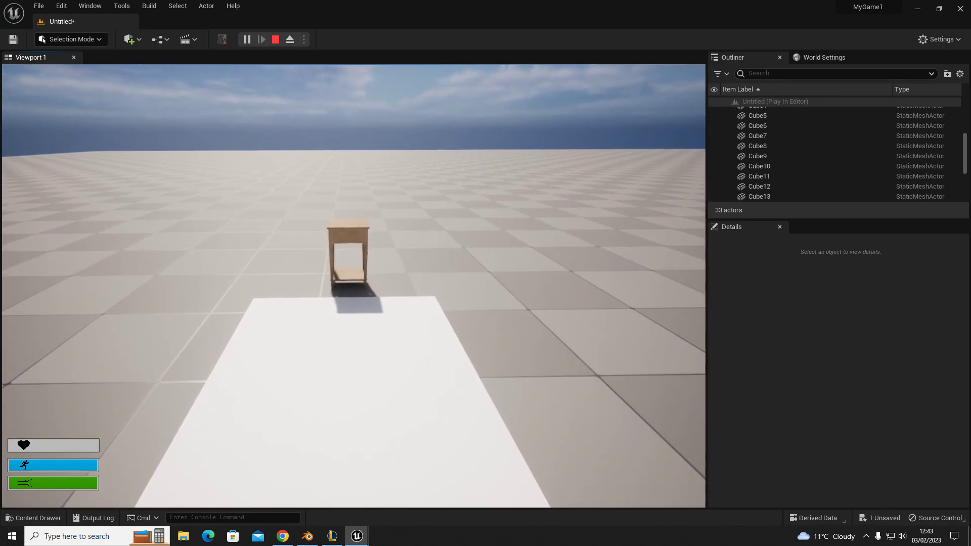
pyautogui.press('w')
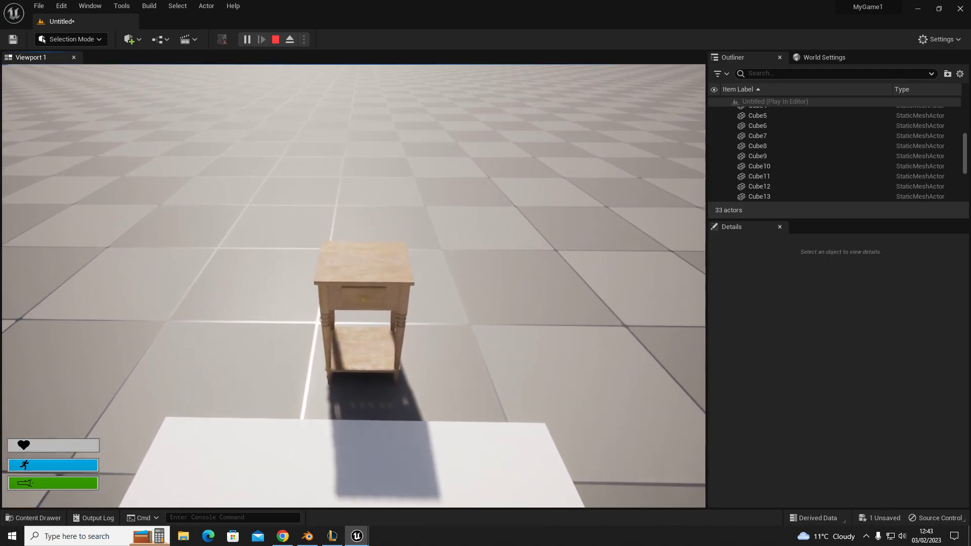
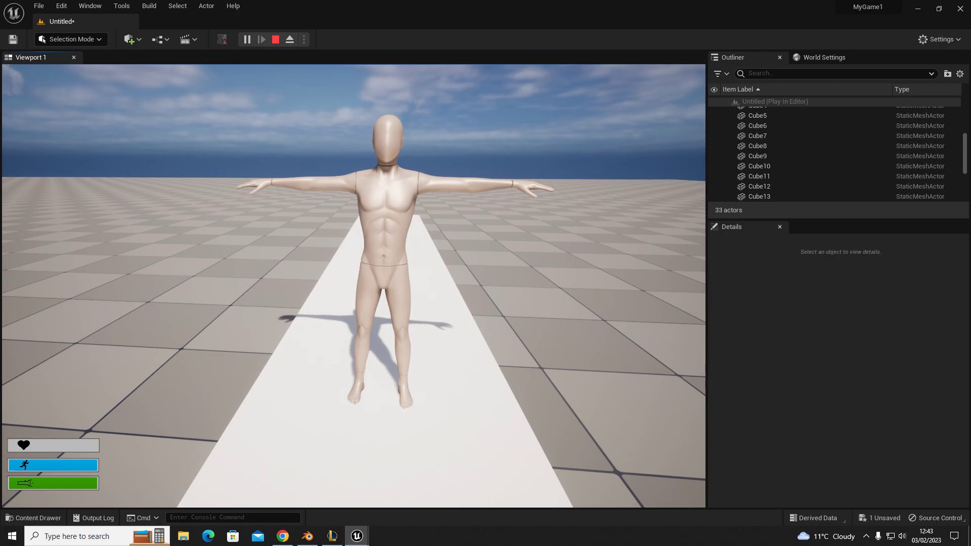
# Walk around Ch36_nonPBR to inspect it in play, stop the session and close the Message Log
pyautogui.press('a')
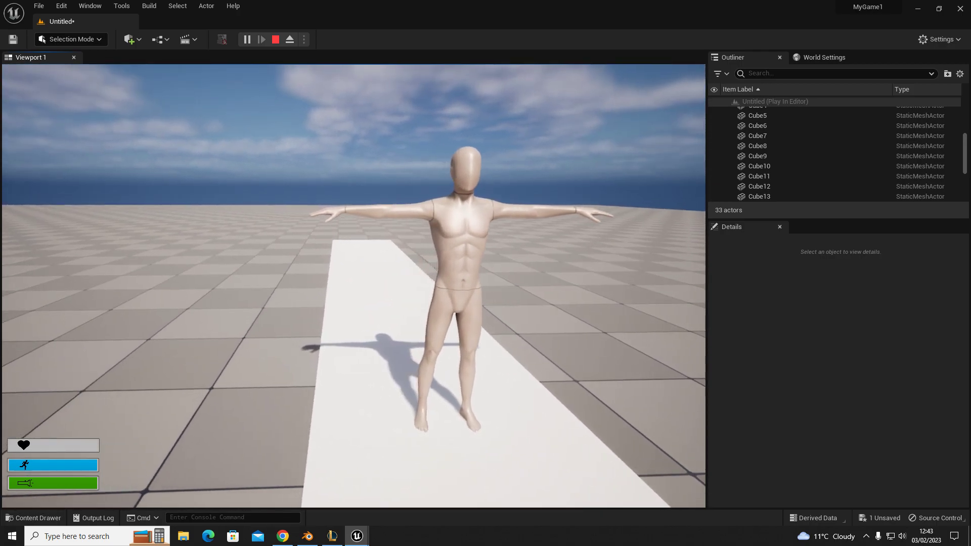
pyautogui.press('s')
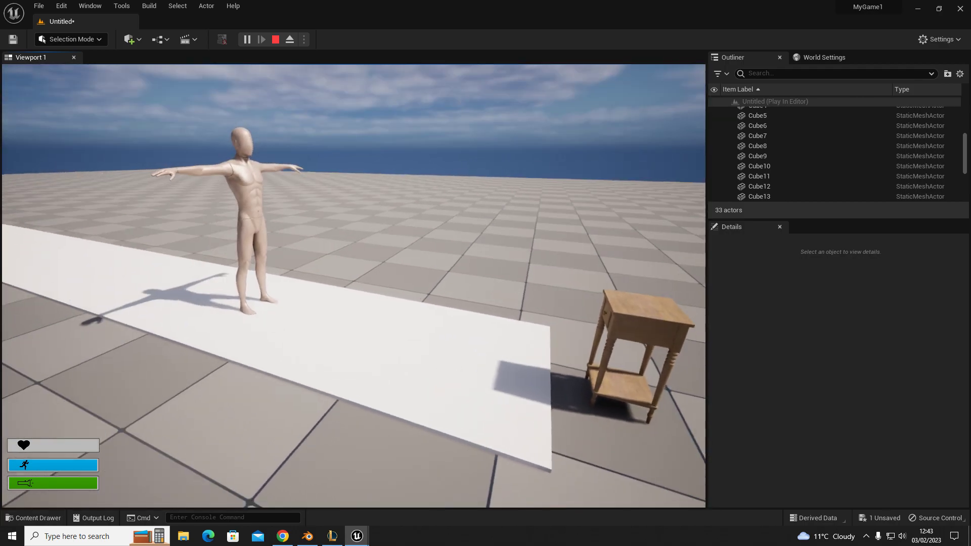
pyautogui.press('Escape')
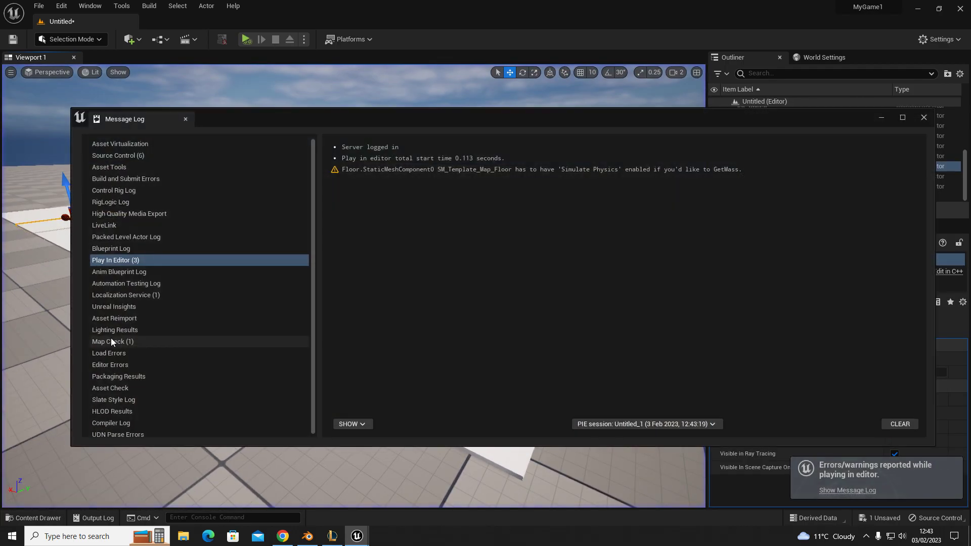
pyautogui.click(185, 119)
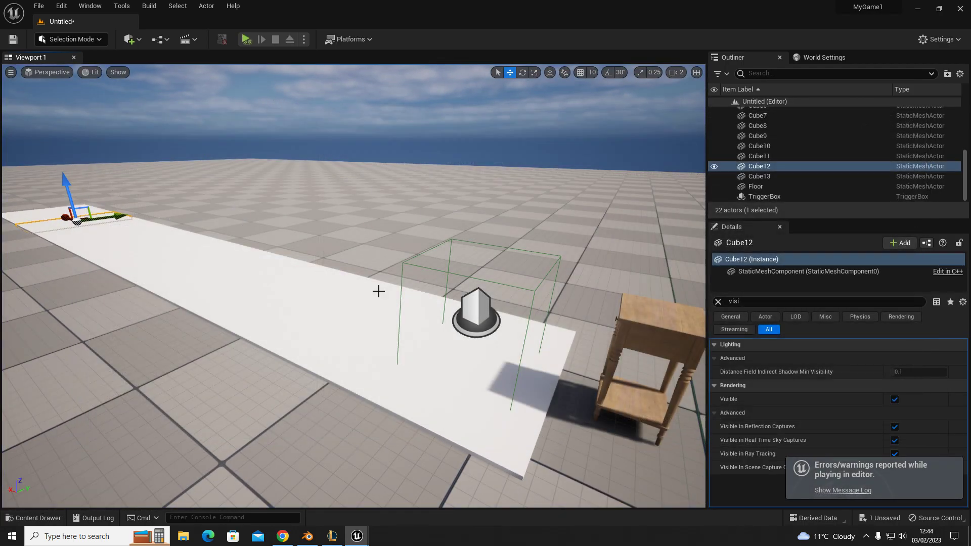
# Compare the walkway and trigger area with the editor icons hidden and shown
pyautogui.moveTo(358, 325); pyautogui.dragTo(357, 325, button='right')
pyautogui.press('s')
pyautogui.press('g')
pyautogui.press('g')
pyautogui.press('a')
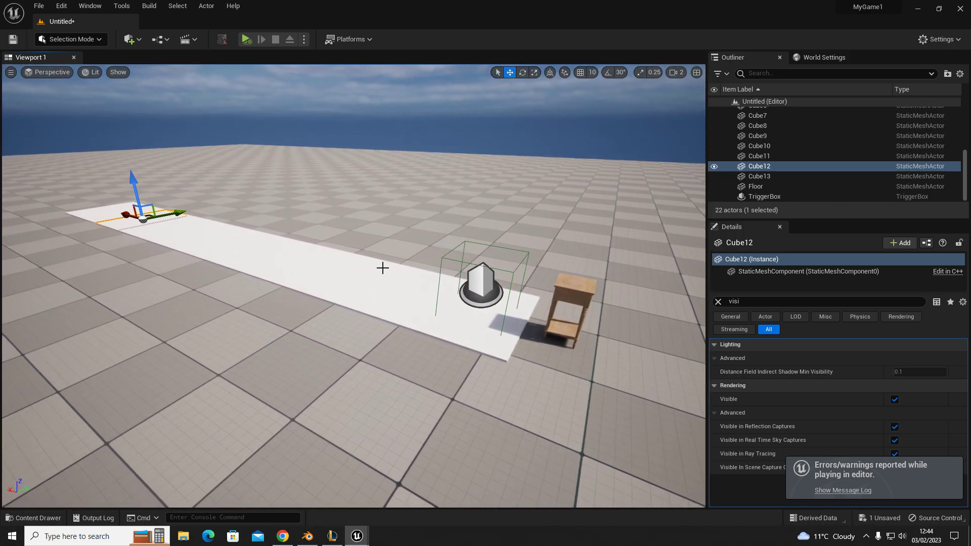
pyautogui.press('g')
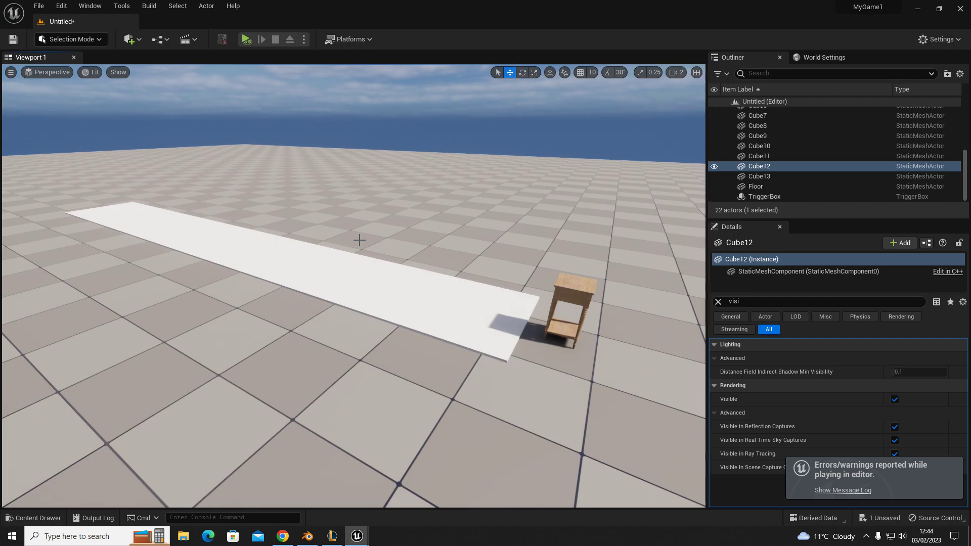
pyautogui.press('g')
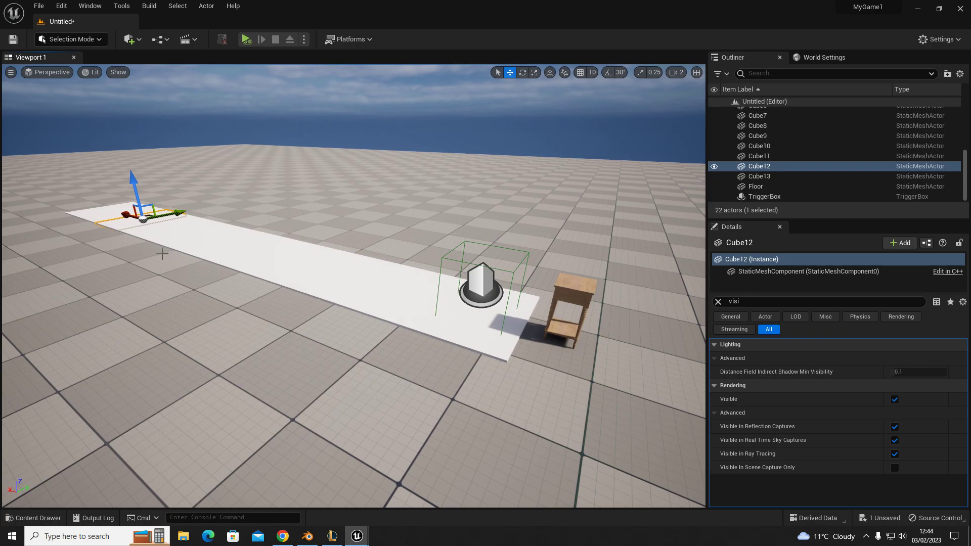
# Select Ch36_nonPBR, make it visible and move it to the end of the walkway farthest from the bedside table
pyautogui.scroll(5, 779, 172)
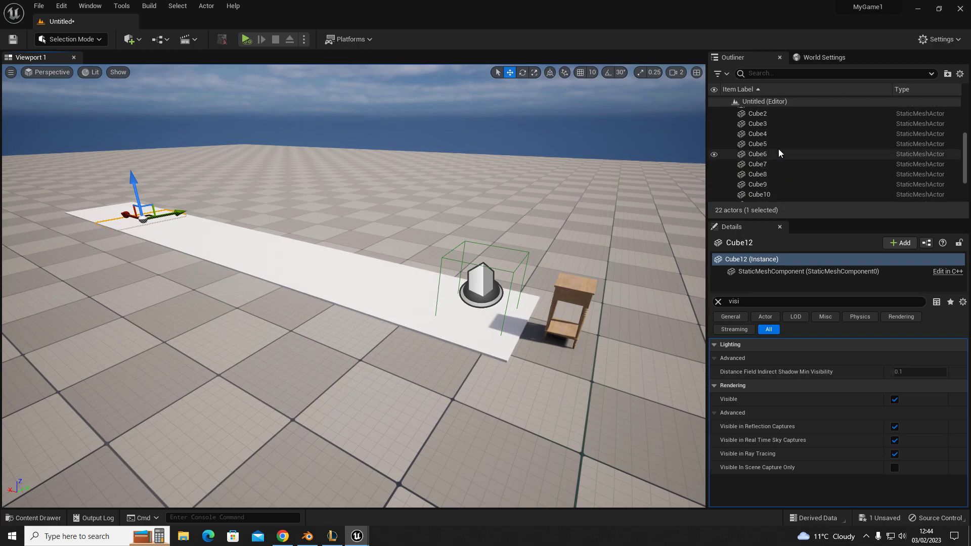
pyautogui.click(765, 162)
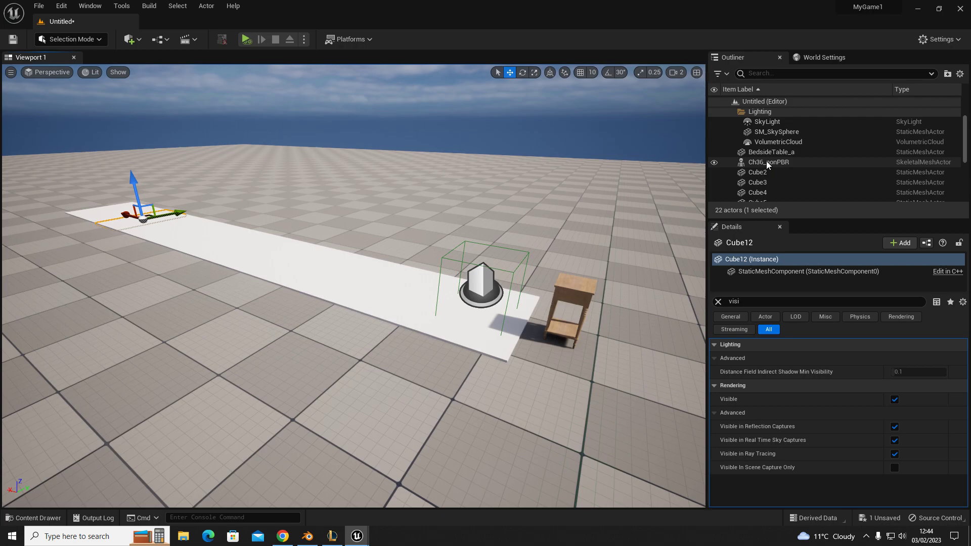
pyautogui.click(898, 399)
pyautogui.click(894, 400)
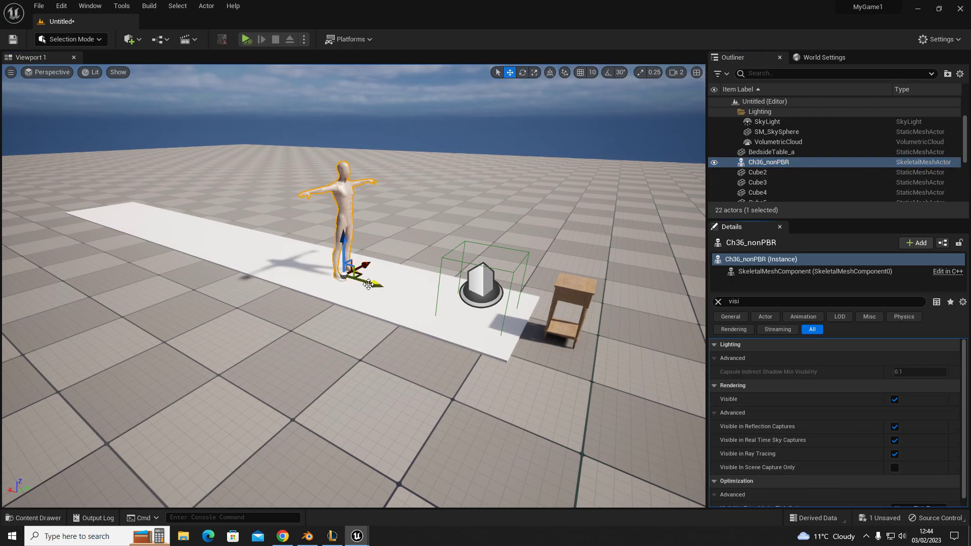
pyautogui.moveTo(368, 284); pyautogui.dragTo(135, 242)
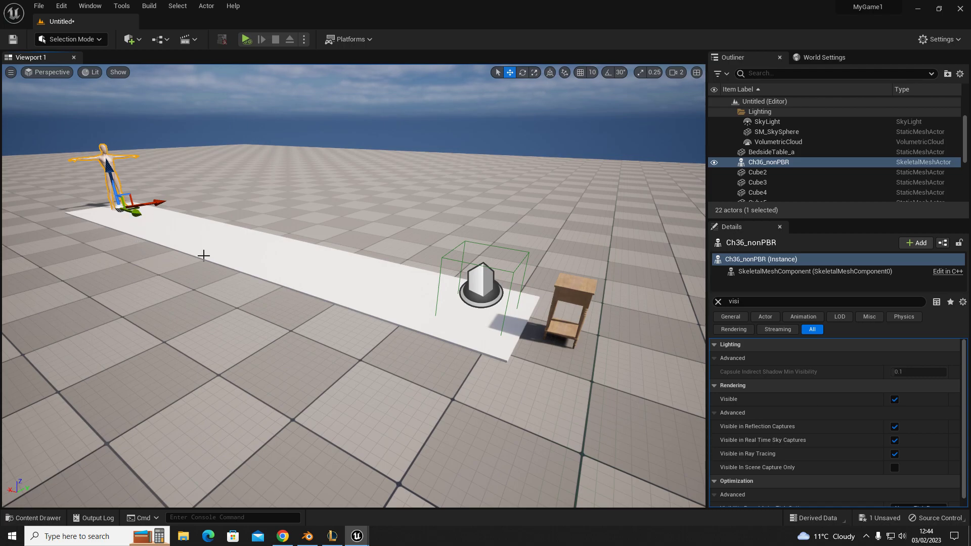
# Add a Point Light to the level and move it toward Ch36_nonPBR
pyautogui.moveTo(353, 285); pyautogui.dragTo(379, 278, button='right')
pyautogui.moveTo(238, 191); pyautogui.dragTo(232, 190, button='right')
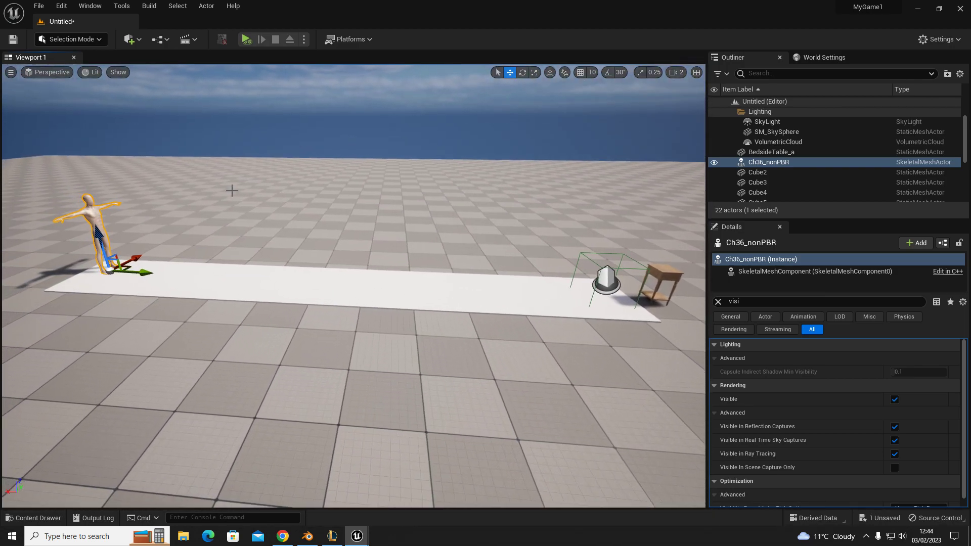
pyautogui.click(130, 39)
pyautogui.moveTo(152, 134)
pyautogui.click(251, 148)
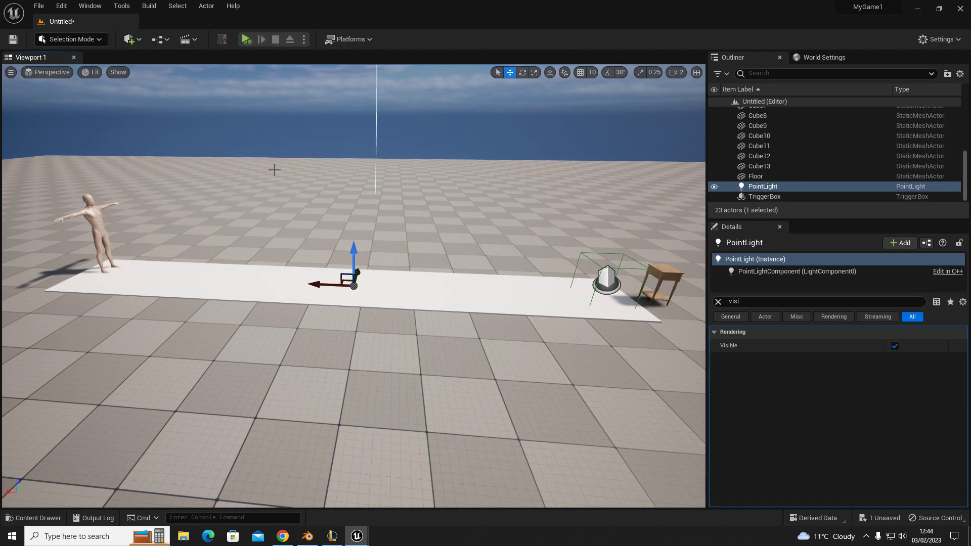
pyautogui.moveTo(310, 265); pyautogui.dragTo(104, 160)
# Position the point light just in front of Ch36_nonPBR and slightly above its head
pyautogui.moveTo(104, 161); pyautogui.dragTo(75, 116, button='right')
pyautogui.press('w')
pyautogui.press('a')
pyautogui.moveTo(251, 292); pyautogui.dragTo(255, 303, button='right')
pyautogui.press('r')
pyautogui.moveTo(271, 286); pyautogui.dragTo(347, 286)
pyautogui.press('w')
pyautogui.moveTo(346, 286); pyautogui.dragTo(489, 282, button='right')
pyautogui.press('a')
pyautogui.press('w')
pyautogui.moveTo(527, 249); pyautogui.dragTo(416, 258)
pyautogui.moveTo(394, 216); pyautogui.dragTo(379, 121)
pyautogui.moveTo(379, 121); pyautogui.dragTo(530, 119, button='right')
pyautogui.press('a')
pyautogui.press('w')
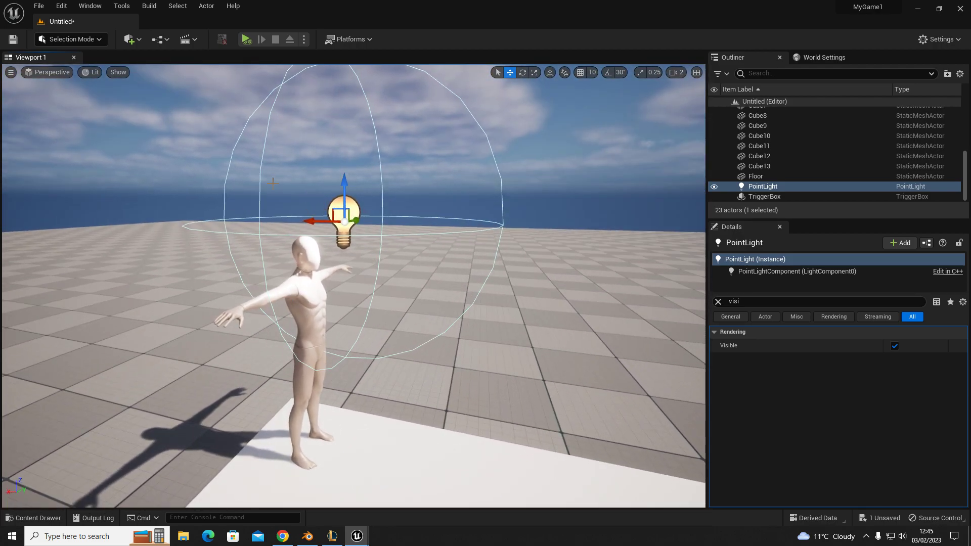
# Attach the PointLight to the Head bone of Ch36_nonPBR
pyautogui.rightClick(343, 225)
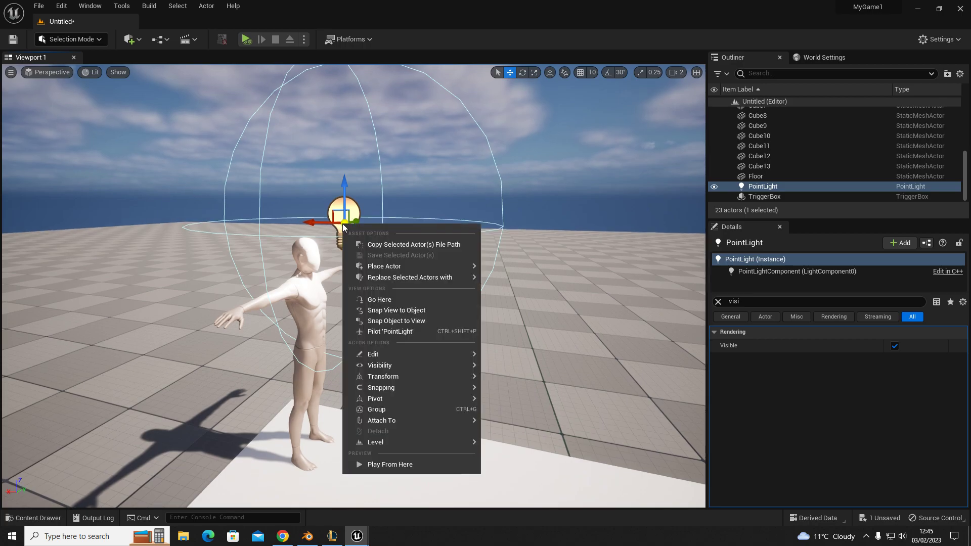
pyautogui.moveTo(410, 418)
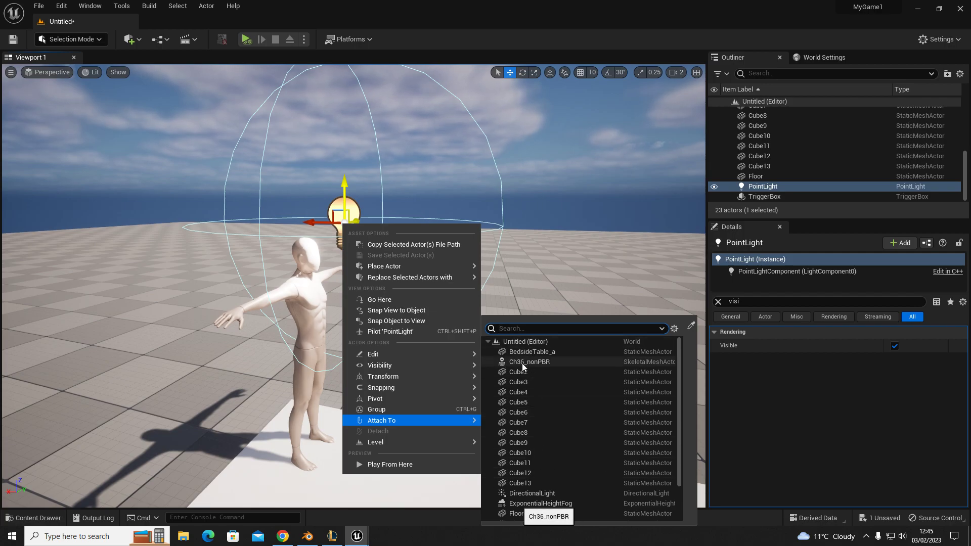
pyautogui.click(692, 326)
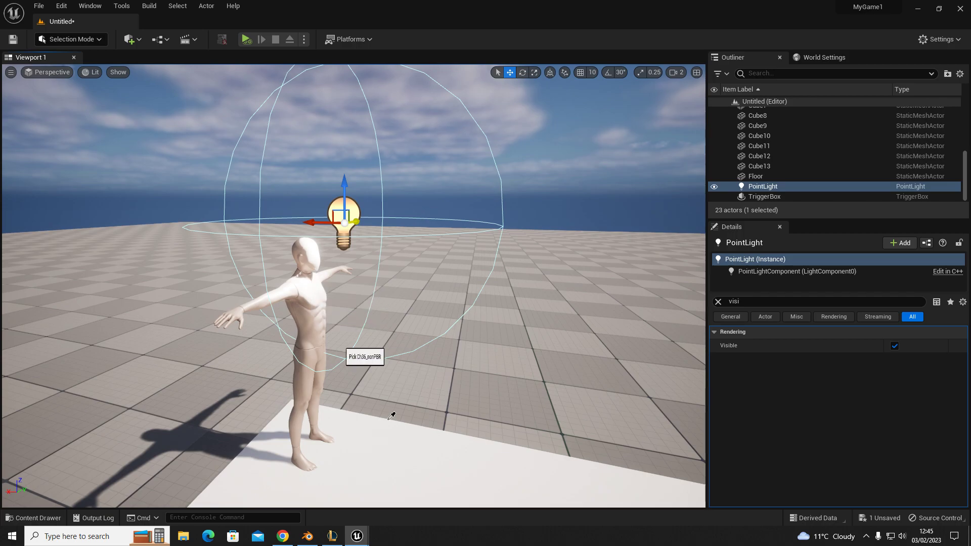
pyautogui.click(302, 288)
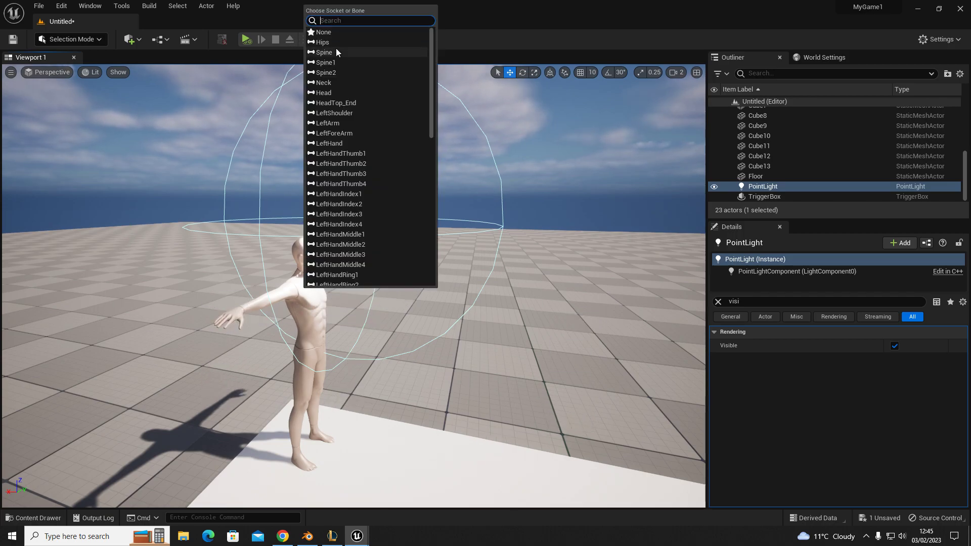
pyautogui.click(324, 93)
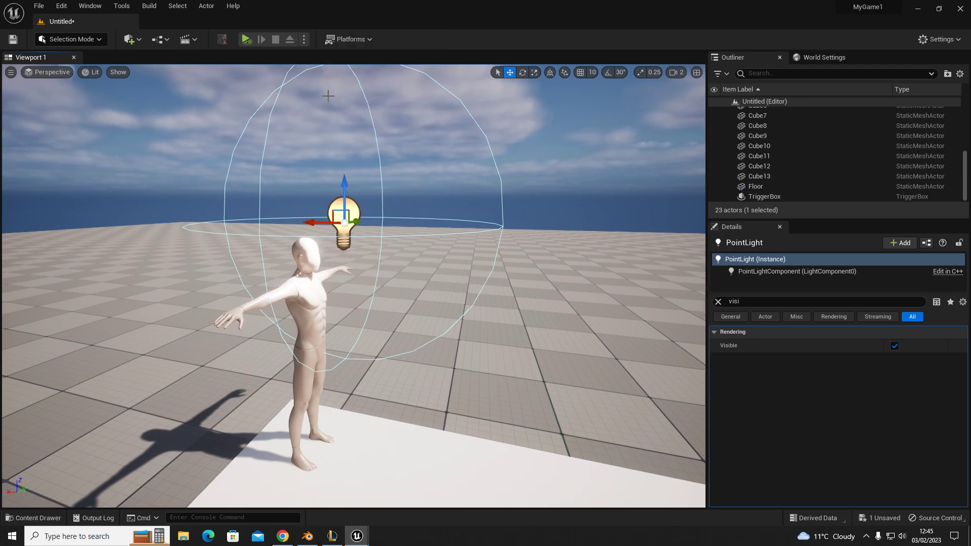
# Move the point light directly above the head, and shift Ch36_nonPBR with its light slightly farther back along the walkway
pyautogui.moveTo(318, 222); pyautogui.dragTo(325, 188)
pyautogui.click(318, 445)
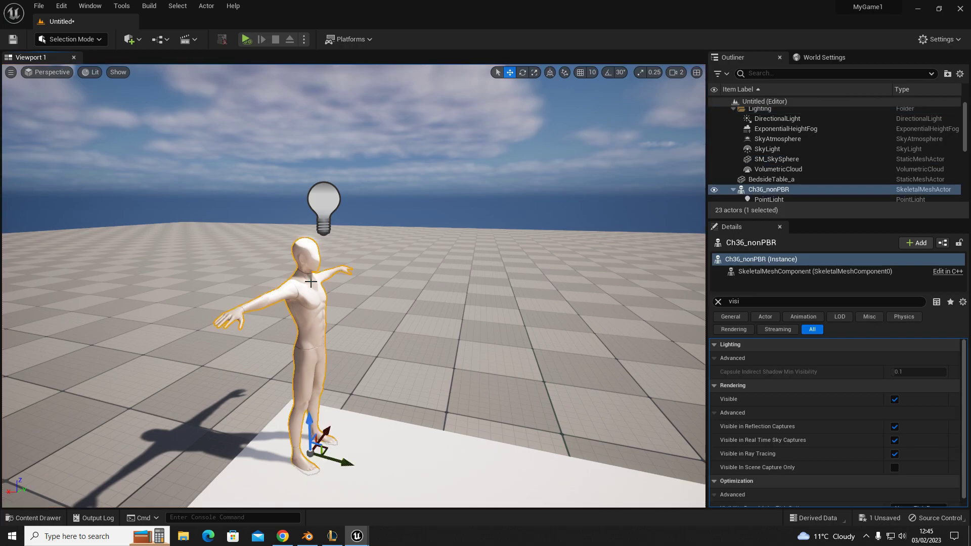
pyautogui.moveTo(348, 458); pyautogui.dragTo(319, 458)
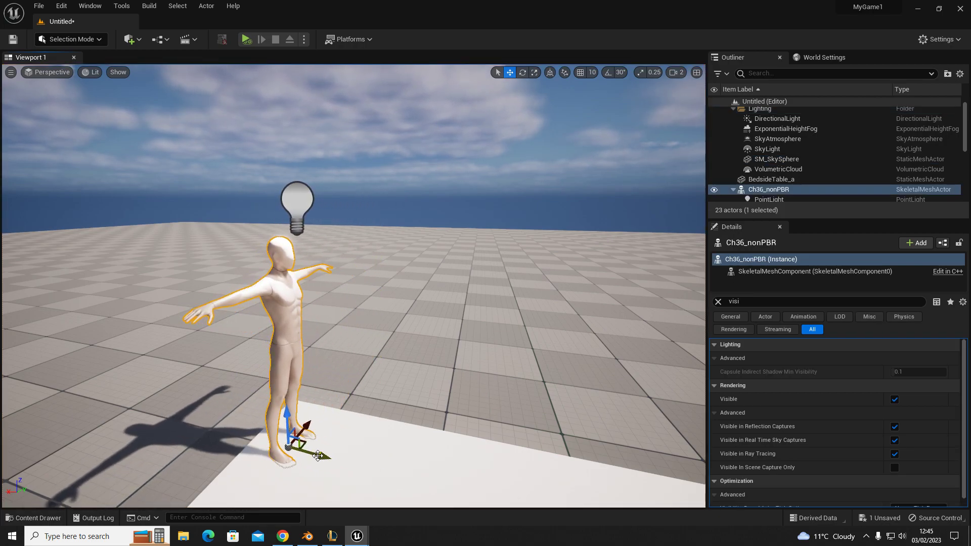
pyautogui.moveTo(358, 376)
pyautogui.mouseDown(button='right')
pyautogui.moveTo(455, 404)
pyautogui.moveTo(384, 374)
pyautogui.moveTo(344, 377)
pyautogui.moveTo(374, 385)
pyautogui.moveTo(319, 394)
pyautogui.moveTo(324, 405)
pyautogui.moveTo(355, 378)
pyautogui.moveTo(385, 373)
pyautogui.moveTo(355, 378)
pyautogui.mouseUp(button='right')
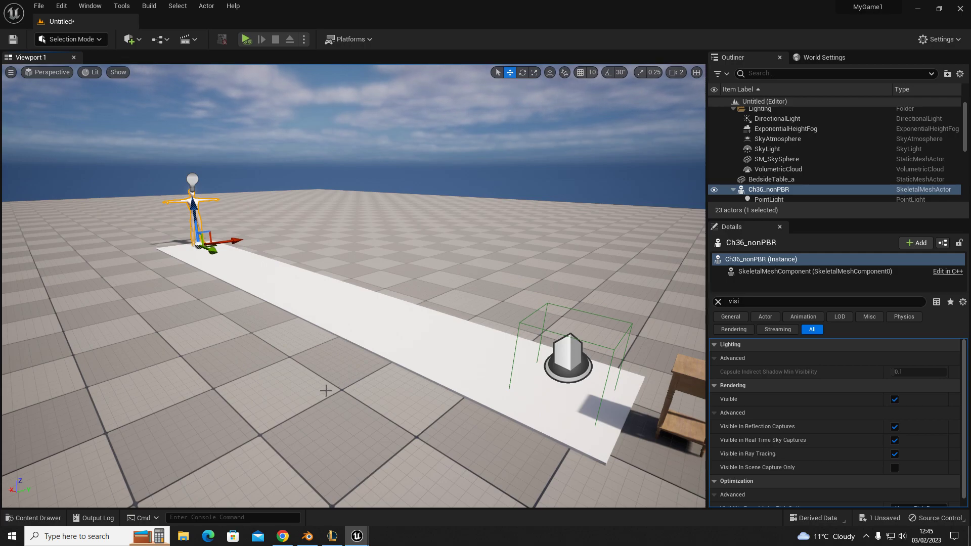
# Slide Ch36_nonPBR along the walkway to just before the trigger box, and return it to the far end
pyautogui.press('a')
pyautogui.moveTo(395, 314); pyautogui.dragTo(349, 320, button='right')
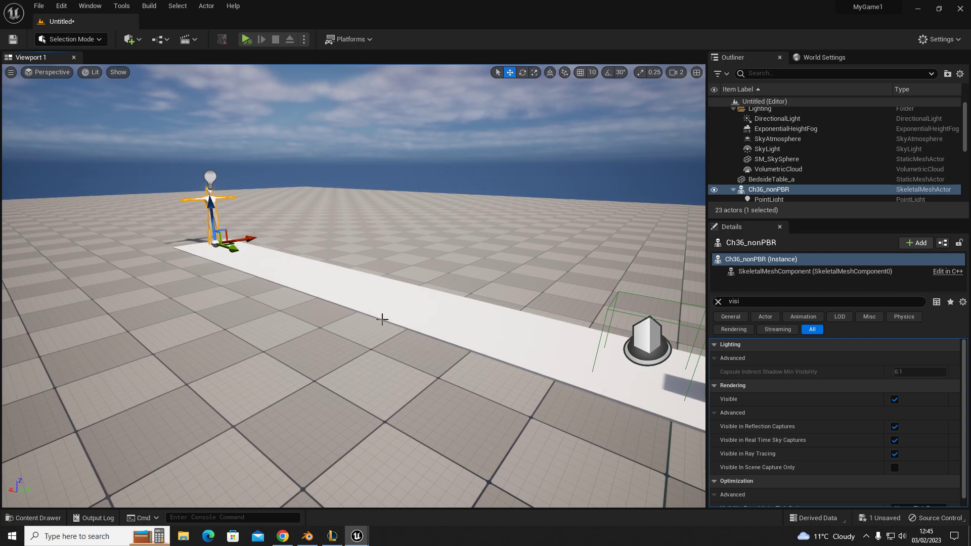
pyautogui.moveTo(232, 249); pyautogui.dragTo(607, 366)
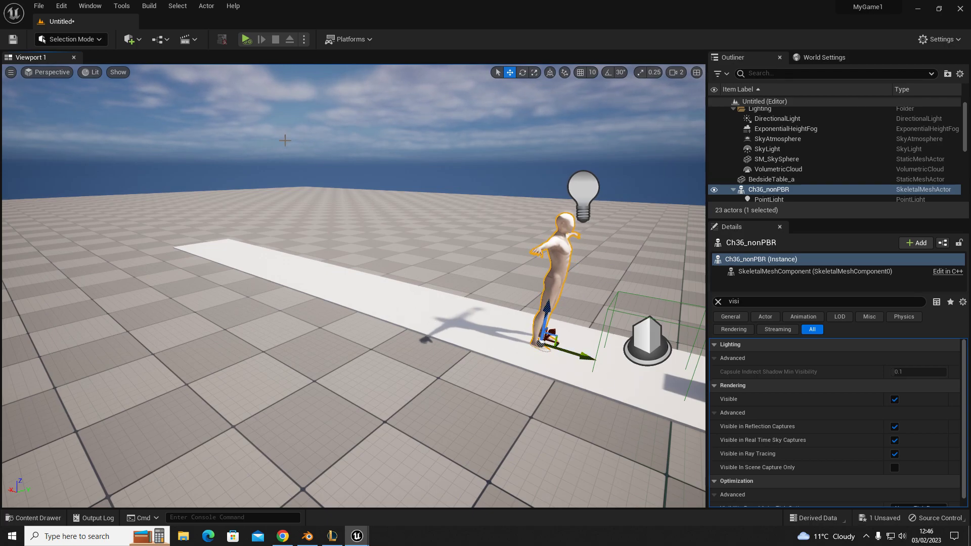
pyautogui.press('s')
pyautogui.moveTo(501, 366); pyautogui.dragTo(554, 389, button='right')
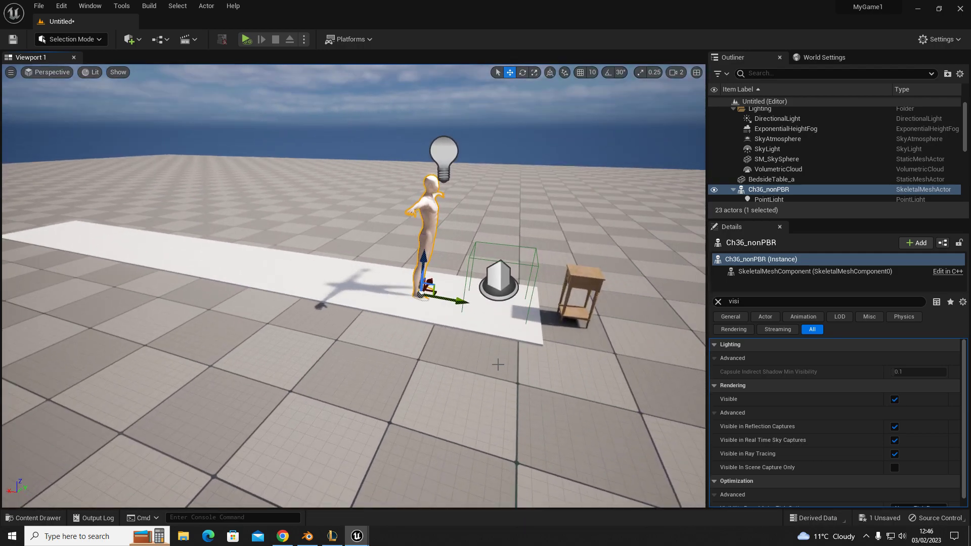
pyautogui.moveTo(455, 302); pyautogui.dragTo(89, 269)
pyautogui.moveTo(89, 269); pyautogui.dragTo(35, 225, button='right')
pyautogui.press('d')
# Add a level sequence to the level and save it as SPRINT in the Content folder
pyautogui.click(187, 38)
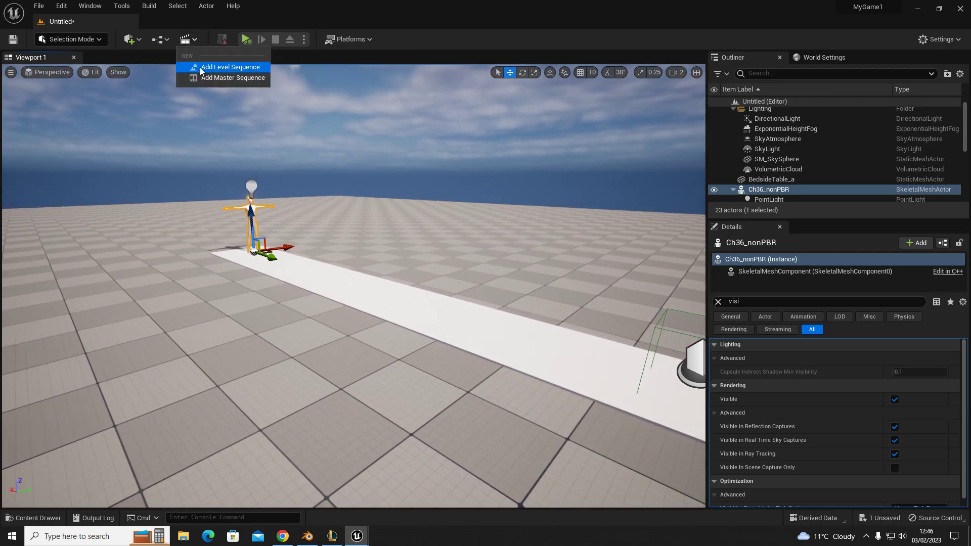
pyautogui.click(217, 65)
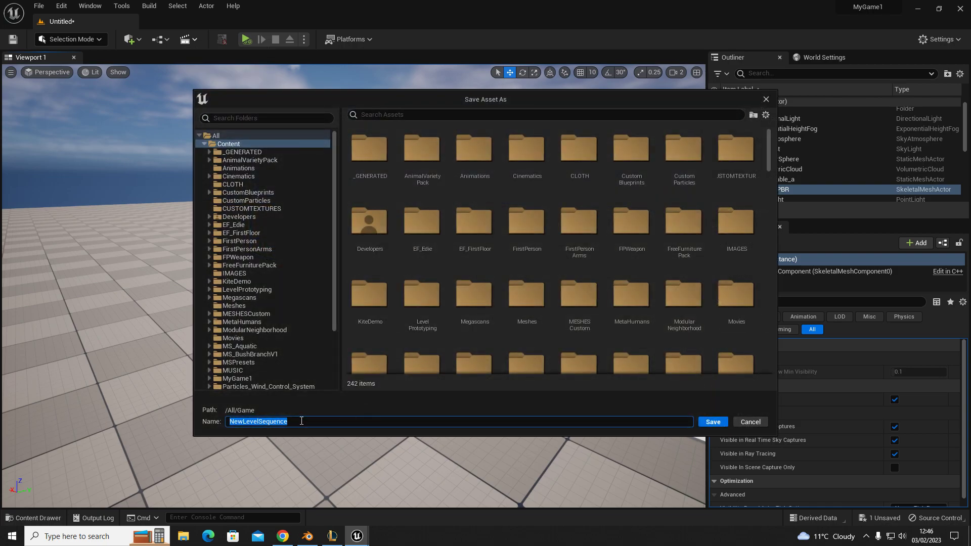
pyautogui.write('SP')
pyautogui.click(712, 422)
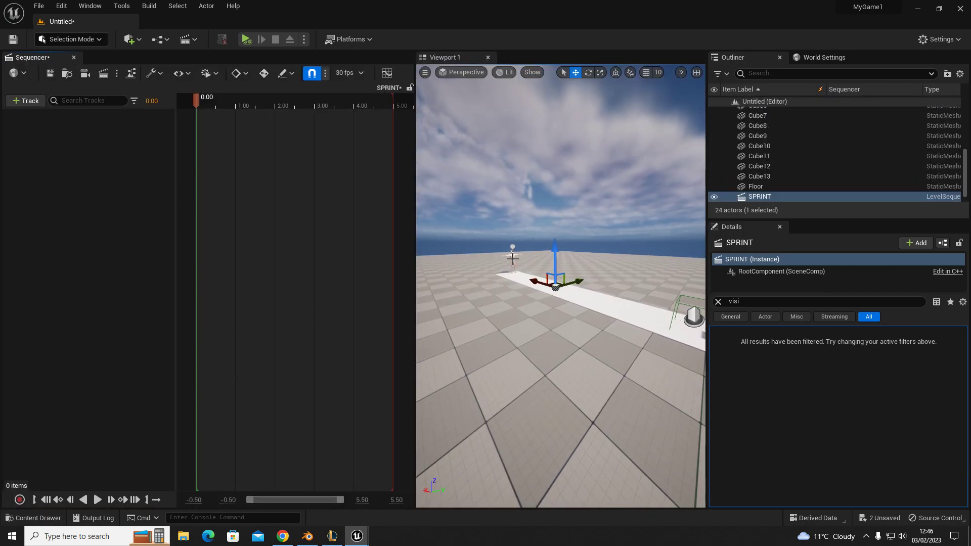
# Add Ch36_nonPBR as an actor track in the SPRINT sequence
pyautogui.click(509, 257)
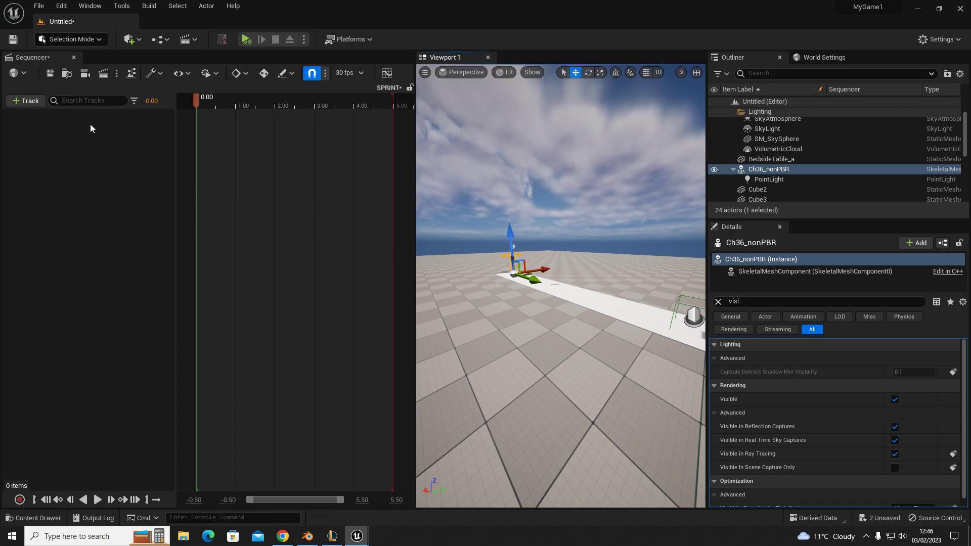
pyautogui.click(26, 101)
pyautogui.moveTo(57, 118)
pyautogui.click(205, 120)
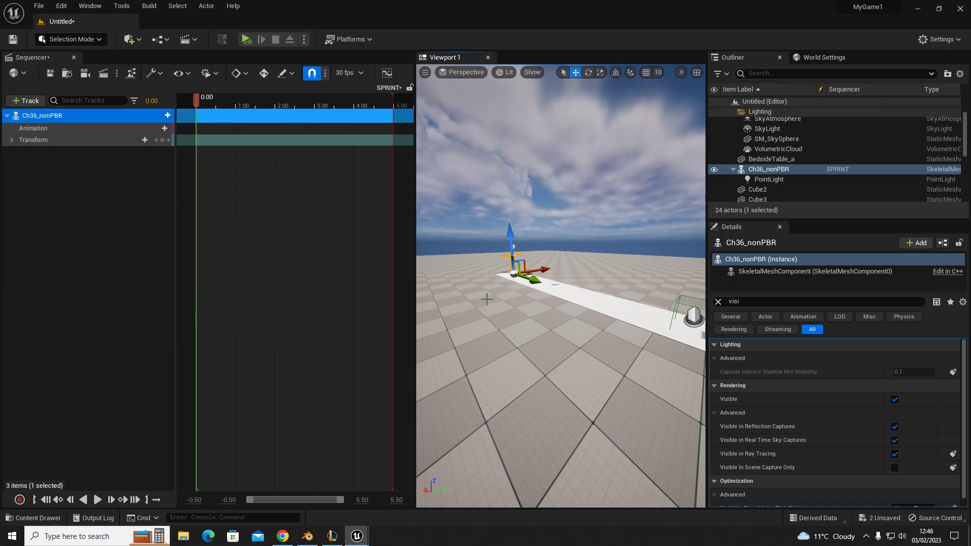
# Delete the Rotation and Scale channels from the Ch36_nonPBR Transform track
pyautogui.click(12, 140)
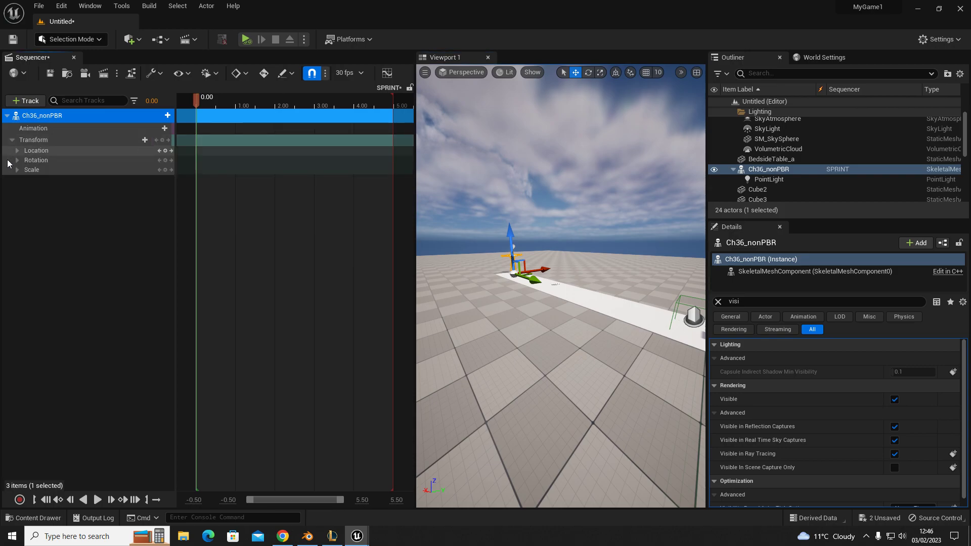
pyautogui.click(30, 161)
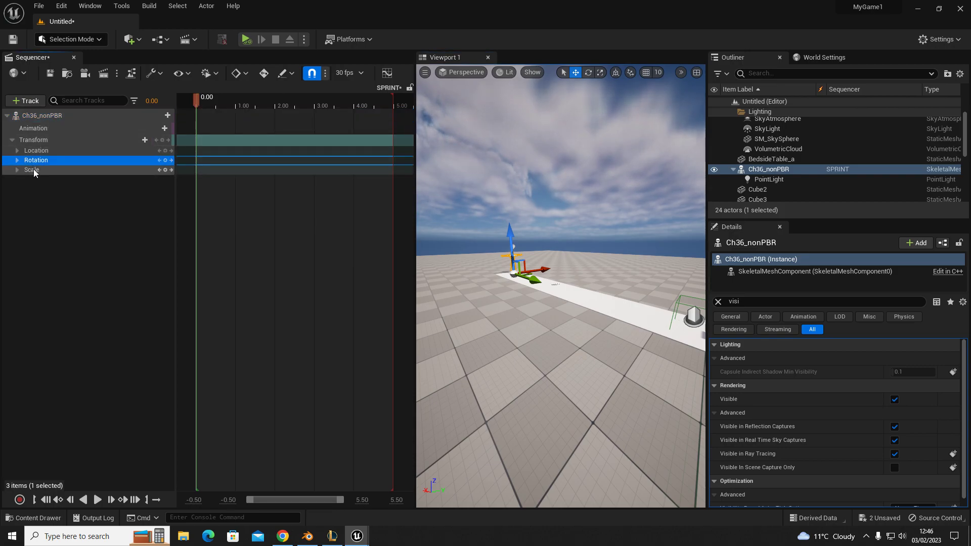
pyautogui.keyDown('ctrl'); pyautogui.click(32, 169); pyautogui.keyUp('ctrl')
pyautogui.press('Delete')
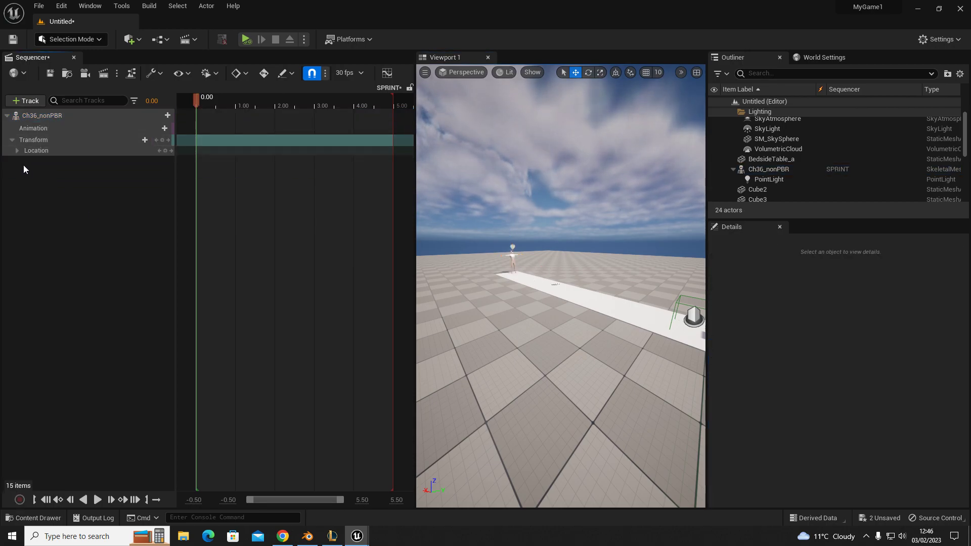
# Test the Location Y value of Ch36_nonPBR, undo the change, and delete the Y channel
pyautogui.click(18, 150)
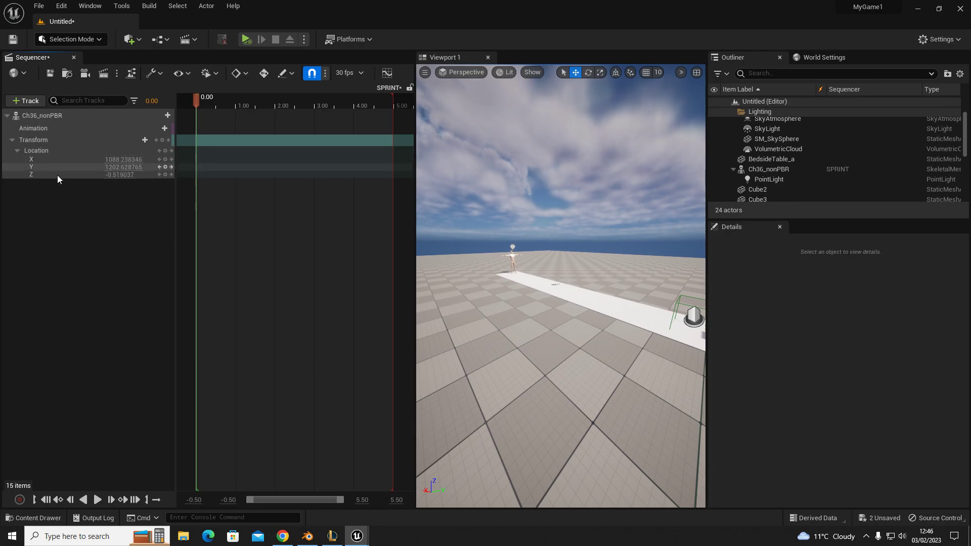
pyautogui.click(512, 258)
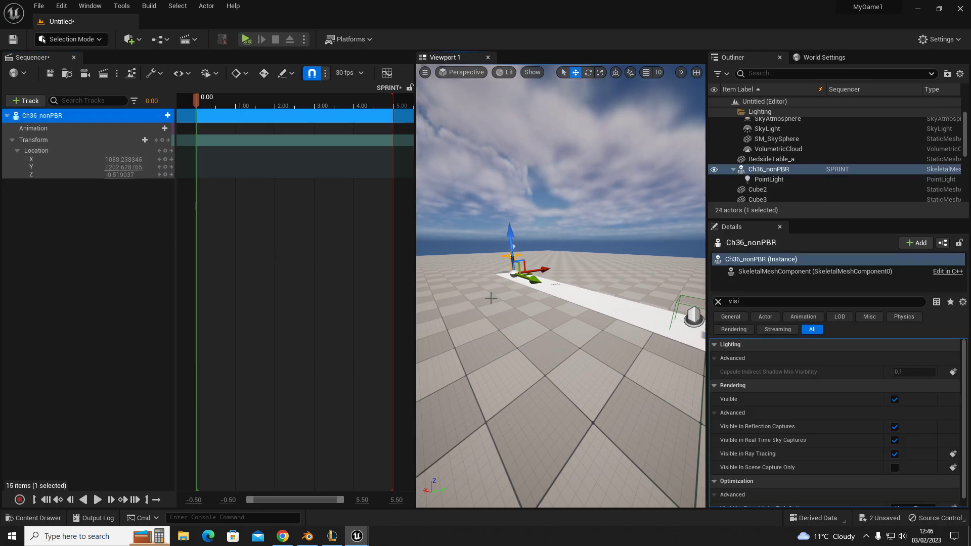
pyautogui.moveTo(124, 167); pyautogui.dragTo(144, 166)
pyautogui.moveTo(123, 167); pyautogui.dragTo(77, 167)
pyautogui.hotkey('ctrl', 'z')
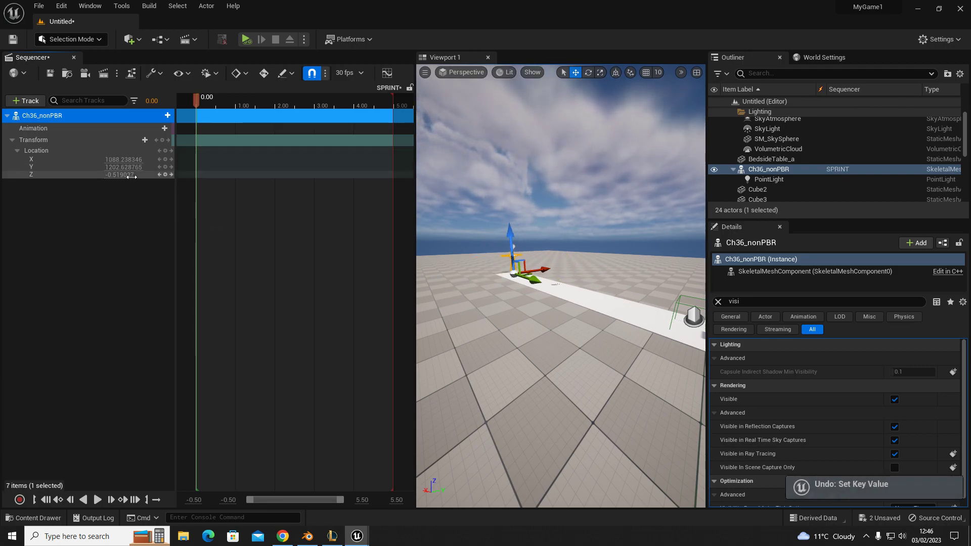
pyautogui.click(48, 166)
pyautogui.press('Delete')
# Test the Location Z channel of Ch36_nonPBR, undo the trial changes, and delete the Z channel
pyautogui.click(49, 168)
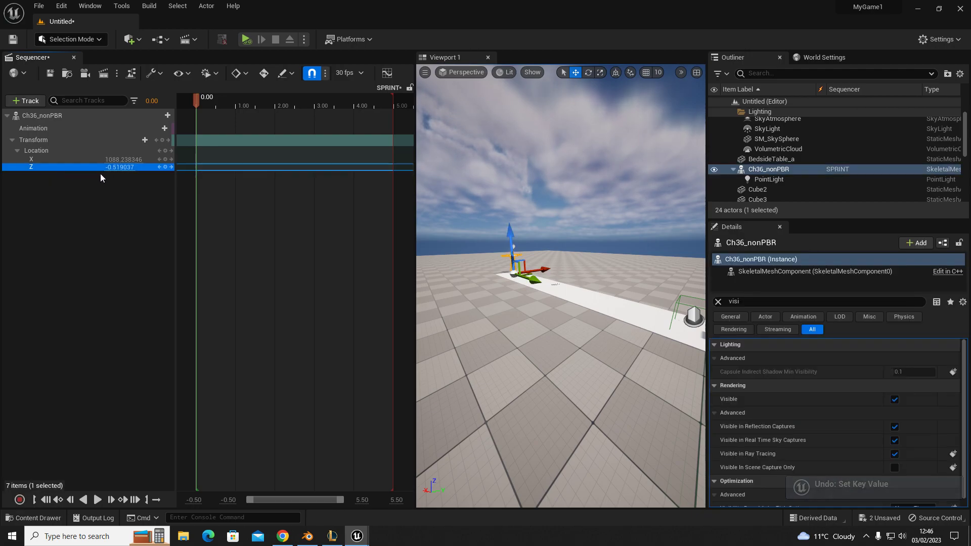
pyautogui.moveTo(119, 167); pyautogui.dragTo(78, 174)
pyautogui.press('Delete')
pyautogui.click(69, 161)
pyautogui.hotkey('ctrl', 'z')
pyautogui.hotkey('ctrl', 'z')
pyautogui.hotkey('ctrl', 'z')
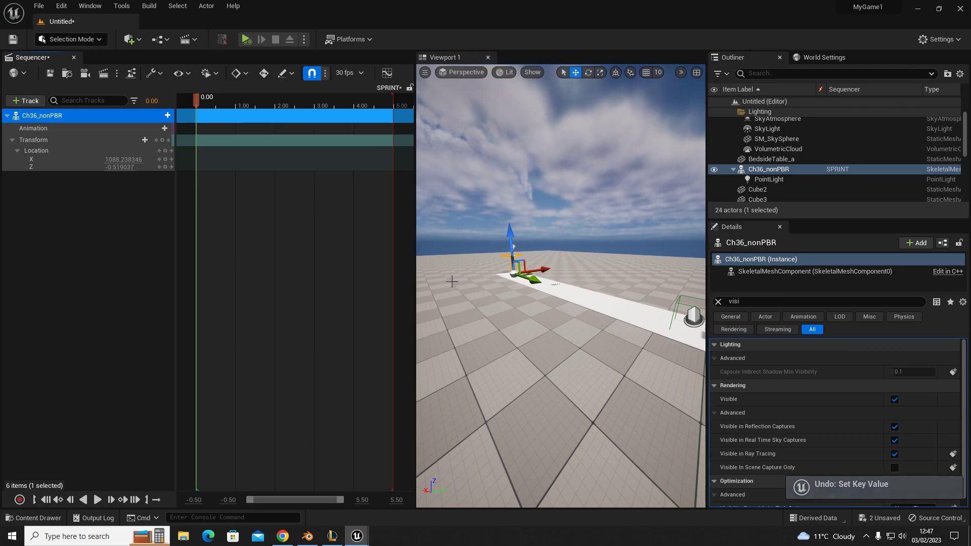
pyautogui.click(53, 167)
pyautogui.press('Delete')
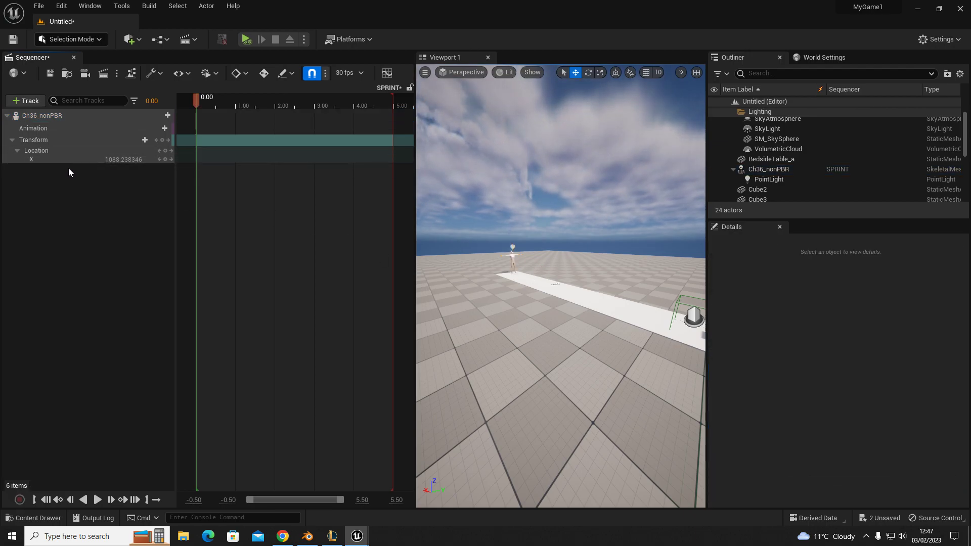
# Try changing Location X to slide Ch36_nonPBR along the walkway, undo it, and key Location X at 0.00
pyautogui.moveTo(121, 159); pyautogui.dragTo(30, 159)
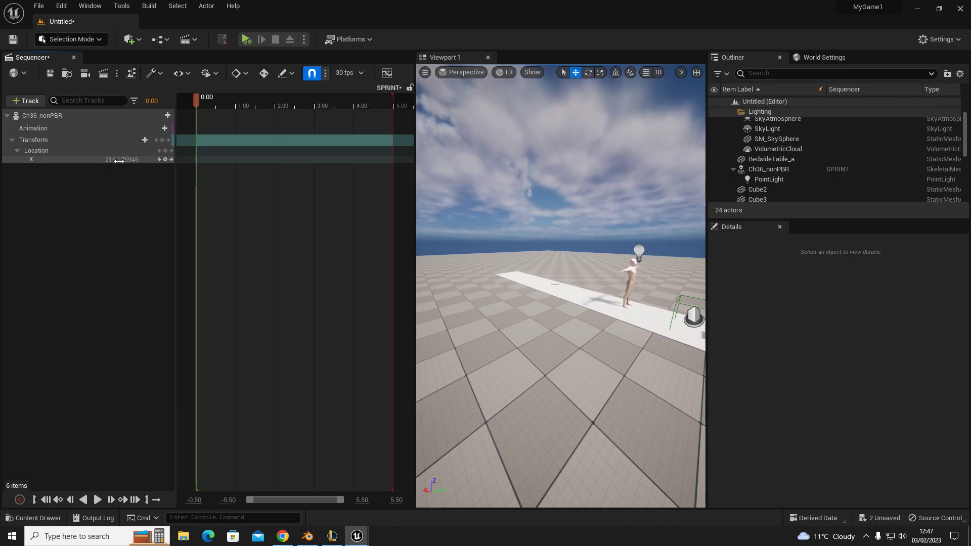
pyautogui.hotkey('ctrl', 'z')
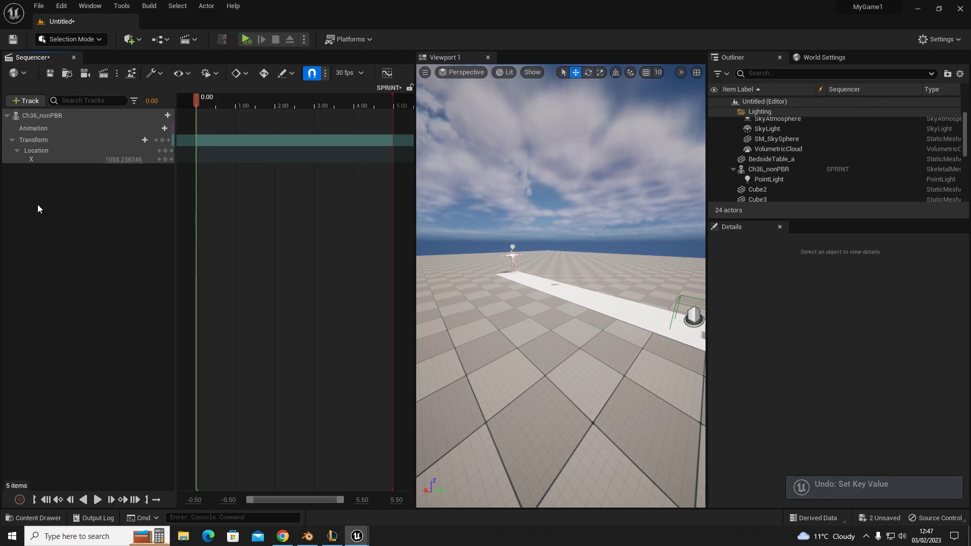
pyautogui.click(164, 160)
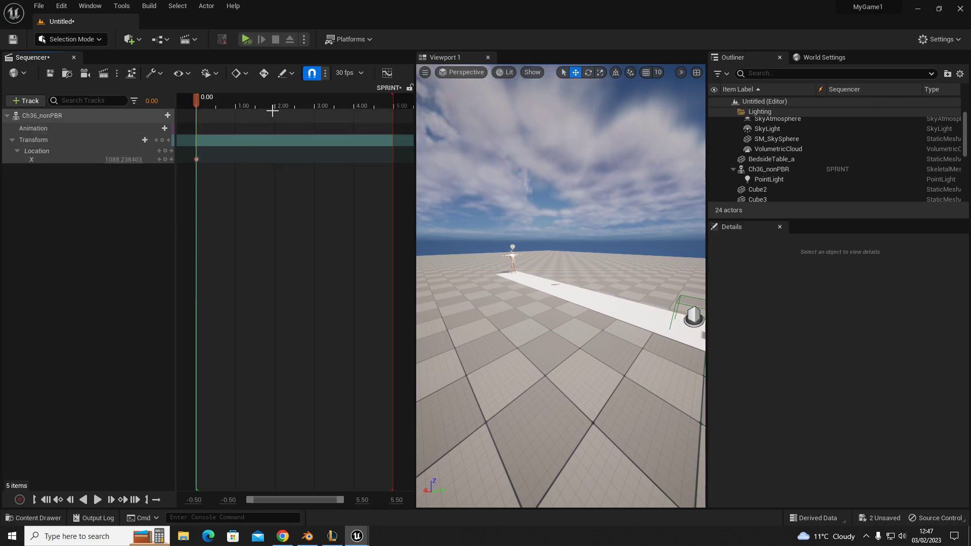
# At 2.00 seconds, move Ch36_nonPBR along the walkway to just before the trigger box and key Location X at about 217
pyautogui.moveTo(199, 103); pyautogui.dragTo(275, 129)
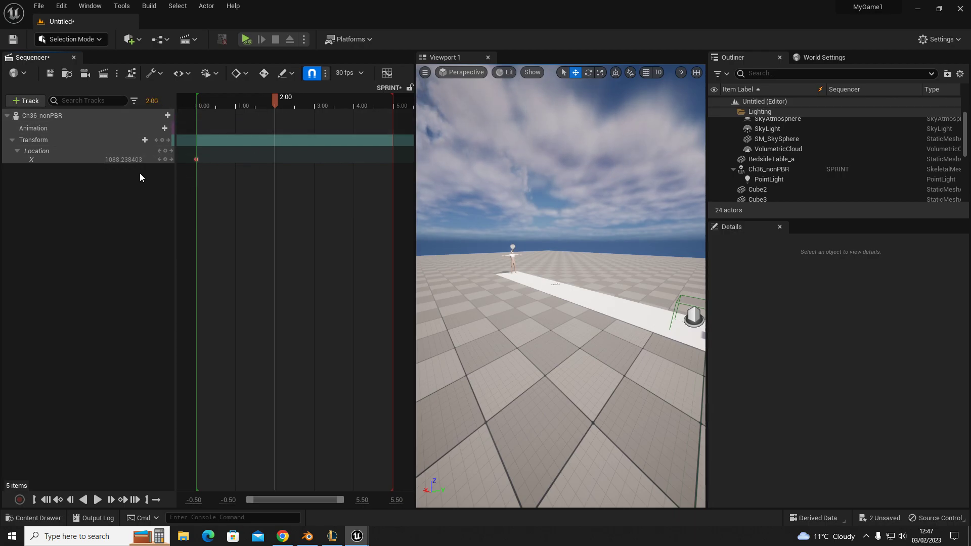
pyautogui.click(511, 258)
pyautogui.moveTo(534, 283); pyautogui.dragTo(705, 424)
pyautogui.click(164, 159)
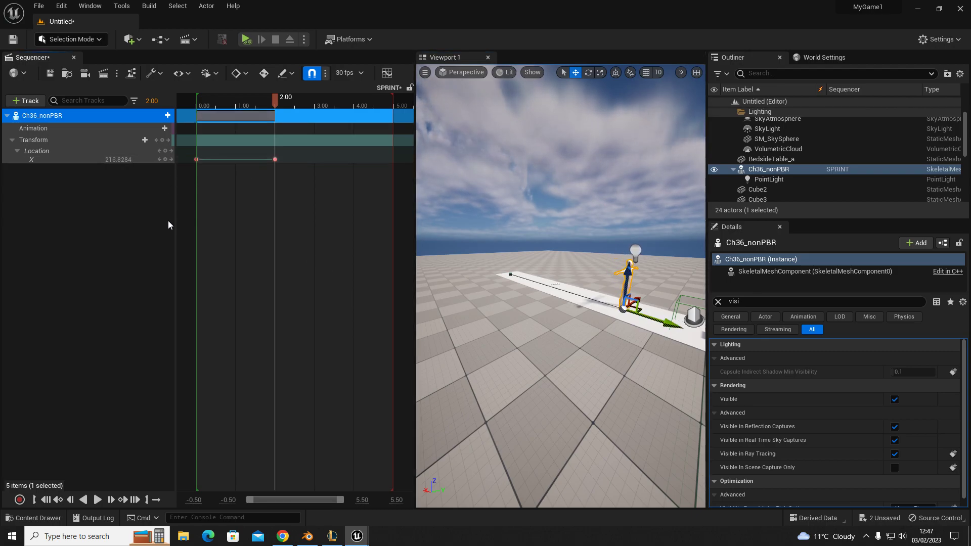
# Play the SPRINT sequence from the start to check the character's movement
pyautogui.moveTo(274, 104); pyautogui.dragTo(196, 123)
pyautogui.press('space')
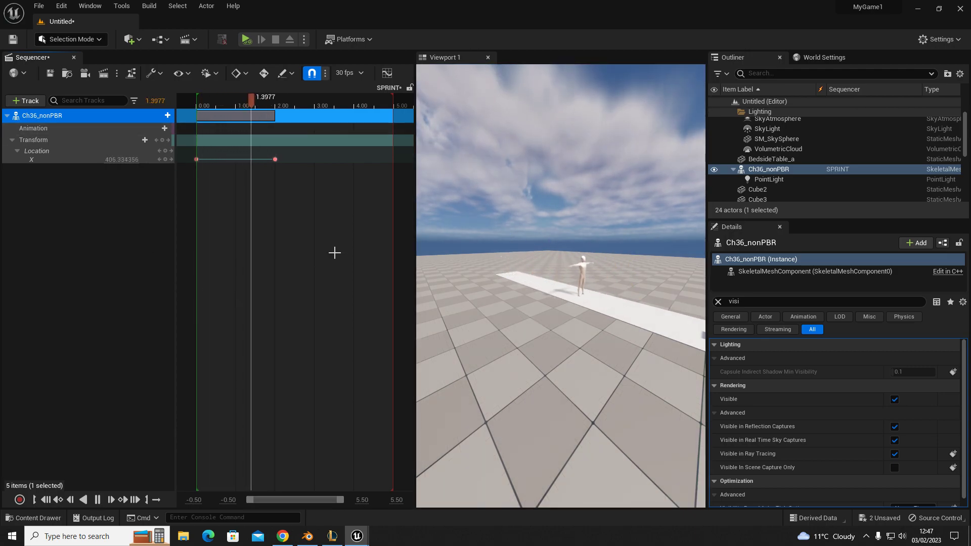
pyautogui.press('space')
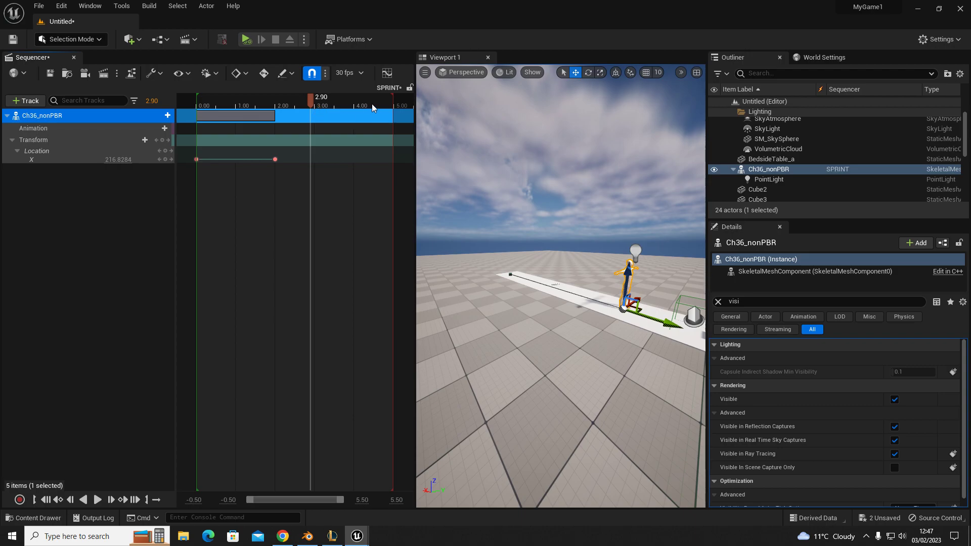
# Speed up the sprint by moving the second key to about 0.8 seconds and the sequence end to about 1.07 seconds
pyautogui.moveTo(366, 101)
pyautogui.mouseDown()
pyautogui.moveTo(285, 126)
pyautogui.moveTo(284, 144)
pyautogui.mouseUp()
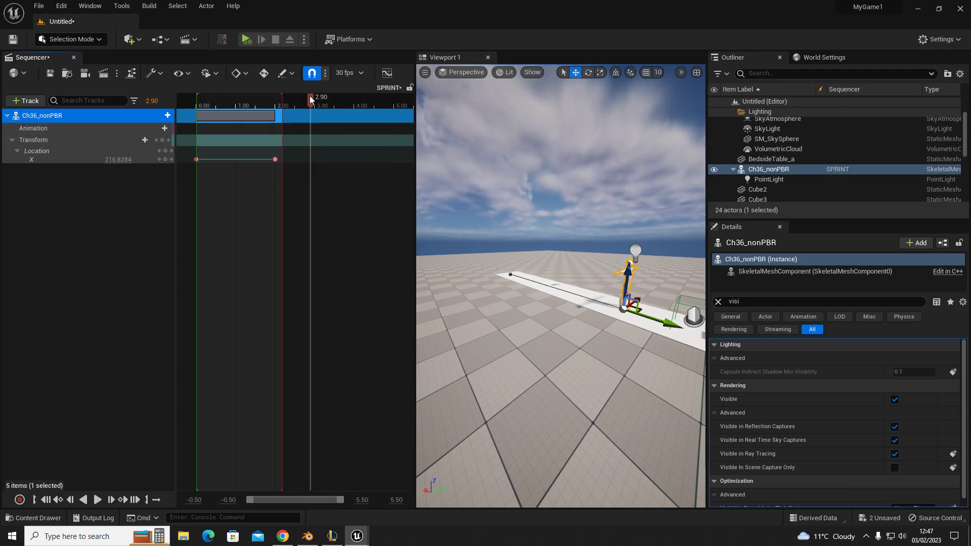
pyautogui.moveTo(273, 116); pyautogui.dragTo(228, 121)
pyautogui.moveTo(279, 101); pyautogui.dragTo(240, 105)
pyautogui.press('space')
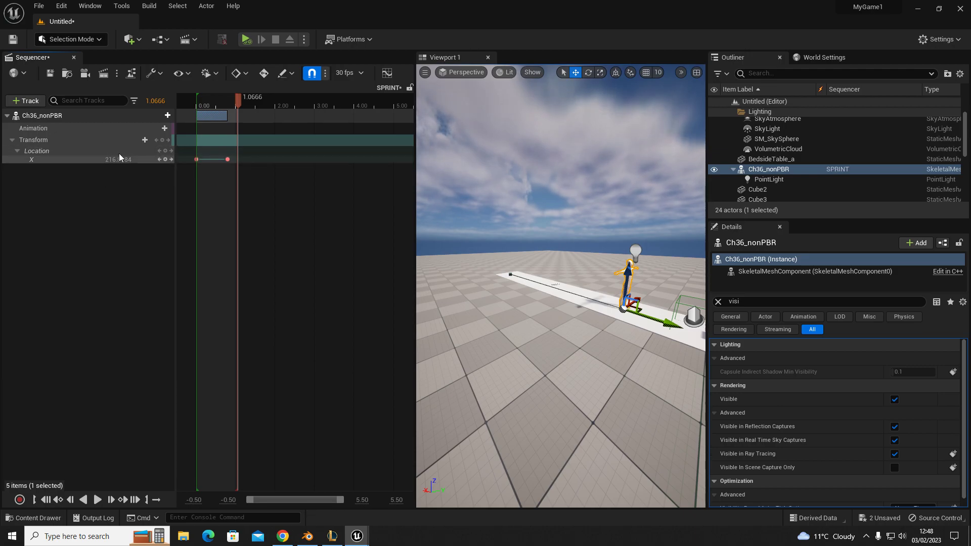
# Save the SPRINT sequence and close the Sequencer
pyautogui.click(50, 74)
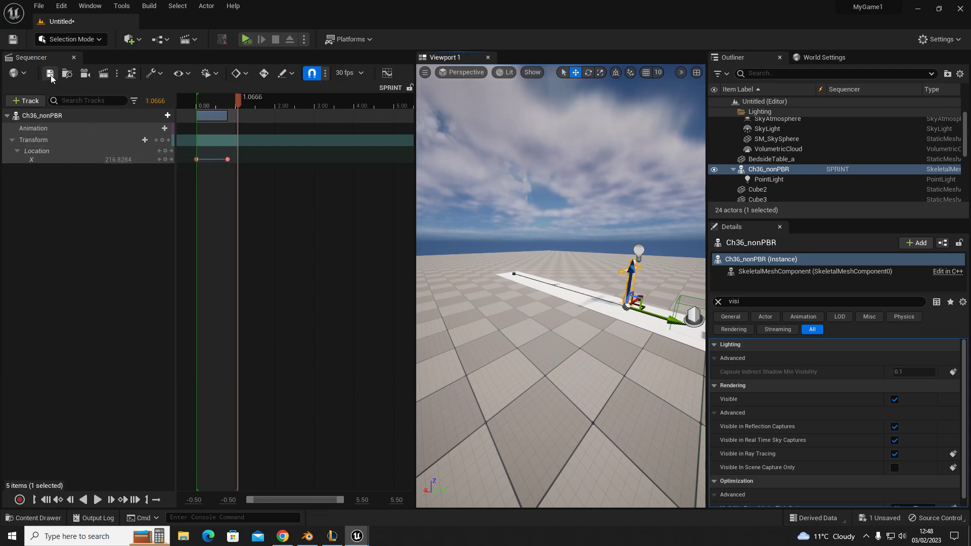
pyautogui.click(74, 58)
# Raise the SPRINT level sequence actor off the floor to above the walkway
pyautogui.moveTo(268, 304); pyautogui.dragTo(268, 304, button='right')
pyautogui.press('a')
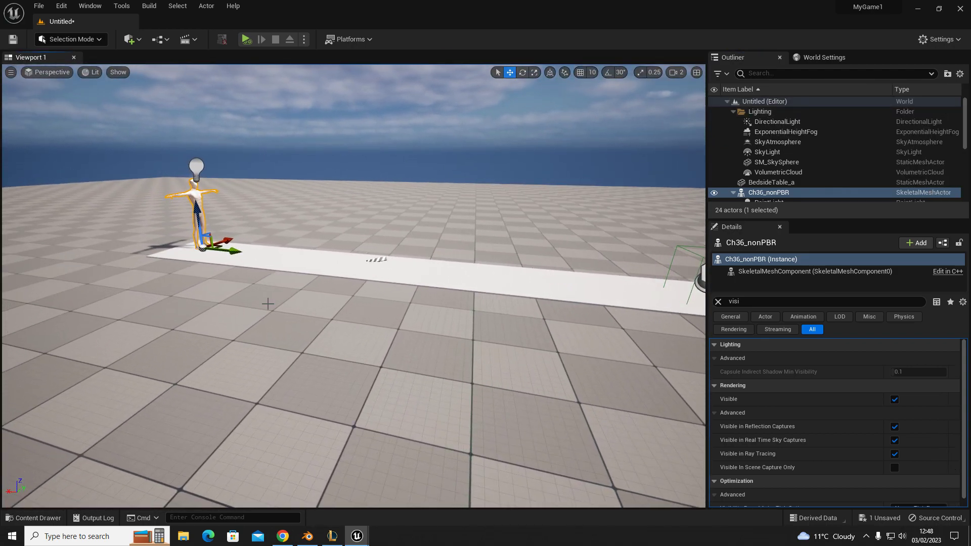
pyautogui.click(381, 259)
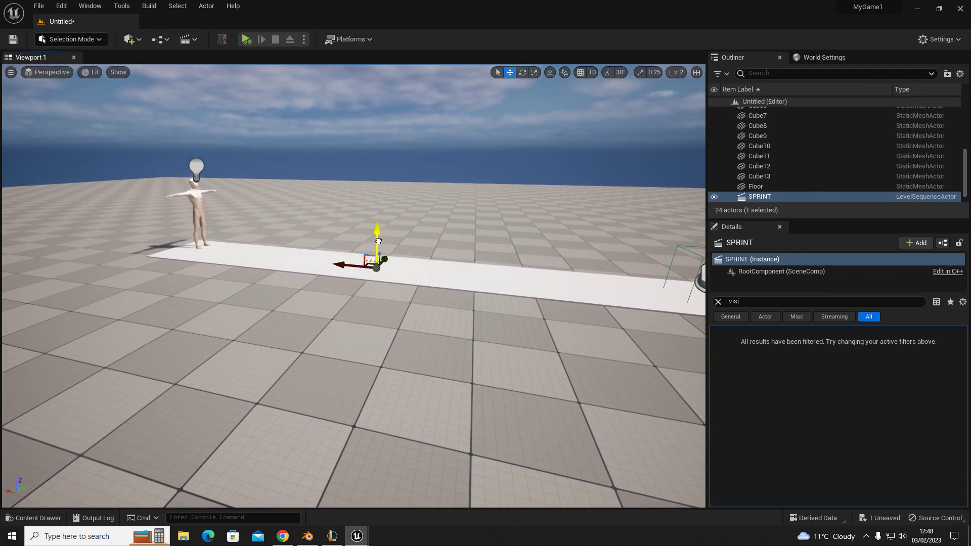
pyautogui.moveTo(375, 240); pyautogui.dragTo(376, 200)
# Clear the property filter for the SPRINT actor and enable Pause at End in its playback settings
pyautogui.click(717, 301)
pyautogui.scroll(-3, 835, 450)
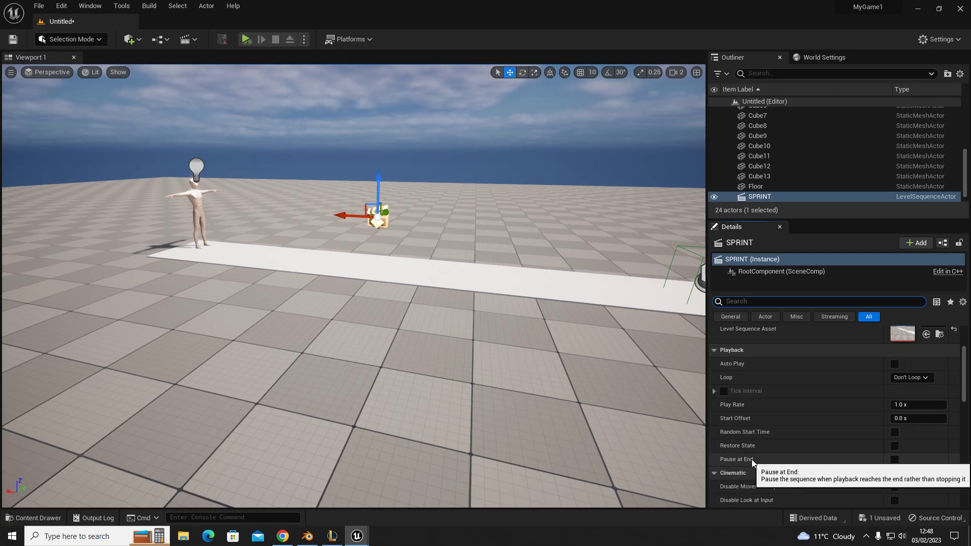
pyautogui.moveTo(346, 324); pyautogui.dragTo(374, 331, button='right')
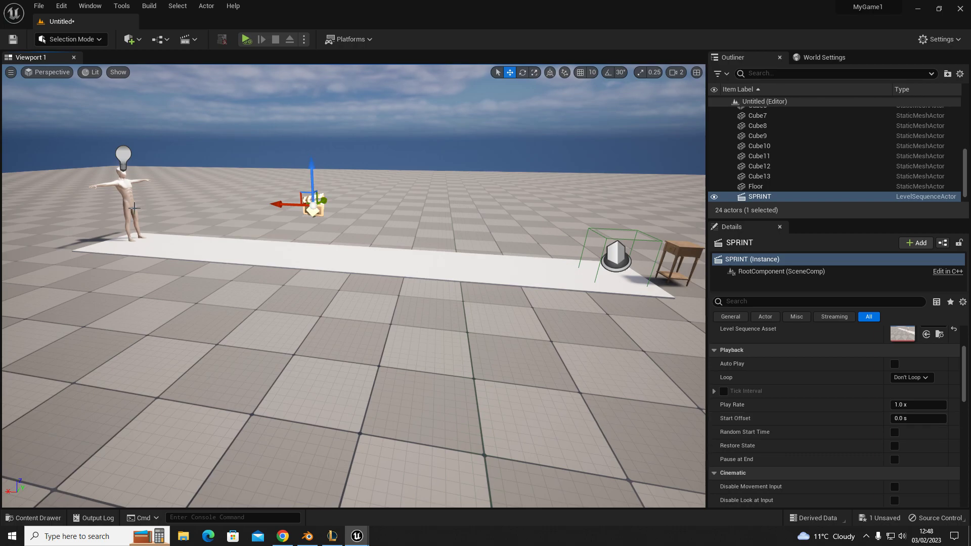
pyautogui.click(894, 460)
# Open the Level Blueprint with the SPRINT sequence actor still selected
pyautogui.moveTo(480, 293); pyautogui.dragTo(481, 297, button='right')
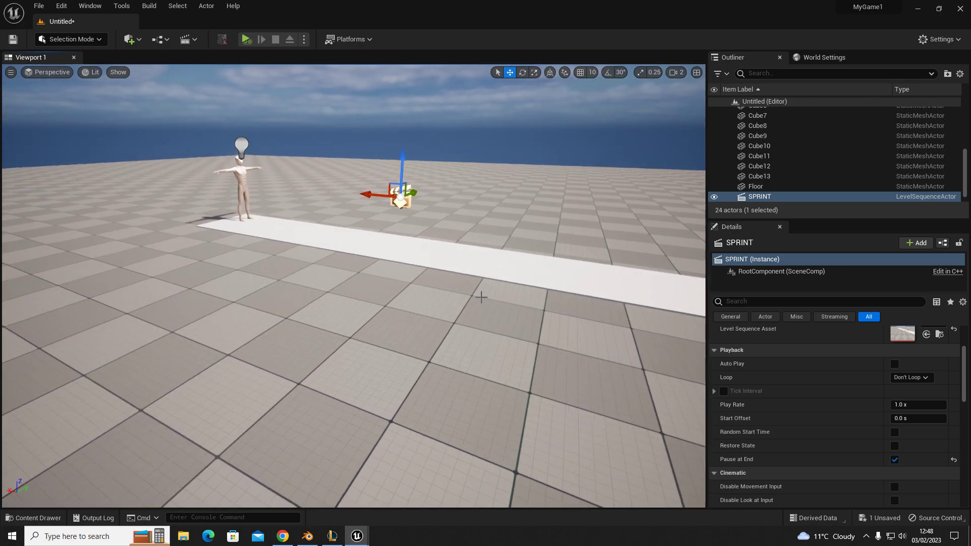
pyautogui.moveTo(388, 312); pyautogui.dragTo(370, 301, button='right')
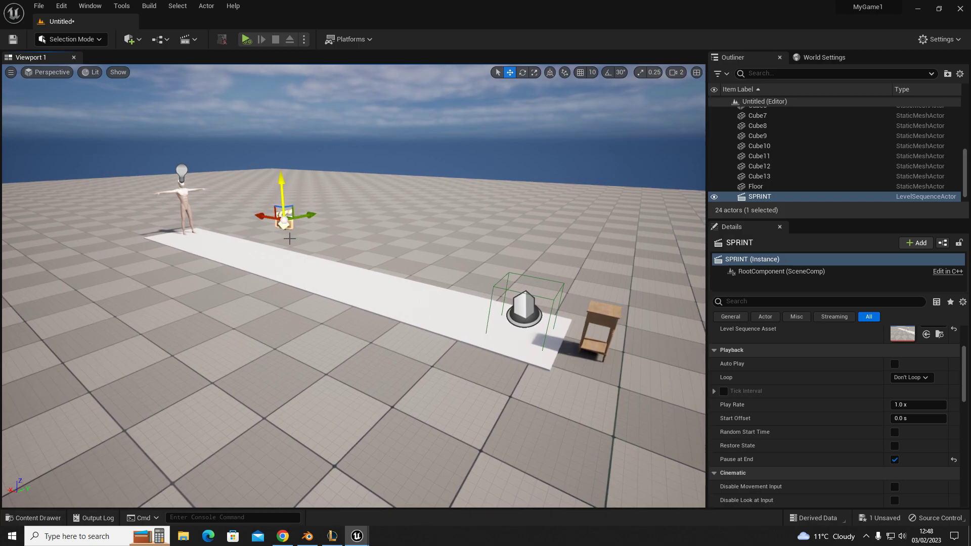
pyautogui.moveTo(271, 205); pyautogui.dragTo(235, 226, button='right')
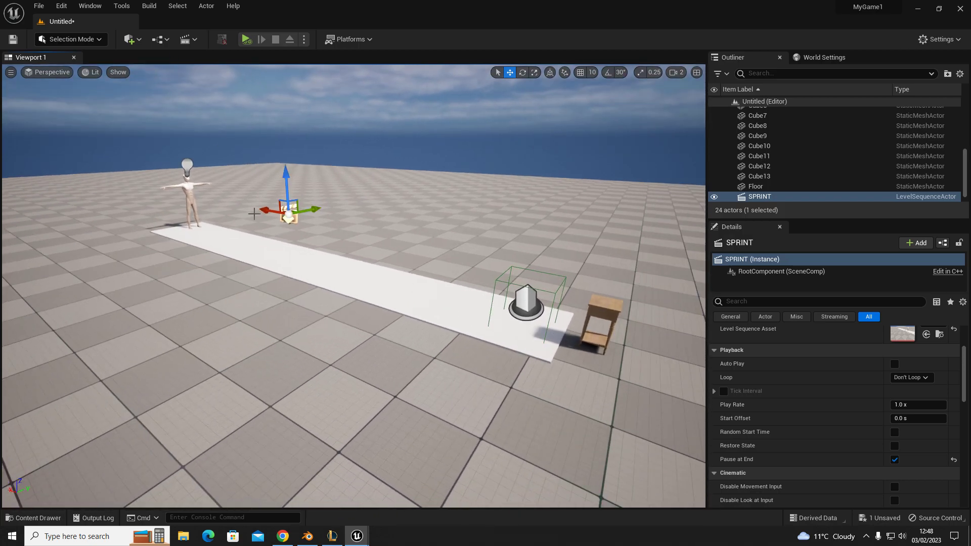
pyautogui.click(157, 39)
pyautogui.click(199, 112)
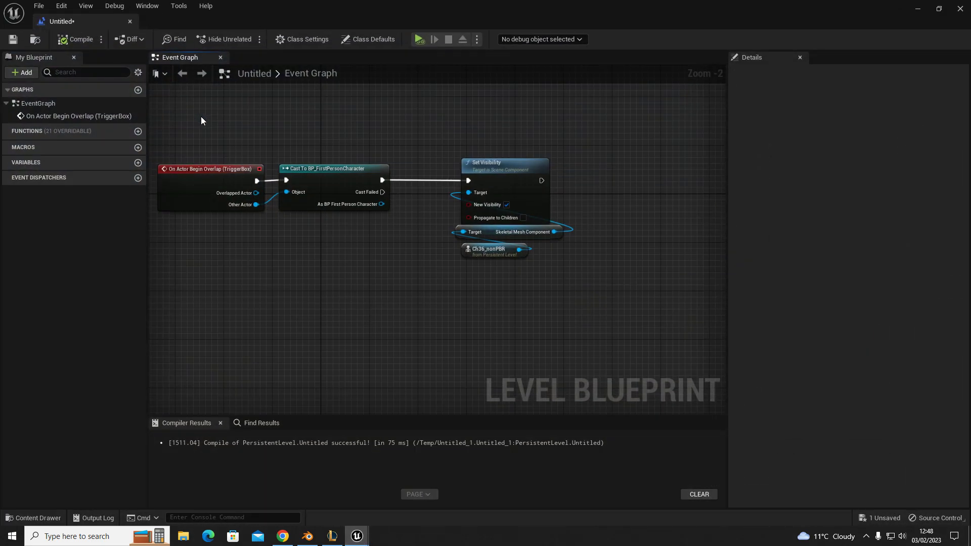
# Move the Set Visibility node and its Ch36_nonPBR reference nodes farther from the cast node to make room between them
pyautogui.moveTo(356, 305)
pyautogui.mouseDown(button='right')
pyautogui.moveTo(549, 329)
pyautogui.moveTo(345, 310)
pyautogui.mouseUp(button='right')
pyautogui.moveTo(449, 203); pyautogui.dragTo(575, 315)
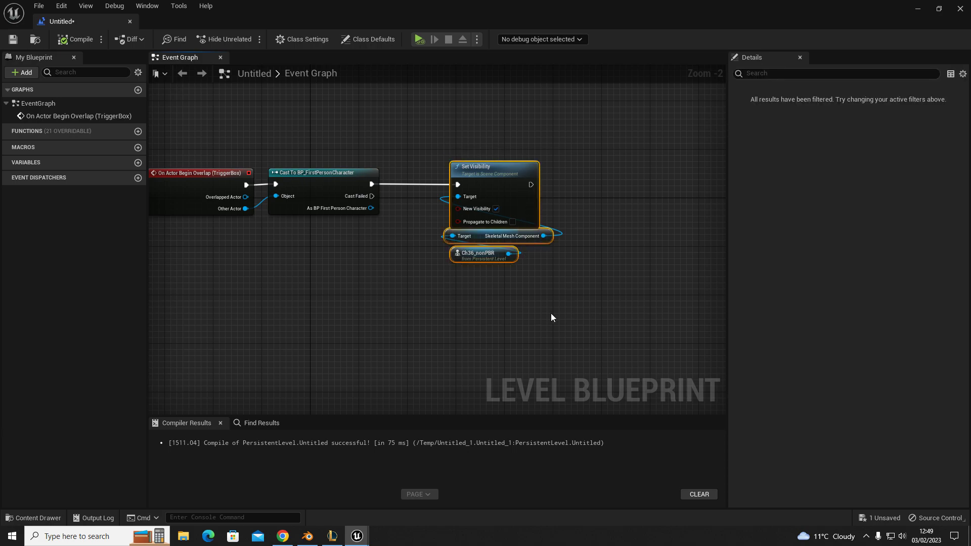
pyautogui.moveTo(574, 314); pyautogui.dragTo(475, 316, button='right')
pyautogui.moveTo(404, 163); pyautogui.dragTo(481, 173)
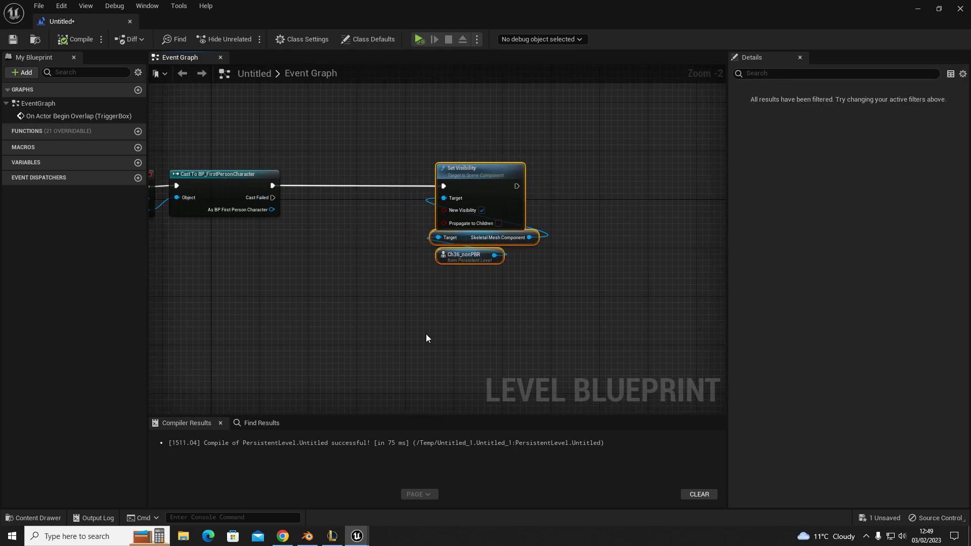
# Add a reference to the SPRINT sequence actor and create a Play (SequencePlayer) node from it beside the cast node
pyautogui.rightClick(318, 321)
pyautogui.click(383, 168)
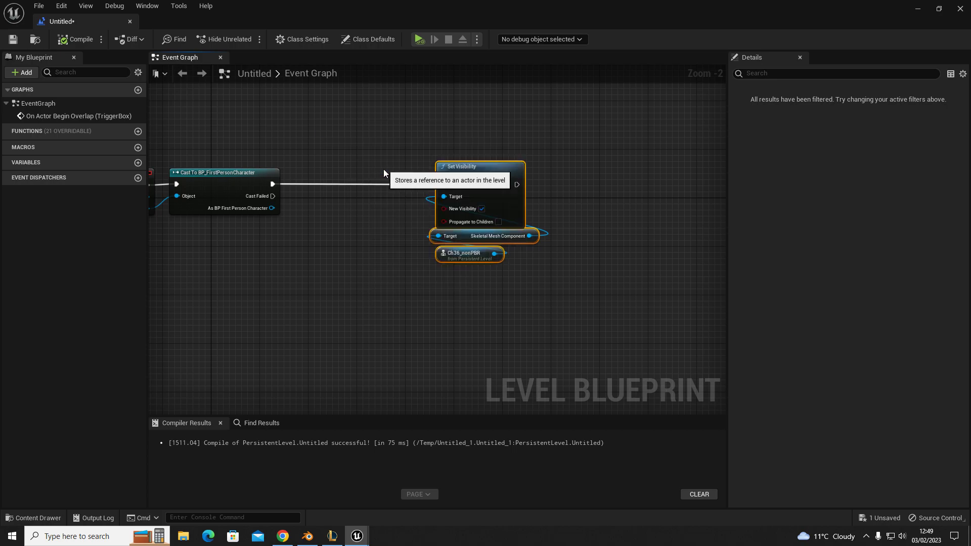
pyautogui.moveTo(325, 335); pyautogui.dragTo(335, 288)
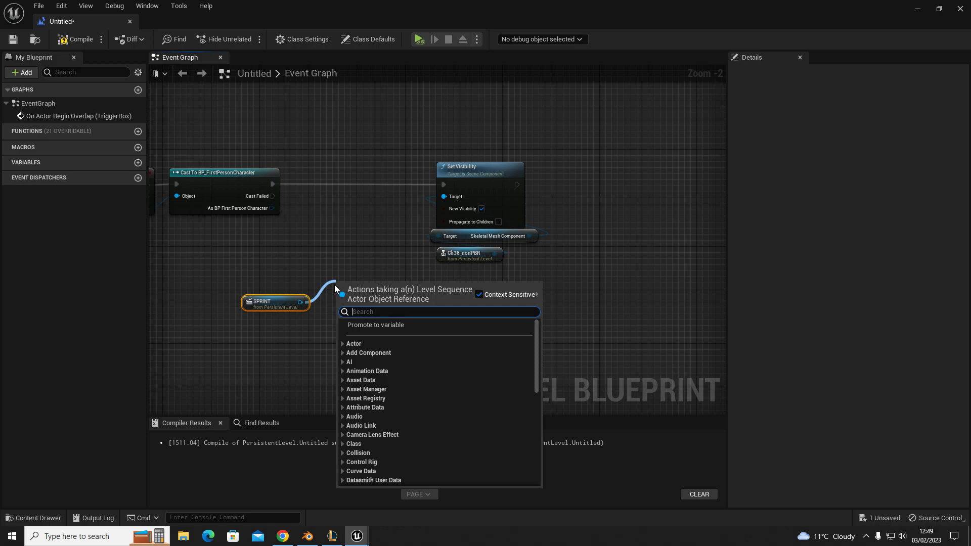
pyautogui.write('play')
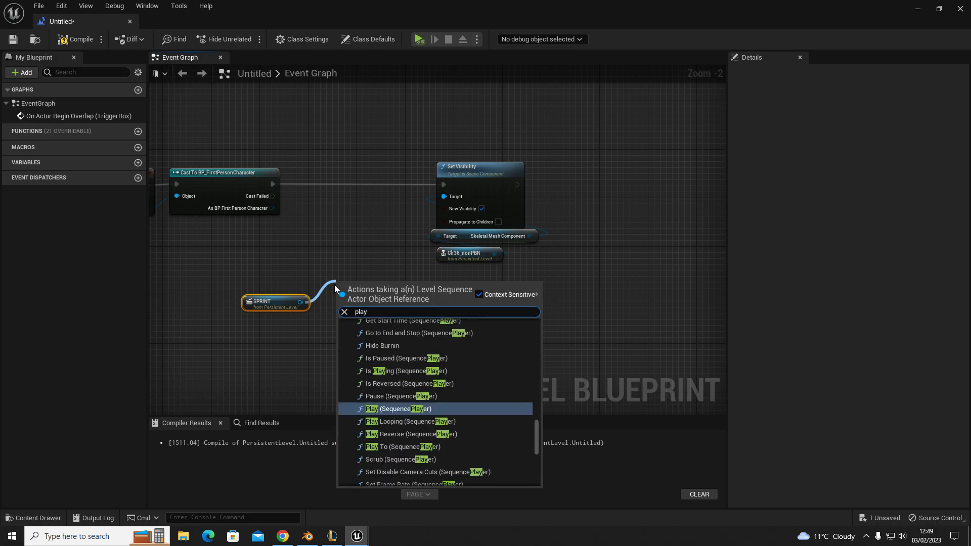
pyautogui.click(387, 413)
pyautogui.moveTo(348, 284); pyautogui.dragTo(346, 214)
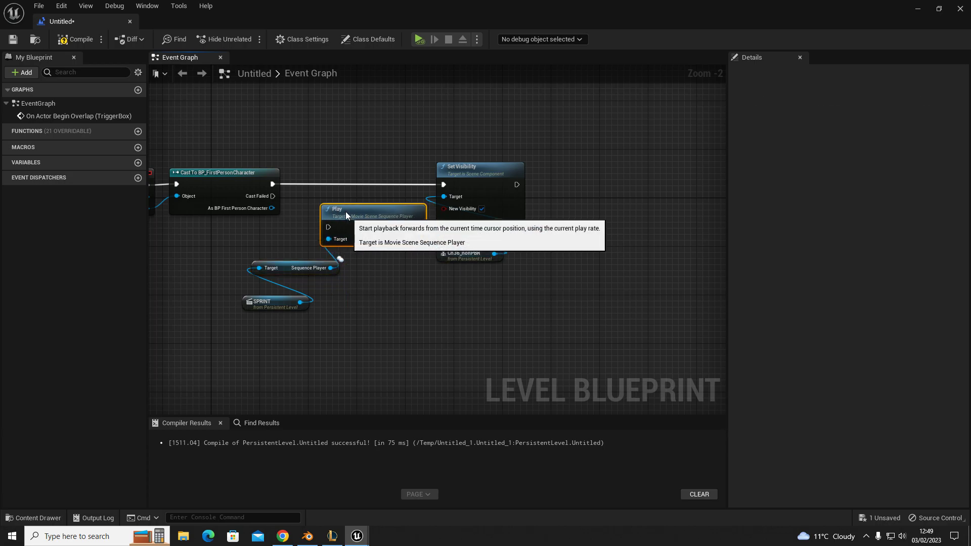
# Shift the Set Visibility group farther along the graph and arrange the SPRINT Play nodes compactly between it and the cast node
pyautogui.moveTo(455, 138); pyautogui.dragTo(503, 267)
pyautogui.moveTo(468, 180); pyautogui.dragTo(638, 184)
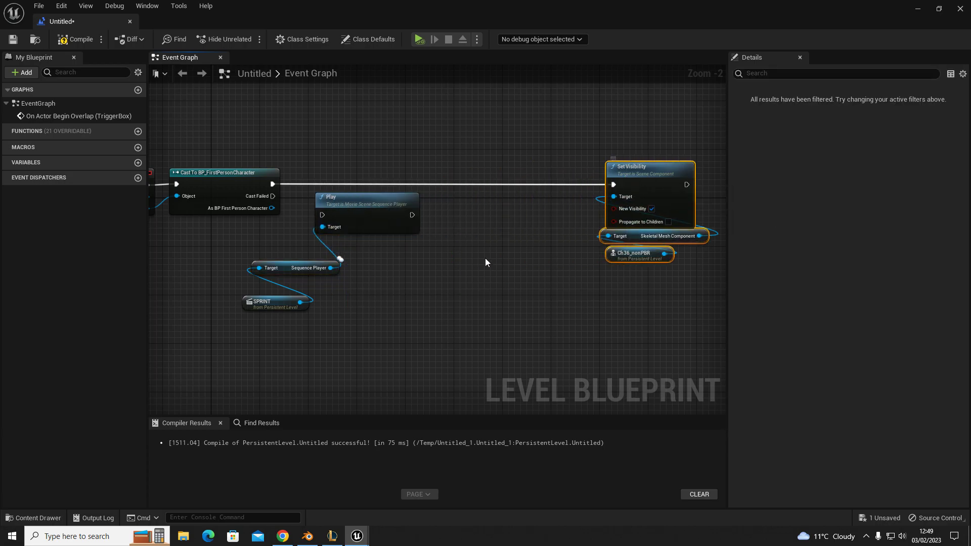
pyautogui.click(486, 259)
pyautogui.moveTo(384, 207); pyautogui.dragTo(474, 213)
pyautogui.moveTo(413, 265); pyautogui.dragTo(459, 257, button='right')
pyautogui.moveTo(311, 251); pyautogui.dragTo(498, 234)
pyautogui.click(418, 260)
pyautogui.moveTo(411, 274); pyautogui.dragTo(413, 371, button='right')
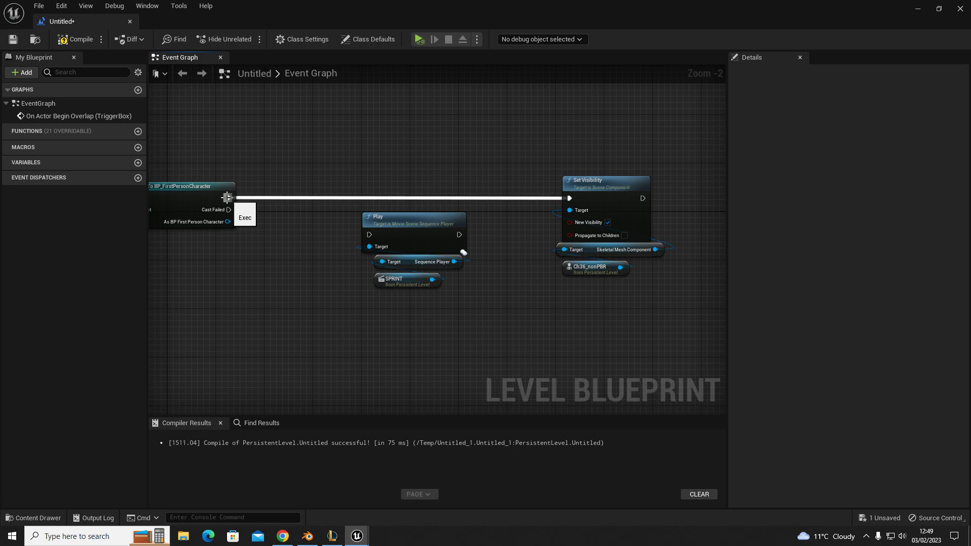
# Insert a Delay node on the execution output of the Cast To BP_FirstPersonCharacter node
pyautogui.moveTo(226, 197); pyautogui.dragTo(266, 200)
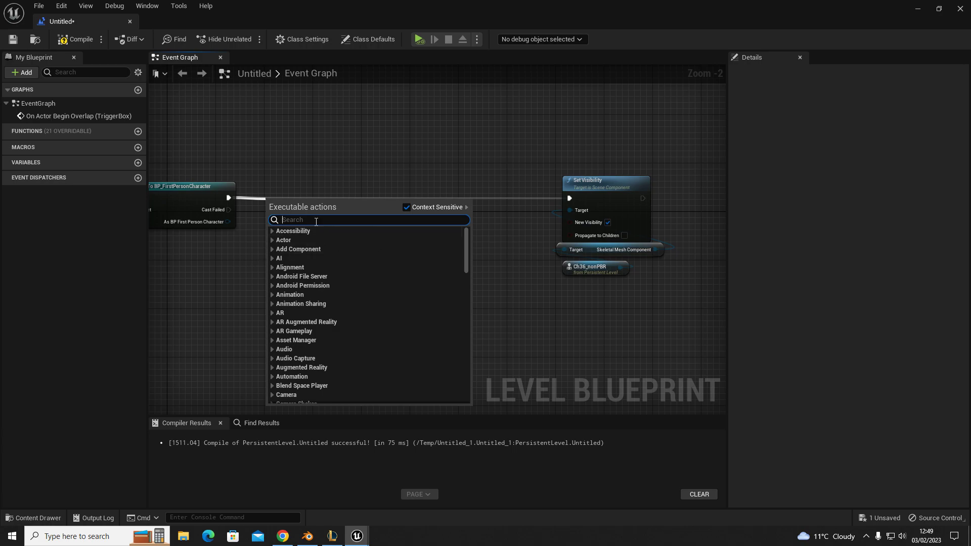
pyautogui.write('dela')
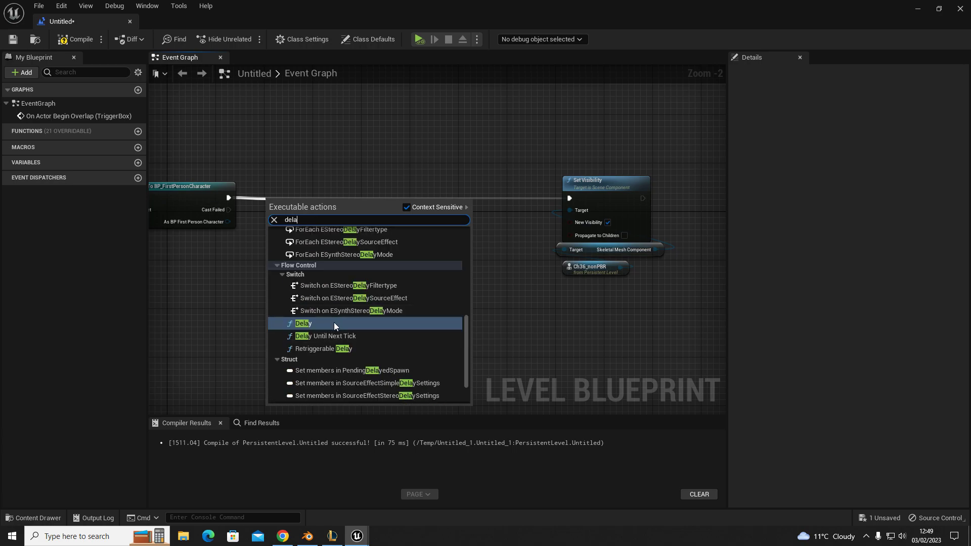
pyautogui.click(334, 323)
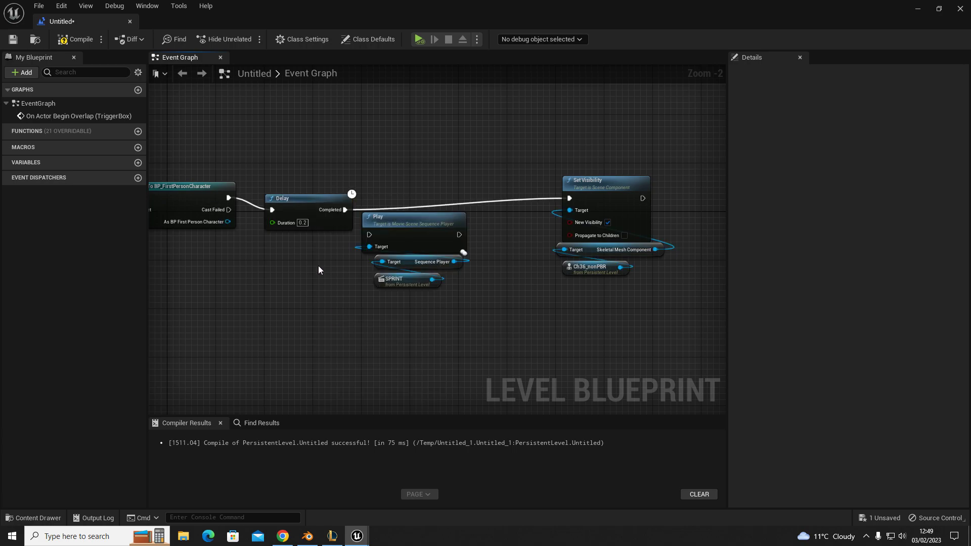
# Wire the Delay's Completed output to the SPRINT Play node and Play to Set Visibility, lining the nodes up in a row
pyautogui.moveTo(432, 247); pyautogui.dragTo(405, 227)
pyautogui.moveTo(473, 312); pyautogui.dragTo(395, 230)
pyautogui.moveTo(409, 227); pyautogui.dragTo(446, 222)
pyautogui.moveTo(332, 197); pyautogui.dragTo(405, 229)
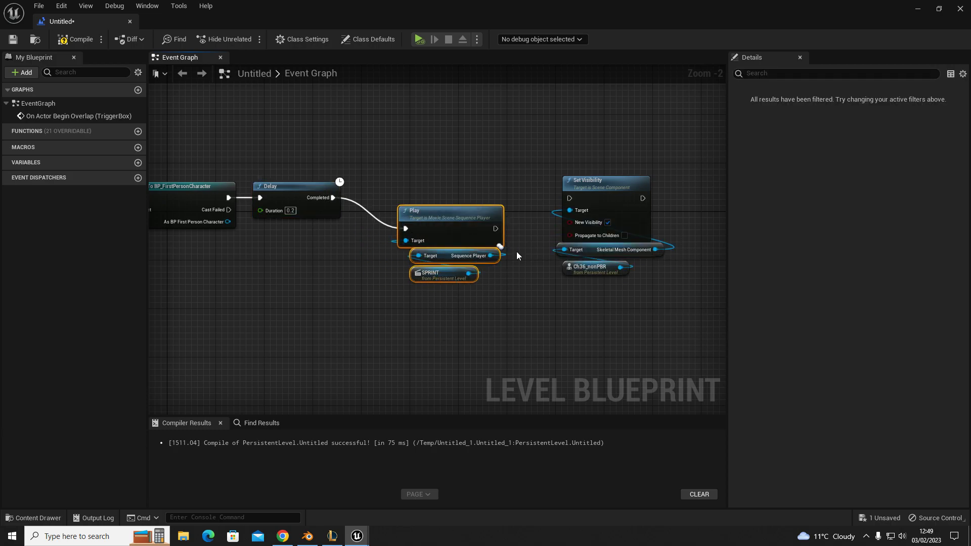
pyautogui.moveTo(495, 229); pyautogui.dragTo(569, 198)
pyautogui.moveTo(459, 230); pyautogui.dragTo(493, 201)
pyautogui.click(368, 249)
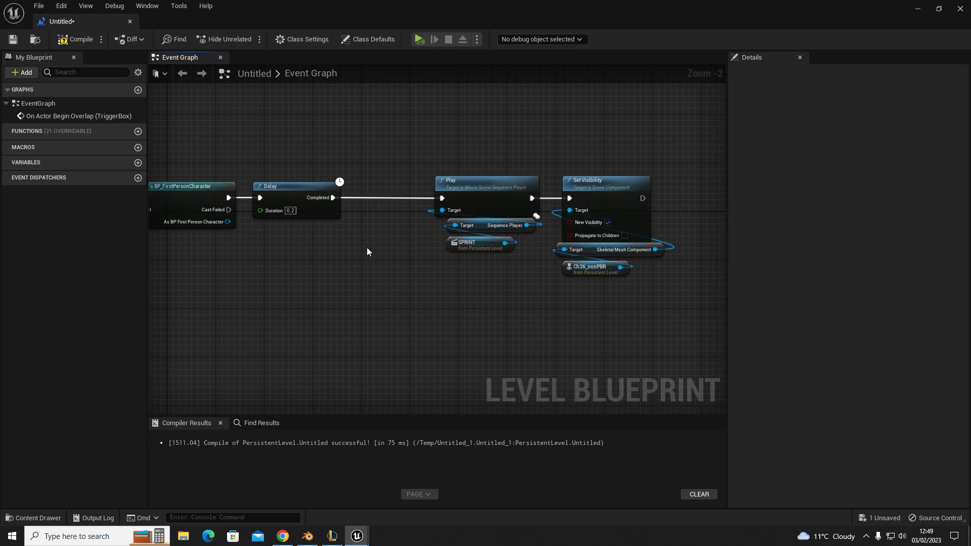
# Set the Delay duration to 2.0 and move the Play and Set Visibility groups farther away from it
pyautogui.moveTo(308, 240); pyautogui.dragTo(338, 230, button='right')
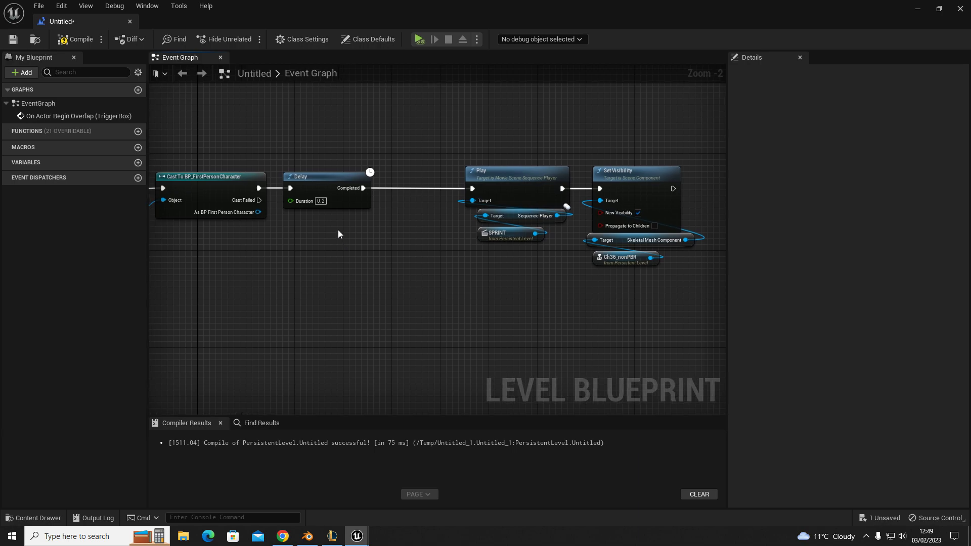
pyautogui.click(322, 201)
pyautogui.moveTo(363, 241); pyautogui.dragTo(353, 222, button='right')
pyautogui.moveTo(283, 132); pyautogui.dragTo(559, 246)
pyautogui.moveTo(451, 171); pyautogui.dragTo(553, 172)
pyautogui.click(318, 194)
pyautogui.moveTo(248, 210); pyautogui.dragTo(452, 229, button='right')
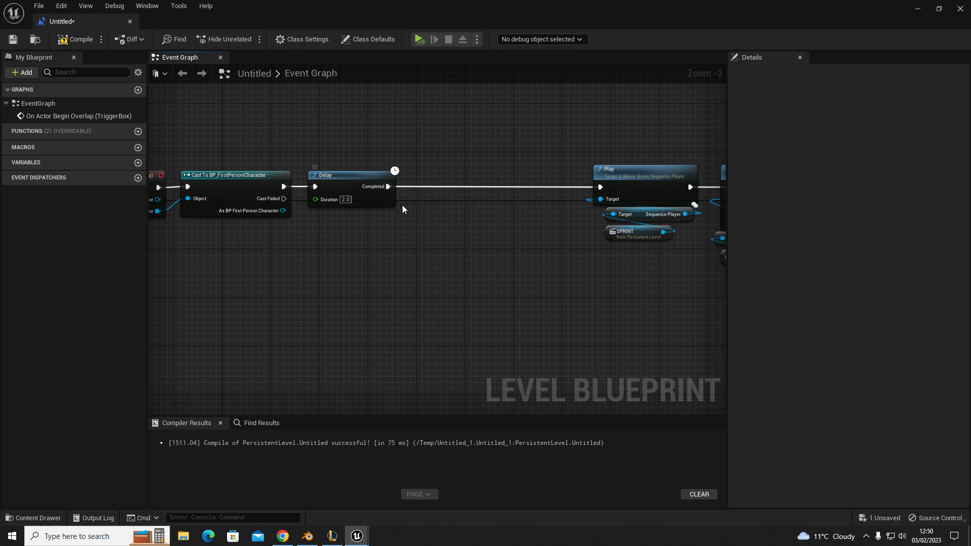
# Insert a Play Sound at Location node between the Delay and Play nodes and align it with them
pyautogui.moveTo(382, 189); pyautogui.dragTo(440, 199)
pyautogui.write('sound at location')
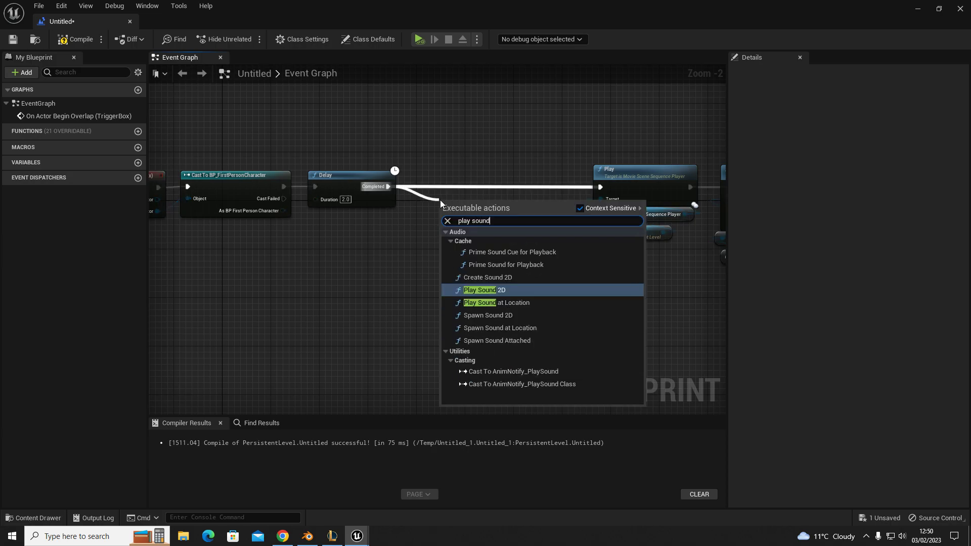
pyautogui.press('Return')
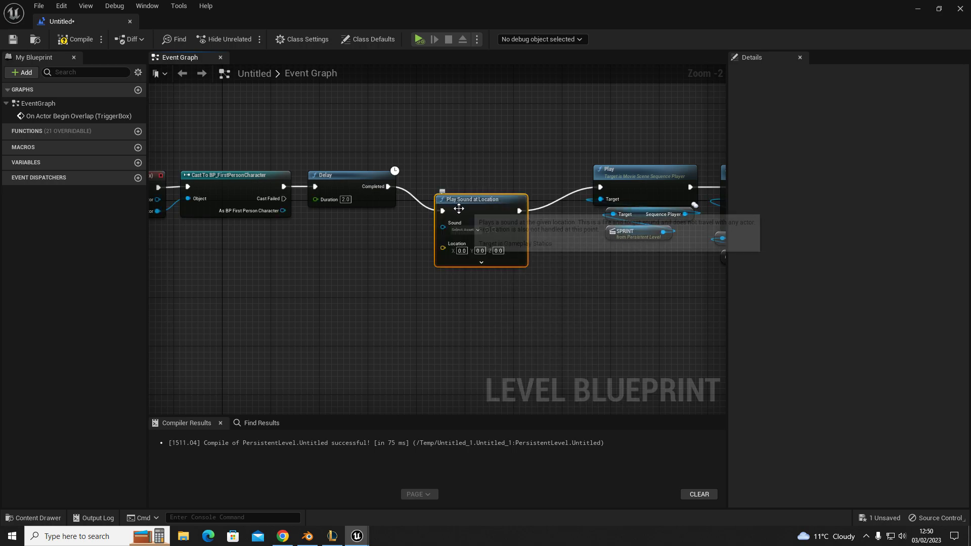
pyautogui.moveTo(489, 205); pyautogui.dragTo(513, 181)
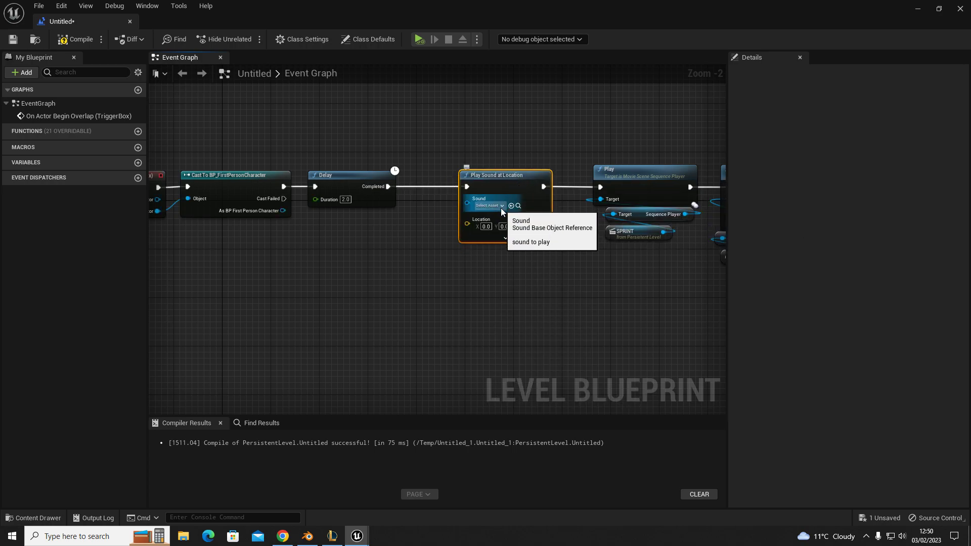
# Preview and assign WoodCreakingSFX1 as the sound of Play Sound at Location, and center the node between Delay and Play
pyautogui.click(499, 205)
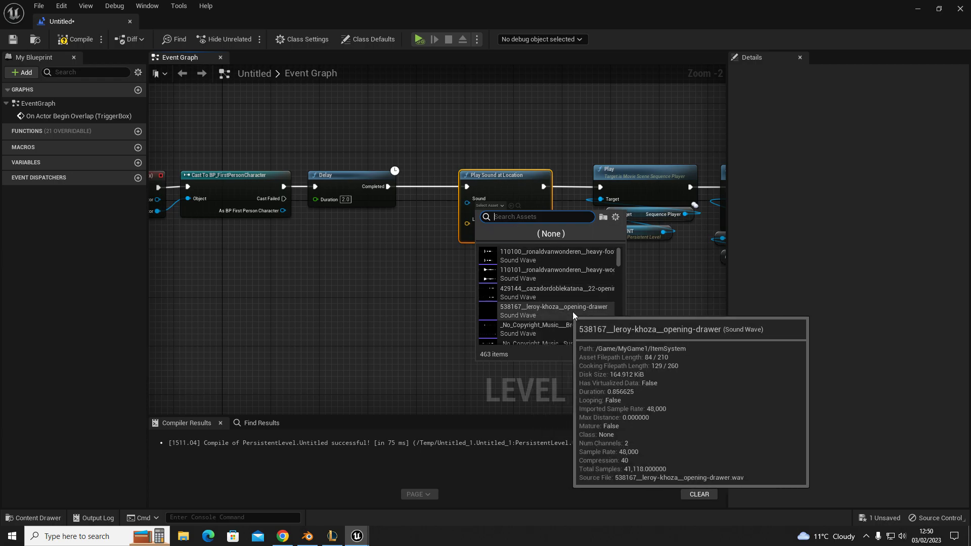
pyautogui.moveTo(618, 259); pyautogui.dragTo(613, 333)
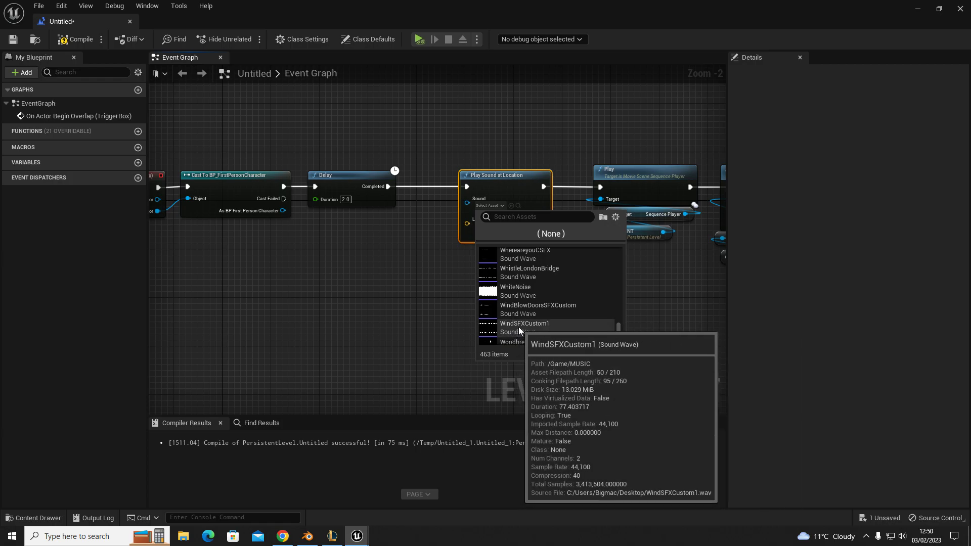
pyautogui.moveTo(511, 292)
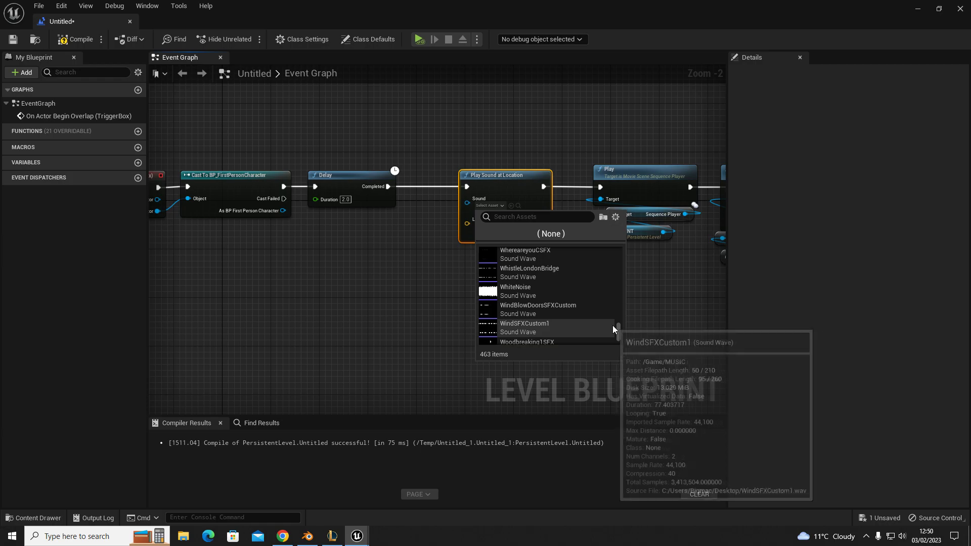
pyautogui.scroll(-2, 617, 331)
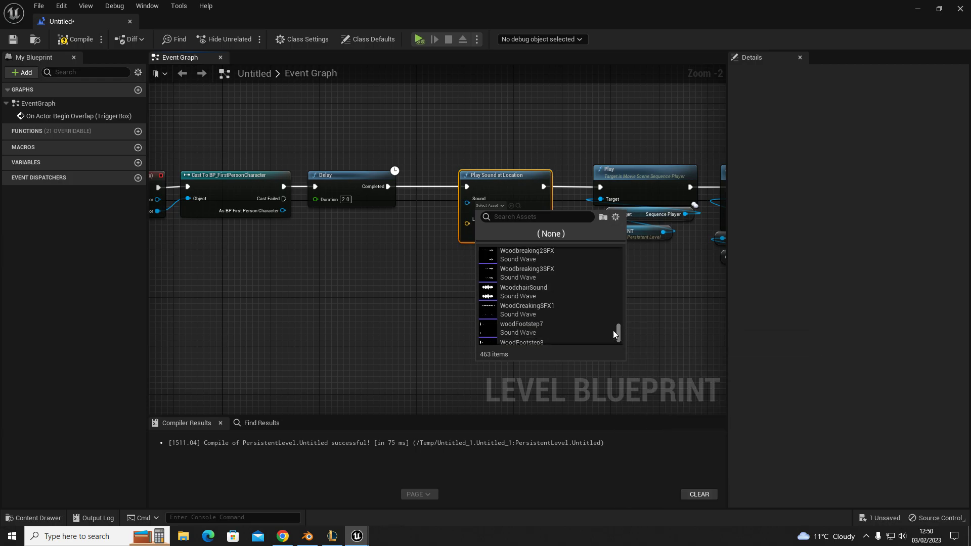
pyautogui.click(489, 314)
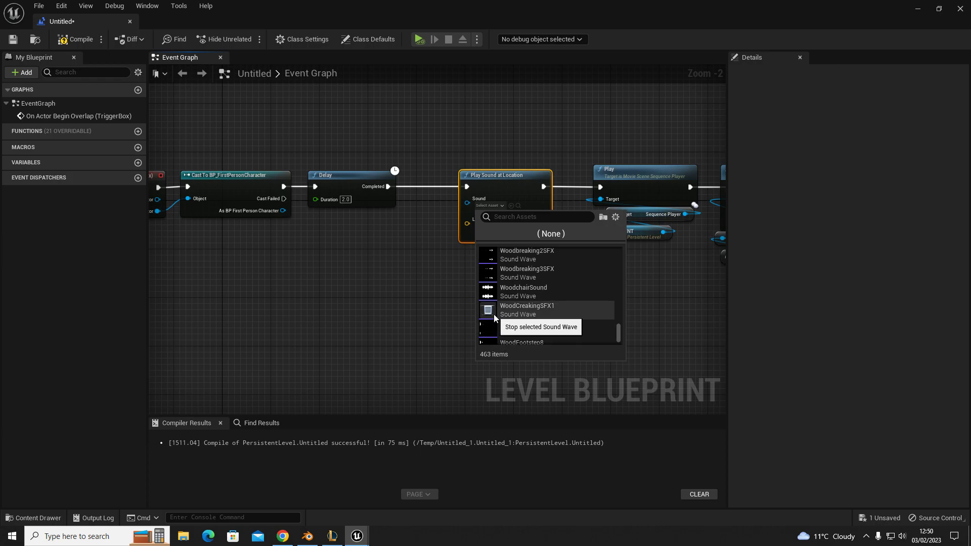
pyautogui.click(542, 311)
pyautogui.click(540, 312)
pyautogui.moveTo(508, 184); pyautogui.dragTo(520, 187)
pyautogui.click(451, 231)
pyautogui.moveTo(494, 266); pyautogui.dragTo(429, 246, button='right')
pyautogui.moveTo(454, 162); pyautogui.dragTo(441, 163)
pyautogui.click(503, 266)
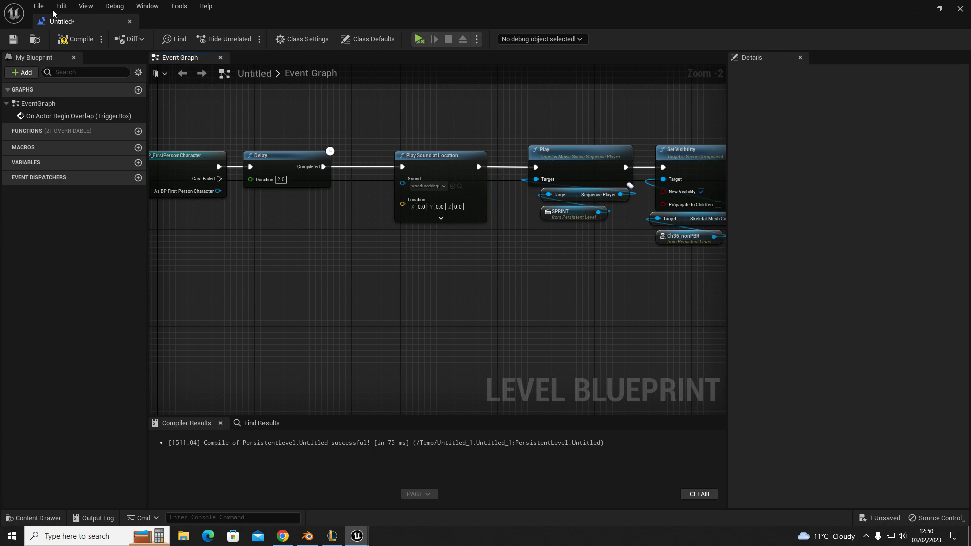
# Review the node chain from the trigger box overlap event through the cast and Delay to Play Sound at Location
pyautogui.moveTo(332, 269); pyautogui.dragTo(523, 280, button='right')
pyautogui.click(461, 182)
pyautogui.click(523, 254)
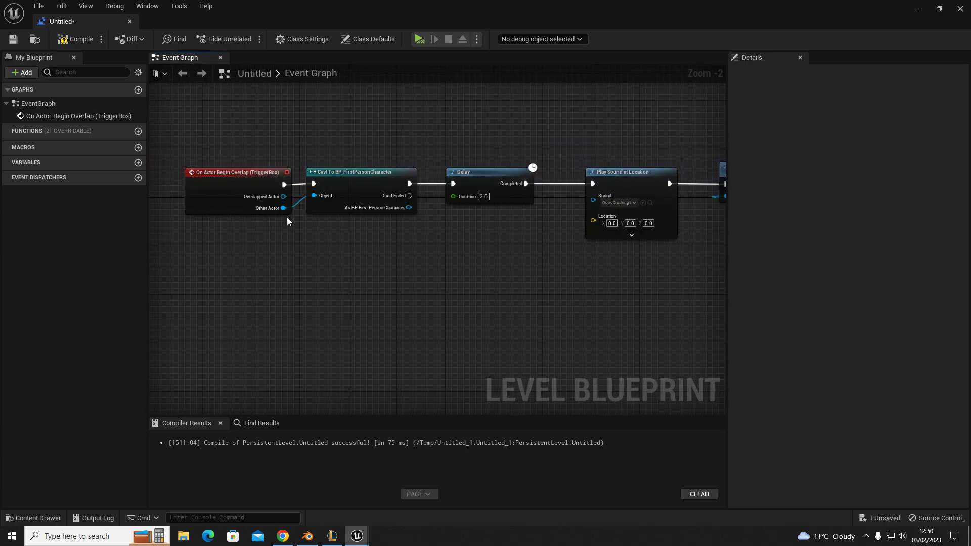
pyautogui.moveTo(506, 324); pyautogui.dragTo(486, 323, button='right')
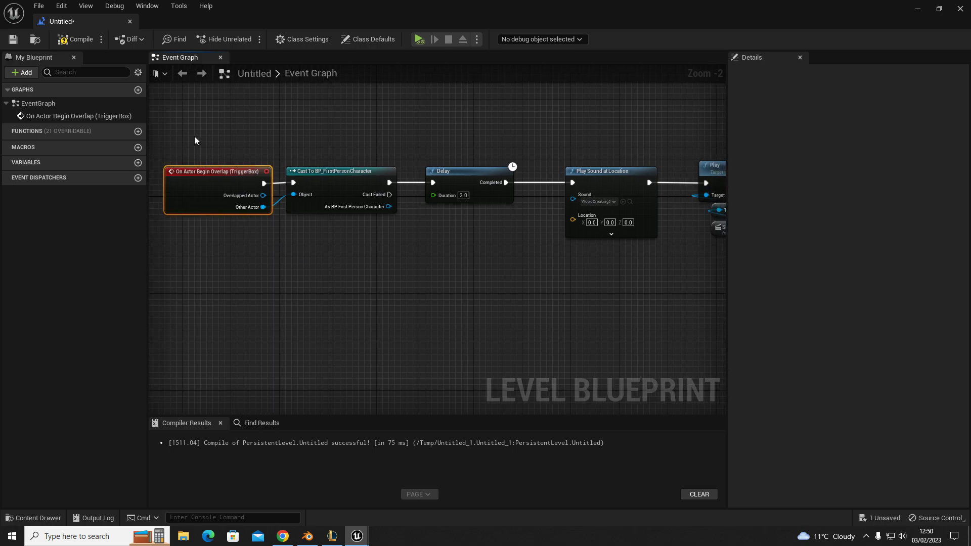
pyautogui.moveTo(268, 134); pyautogui.dragTo(351, 232)
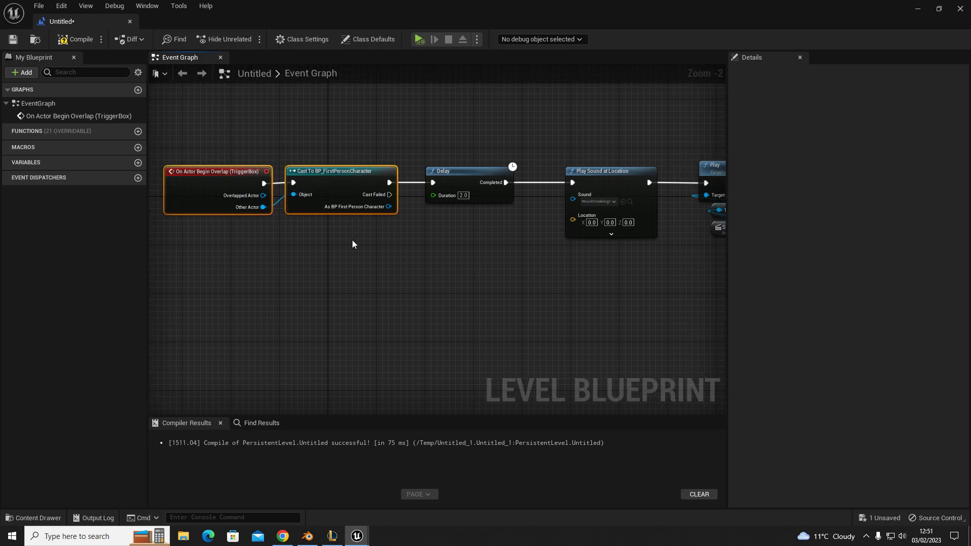
pyautogui.moveTo(353, 239); pyautogui.dragTo(296, 238, button='right')
pyautogui.moveTo(399, 260); pyautogui.dragTo(404, 261)
pyautogui.moveTo(446, 233); pyautogui.dragTo(365, 247, button='right')
pyautogui.moveTo(286, 144); pyautogui.dragTo(369, 257)
pyautogui.click(386, 286)
pyautogui.moveTo(387, 285); pyautogui.dragTo(252, 263, button='right')
pyautogui.click(347, 167)
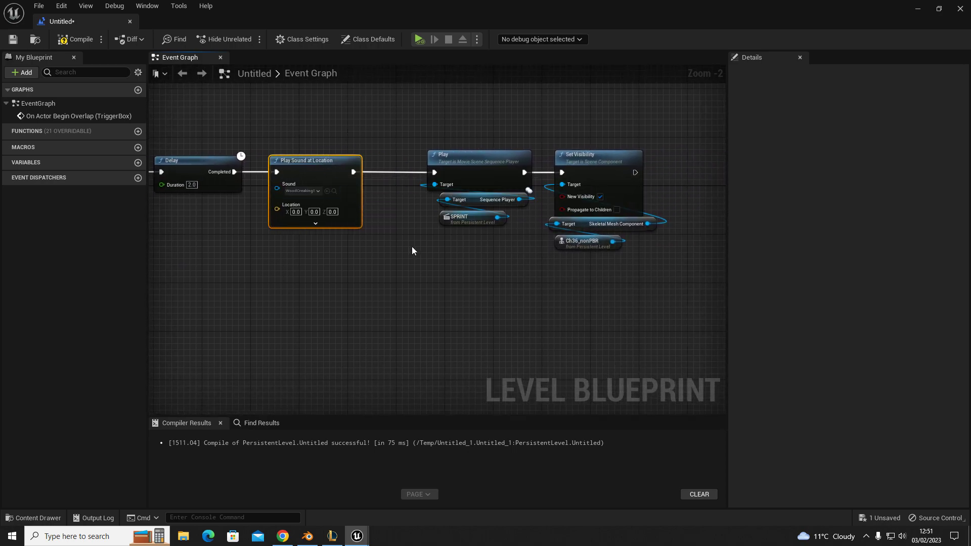
# Move the Play and Set Visibility groups farther along to open a gap after Play Sound at Location
pyautogui.moveTo(431, 111); pyautogui.dragTo(629, 305)
pyautogui.moveTo(629, 305); pyautogui.dragTo(481, 279, button='right')
pyautogui.moveTo(483, 137); pyautogui.dragTo(551, 137)
pyautogui.click(303, 188)
pyautogui.moveTo(298, 191); pyautogui.dragTo(444, 196, button='right')
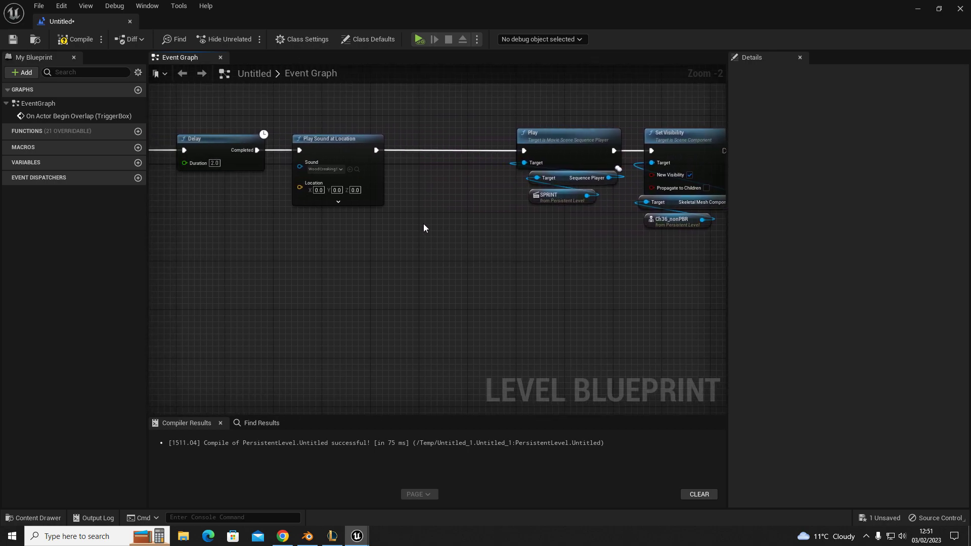
# Duplicate the Delay node, wire the copy between Play Sound at Location and the SPRINT Play node, and set its duration to 1.0
pyautogui.click(248, 151)
pyautogui.hotkey('ctrl', 'c')
pyautogui.hotkey('ctrl', 'v')
pyautogui.moveTo(416, 228); pyautogui.dragTo(409, 180)
pyautogui.moveTo(482, 181); pyautogui.dragTo(524, 150)
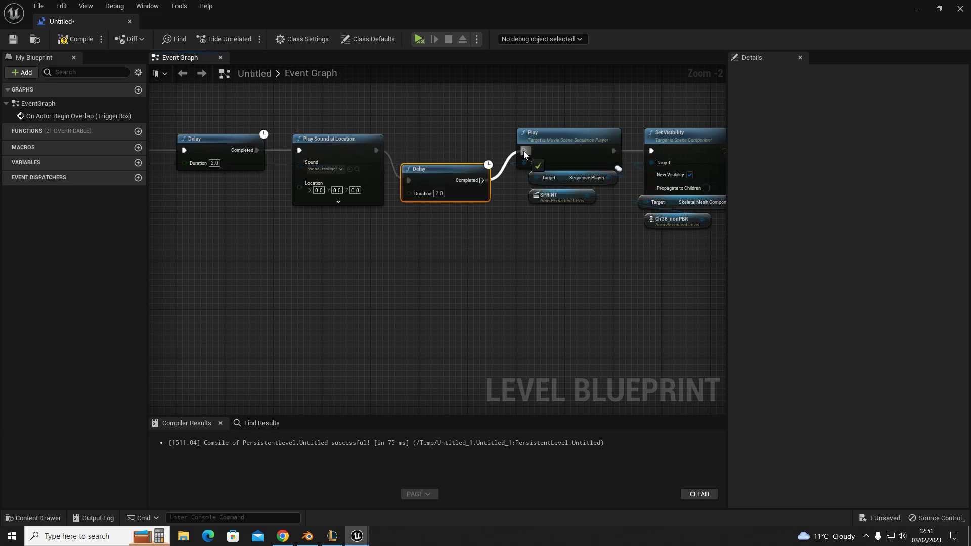
pyautogui.moveTo(456, 178); pyautogui.dragTo(441, 147)
pyautogui.click(445, 168)
pyautogui.write('1.0')
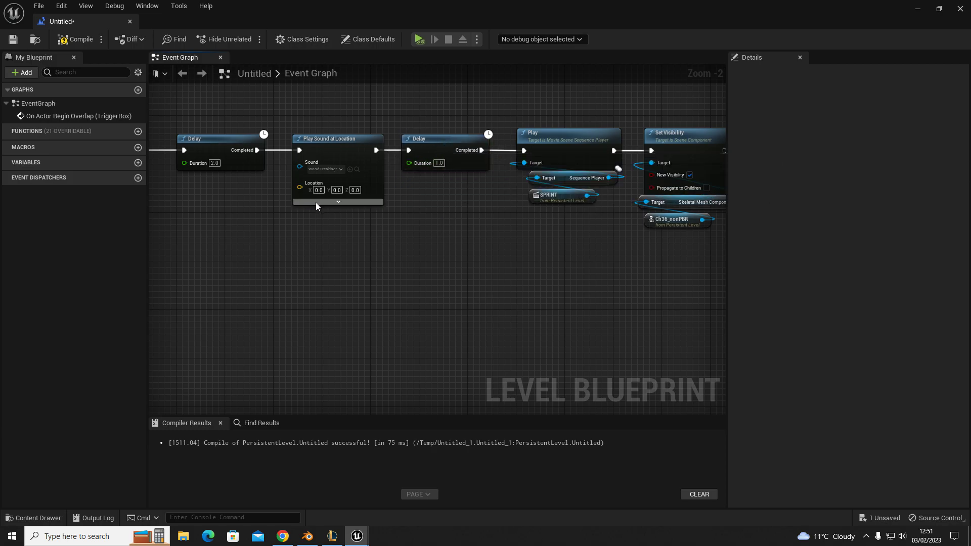
# Check the SPRINT Play and Set Visibility node groups and compile the Level Blueprint
pyautogui.moveTo(534, 251); pyautogui.dragTo(336, 251, button='right')
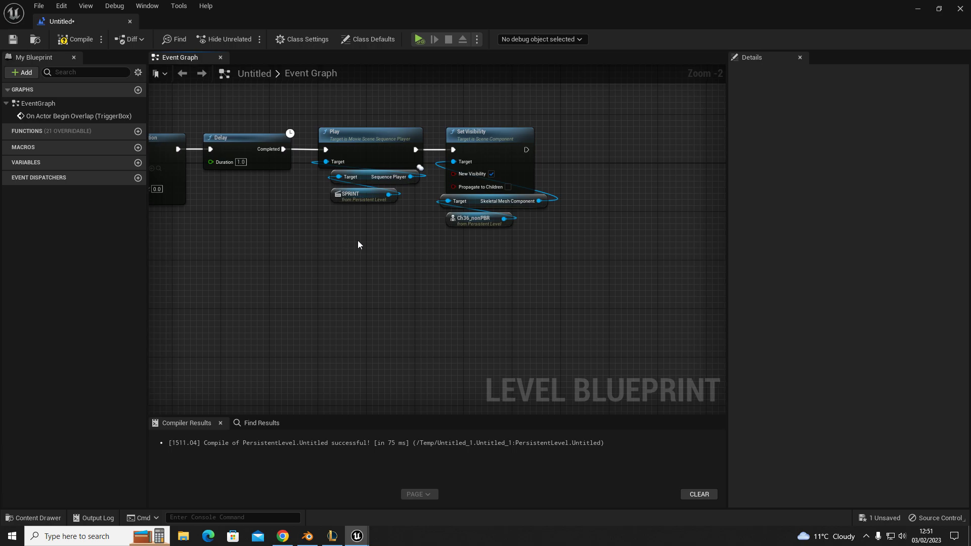
pyautogui.moveTo(472, 254); pyautogui.dragTo(374, 249, button='right')
pyautogui.moveTo(264, 117); pyautogui.dragTo(336, 236)
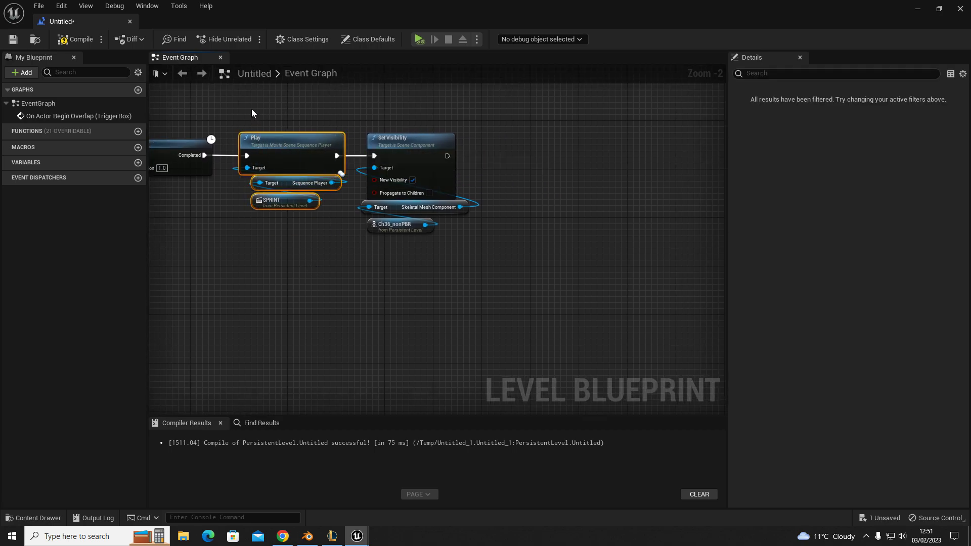
pyautogui.click(75, 39)
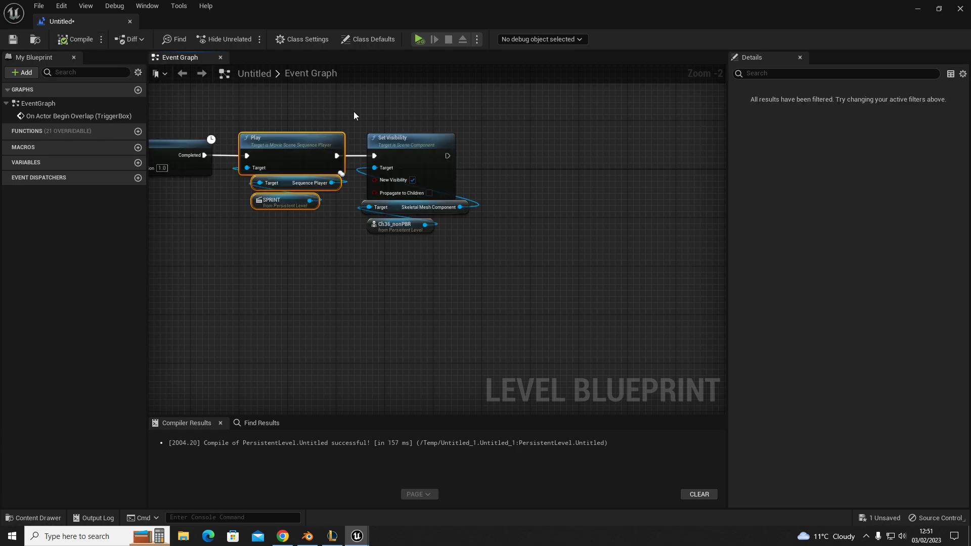
pyautogui.click(349, 112)
pyautogui.moveTo(365, 103); pyautogui.dragTo(463, 249)
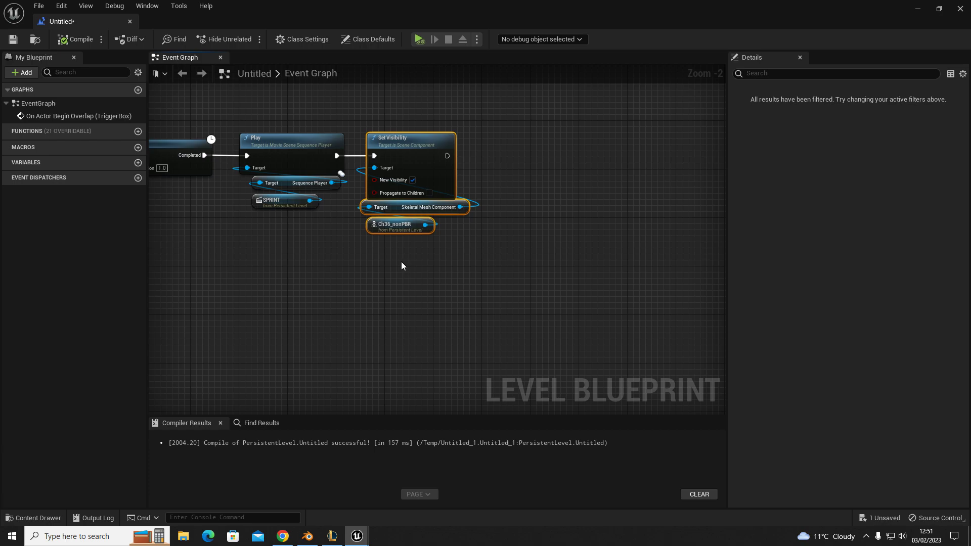
# Disconnect the SPRINT Play node and swap its group with the Ch36_nonPBR Set Visibility group beside the 1.0 Delay
pyautogui.click(337, 156)
pyautogui.keyDown('alt'); pyautogui.click(336, 156); pyautogui.keyUp('alt')
pyautogui.keyDown('alt'); pyautogui.click(248, 156); pyautogui.keyUp('alt')
pyautogui.moveTo(243, 104); pyautogui.dragTo(306, 233)
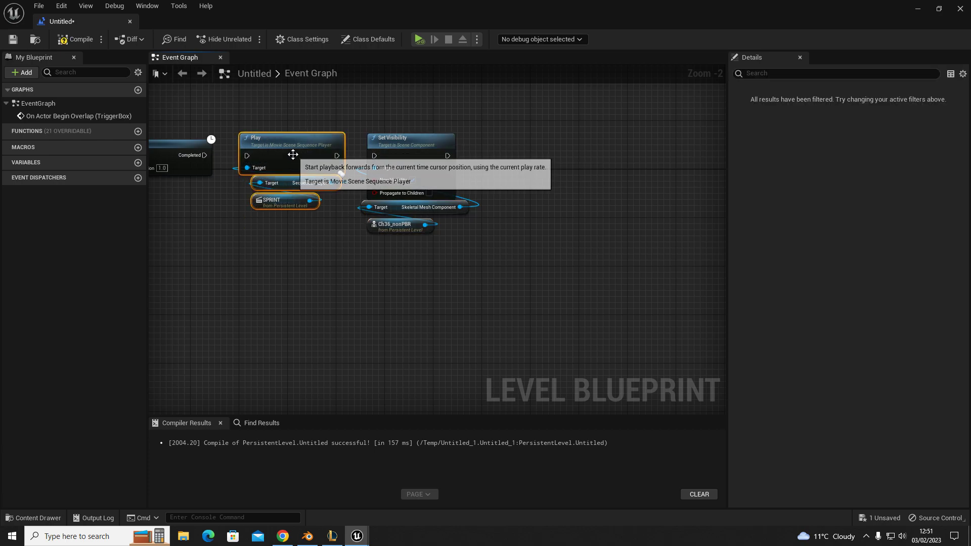
pyautogui.moveTo(292, 154); pyautogui.dragTo(541, 155)
pyautogui.moveTo(350, 120); pyautogui.dragTo(455, 238)
pyautogui.moveTo(420, 161); pyautogui.dragTo(285, 154)
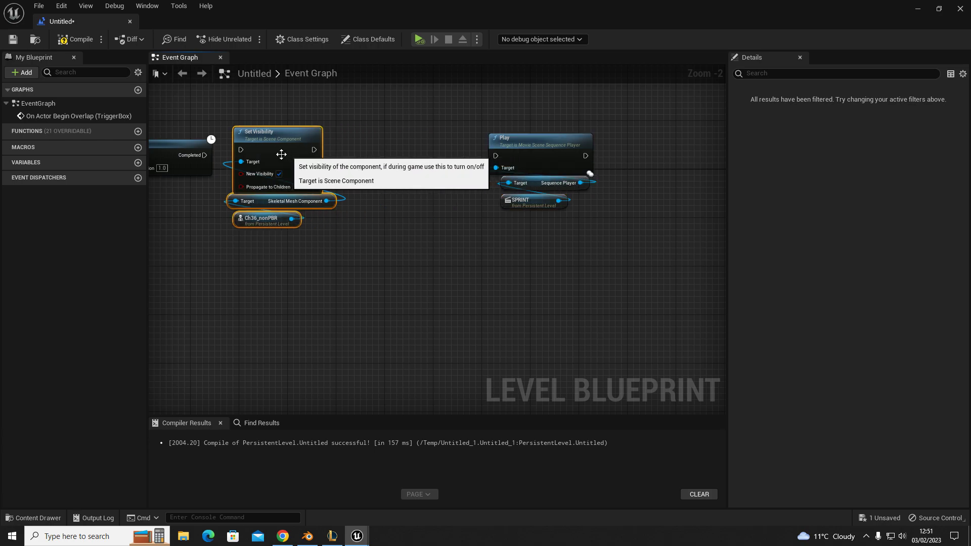
# Wire the 1.0 Delay's Completed output to Set Visibility and tidy the positions of the Set Visibility and Play groups
pyautogui.moveTo(204, 155); pyautogui.dragTo(241, 150)
pyautogui.moveTo(251, 101); pyautogui.dragTo(303, 220)
pyautogui.moveTo(259, 158)
pyautogui.mouseDown()
pyautogui.moveTo(271, 164)
pyautogui.moveTo(262, 158)
pyautogui.mouseUp()
pyautogui.moveTo(442, 117); pyautogui.dragTo(541, 209)
pyautogui.moveTo(526, 147); pyautogui.dragTo(501, 153)
# Duplicate the Delay node, wire the copy between Set Visibility and the SPRINT Play node, and set its duration to 2.0
pyautogui.click(190, 165)
pyautogui.hotkey('ctrl', 'v')
pyautogui.moveTo(390, 247); pyautogui.dragTo(344, 162)
pyautogui.moveTo(417, 161); pyautogui.dragTo(471, 161)
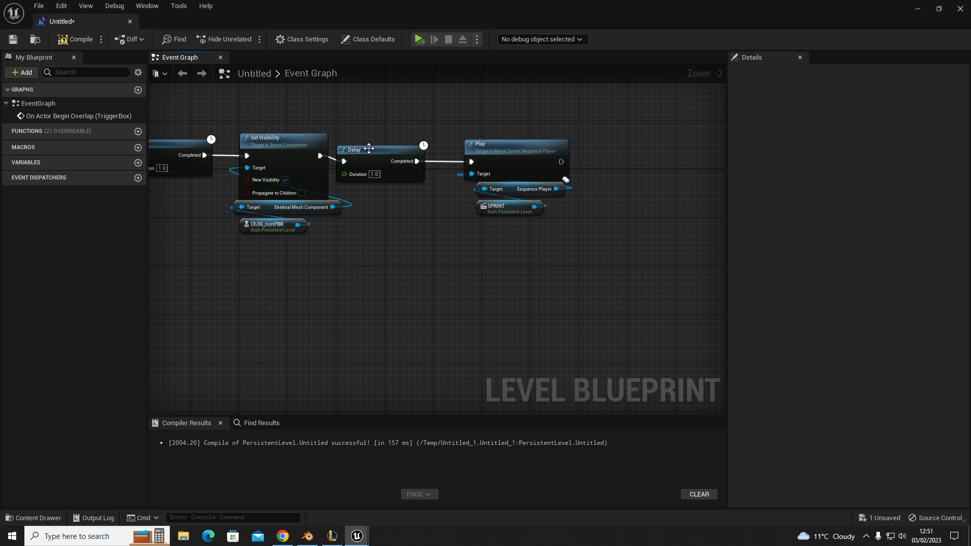
pyautogui.moveTo(368, 148); pyautogui.dragTo(374, 142)
pyautogui.click(379, 168)
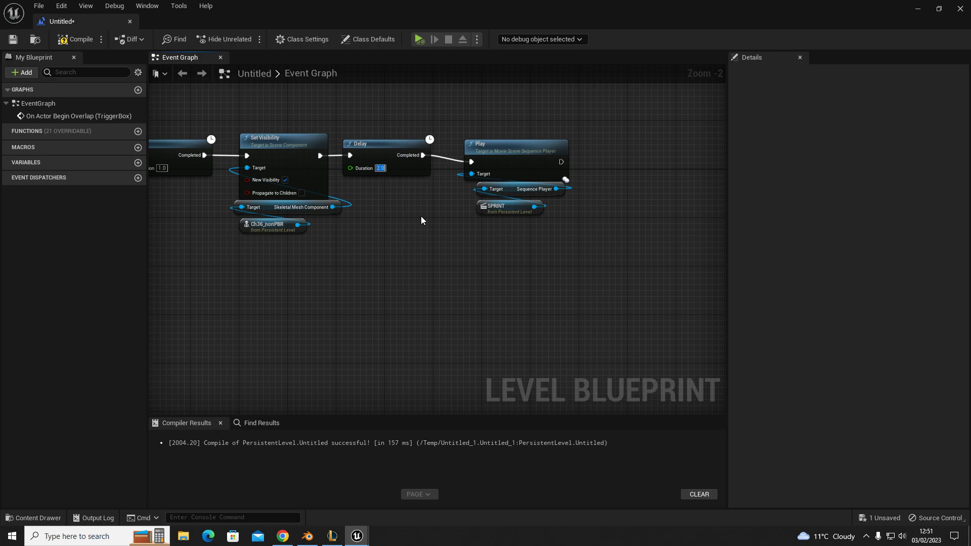
pyautogui.moveTo(388, 157); pyautogui.dragTo(383, 156)
pyautogui.click(459, 107)
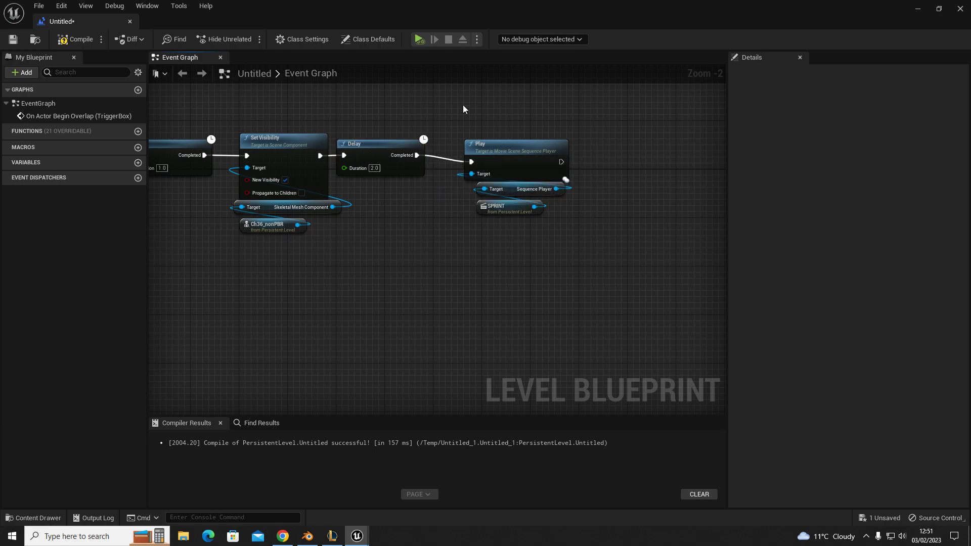
# Align the SPRINT Play group with the 2.0 Delay and compile the Level Blueprint
pyautogui.moveTo(459, 108); pyautogui.dragTo(526, 212)
pyautogui.moveTo(516, 158); pyautogui.dragTo(497, 152)
pyautogui.click(400, 201)
pyautogui.click(76, 39)
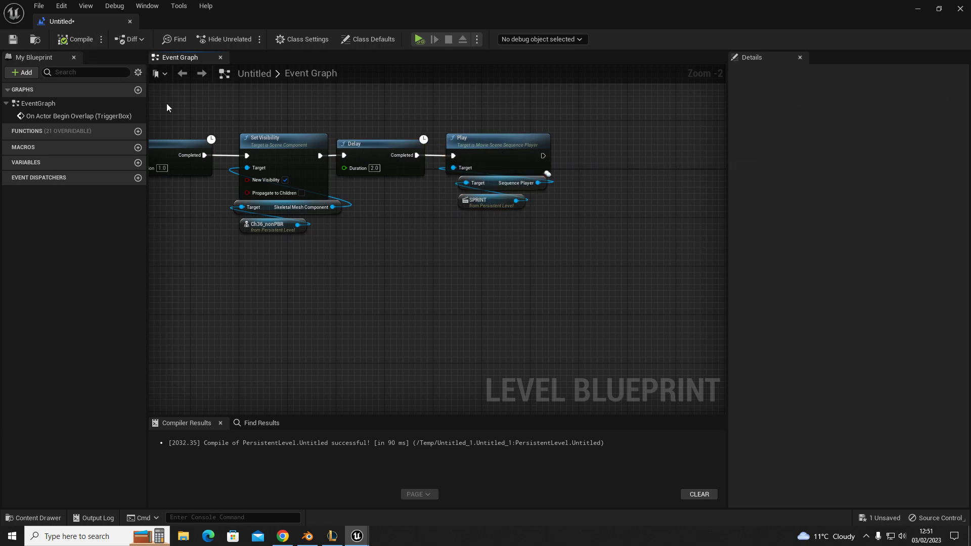
# Open the SPRINT sequence from the level, check Ch36_nonPBR's movement along the timeline, and close the Sequencer
pyautogui.moveTo(486, 232); pyautogui.dragTo(338, 254, button='right')
pyautogui.click(273, 196)
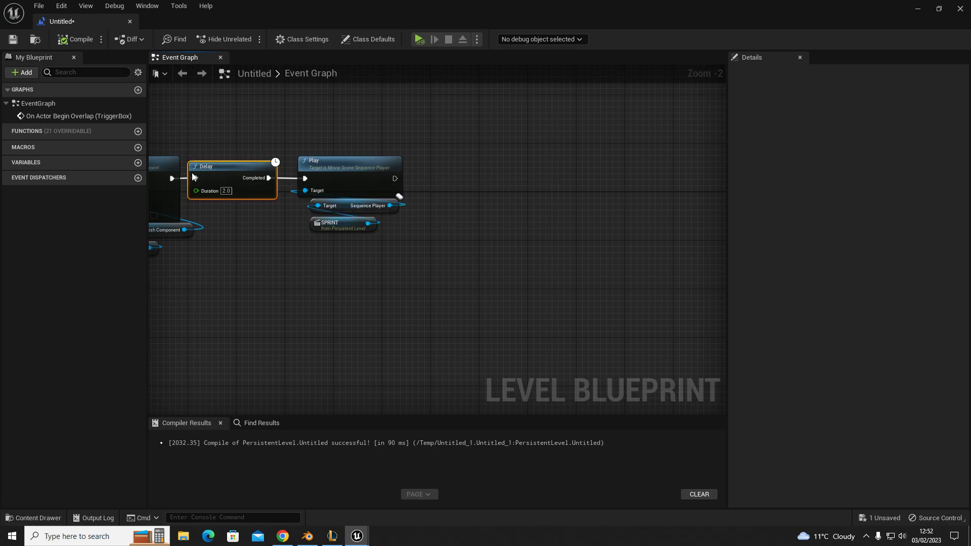
pyautogui.click(916, 9)
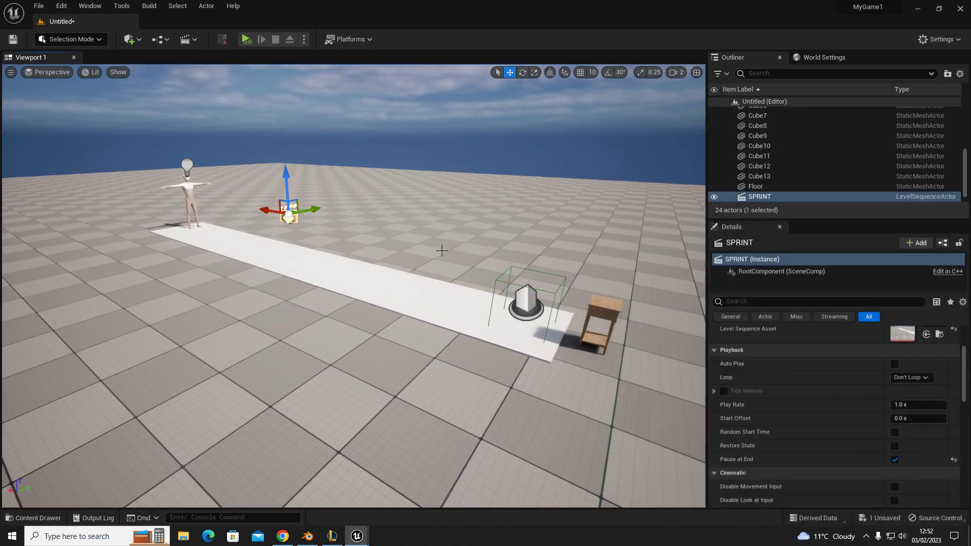
pyautogui.doubleClick(901, 336)
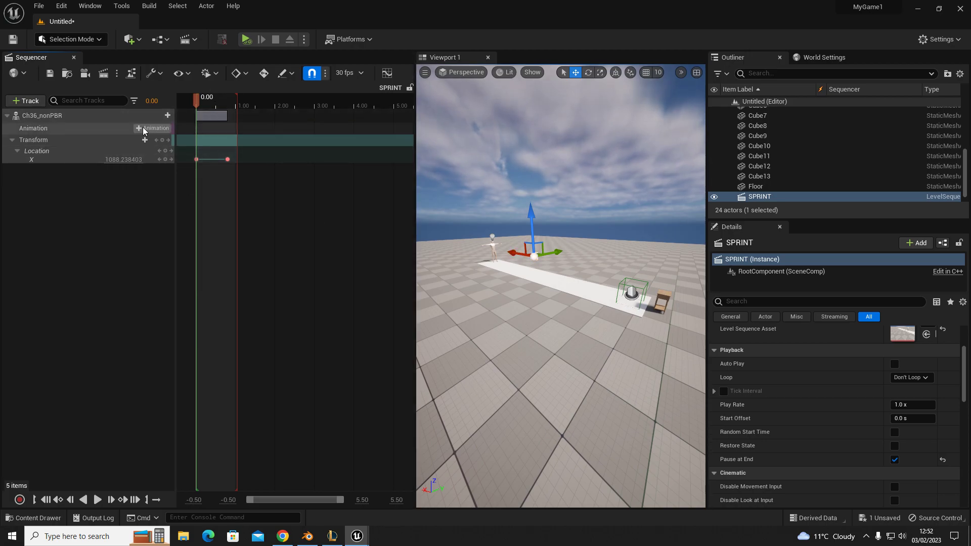
pyautogui.press('space')
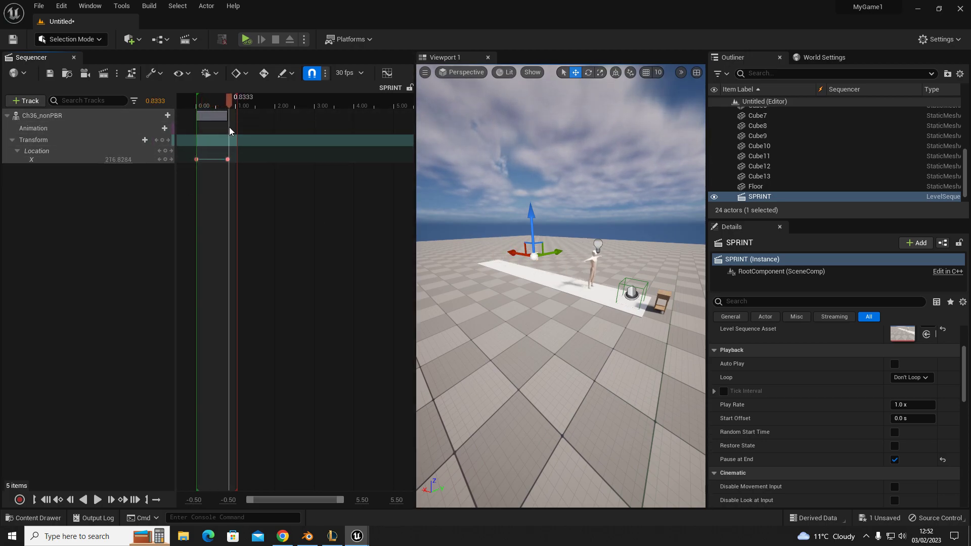
pyautogui.press('Left')
pyautogui.press('Right')
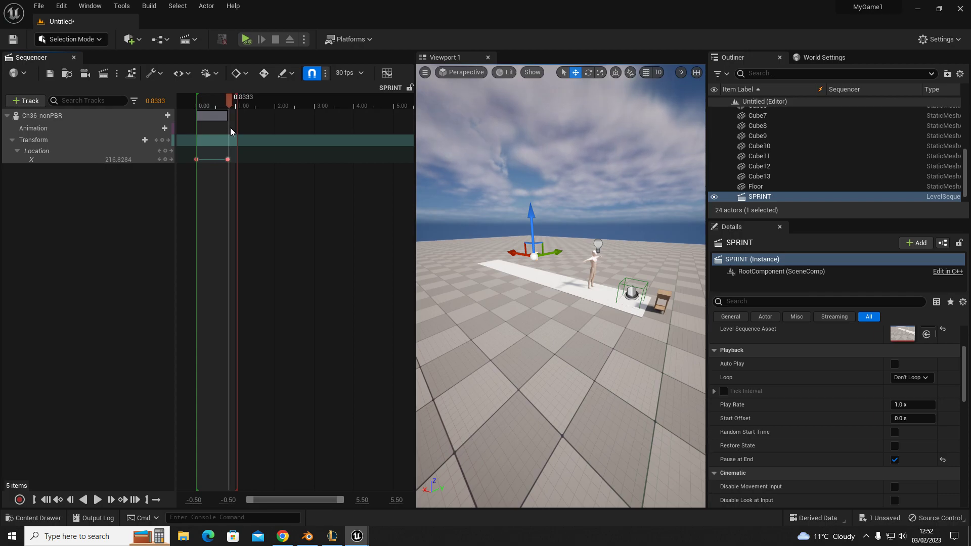
pyautogui.moveTo(230, 132); pyautogui.dragTo(196, 131)
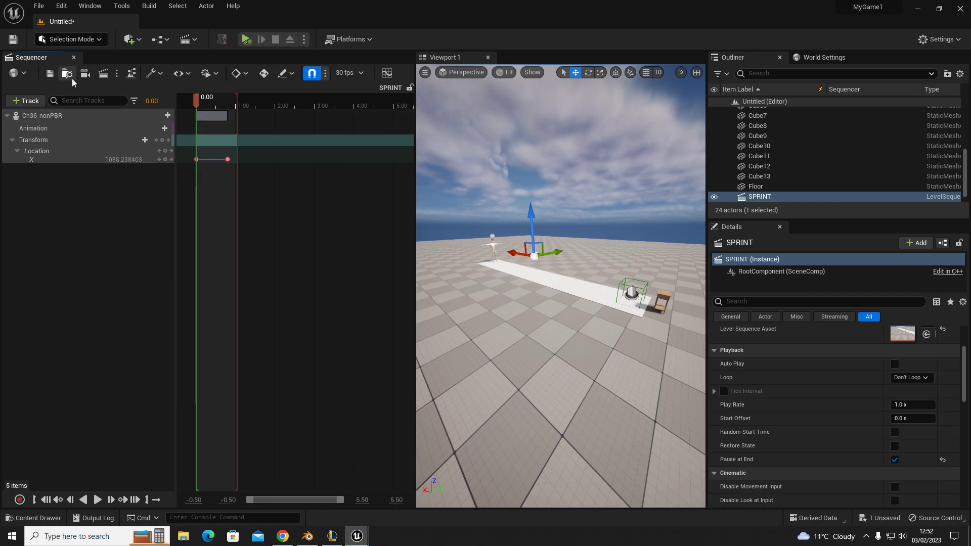
pyautogui.click(73, 58)
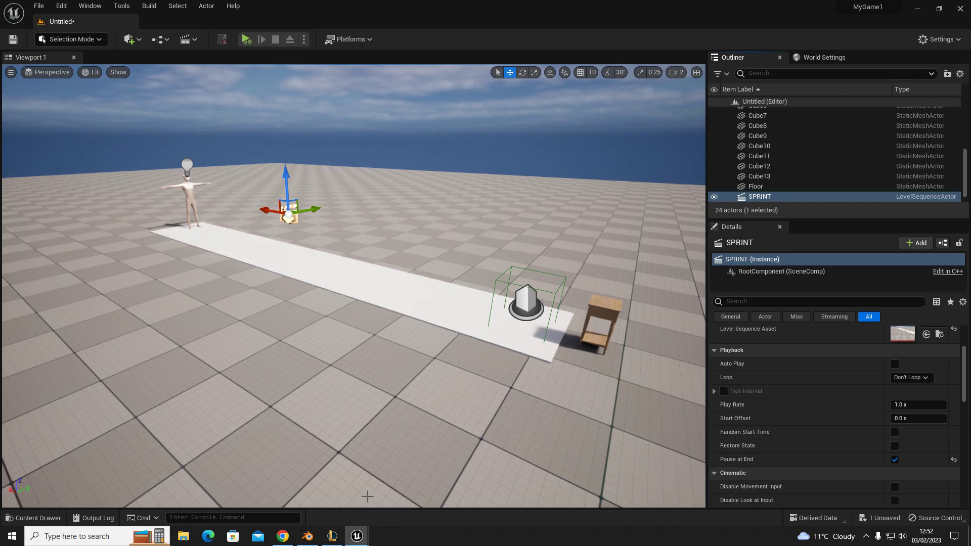
# Return to the Level Blueprint and copy the Set Visibility group with its Ch36_nonPBR reference to after the SPRINT Play node
pyautogui.moveTo(354, 537)
pyautogui.click(412, 485)
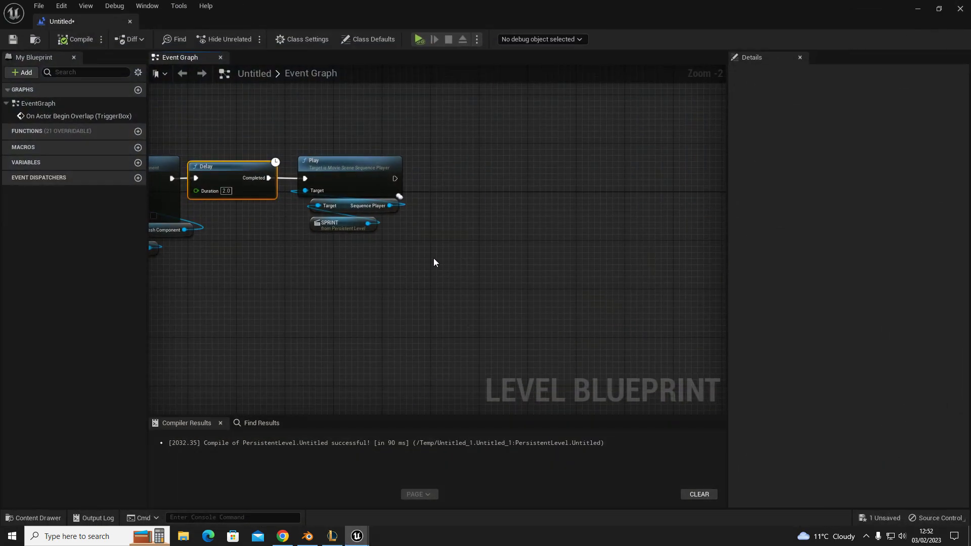
pyautogui.click(405, 159)
pyautogui.moveTo(255, 254); pyautogui.dragTo(421, 240, button='right')
pyautogui.moveTo(268, 122); pyautogui.dragTo(328, 258)
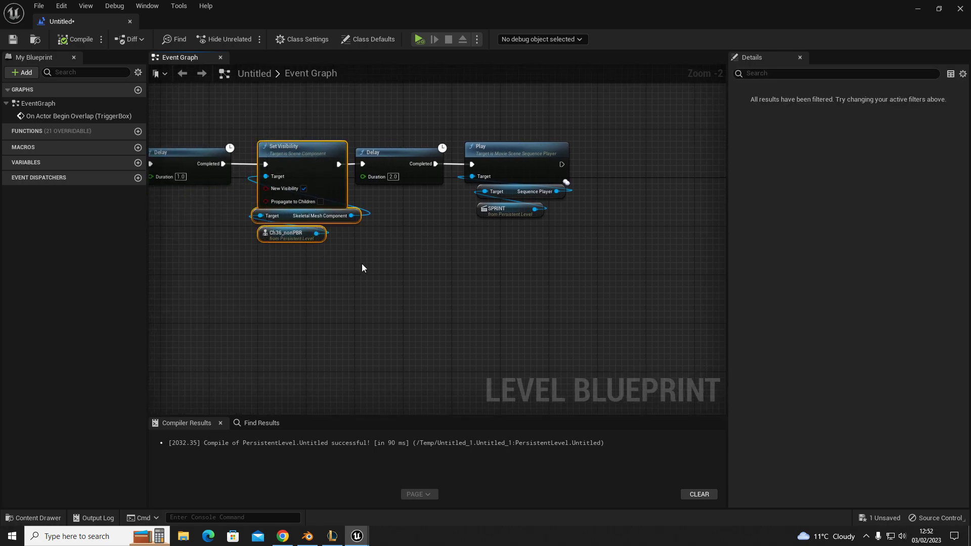
pyautogui.moveTo(638, 271); pyautogui.dragTo(345, 264, button='right')
pyautogui.hotkey('ctrl', 'v')
# Duplicate the 2.0 Delay node and place the copy between SPRINT Play and the copied Set Visibility node
pyautogui.moveTo(273, 228); pyautogui.dragTo(456, 240, button='right')
pyautogui.click(292, 171)
pyautogui.hotkey('ctrl', 'c')
pyautogui.hotkey('ctrl', 'v')
pyautogui.moveTo(517, 238); pyautogui.dragTo(499, 160)
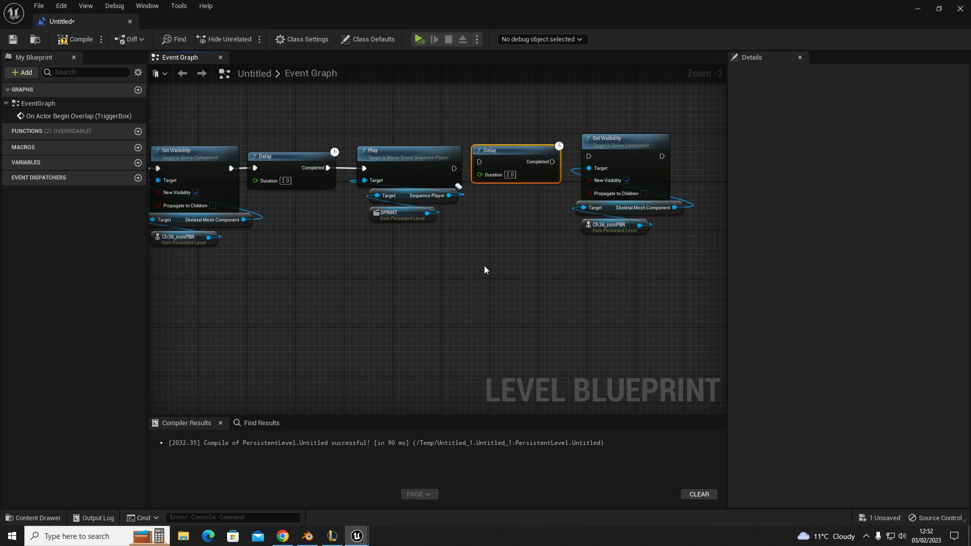
# Wire SPRINT Play through the new Delay into the copied Set Visibility node and turn off its New Visibility option
pyautogui.moveTo(486, 268); pyautogui.dragTo(402, 272, button='right')
pyautogui.moveTo(431, 164); pyautogui.dragTo(398, 177)
pyautogui.moveTo(469, 177); pyautogui.dragTo(507, 165)
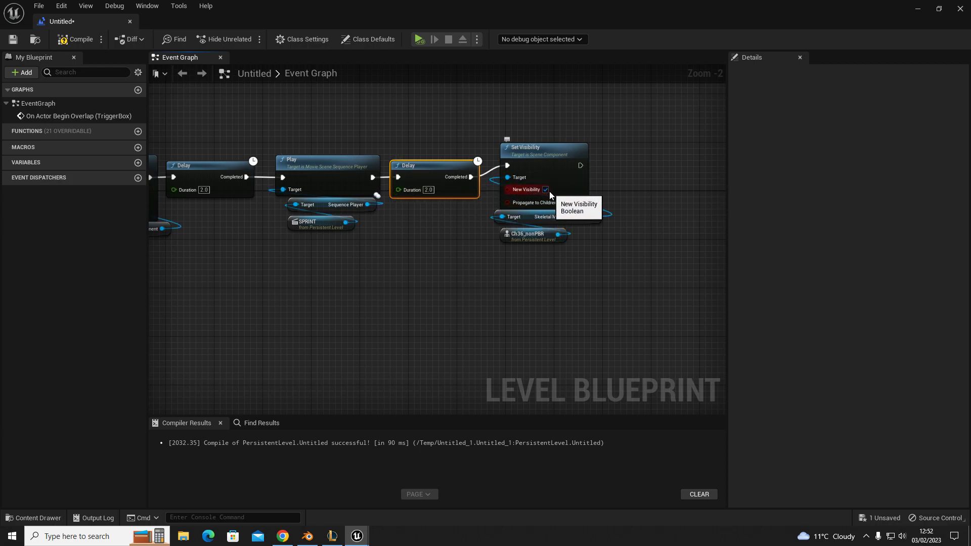
pyautogui.moveTo(501, 123); pyautogui.dragTo(547, 243)
pyautogui.moveTo(543, 166); pyautogui.dragTo(557, 181)
pyautogui.click(452, 212)
# Set the final Delay's duration to 1.0, compile the Level Blueprint and close it
pyautogui.moveTo(435, 172); pyautogui.dragTo(441, 172)
pyautogui.click(434, 189)
pyautogui.moveTo(283, 122); pyautogui.dragTo(357, 278)
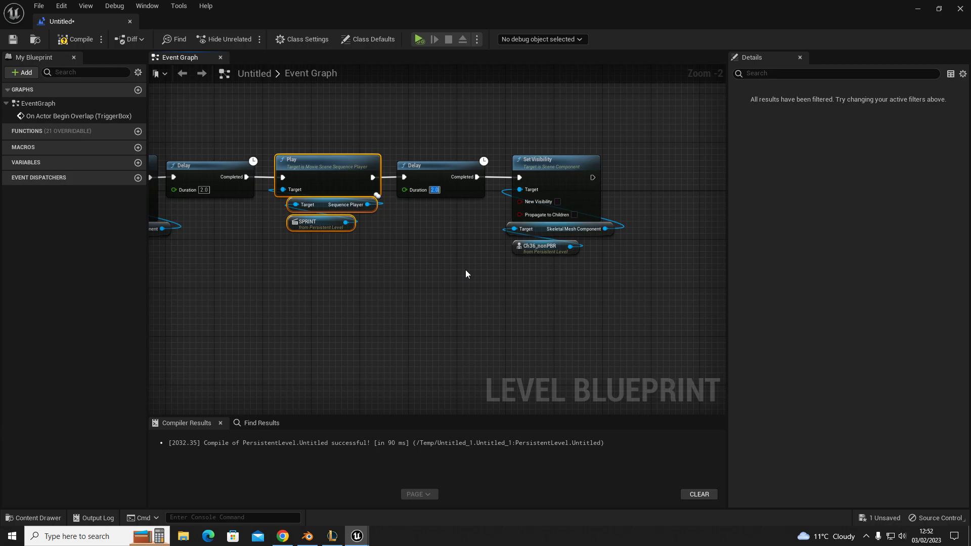
pyautogui.write('1')
pyautogui.click(365, 271)
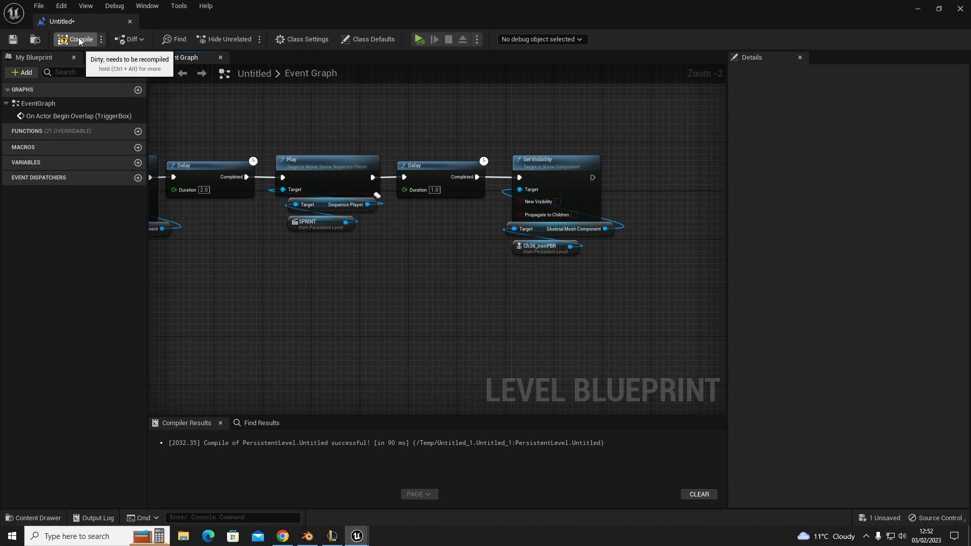
pyautogui.click(130, 21)
# Play the level from a floor spot near Ch36_nonPBR to check the character's starting visibility, and stop the session
pyautogui.moveTo(306, 359); pyautogui.dragTo(440, 323, button='right')
pyautogui.press('a')
pyautogui.press('a')
pyautogui.moveTo(283, 407); pyautogui.dragTo(264, 410, button='right')
pyautogui.rightClick(264, 410)
pyautogui.click(304, 400)
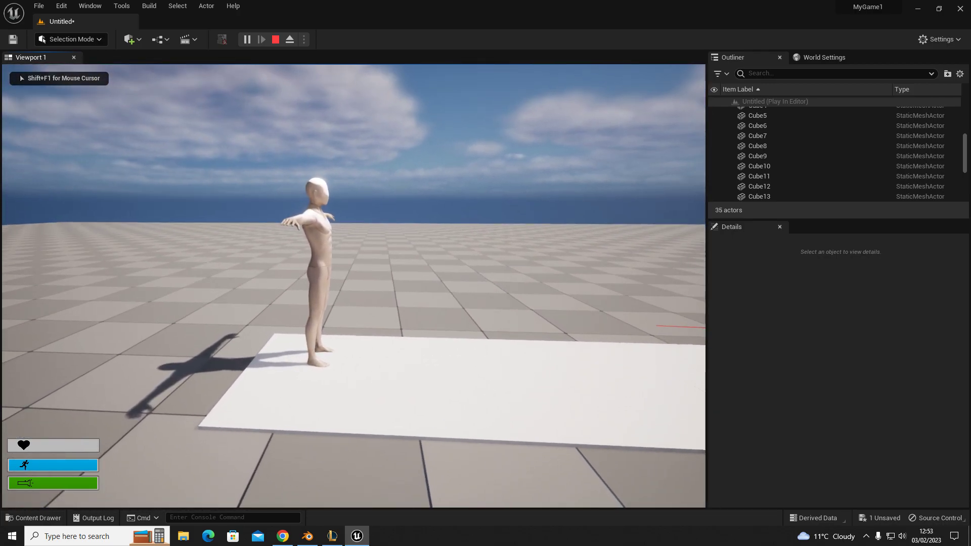
pyautogui.press('Escape')
# Select Ch36_nonPBR, filter its details by "visi" and turn off its Visible option
pyautogui.click(185, 119)
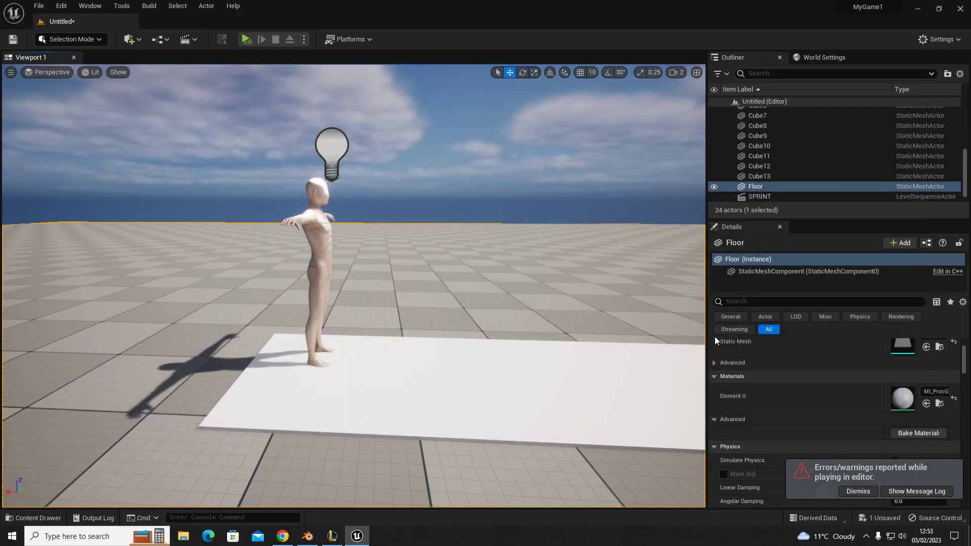
pyautogui.click(333, 232)
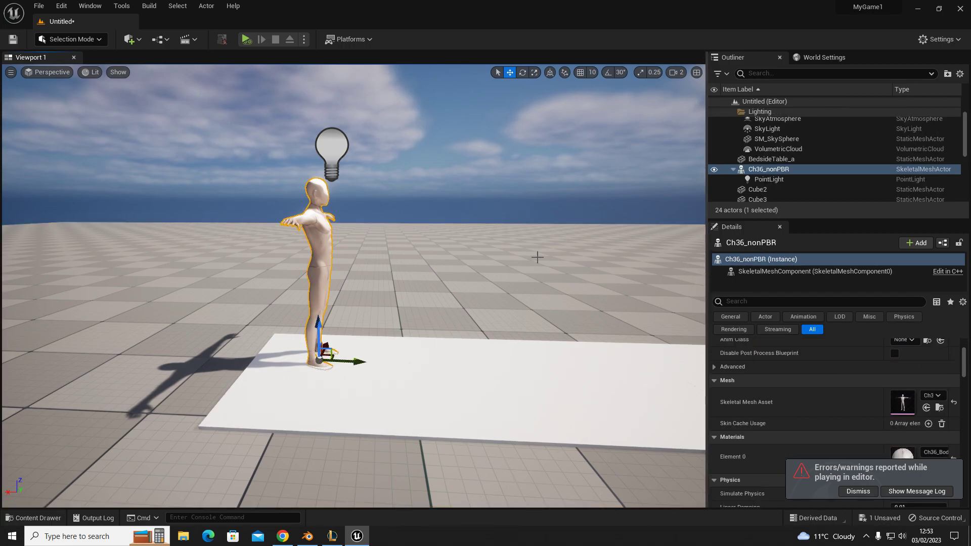
pyautogui.click(790, 298)
pyautogui.write('vis')
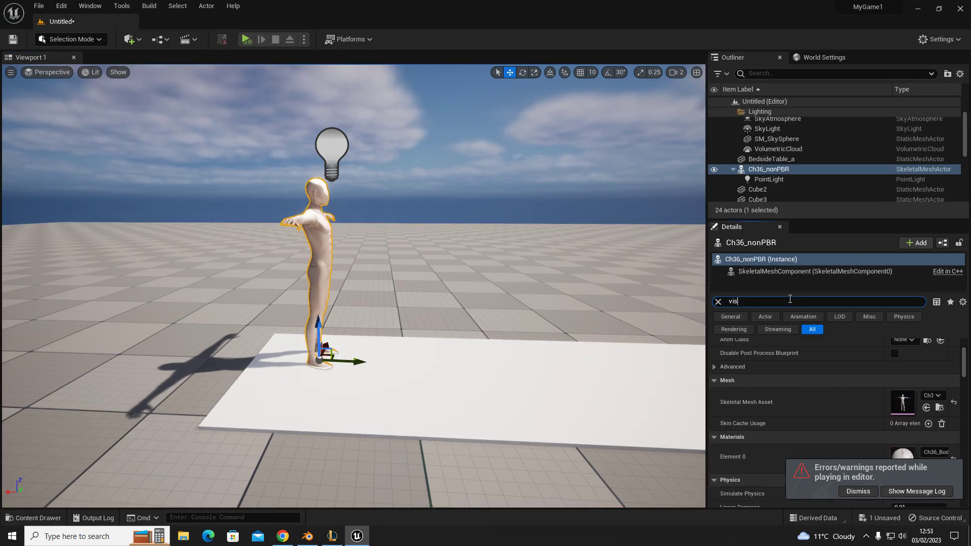
pyautogui.write('i')
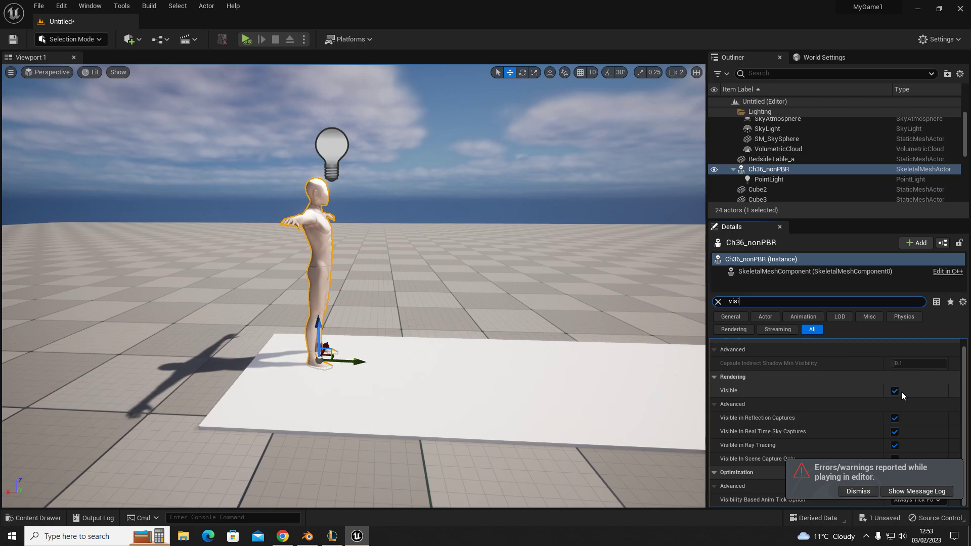
pyautogui.click(895, 390)
# Play the level from beside the white walkway, walk and run along it to test the jump scare, and stop the session
pyautogui.moveTo(425, 397); pyautogui.dragTo(521, 476, button='right')
pyautogui.rightClick(433, 401)
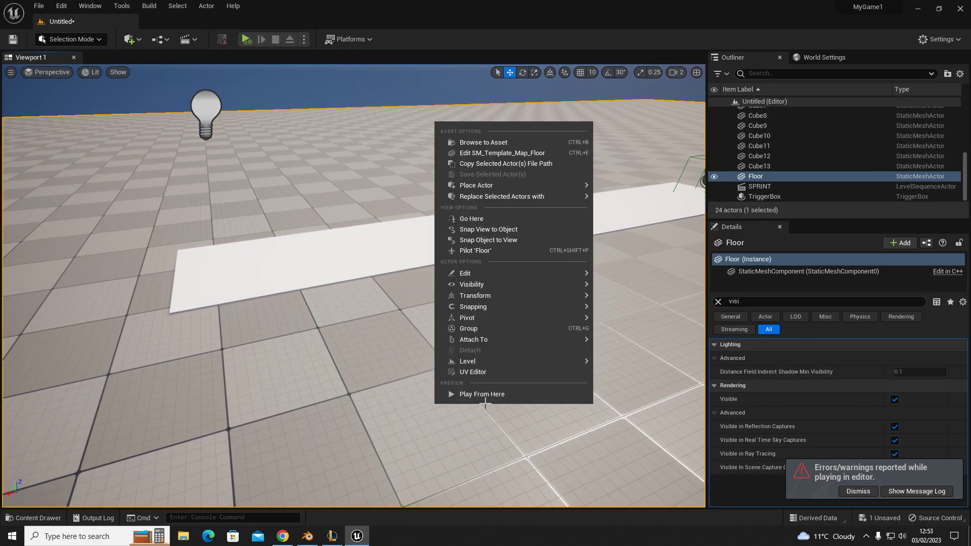
pyautogui.click(487, 397)
pyautogui.click(465, 398)
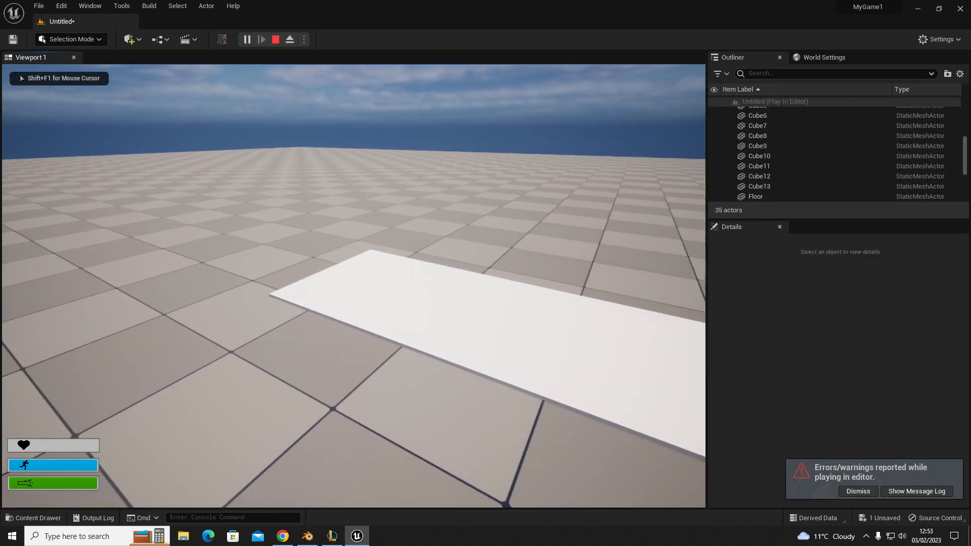
pyautogui.press('w')
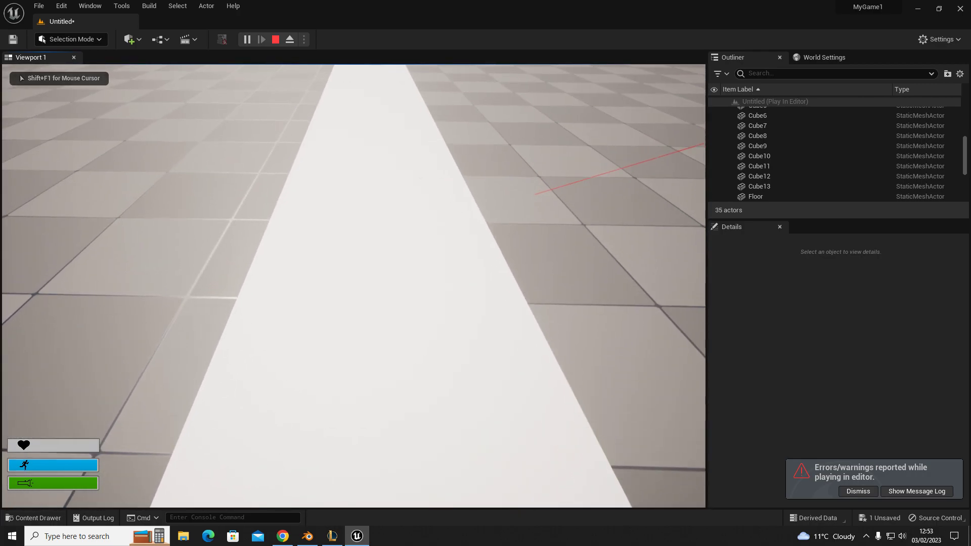
pyautogui.hotkey('shift', 'w')
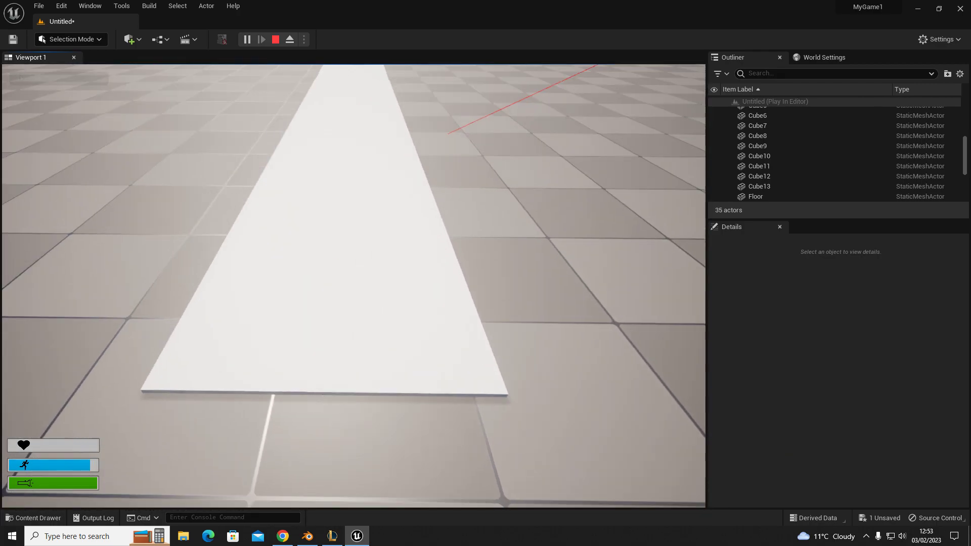
pyautogui.press('w')
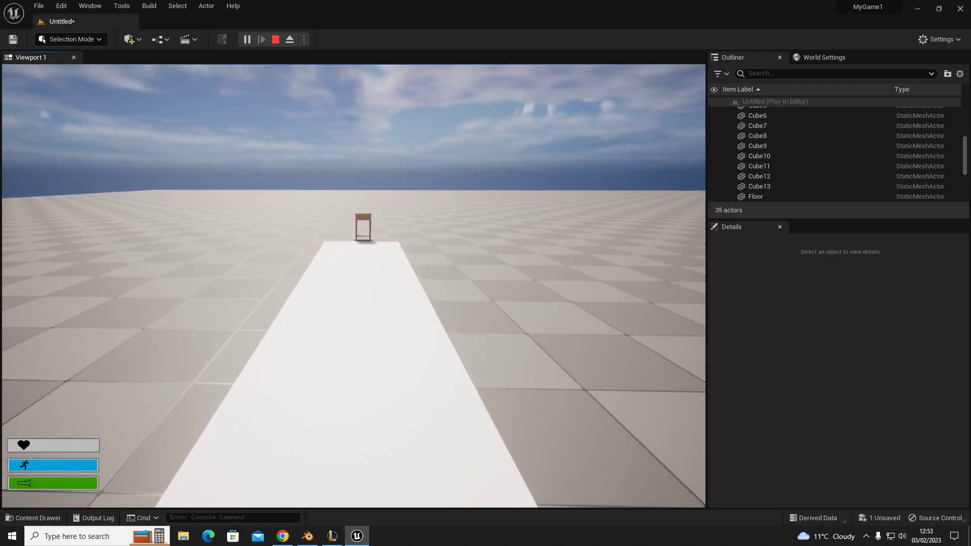
pyautogui.press('w')
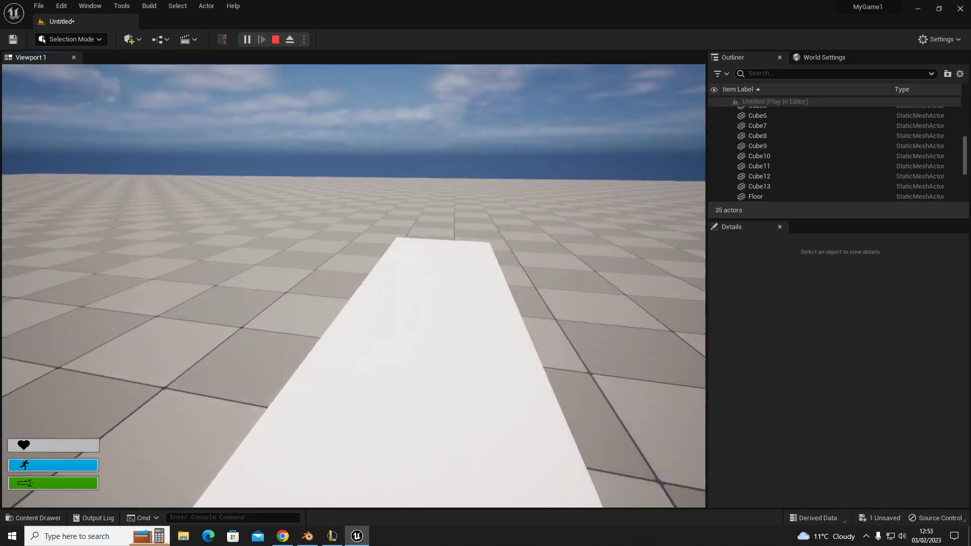
pyautogui.press('Escape')
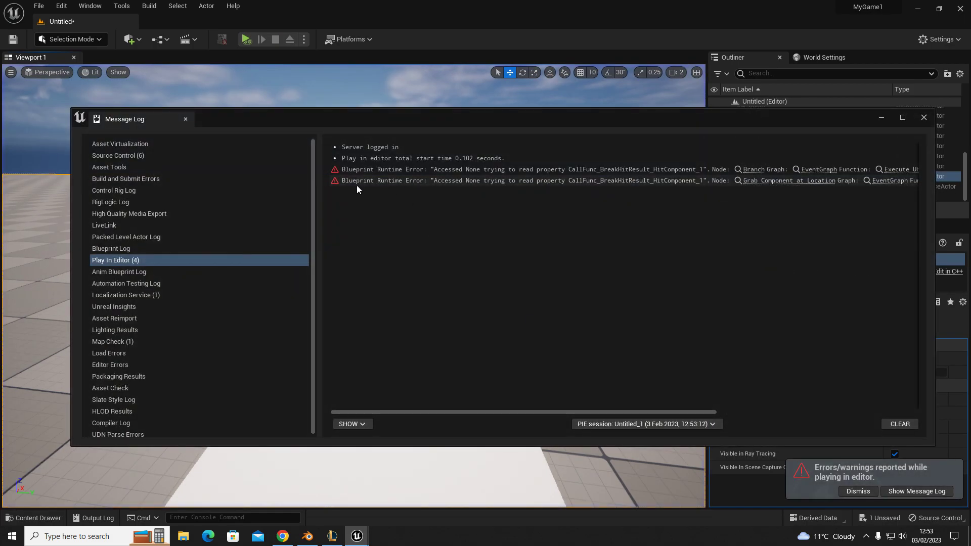
# Dismiss the Message Log, select Ch36_nonPBR in the level and reopen the Level Blueprint
pyautogui.click(250, 265)
pyautogui.moveTo(385, 374); pyautogui.dragTo(455, 354, button='right')
pyautogui.scroll(5, 805, 135)
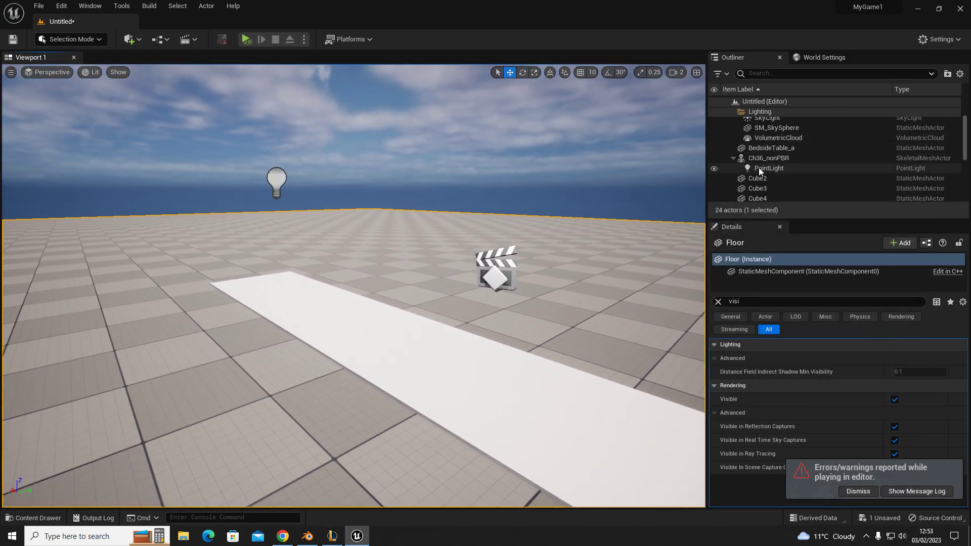
pyautogui.click(766, 158)
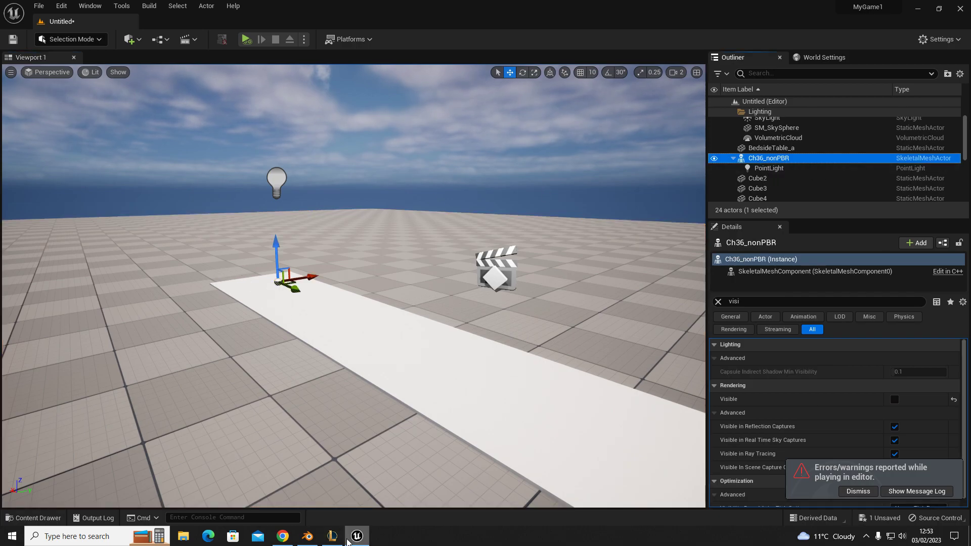
pyautogui.click(158, 38)
pyautogui.click(202, 112)
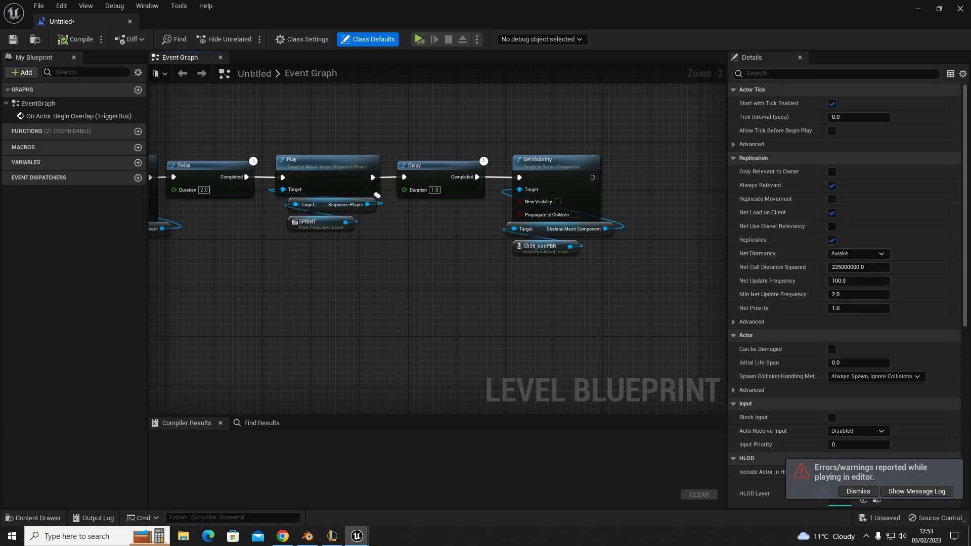
# Add a Ch36_nonPBR reference to the event graph and create a Get World Location (SkeletalMeshComponent) node from it
pyautogui.moveTo(377, 195); pyautogui.dragTo(720, 206, button='right')
pyautogui.moveTo(368, 291); pyautogui.dragTo(424, 243, button='right')
pyautogui.moveTo(252, 284); pyautogui.dragTo(324, 278, button='right')
pyautogui.rightClick(325, 278)
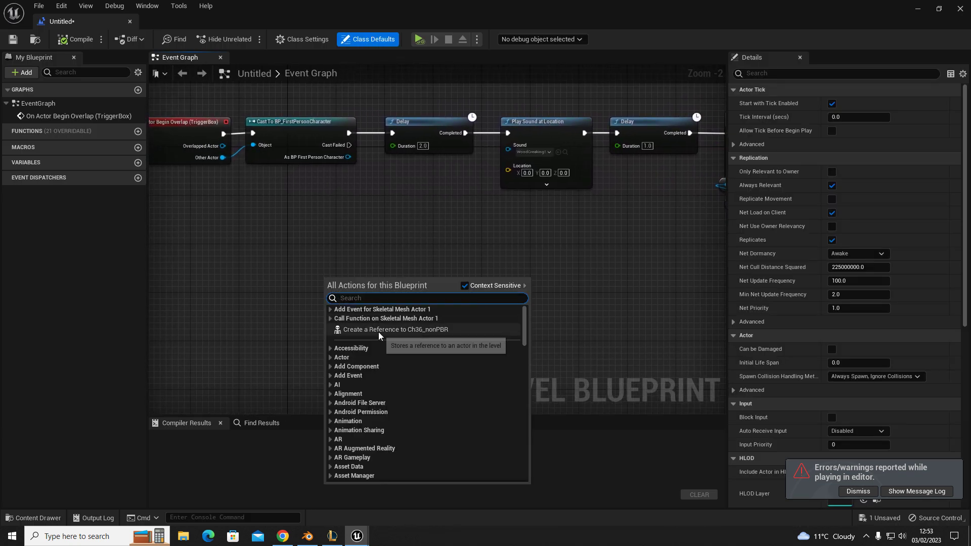
pyautogui.click(392, 330)
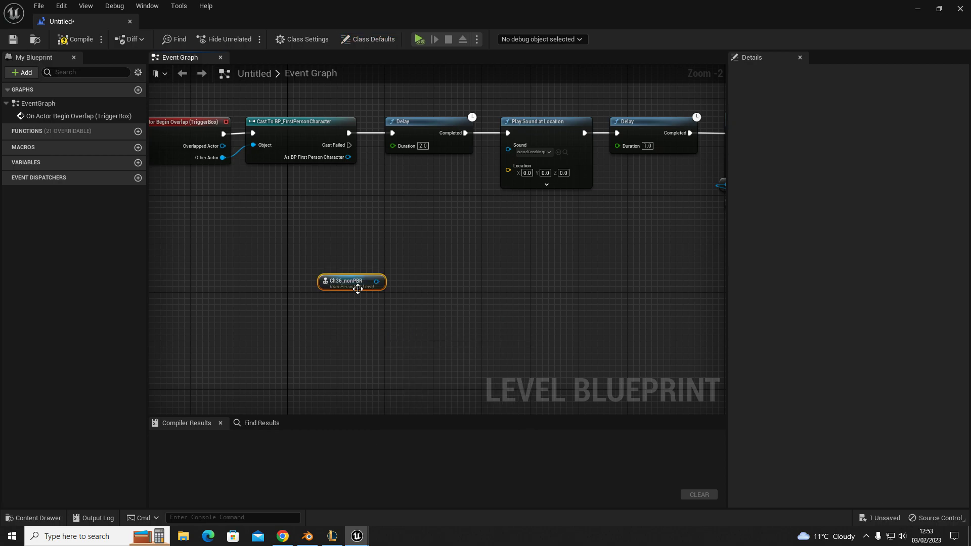
pyautogui.moveTo(376, 281); pyautogui.dragTo(408, 256)
pyautogui.write('get world locatio')
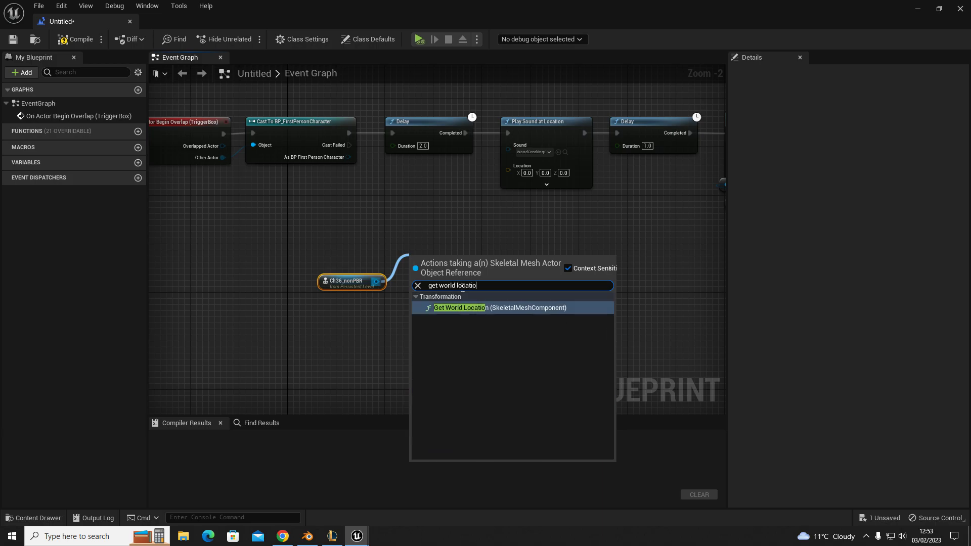
pyautogui.click(492, 308)
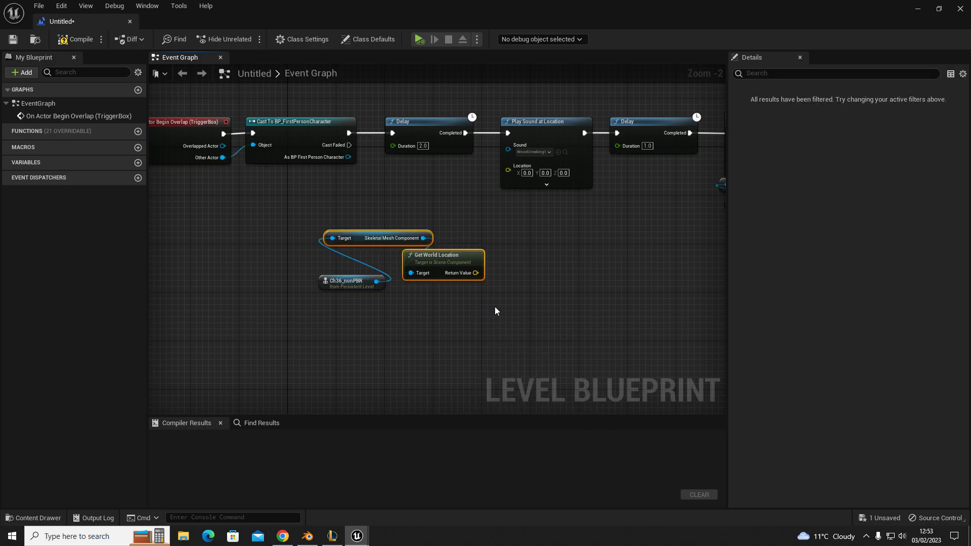
# Stack the Ch36_nonPBR location nodes together and connect Get World Location's return value to Location on Play Sound at Location
pyautogui.moveTo(362, 233); pyautogui.dragTo(360, 298)
pyautogui.moveTo(432, 254); pyautogui.dragTo(345, 237)
pyautogui.moveTo(286, 286); pyautogui.dragTo(507, 166)
pyautogui.click(455, 200)
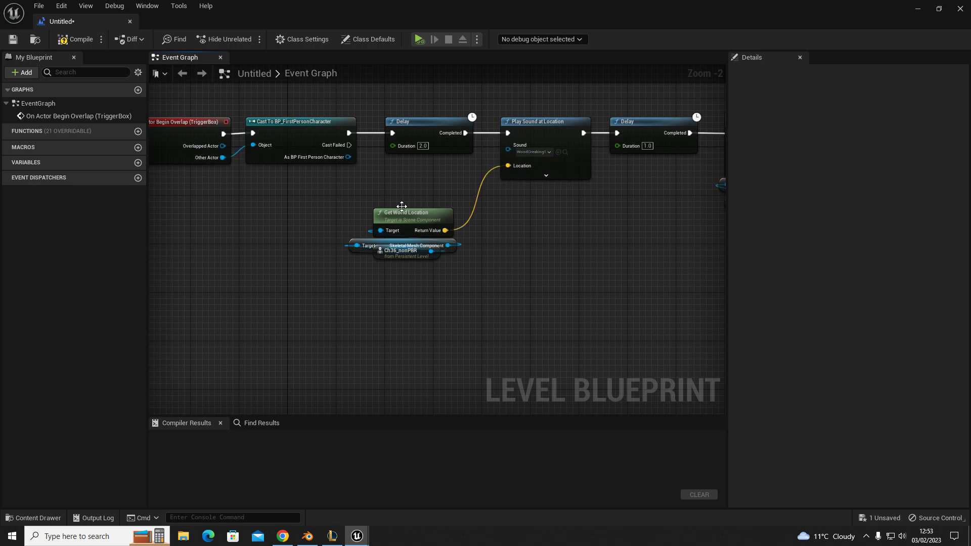
# Move the location node group up beneath the first Delay node, compile the Level Blueprint and close it
pyautogui.click(417, 232)
pyautogui.moveTo(418, 232); pyautogui.dragTo(424, 207)
pyautogui.click(489, 329)
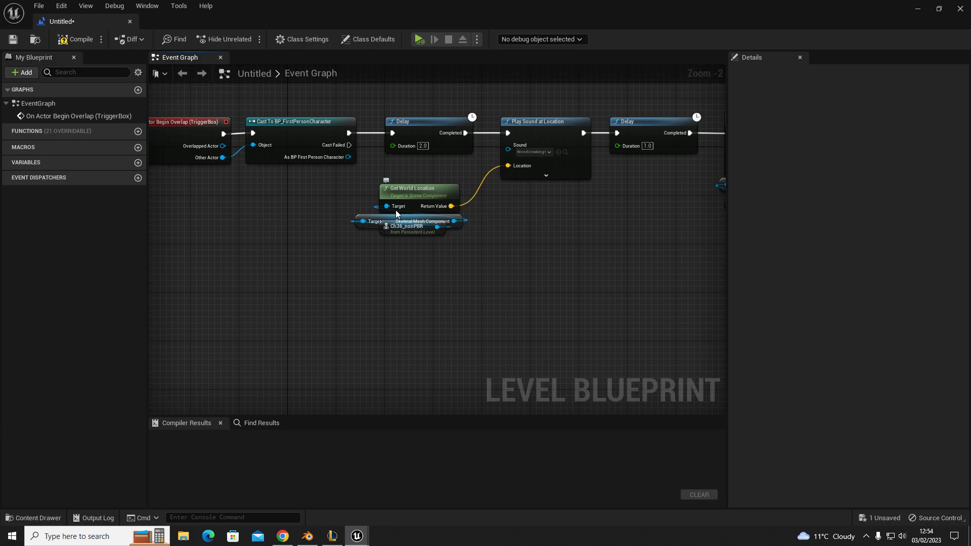
pyautogui.click(73, 42)
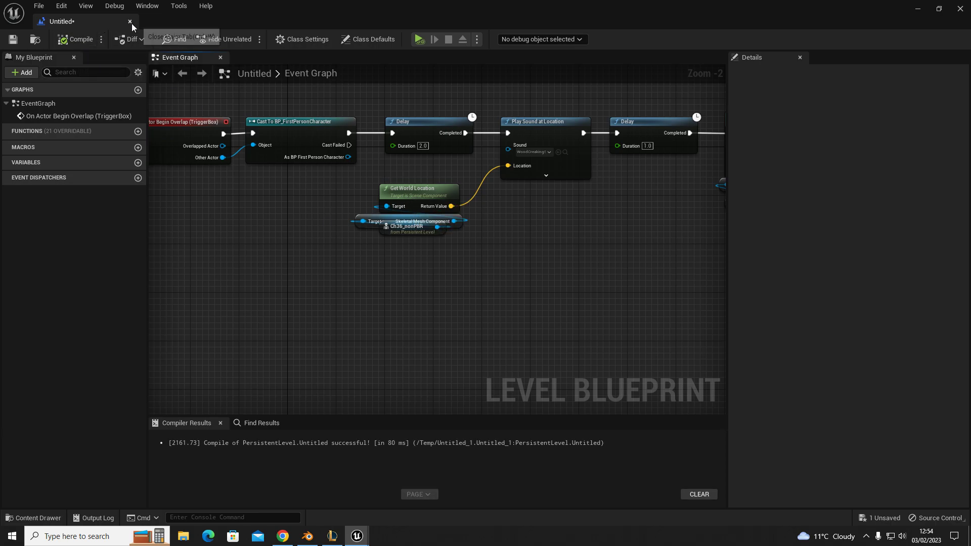
pyautogui.click(130, 22)
# Play the level from beside the white walkway, walk to the bedside table to test the jump scare, stop the session and close the Message Log
pyautogui.rightClick(212, 365)
pyautogui.click(255, 353)
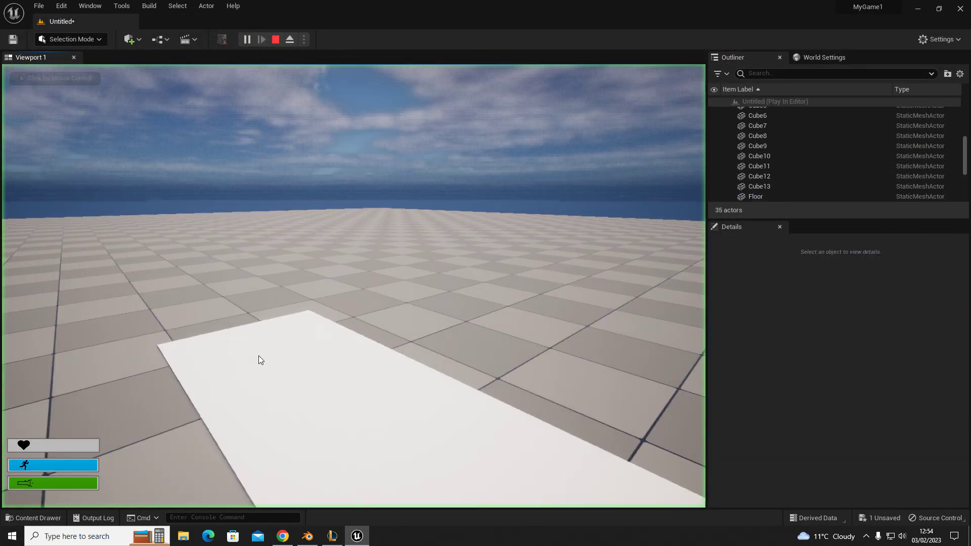
pyautogui.press('w')
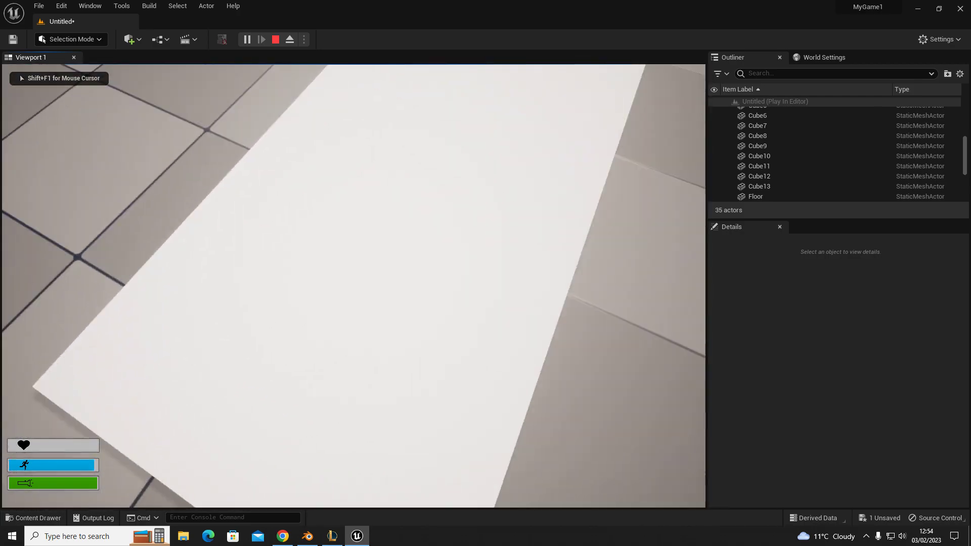
pyautogui.press('w')
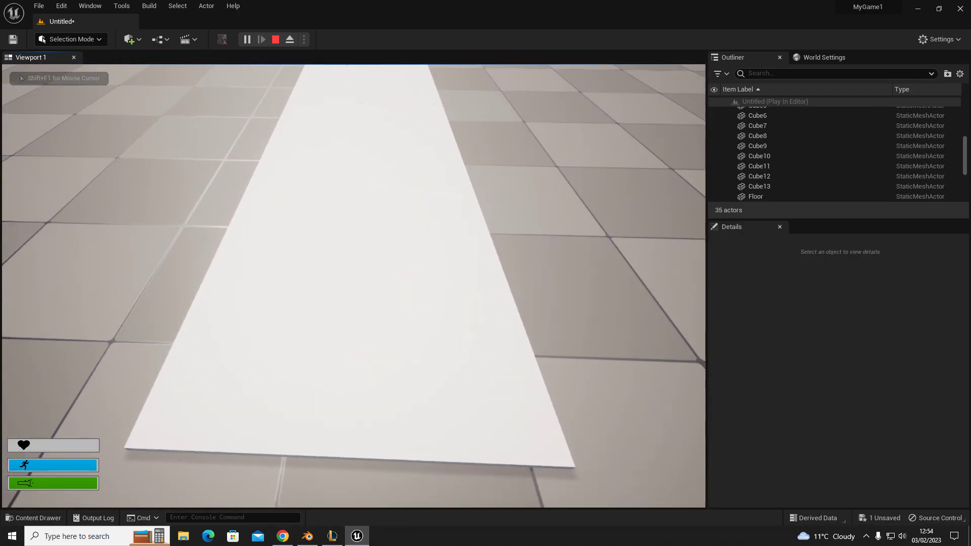
pyautogui.press('w')
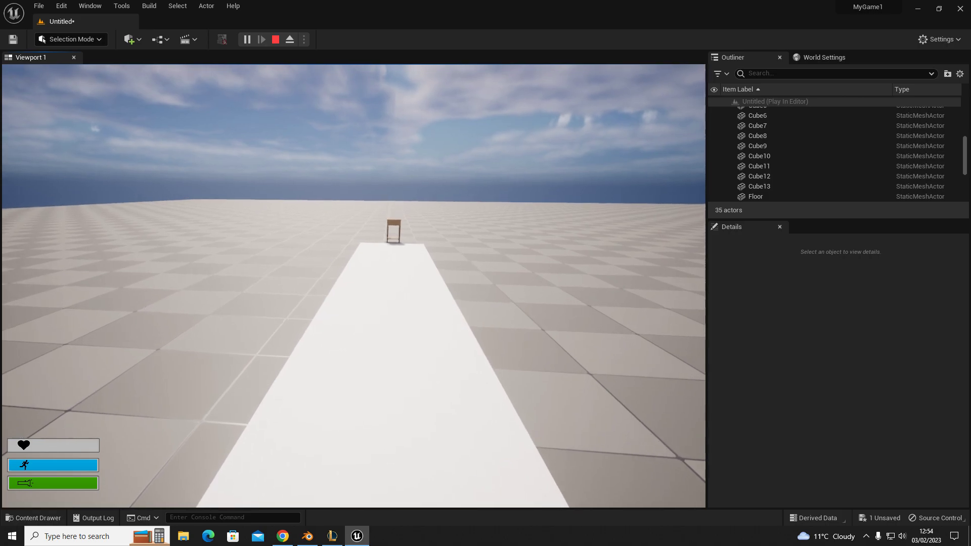
pyautogui.press('w')
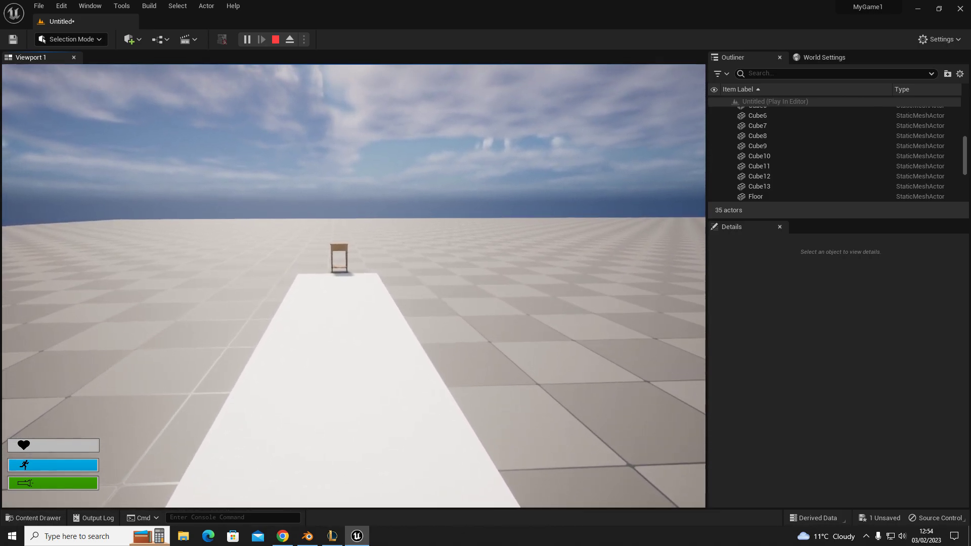
pyautogui.press('w')
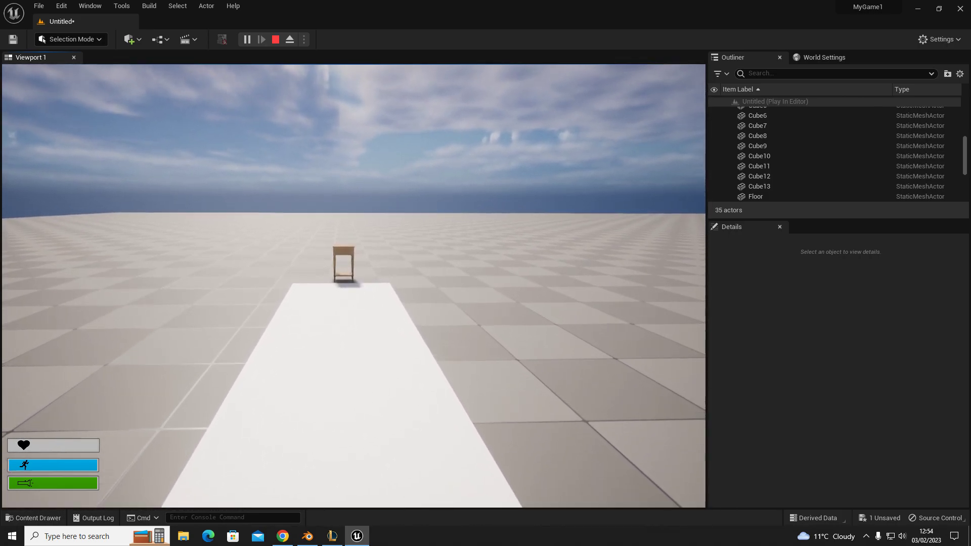
pyautogui.press('w')
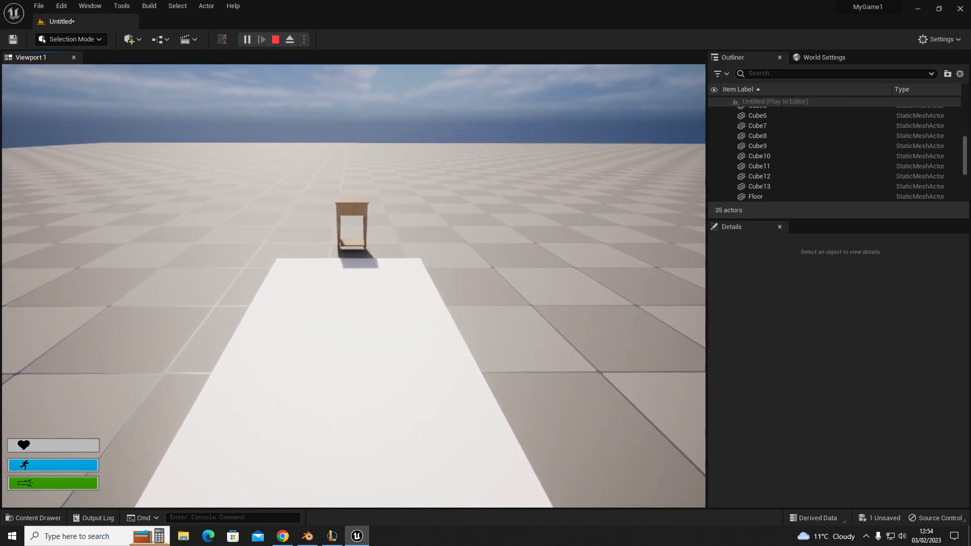
pyautogui.press('w')
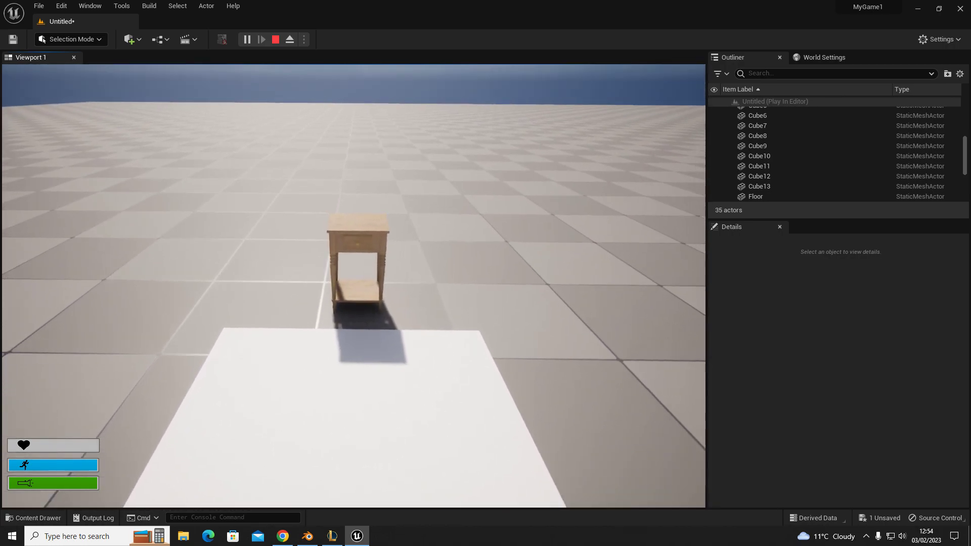
pyautogui.press('w')
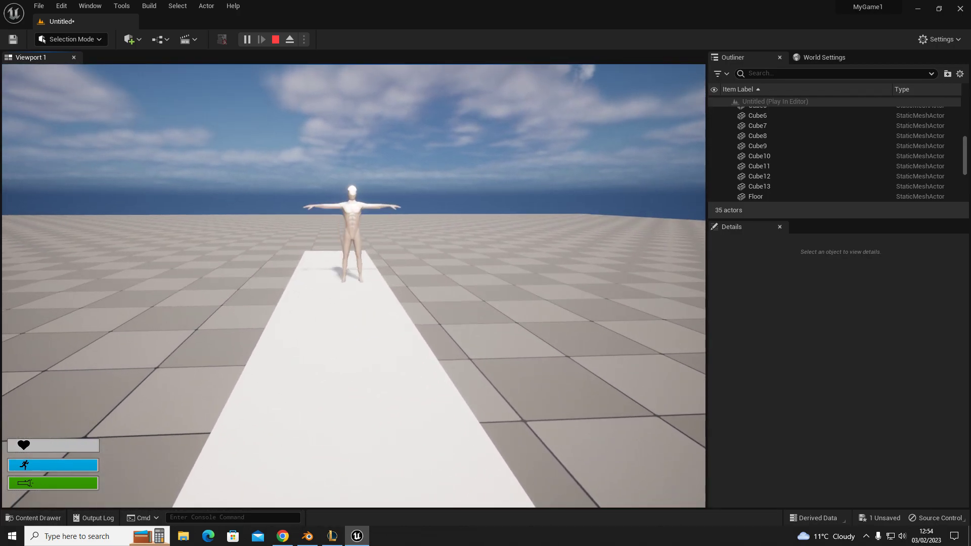
pyautogui.press('w')
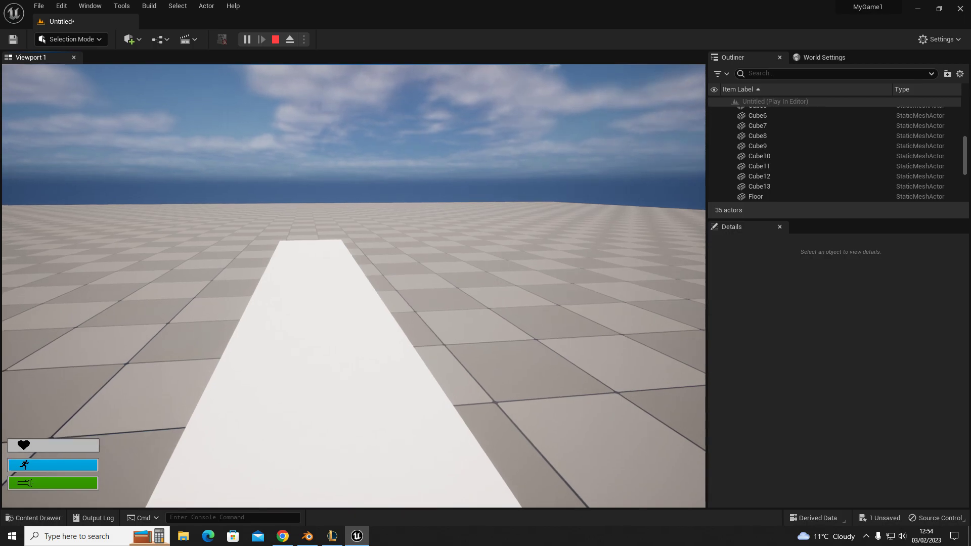
pyautogui.hotkey('shift', 's')
pyautogui.press('s')
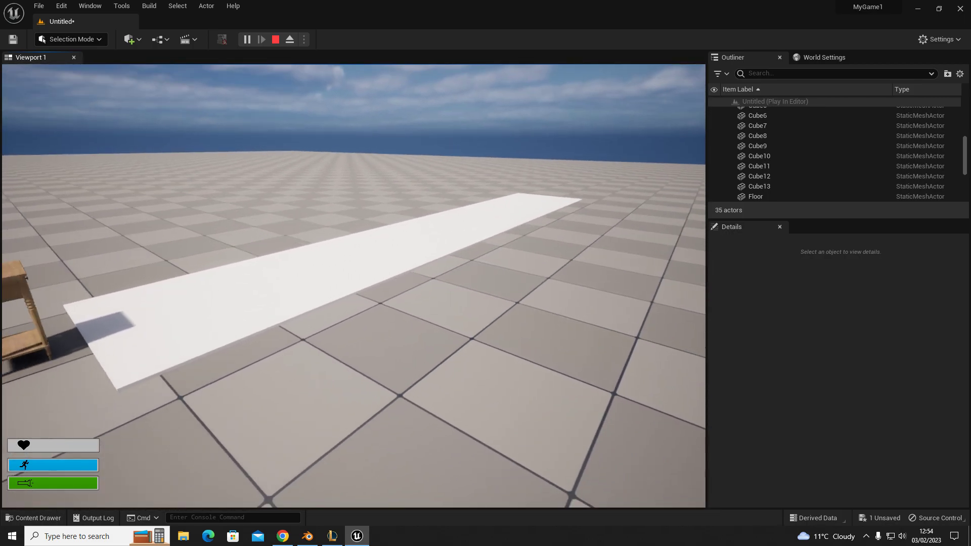
pyautogui.press('Escape')
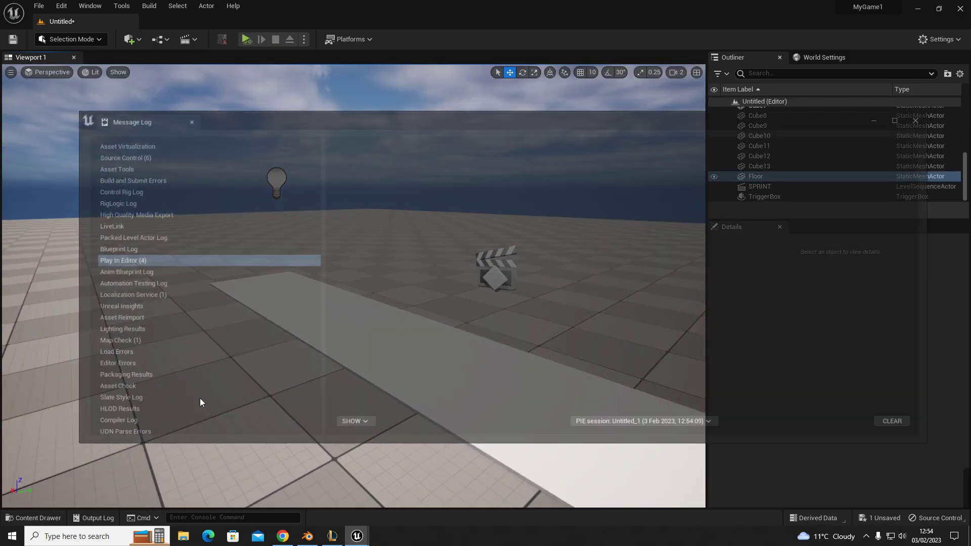
pyautogui.click(188, 124)
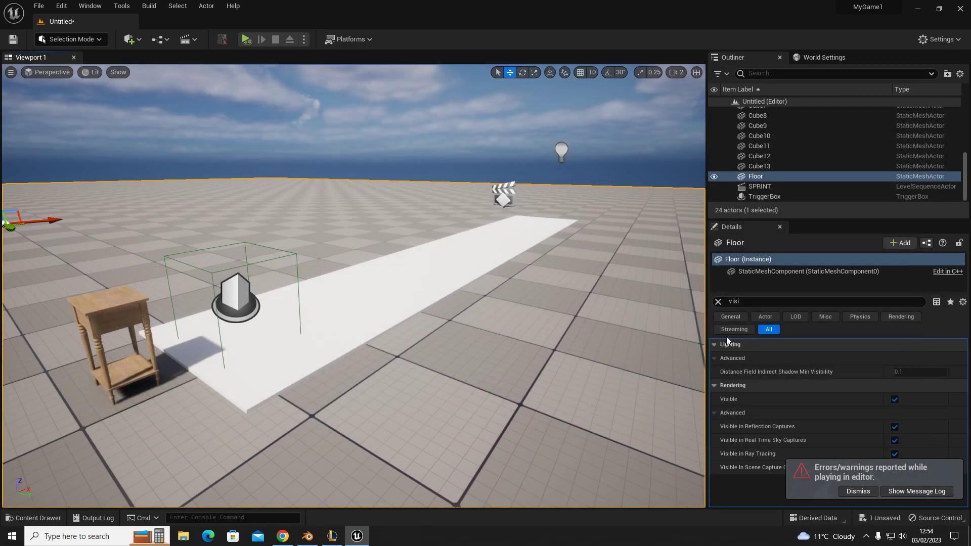
# Select DirectionalLight, clear its details filter and set its intensity to 0.5 lux
pyautogui.scroll(6, 778, 150)
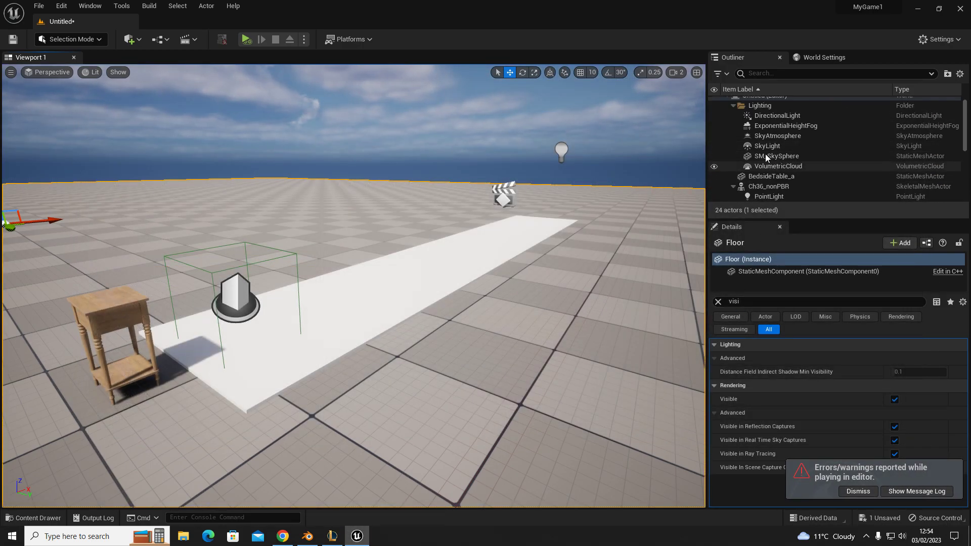
pyautogui.click(772, 116)
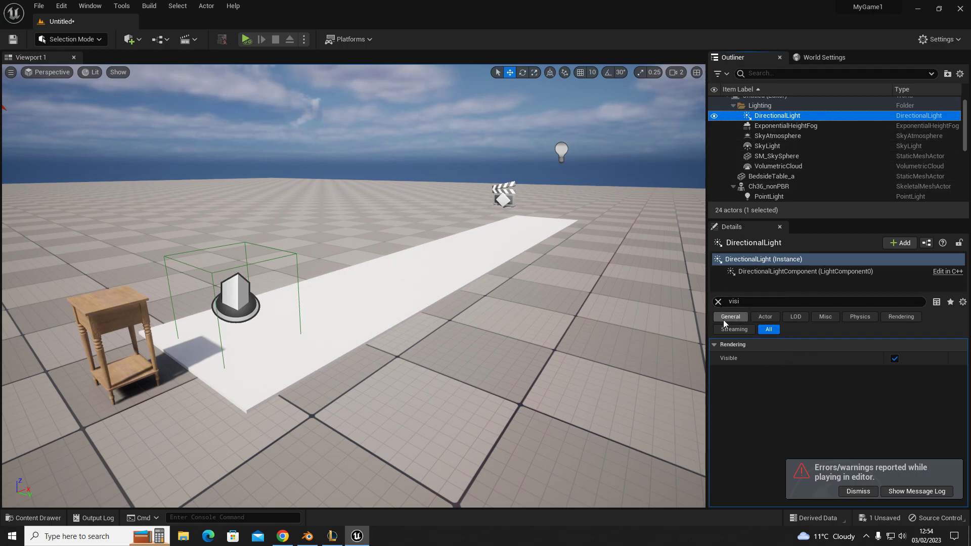
pyautogui.click(718, 301)
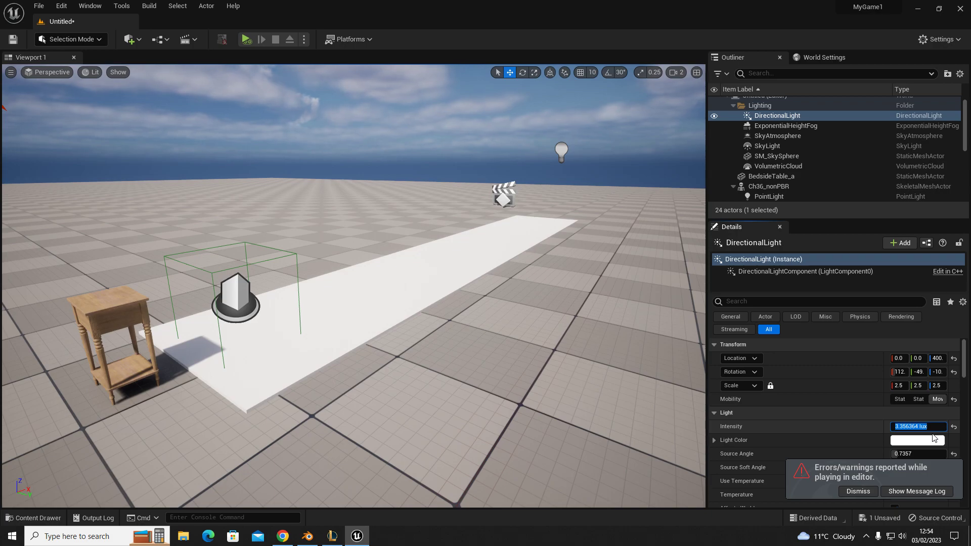
pyautogui.click(932, 434)
pyautogui.write('1')
pyautogui.press('Return')
pyautogui.write('0.5')
pyautogui.press('Return')
# Examine the darkened walkway from its far end with the editor icons hidden and shown
pyautogui.moveTo(432, 380); pyautogui.dragTo(283, 366, button='right')
pyautogui.press('g')
pyautogui.press('w')
pyautogui.press('d')
pyautogui.moveTo(450, 359)
pyautogui.mouseDown(button='right')
pyautogui.moveTo(394, 390)
pyautogui.moveTo(424, 384)
pyautogui.moveTo(450, 359)
pyautogui.mouseUp(button='right')
pyautogui.press('s')
pyautogui.press('g')
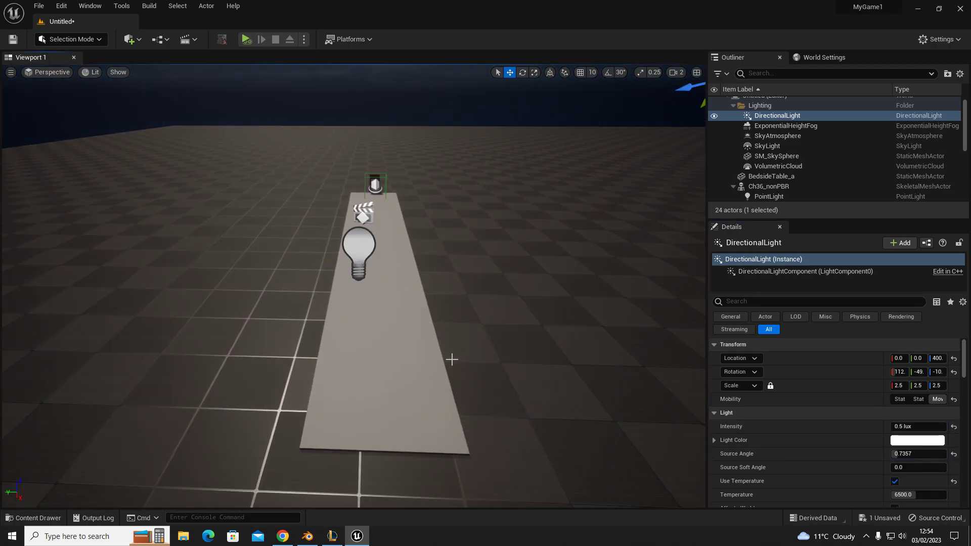
pyautogui.press('g')
pyautogui.moveTo(400, 441); pyautogui.dragTo(408, 475, button='right')
pyautogui.rightClick(407, 475)
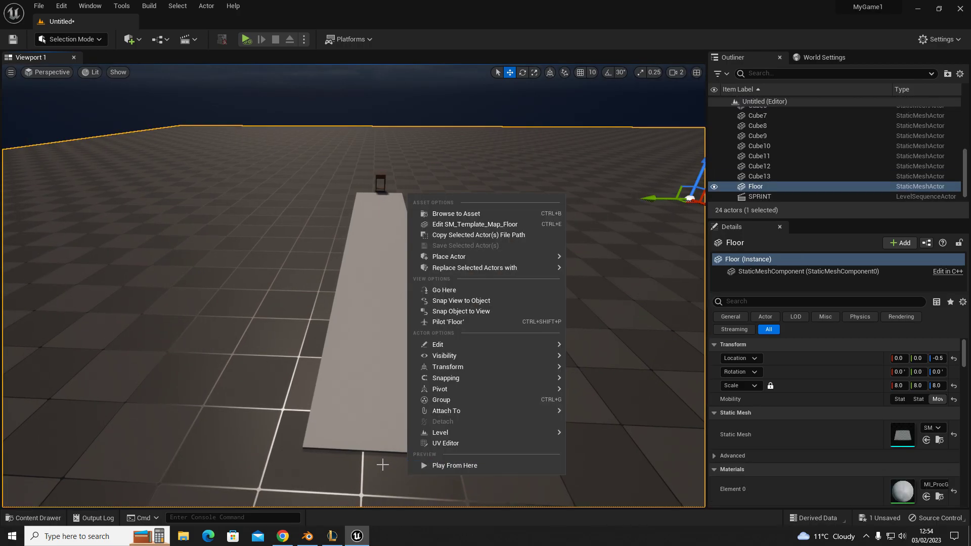
pyautogui.write('g')
pyautogui.moveTo(343, 353); pyautogui.dragTo(339, 356, button='right')
pyautogui.press('g')
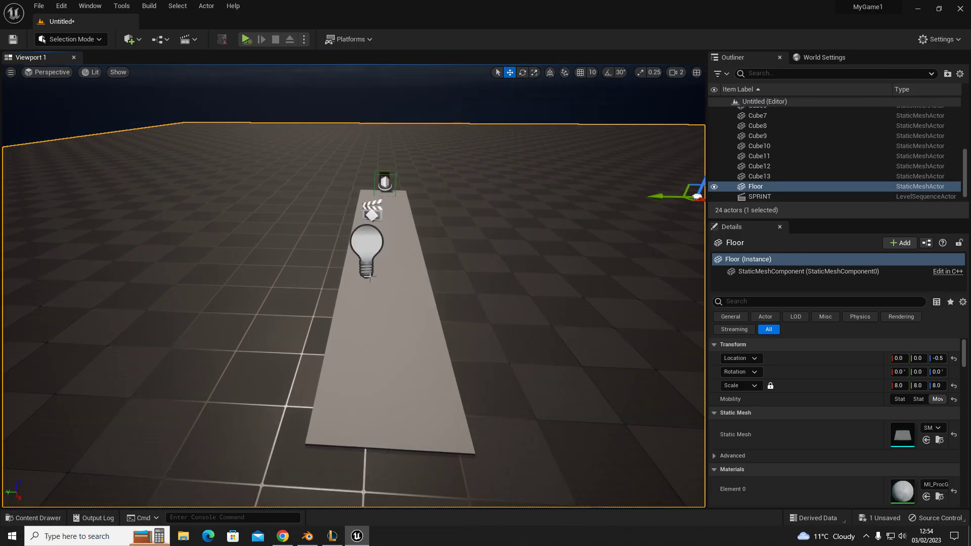
# Play the level from the walkway's far end, run toward the bedside table to test the darkened jump scare, stop and close the Message Log
pyautogui.press('d')
pyautogui.moveTo(406, 288); pyautogui.dragTo(389, 407, button='right')
pyautogui.press('a')
pyautogui.press('d')
pyautogui.rightClick(388, 407)
pyautogui.click(438, 404)
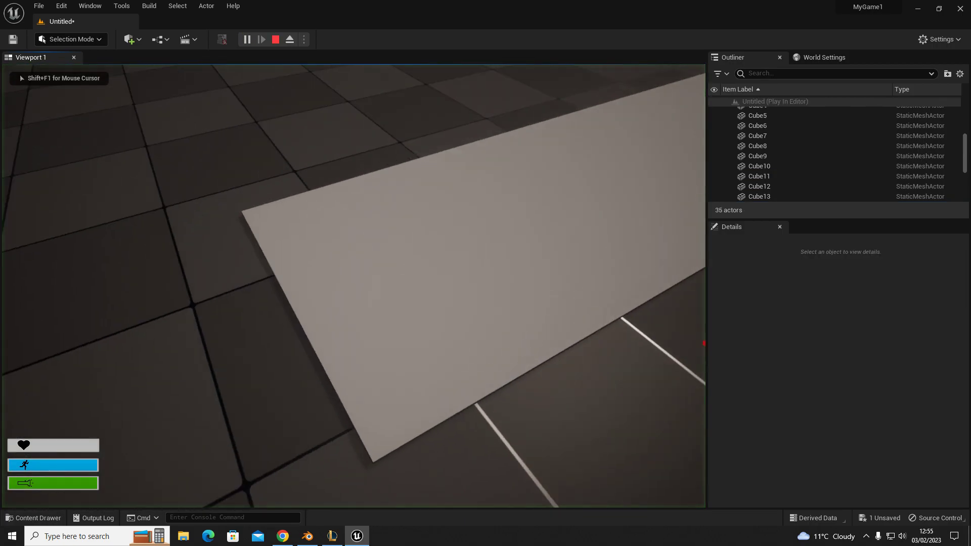
pyautogui.hotkey('shift', 'w')
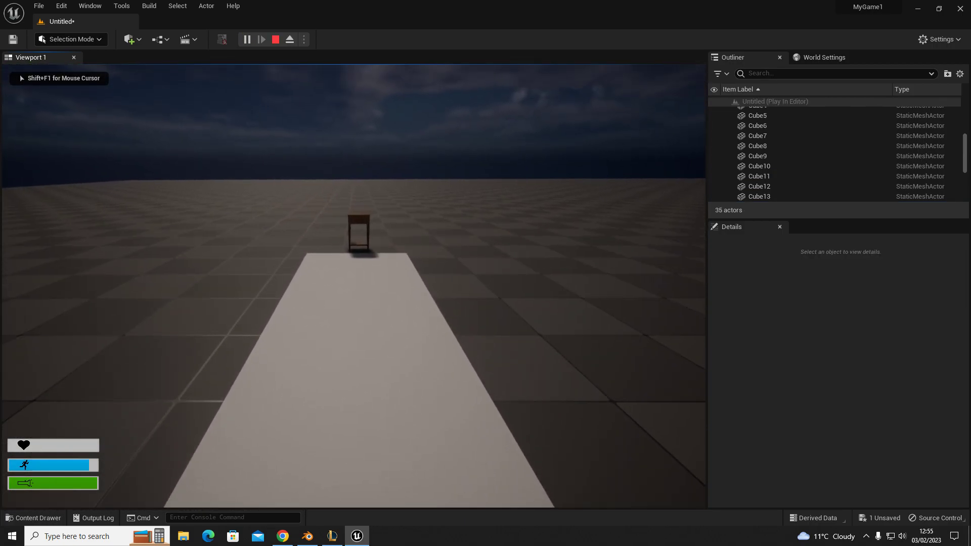
pyautogui.press('w')
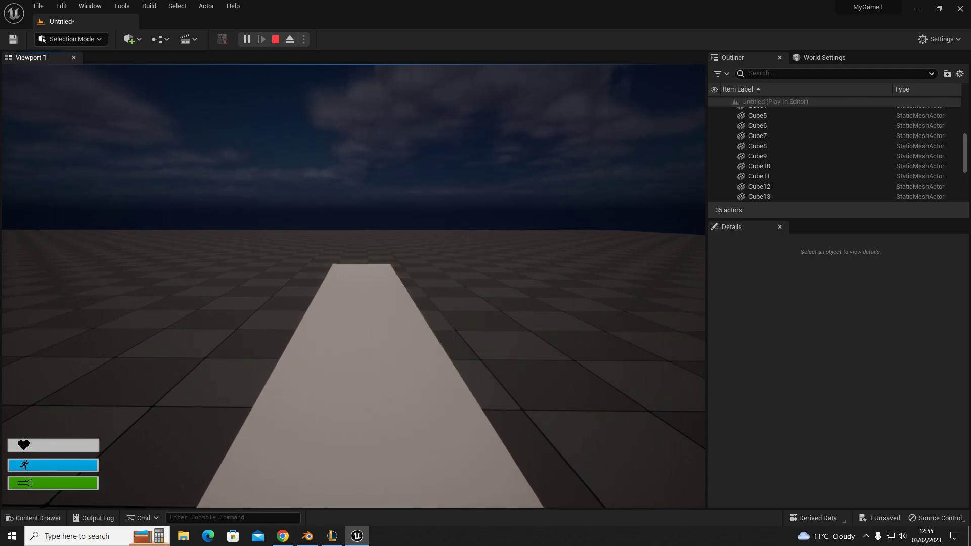
pyautogui.press('Escape')
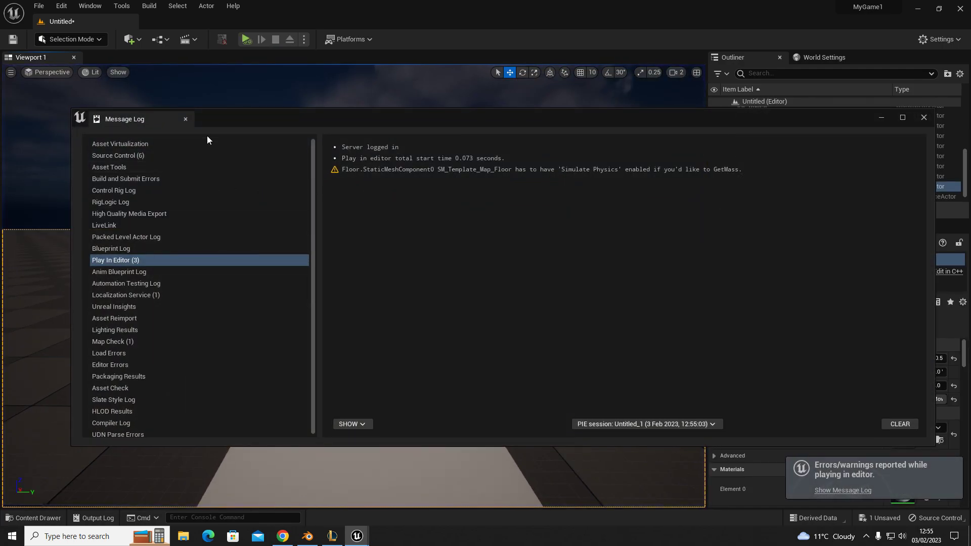
pyautogui.click(187, 120)
# Select the SPRINT level sequence actor above the floor and open its sequence asset for editing
pyautogui.moveTo(412, 302); pyautogui.dragTo(419, 301, button='right')
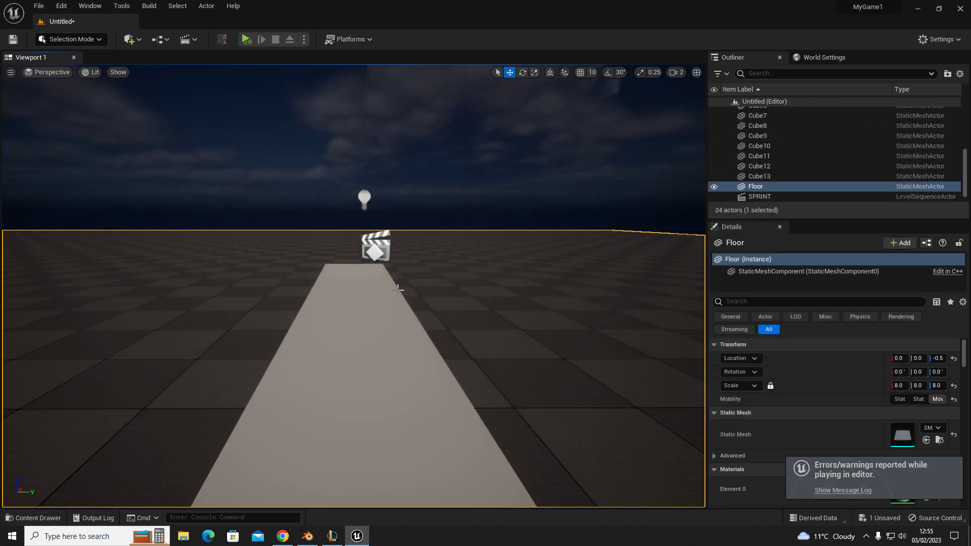
pyautogui.click(379, 246)
pyautogui.moveTo(379, 247); pyautogui.dragTo(414, 263, button='right')
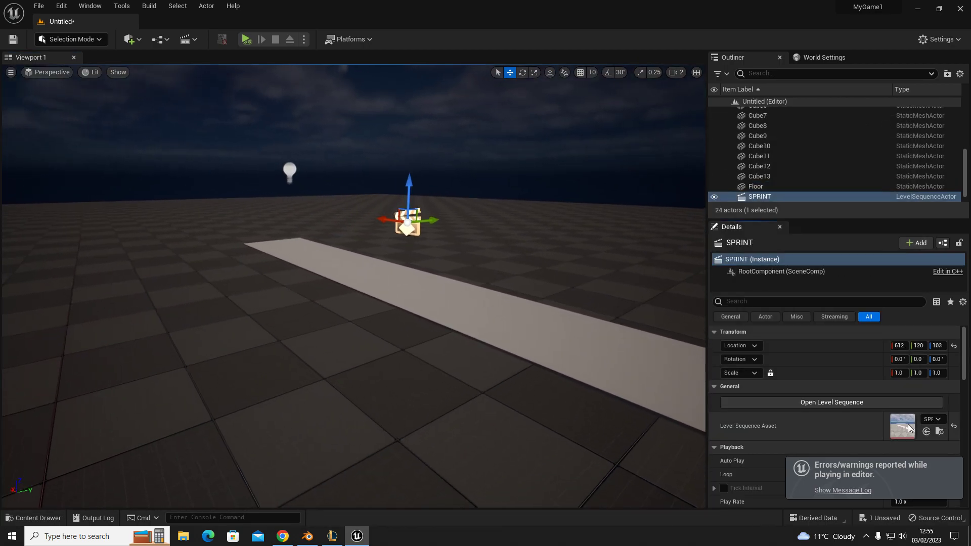
pyautogui.doubleClick(898, 432)
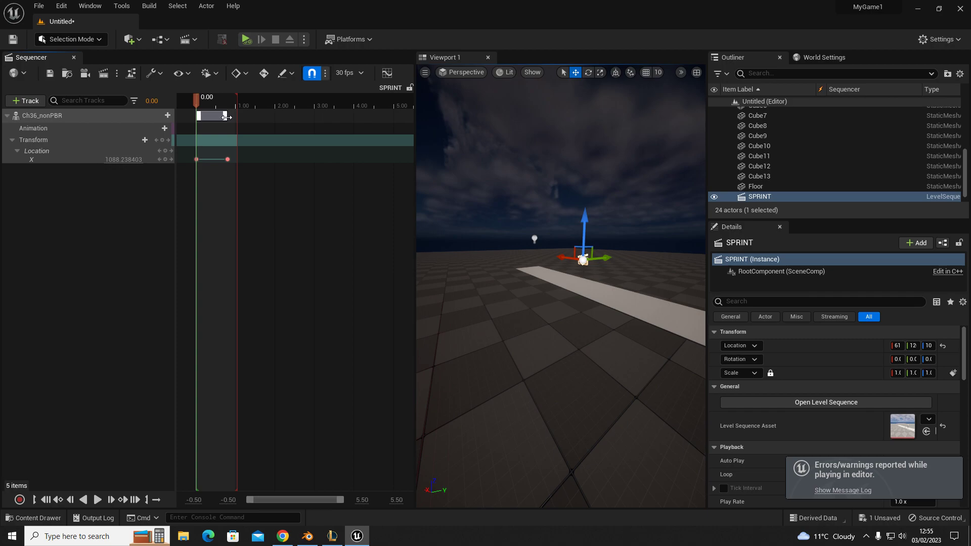
# Shorten the SPRINT sequence so Ch36_nonPBR's last location key falls at about 0.5 seconds, and preview its playback
pyautogui.moveTo(225, 117)
pyautogui.mouseDown()
pyautogui.moveTo(215, 119)
pyautogui.moveTo(224, 96)
pyautogui.mouseUp()
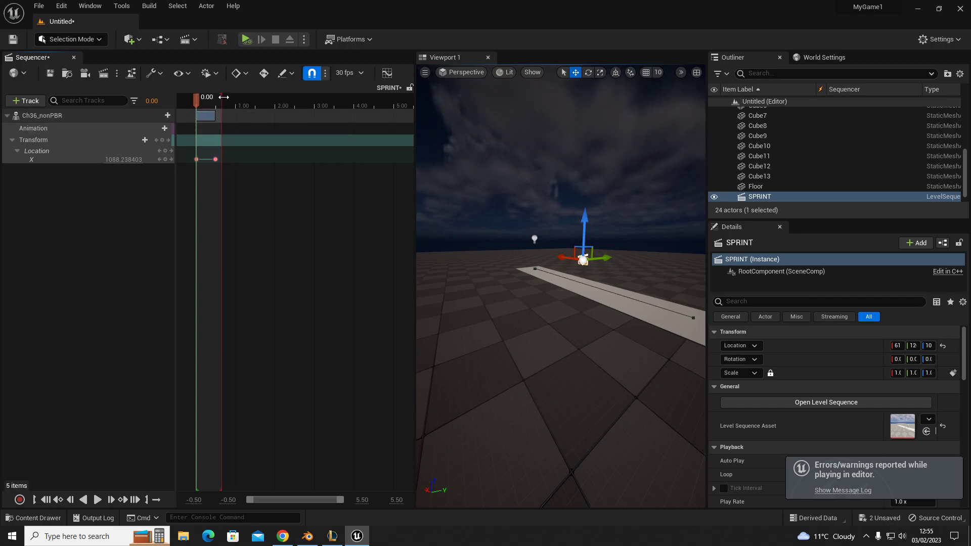
pyautogui.press('space')
pyautogui.press('space')
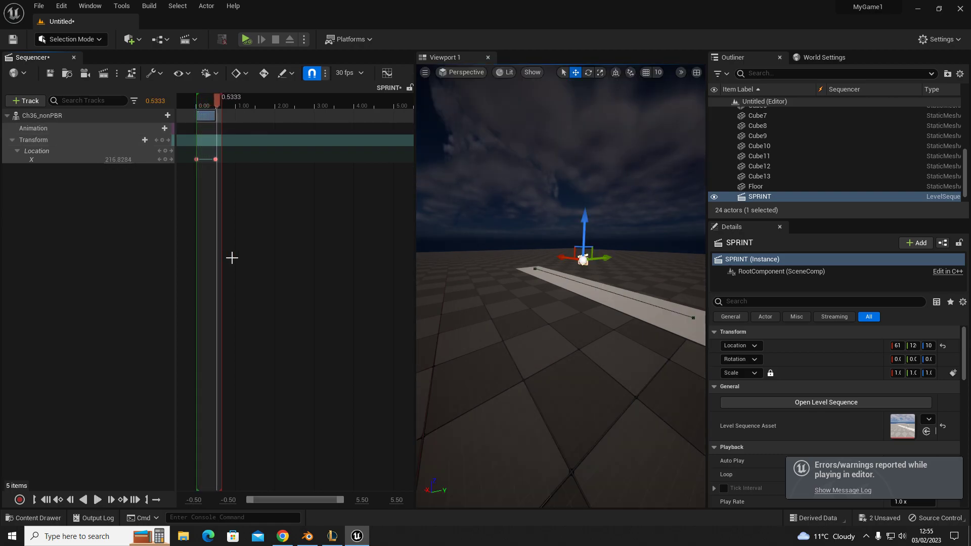
# Select the Ch36_nonPBR actor, filter its details by "visi" and turn on its Visible property
pyautogui.scroll(5, 789, 162)
pyautogui.click(766, 185)
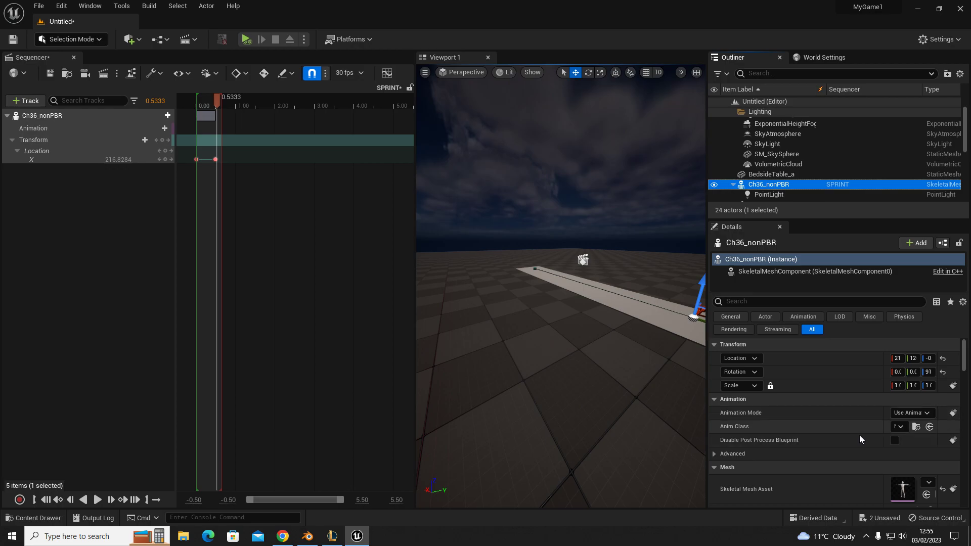
pyautogui.click(756, 302)
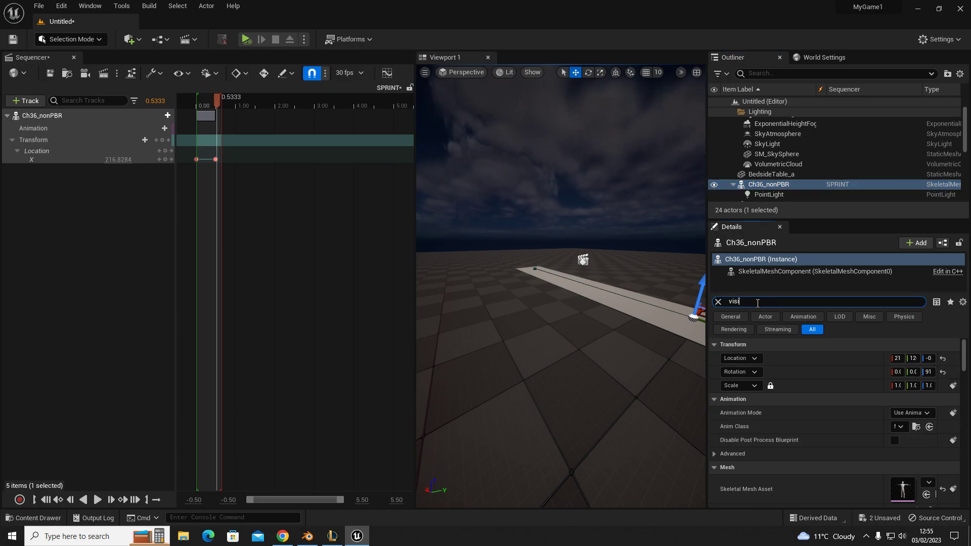
pyautogui.click(894, 399)
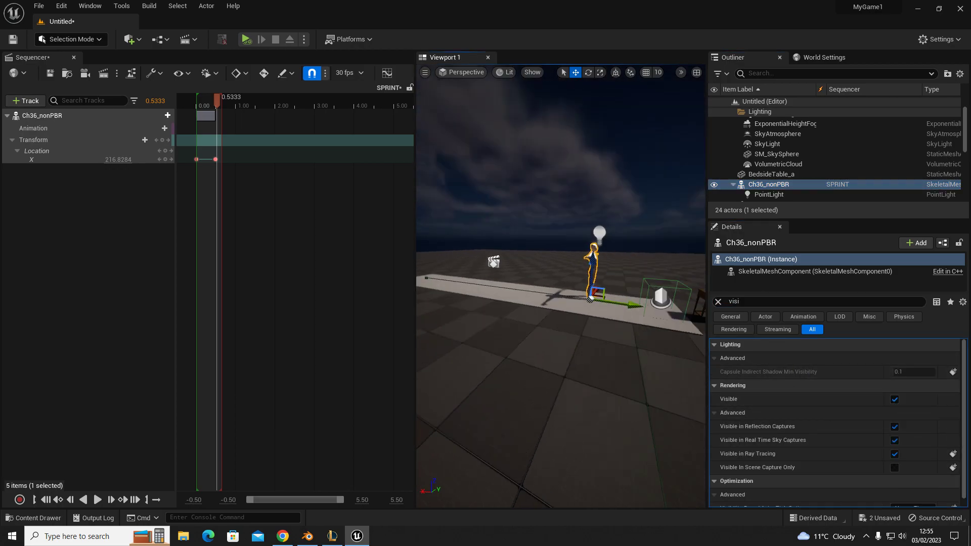
# Preview the shortened SPRINT sequence with Ch36_nonPBR shown, save the sequence and close its editor
pyautogui.moveTo(214, 101)
pyautogui.mouseDown()
pyautogui.moveTo(193, 104)
pyautogui.moveTo(222, 101)
pyautogui.mouseUp()
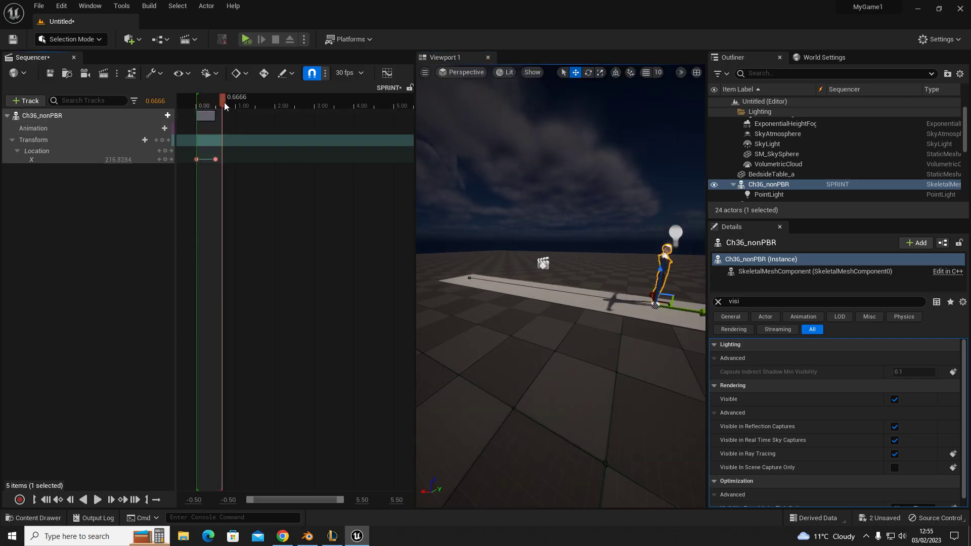
pyautogui.press('space')
pyautogui.click(208, 103)
pyautogui.click(51, 77)
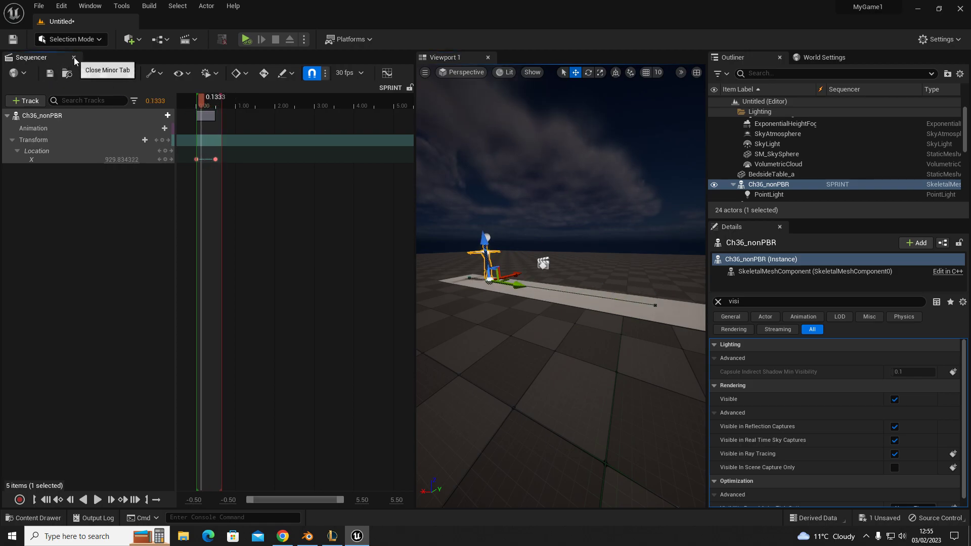
pyautogui.click(74, 57)
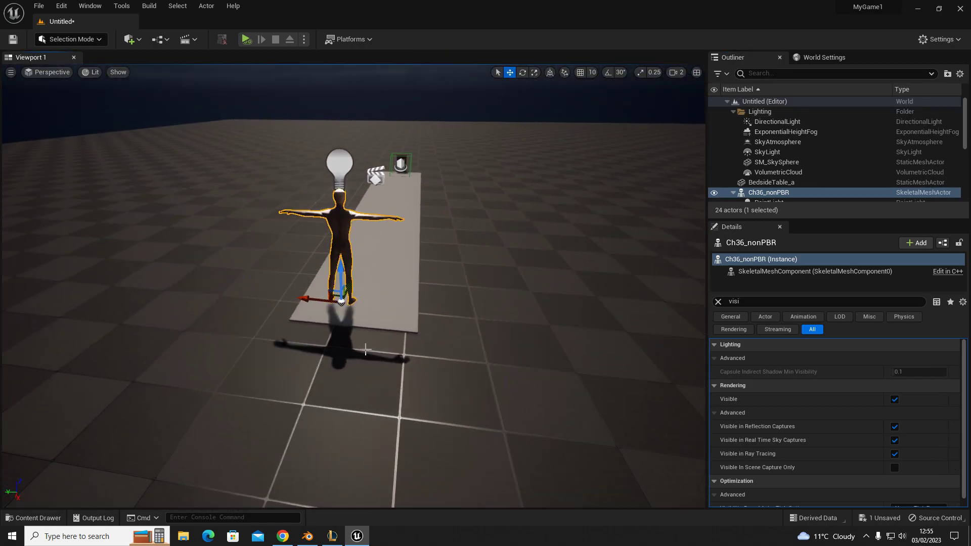
# Play the level from beside Ch36_nonPBR, run along the walkway toward the bedside table to test the faster sprint, and stop
pyautogui.rightClick(354, 93)
pyautogui.click(392, 365)
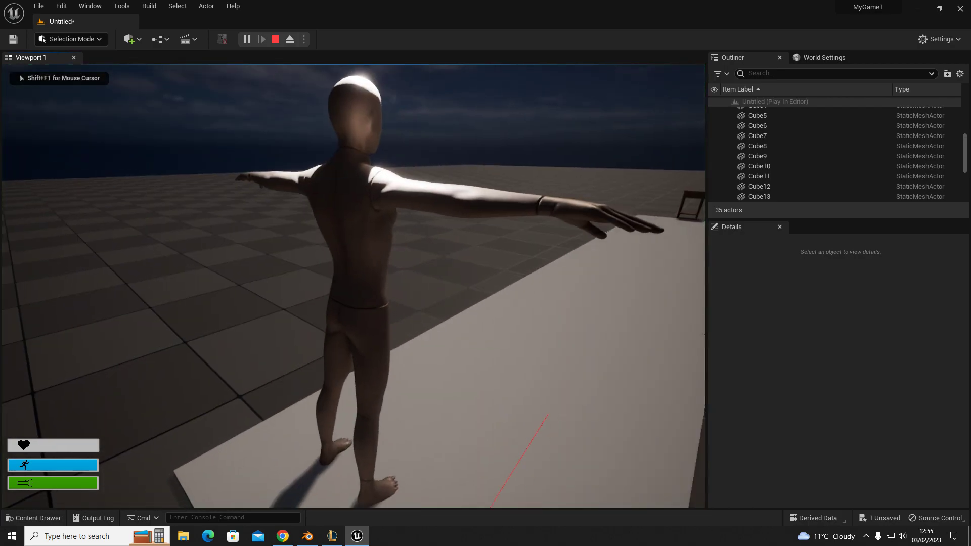
pyautogui.hotkey('shift', 'w')
pyautogui.press('w')
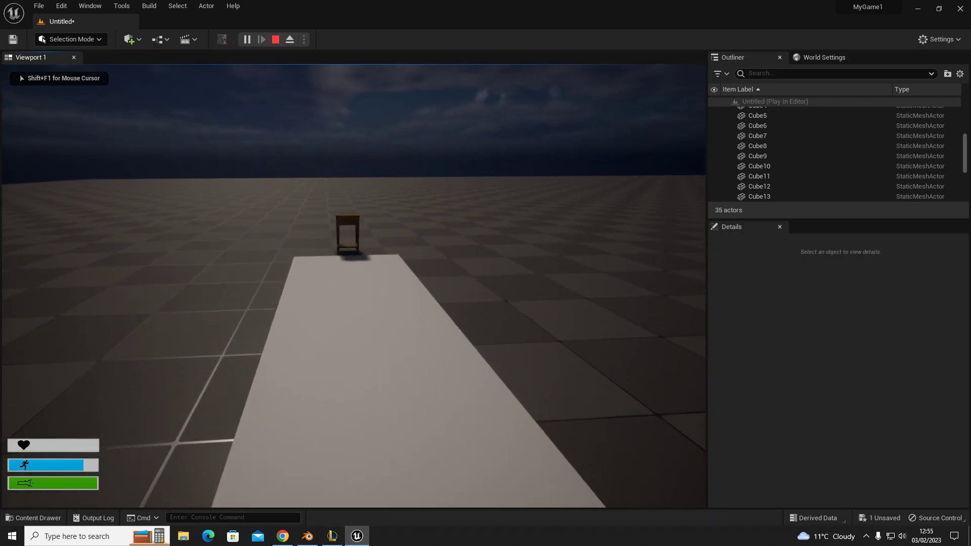
pyautogui.press('w')
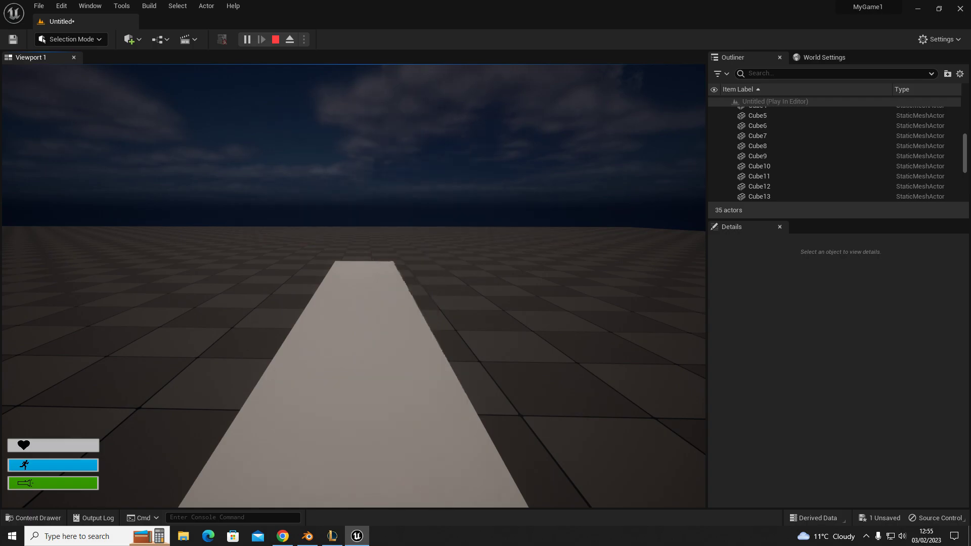
pyautogui.press('Escape')
pyautogui.click(189, 122)
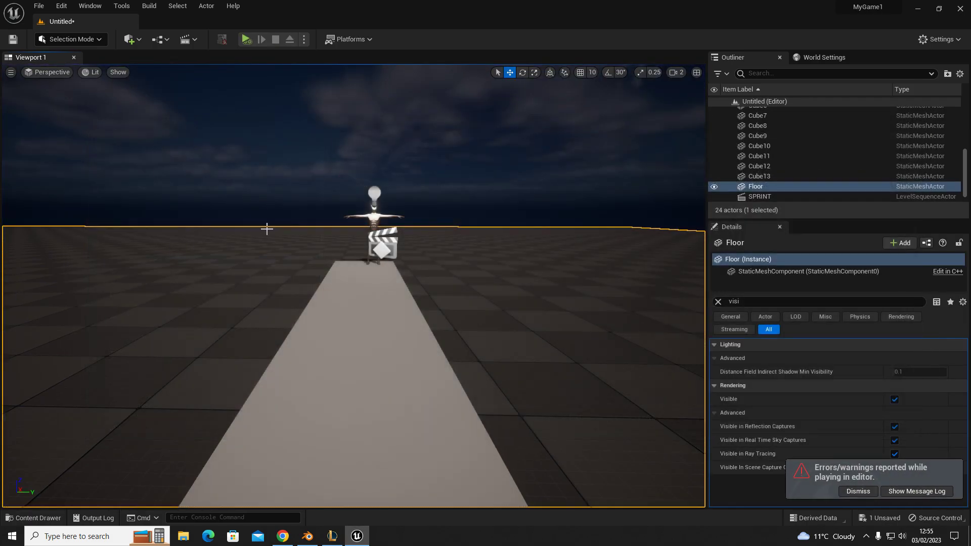
pyautogui.moveTo(370, 318)
pyautogui.mouseDown(button='right')
pyautogui.moveTo(512, 324)
pyautogui.moveTo(355, 317)
pyautogui.mouseUp(button='right')
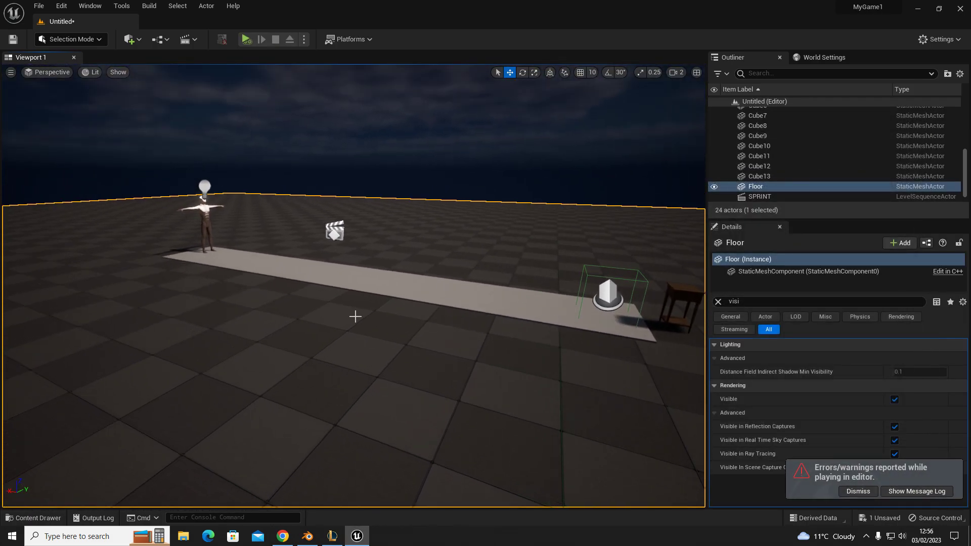